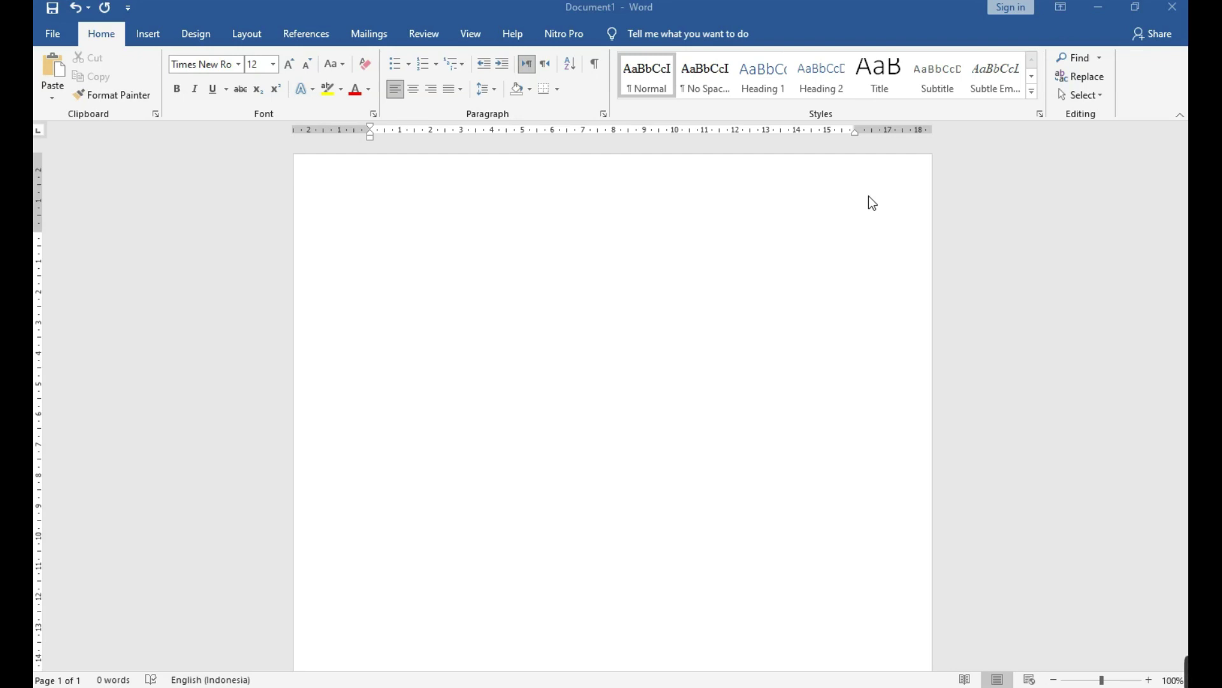
Enter the author's full name on the first line, convert it to capitals, and start a new line.
click(872, 203)
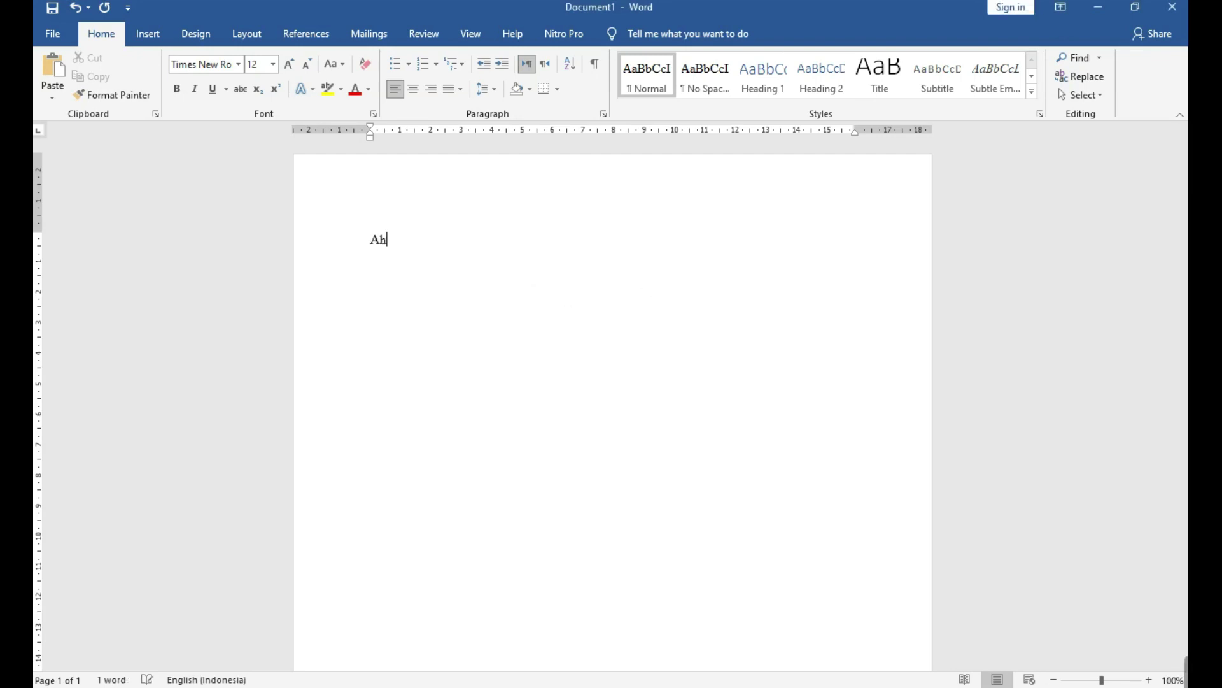
key(ctrl+a)
key(shift+F3)
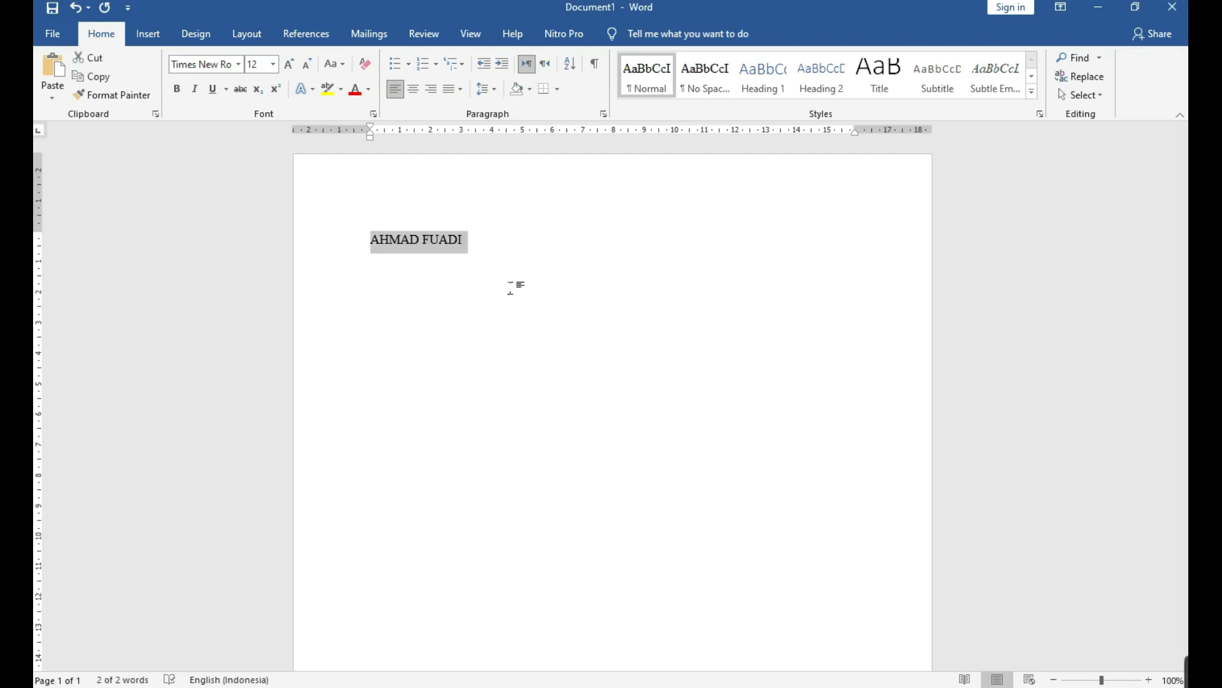
click(510, 286)
key(Return)
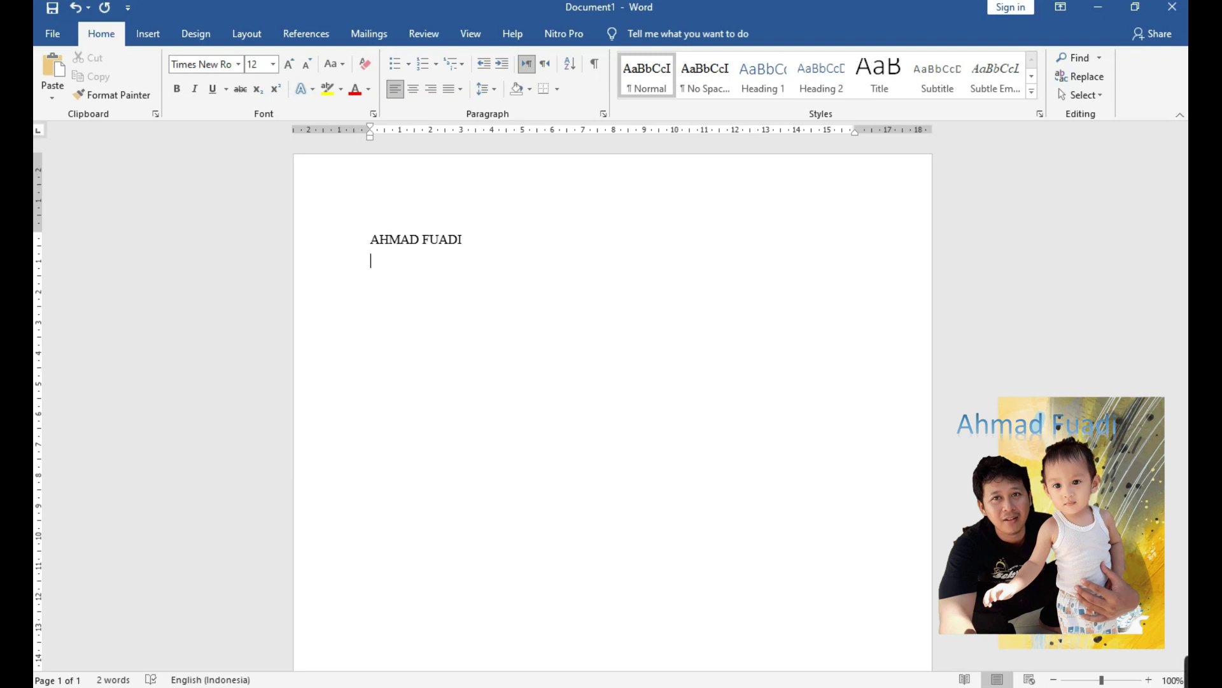
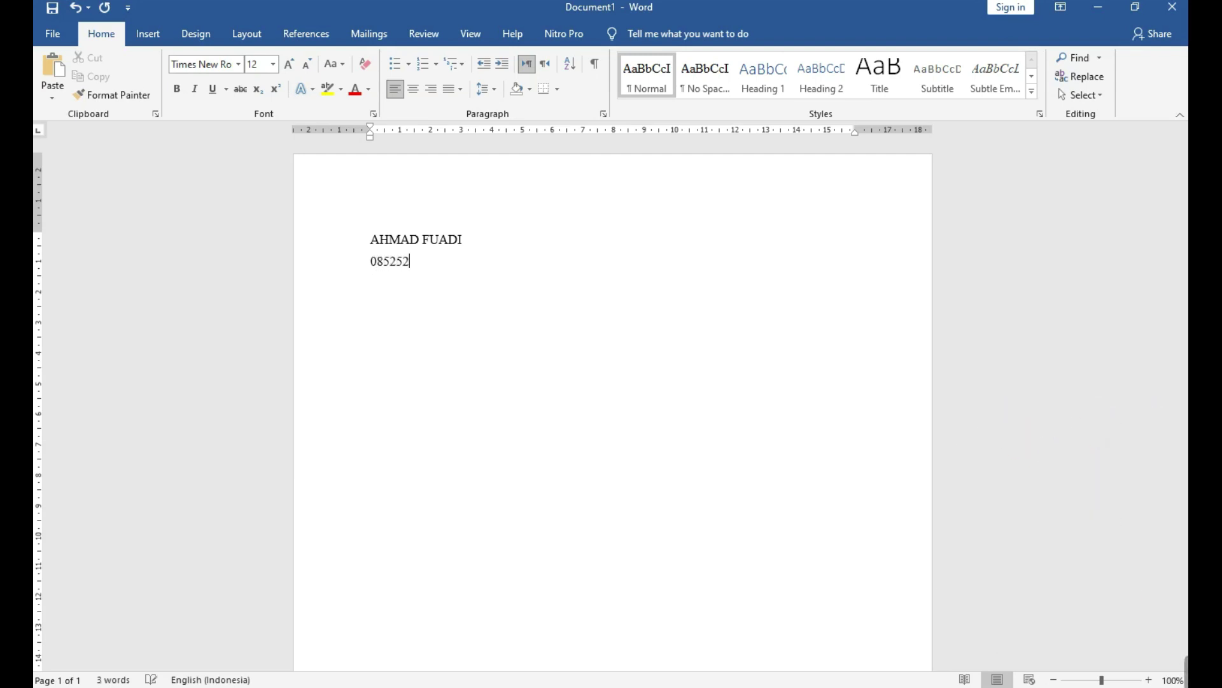
Add an MS. OFFICE heading with 2007 on the line beneath it.
key(Return)
text(MS. OFFICE)
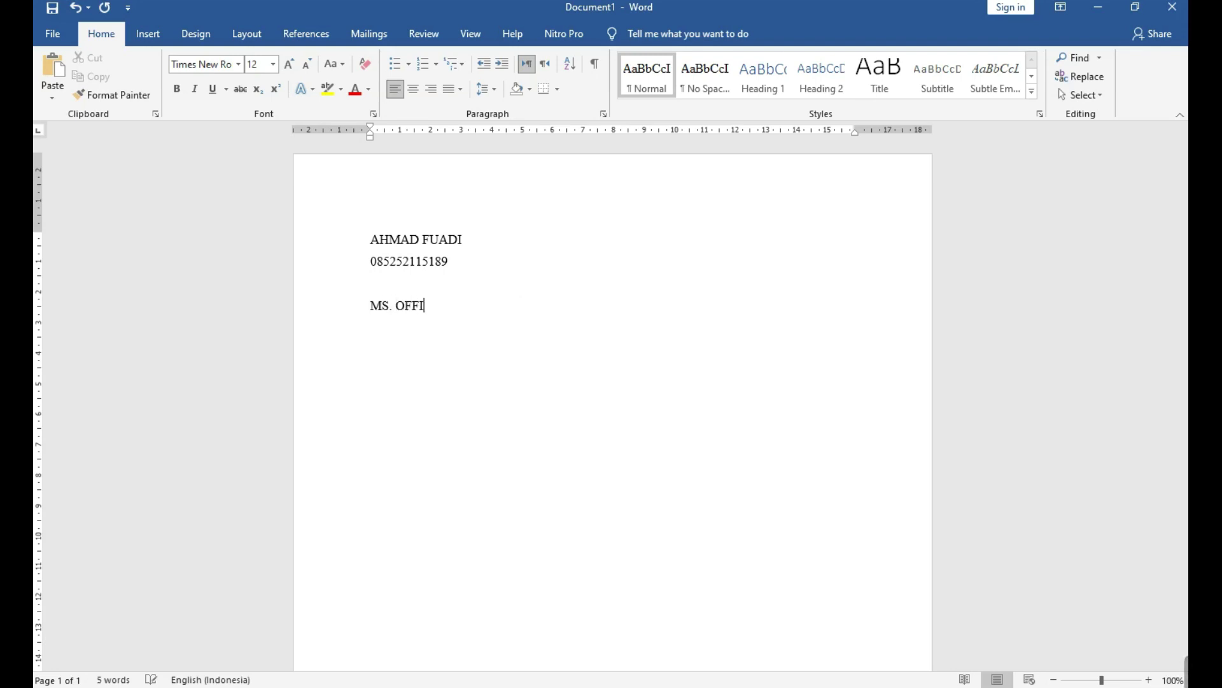
key(Return)
text(b)
text(010)
key(BackSpace)
key(BackSpace)
text(07)
List 2010, 2013, 2016 and 2019 on separate lines below 2007.
key(Return)
text(2010)
key(Return)
text(20)
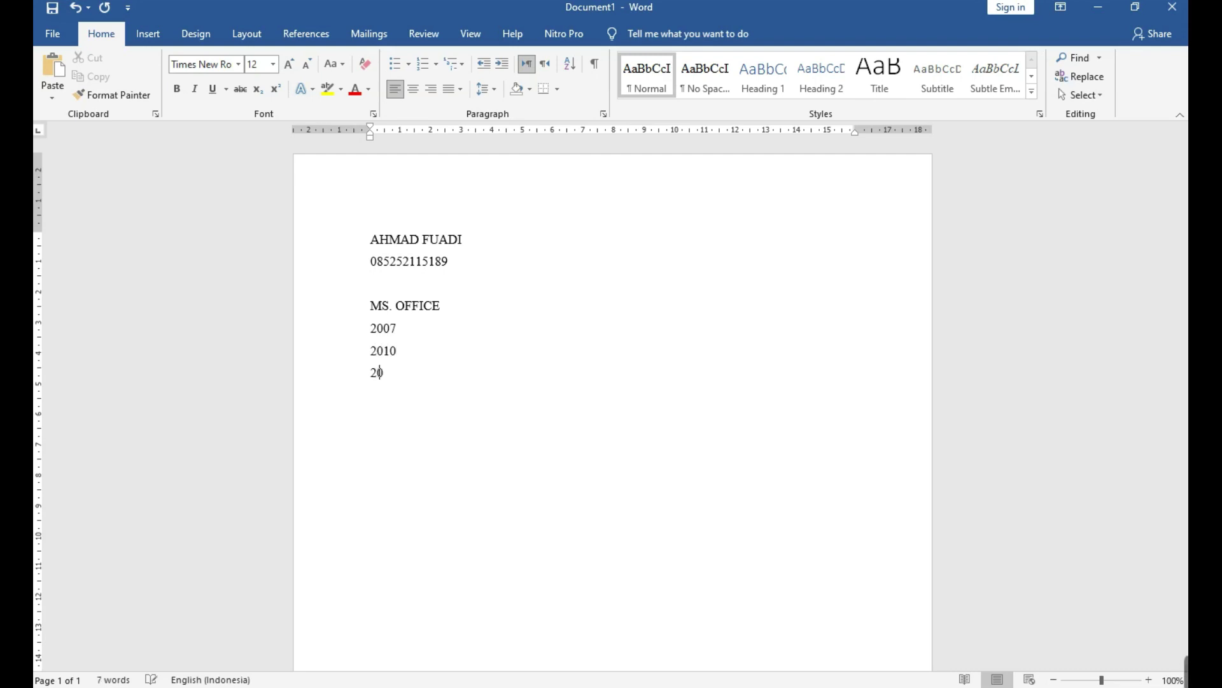
text(13)
key(Return)
text(2016)
key(Return)
text(2019)
key(Return)
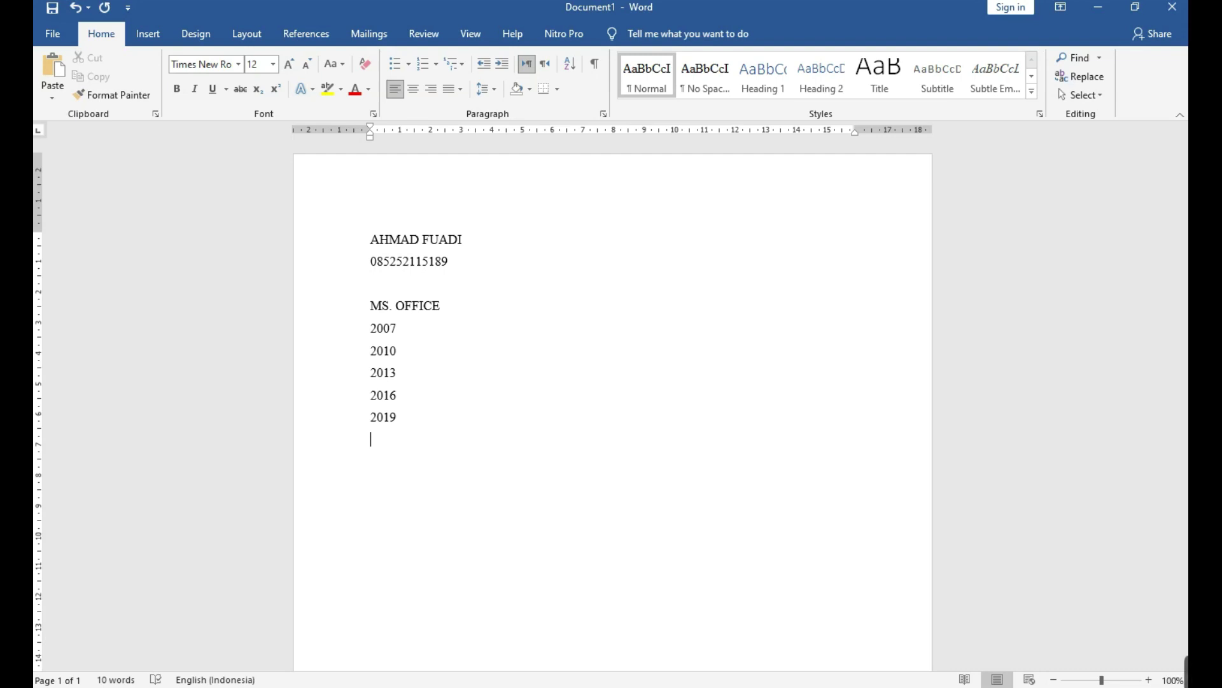
After a blank line, list Wps, KINGSOFT, OPEN OFFICE and FIBREOFFICE one per line.
key(Return)
scroll(515, 312, down, 1)
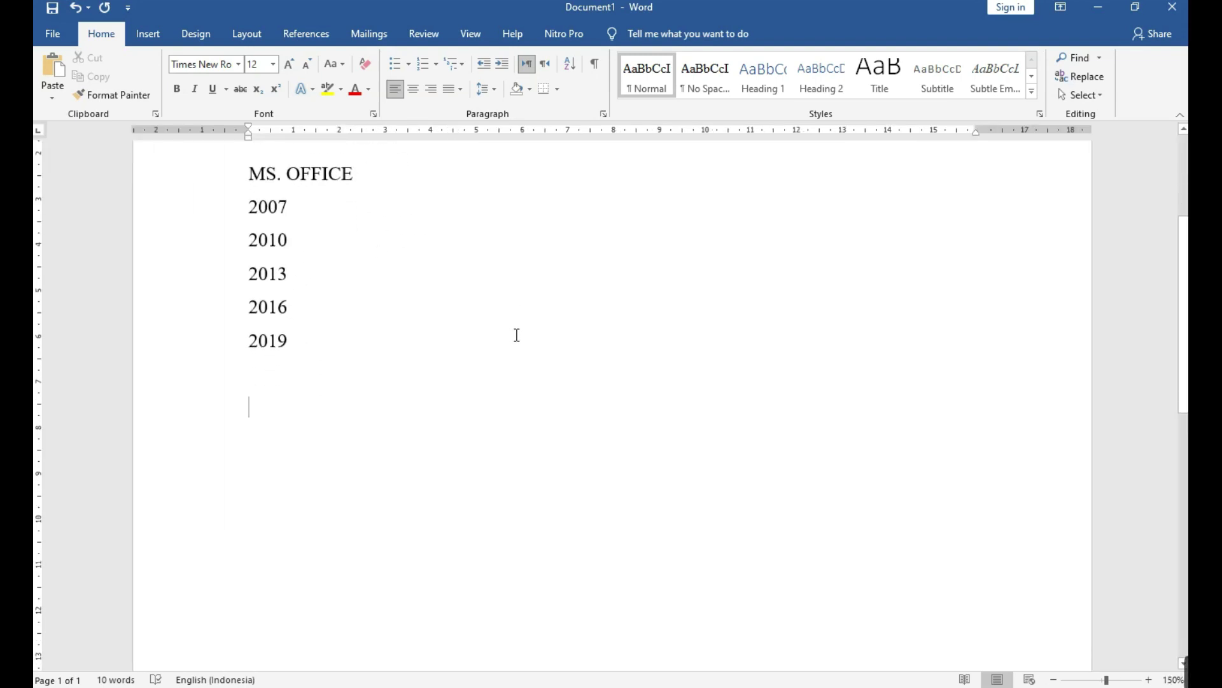
text(wps)
key(Return)
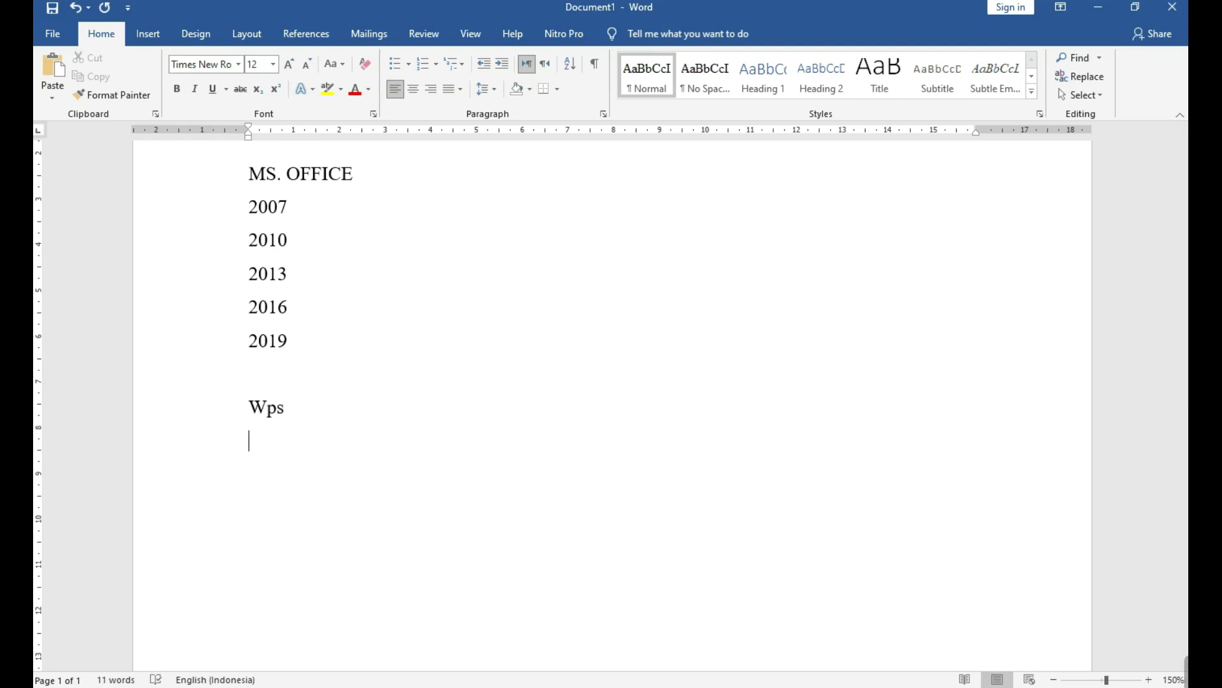
text(KINGSOFT)
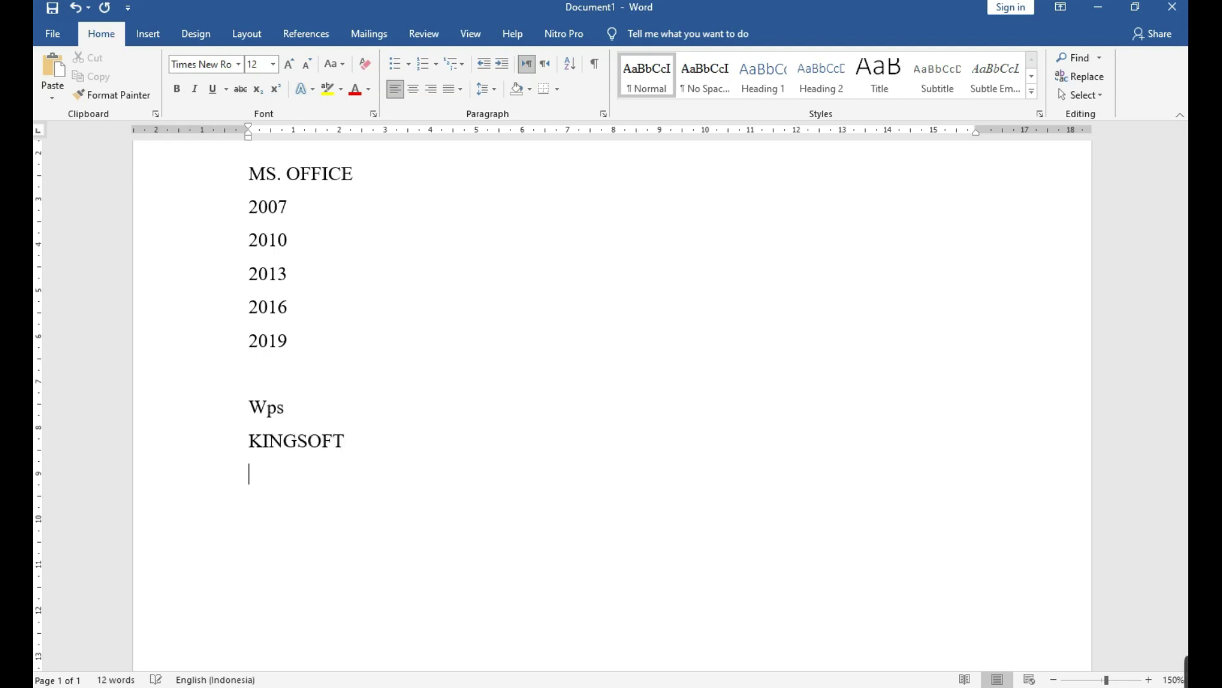
key(Return)
text(OPEN OFFICE)
key(Return)
text(FIBRE)
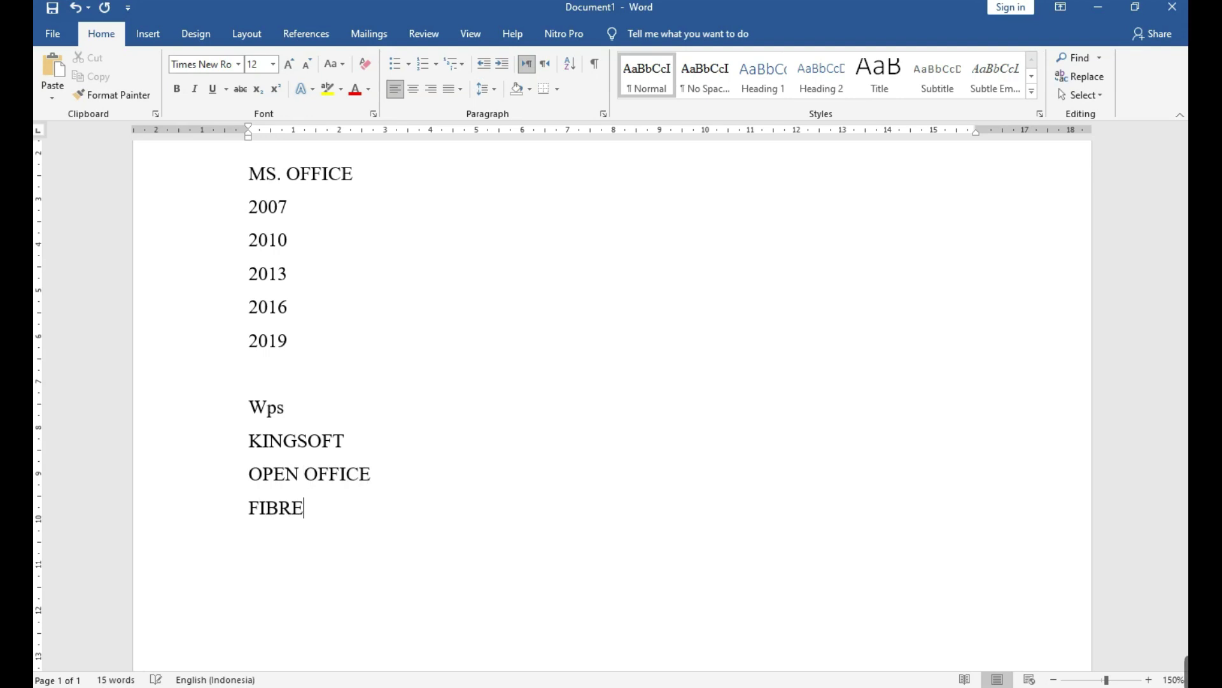
text(OFFICE)
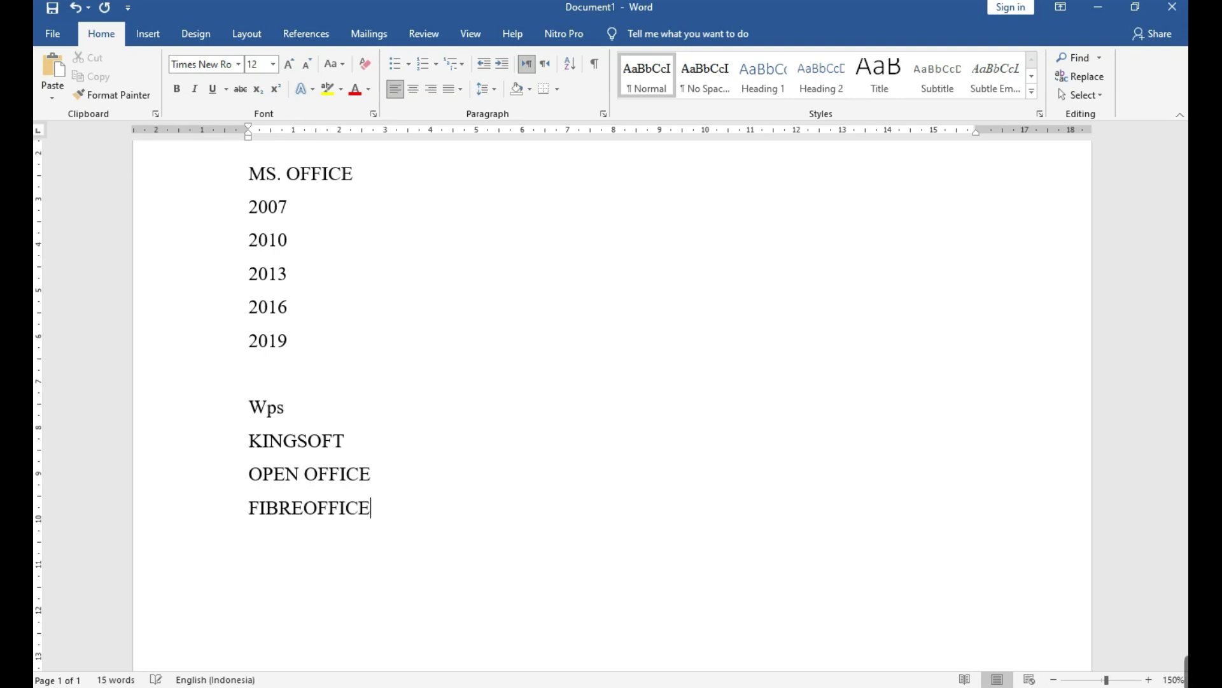
key(Return)
click(331, 205)
text(TIDAK BI)
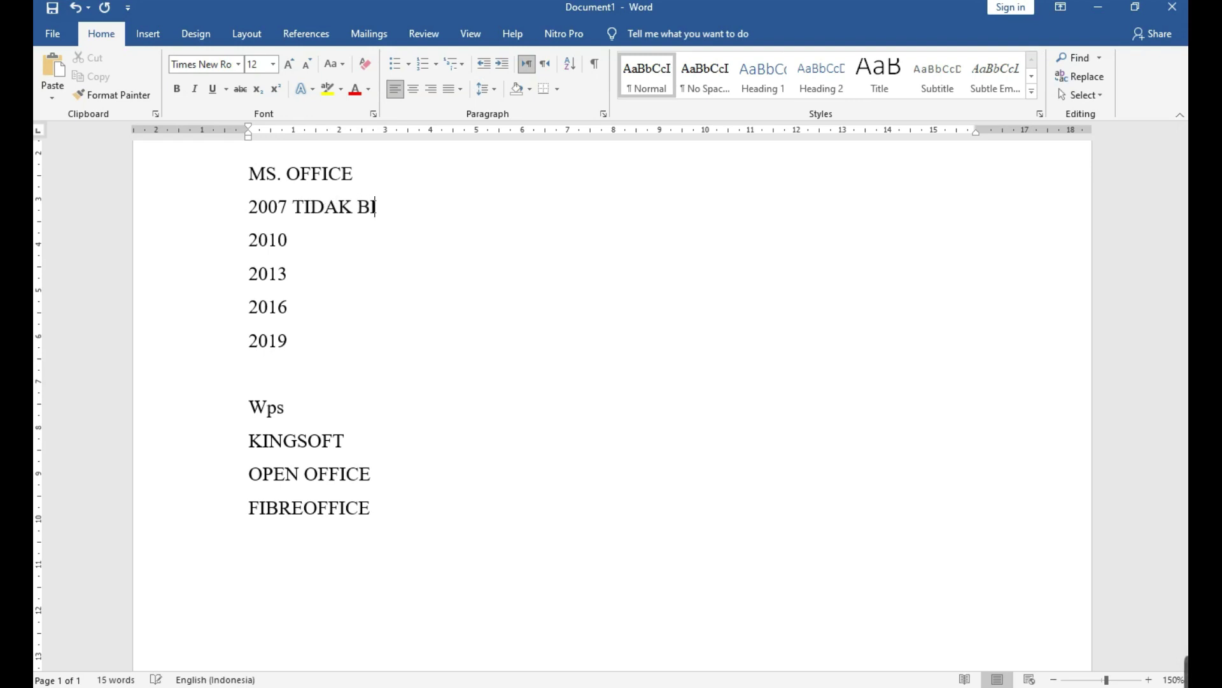
text(SA SIMPAN P)
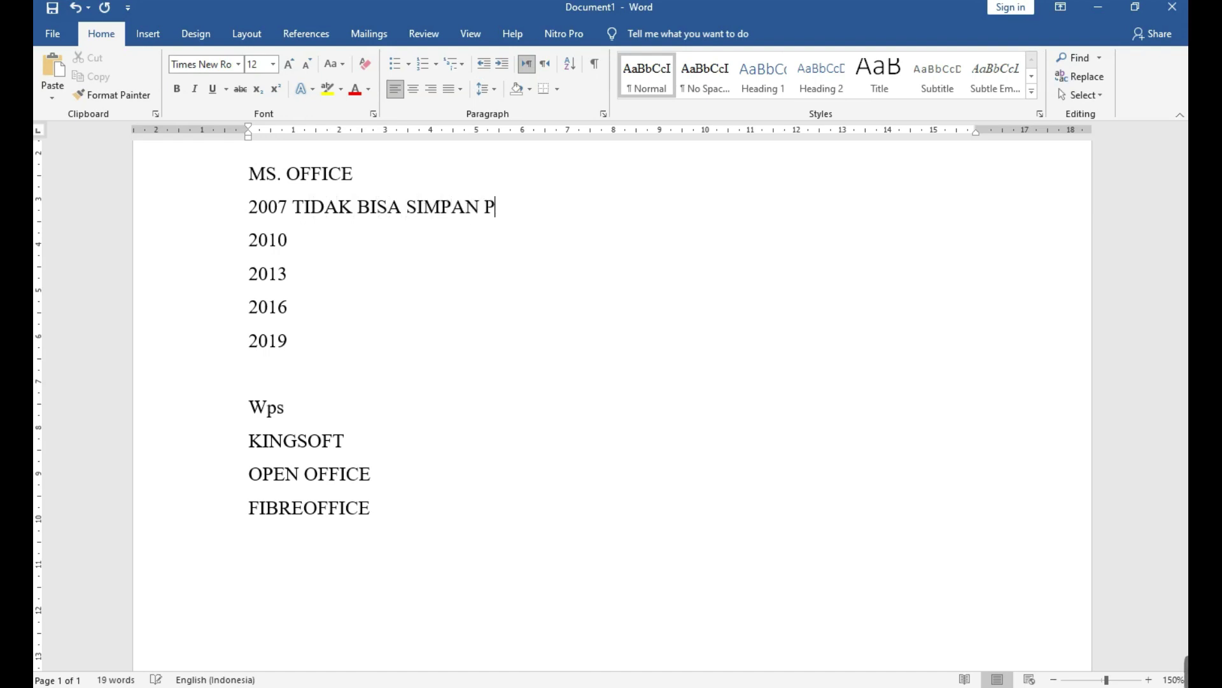
text(DF, HARUS M)
key(BackSpace)
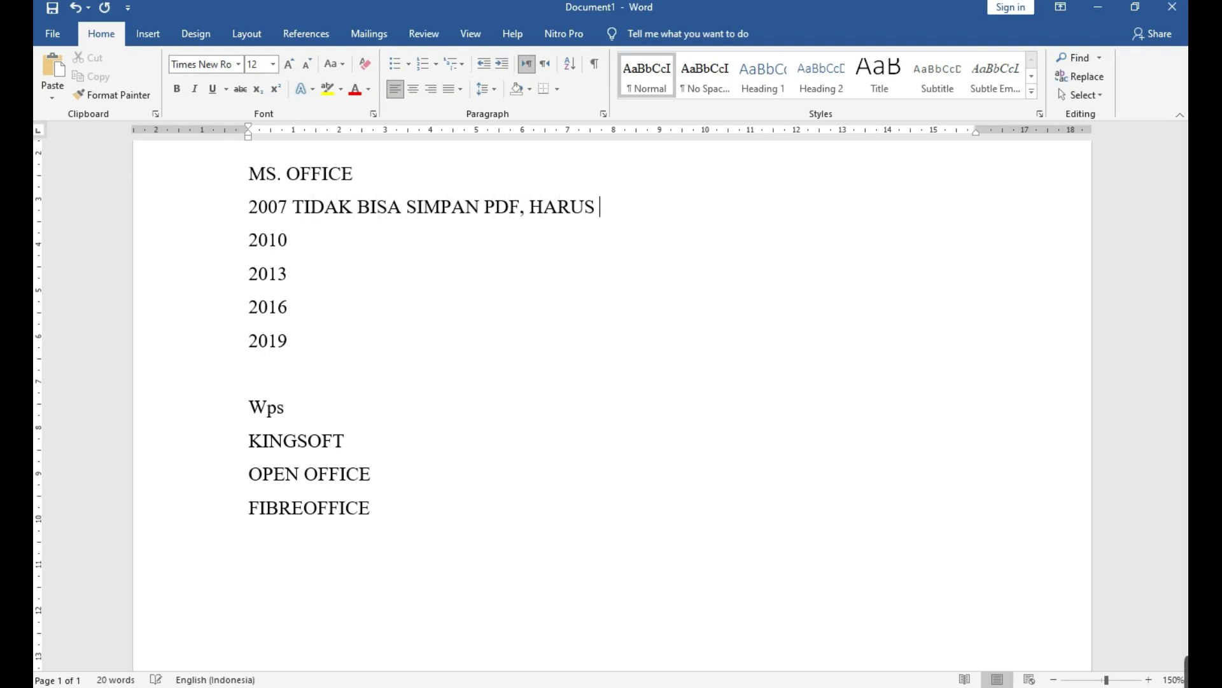
text(APLIKASI )
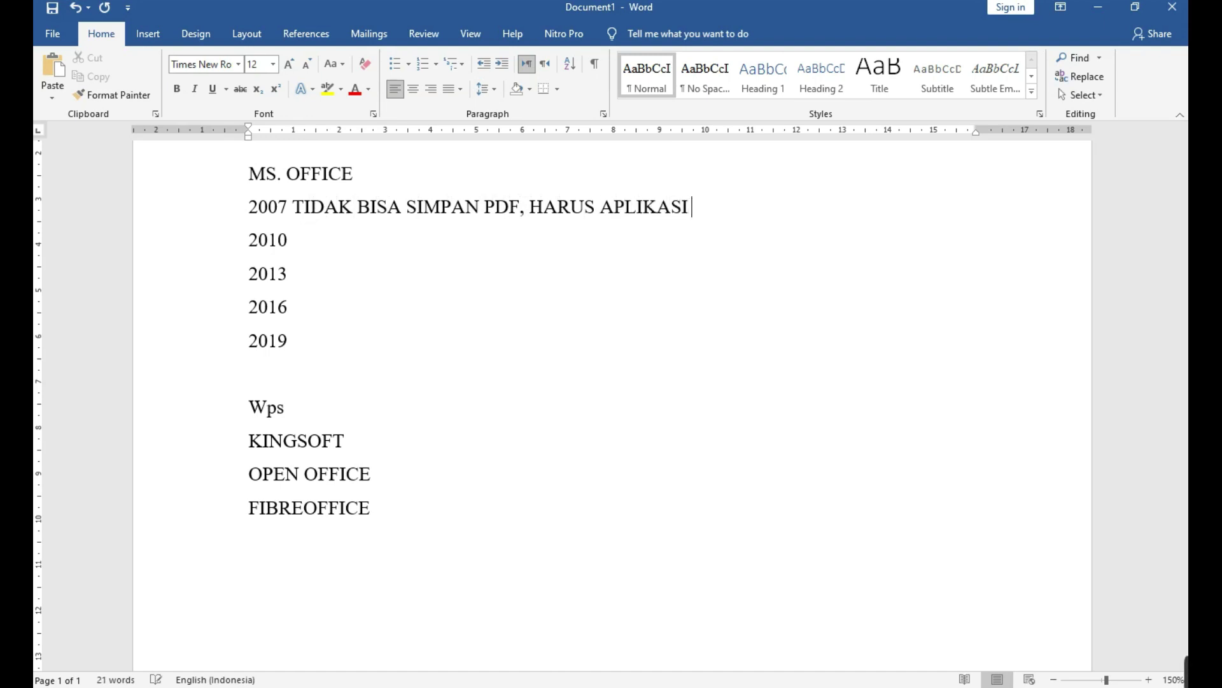
text(TAMBAHAN)
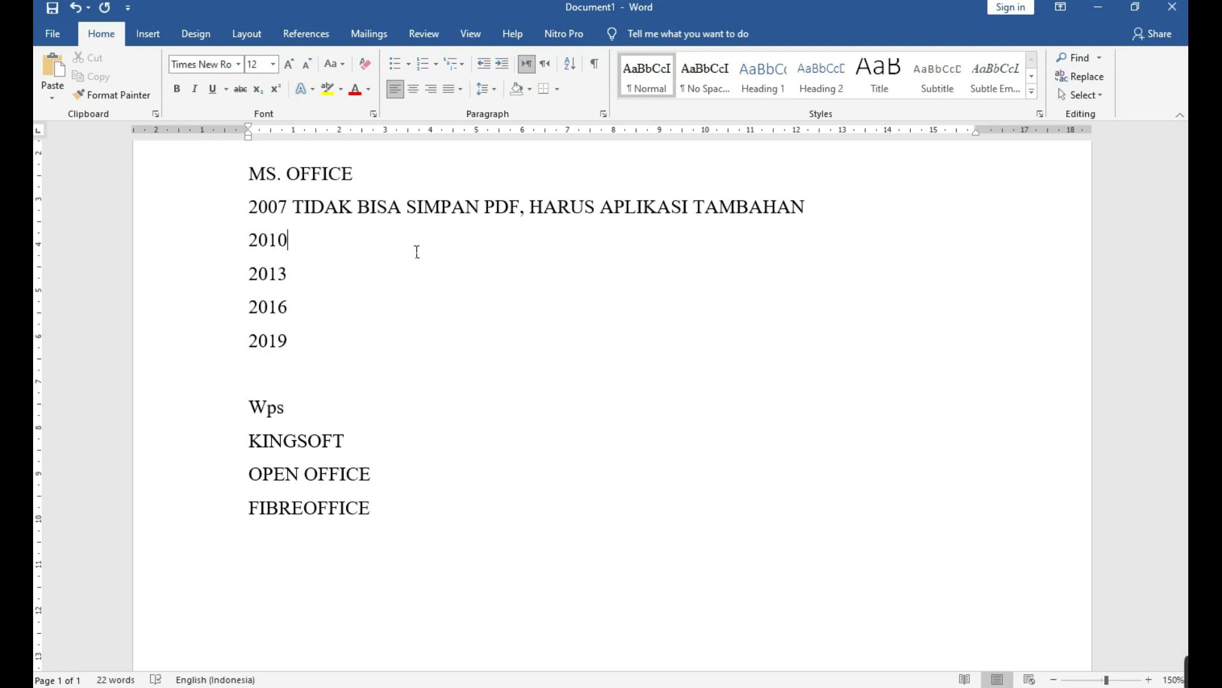
click(339, 387)
scroll(396, 474, down, 2)
scroll(399, 486, up, 5)
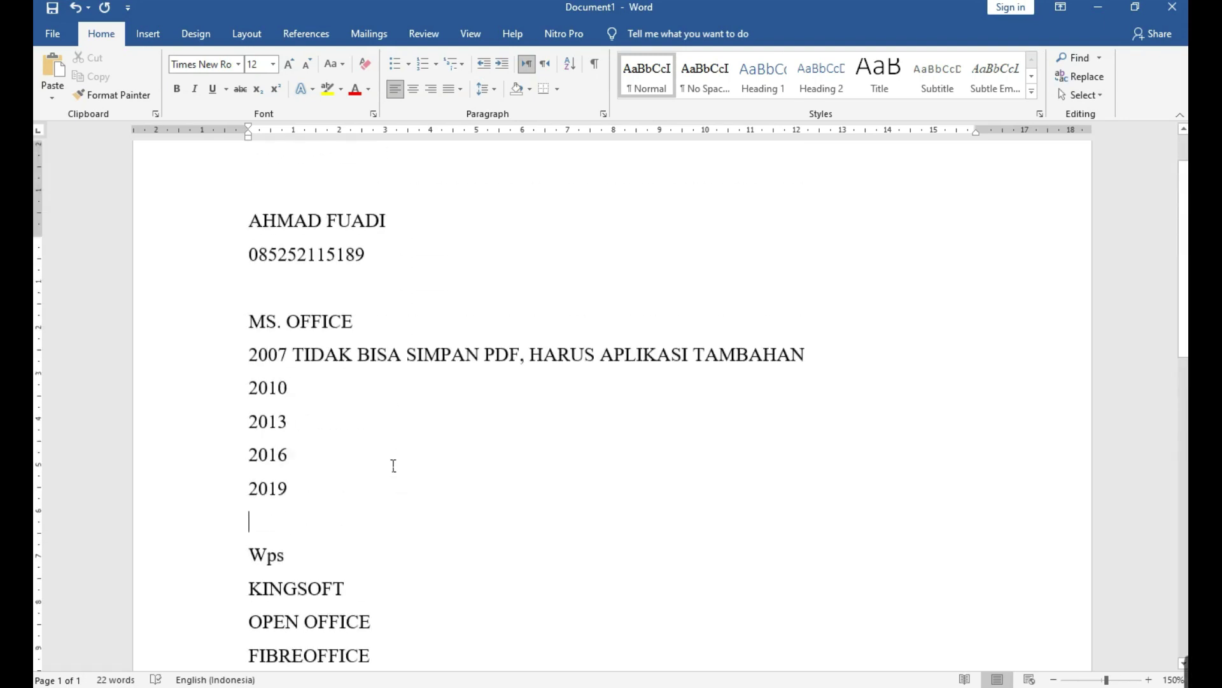
drag(241, 355, 204, 527)
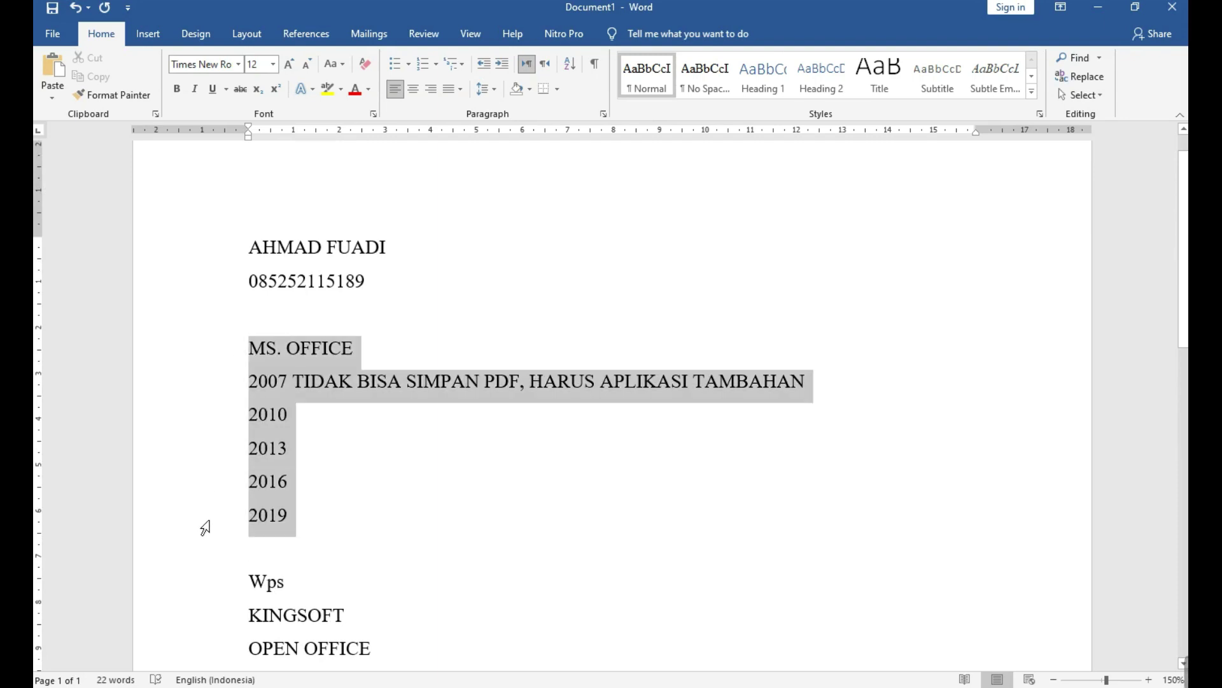
click(229, 360)
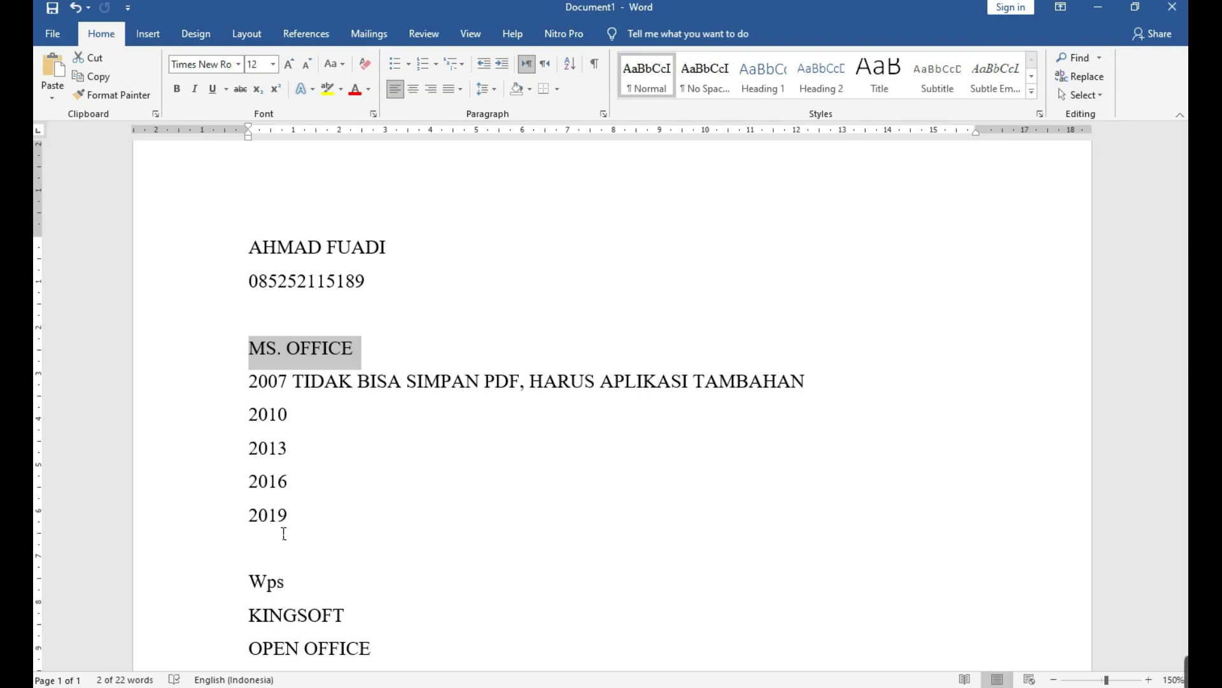
scroll(284, 534, down, 4)
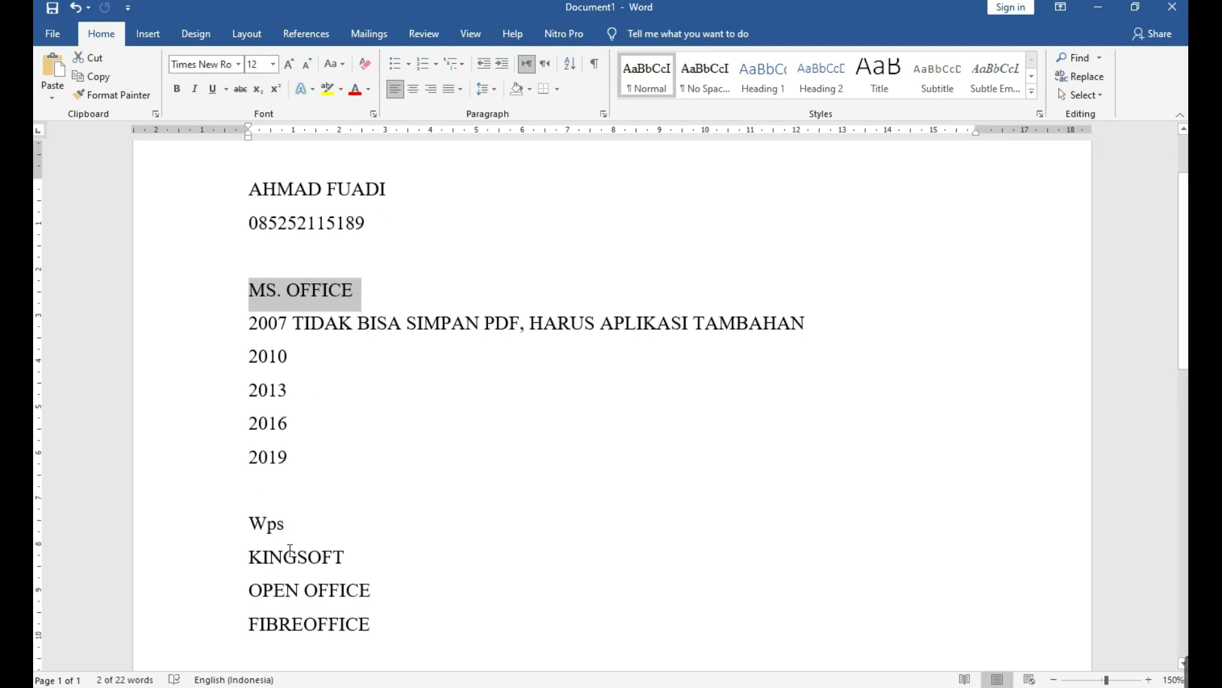
Below FIBREOFFICE, add an OS heading with WINDOWS on the following line.
click(376, 518)
key(Return)
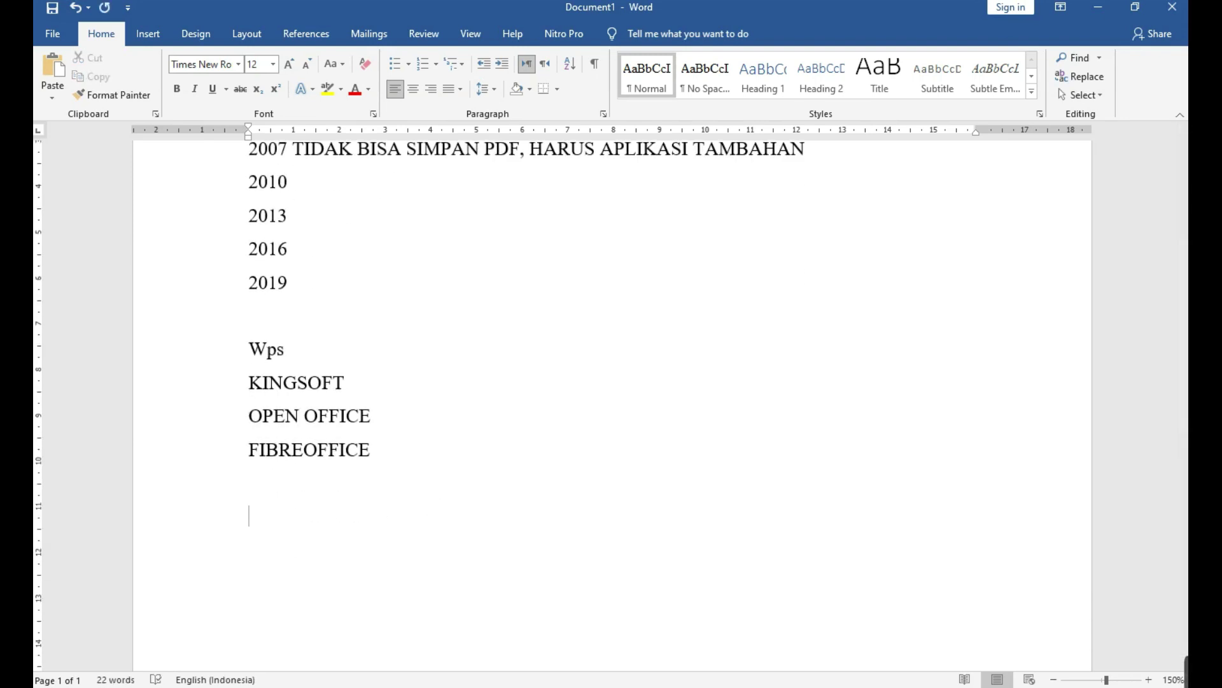
text(o)
key(BackSpace)
text(OS)
key(Return)
text(WINDOWS)
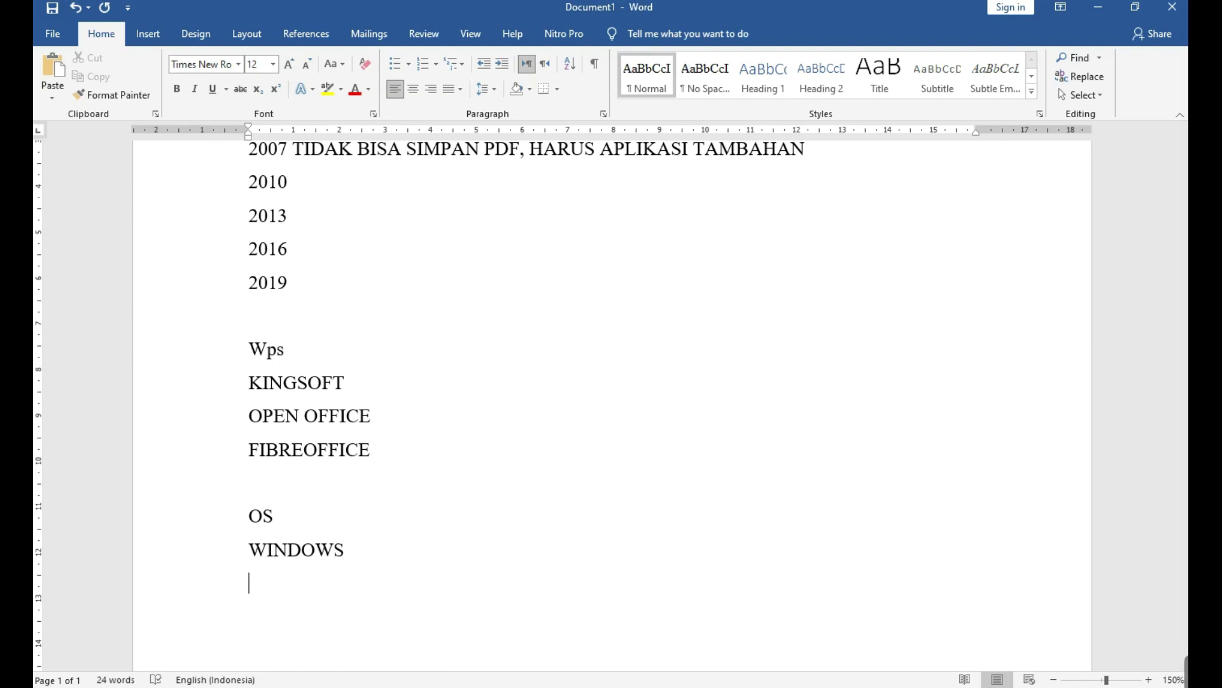
List WIN 7, WIN 8 /8.5 and WIN 10 as dash bullets under WINDOWS.
text(-)
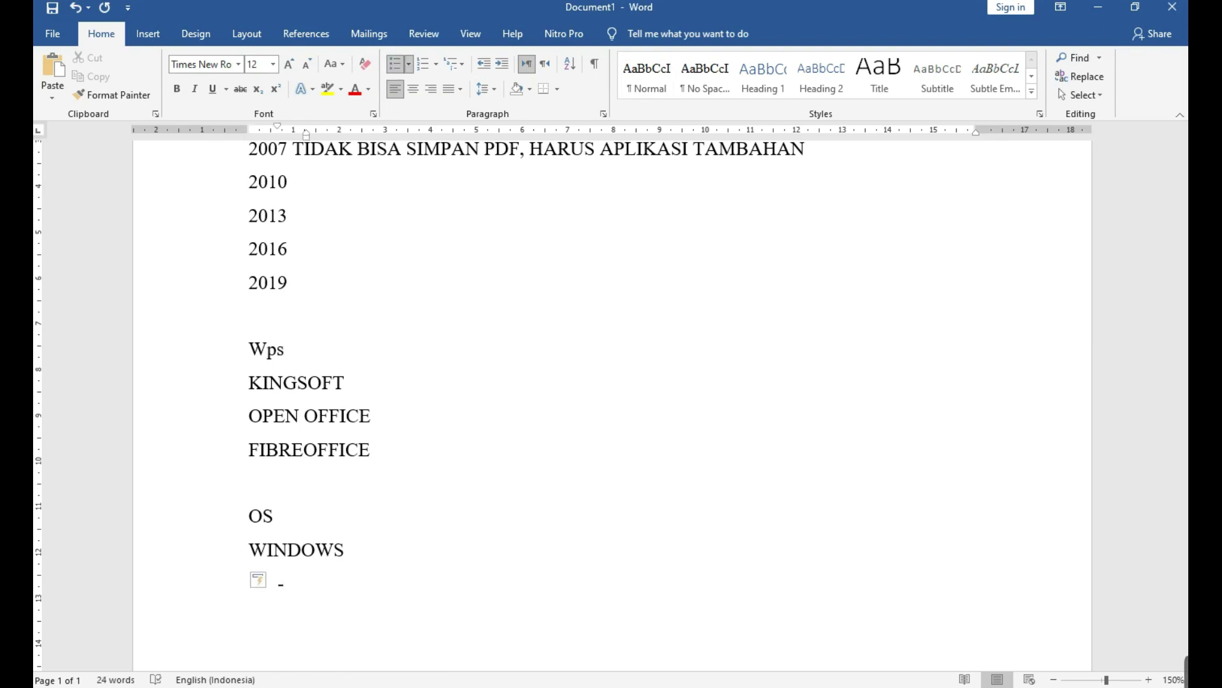
text( WIN 7)
key(Return)
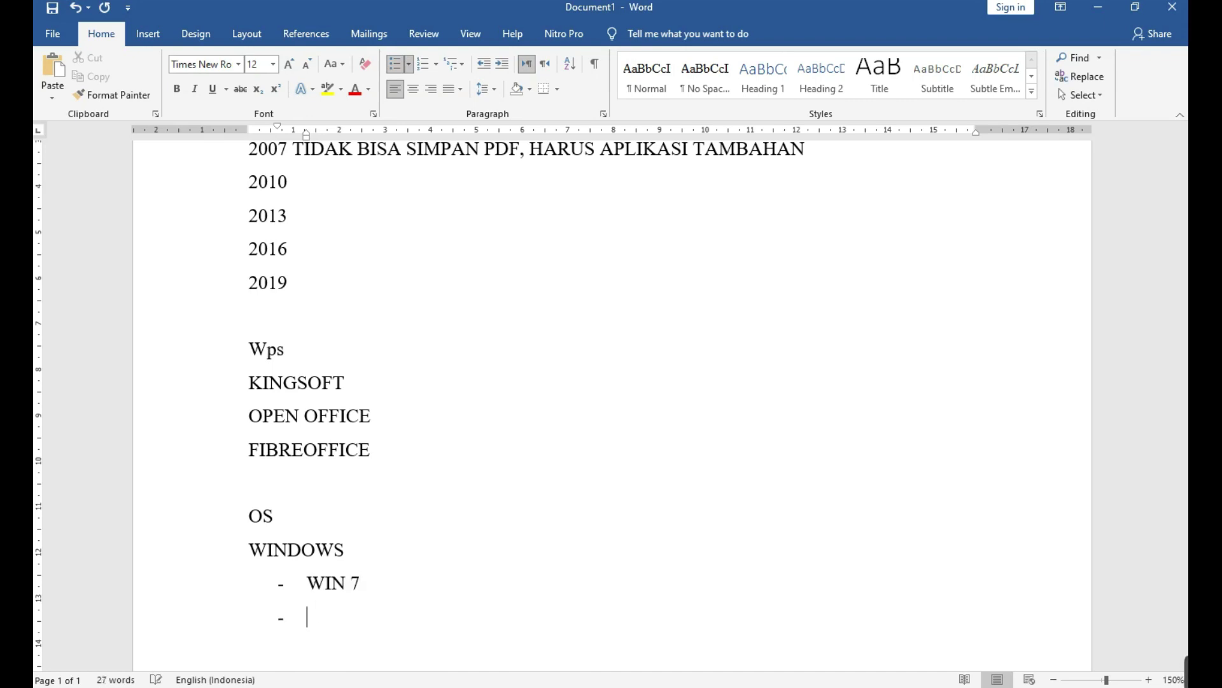
text(WIN 8)
click(281, 651)
click(361, 617)
text(/)
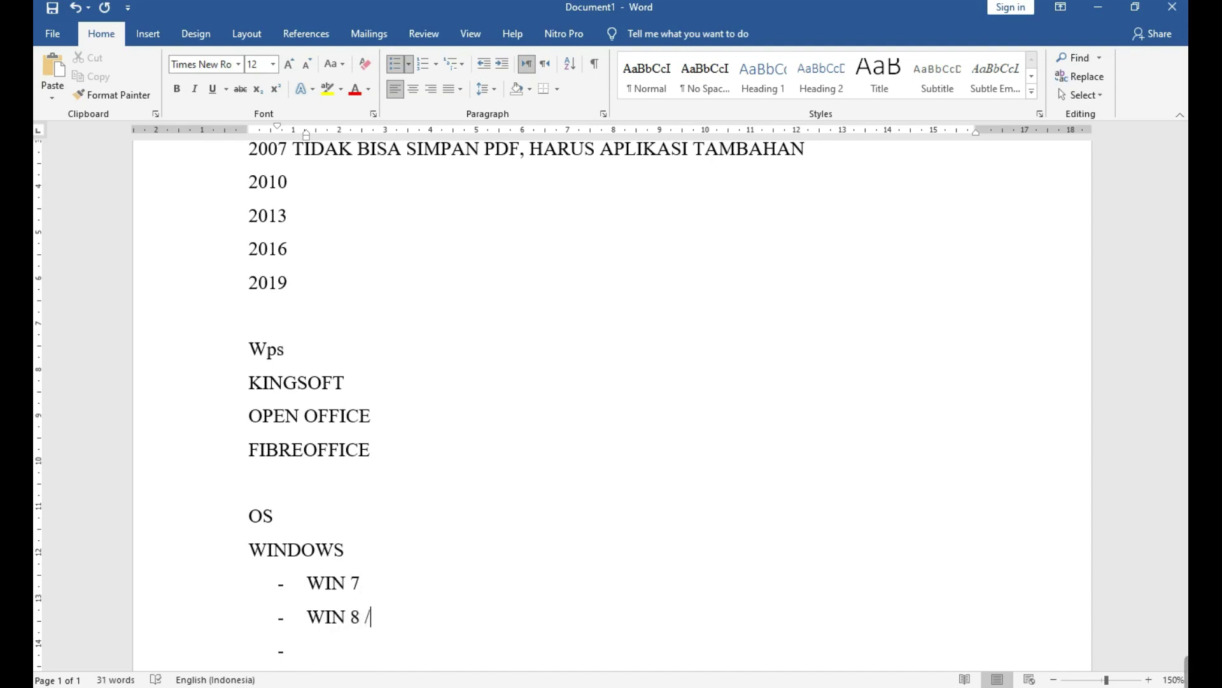
text(8,5)
key(BackSpace)
key(BackSpace)
text(.5)
click(307, 650)
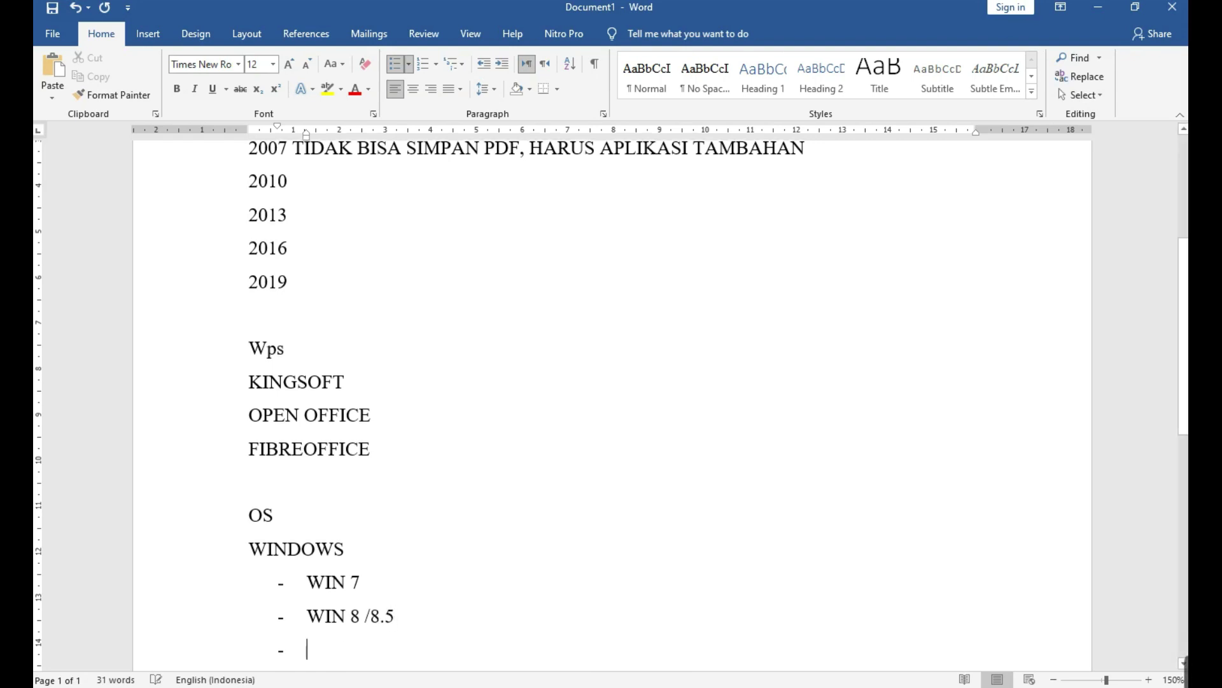
text(WIN 10)
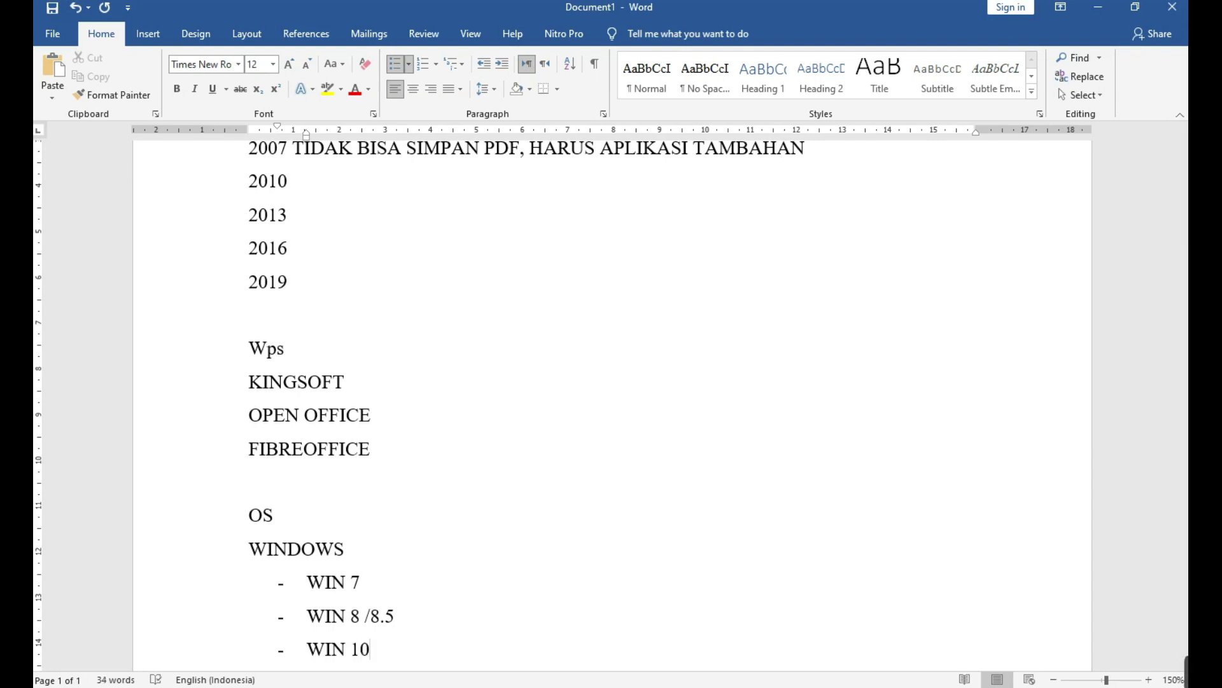
Insert WIN XP and WIN VISTA bullets above WIN 7.
click(344, 549)
click(361, 582)
key(Return)
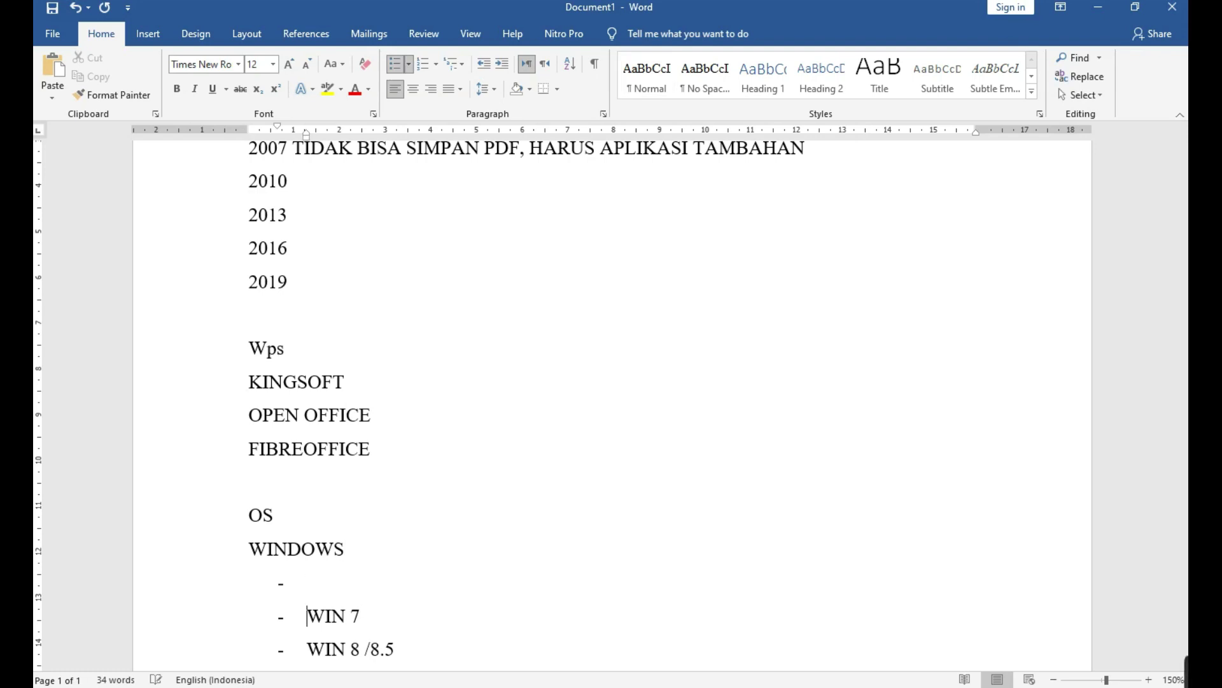
text(WIN XP)
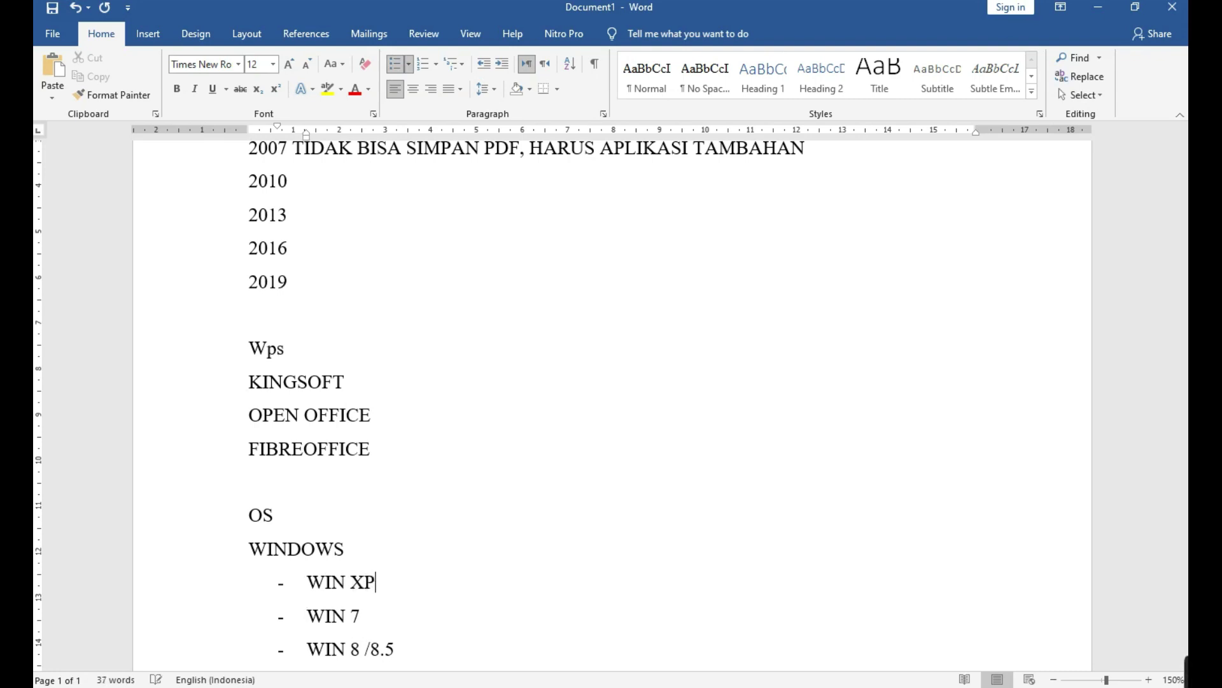
key(Return)
text(WIN)
text(VISTA)
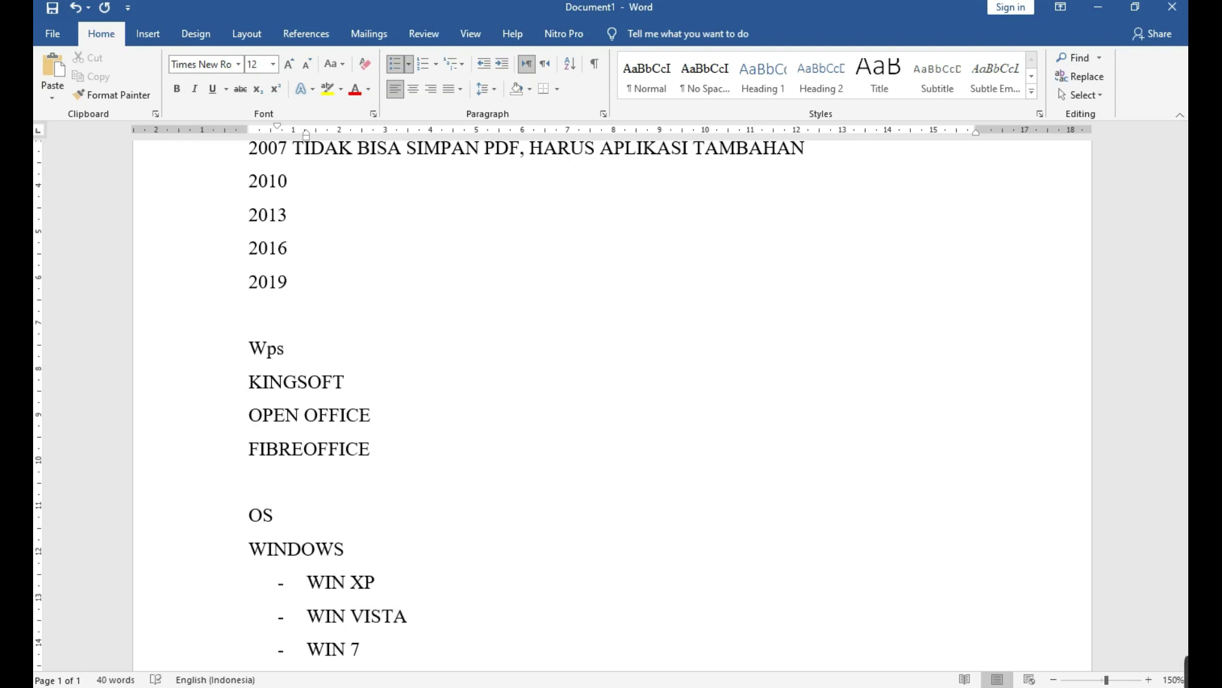
Append I/II/III to WIN XP and remove the bullet from the line after WIN 10.
scroll(436, 527, down, 1)
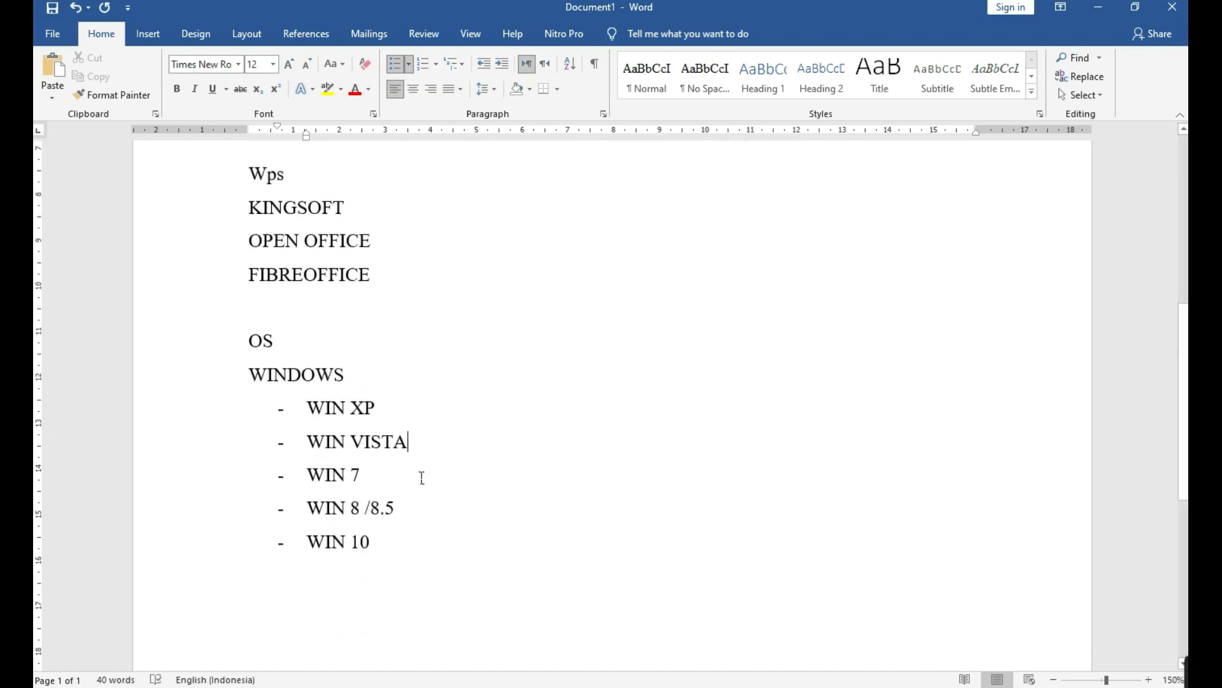
click(459, 416)
text(I)
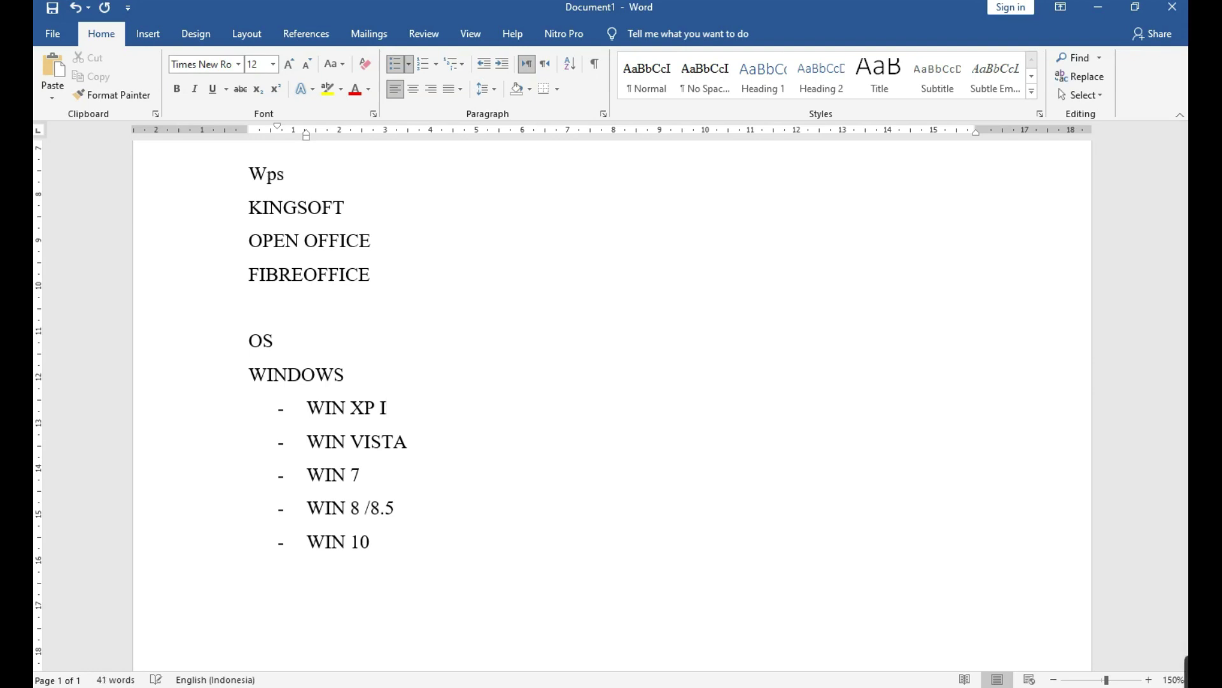
text(/II/III)
key(Down)
key(Down)
key(Down)
key(Down)
key(BackSpace)
key(BackSpace)
Add UBUNTU, LINUX and MACHINTOS/APEL on separate unbulleted lines after WIN 10.
text(UBUNTU)
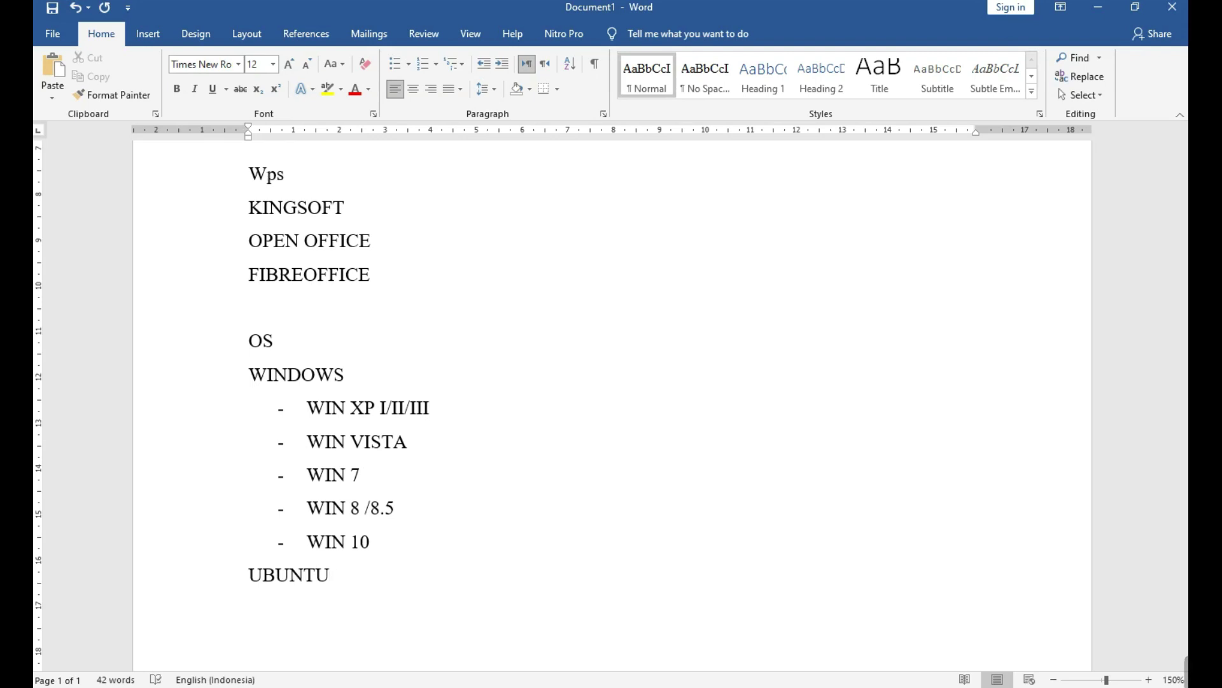
key(Return)
text(LINUX)
key(Return)
text(MAC)
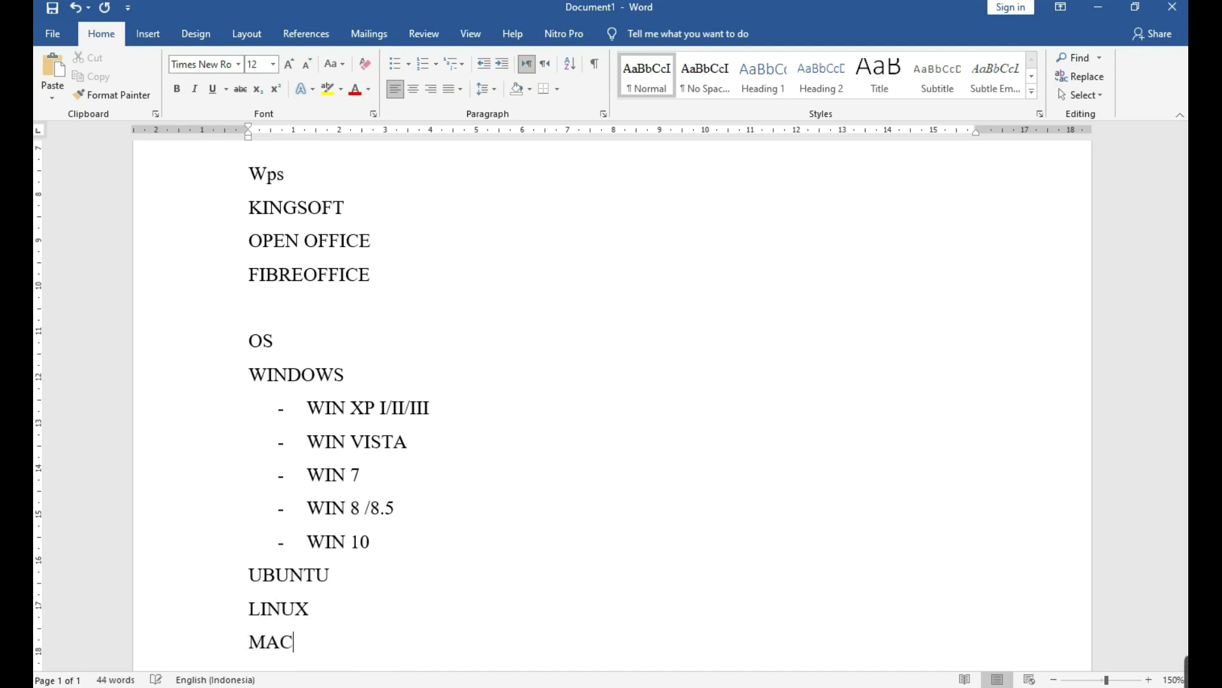
text(HINTOS)
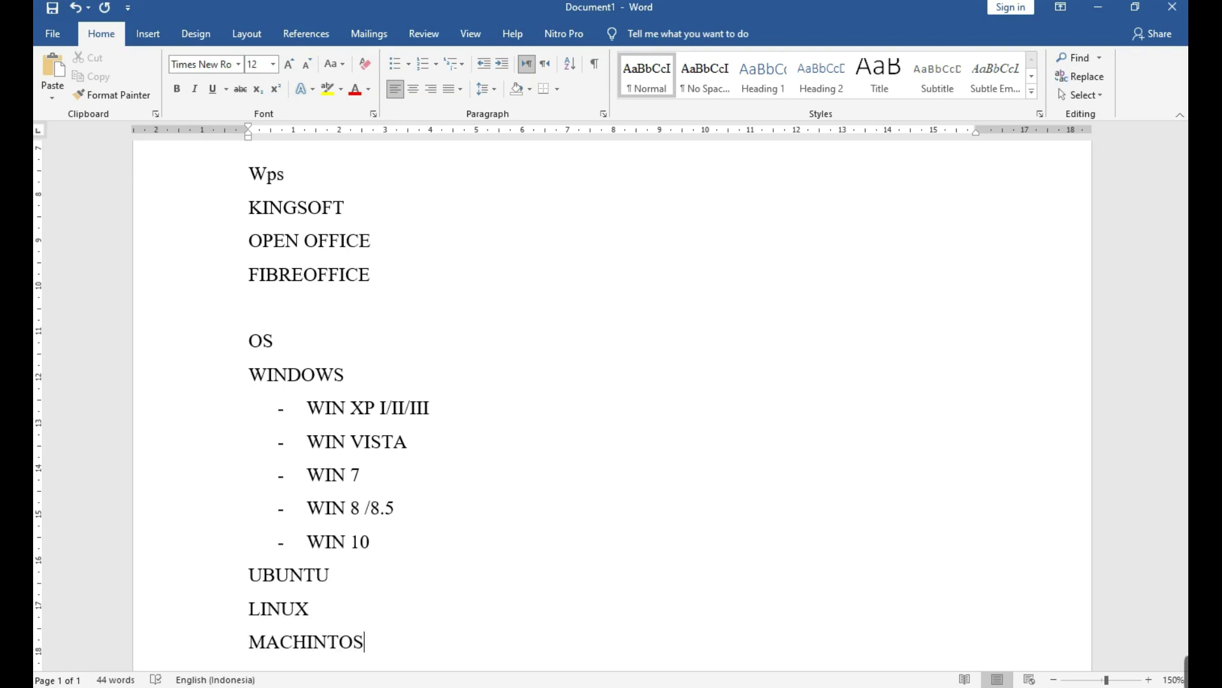
text(/APEL)
scroll(235, 319, down, 2)
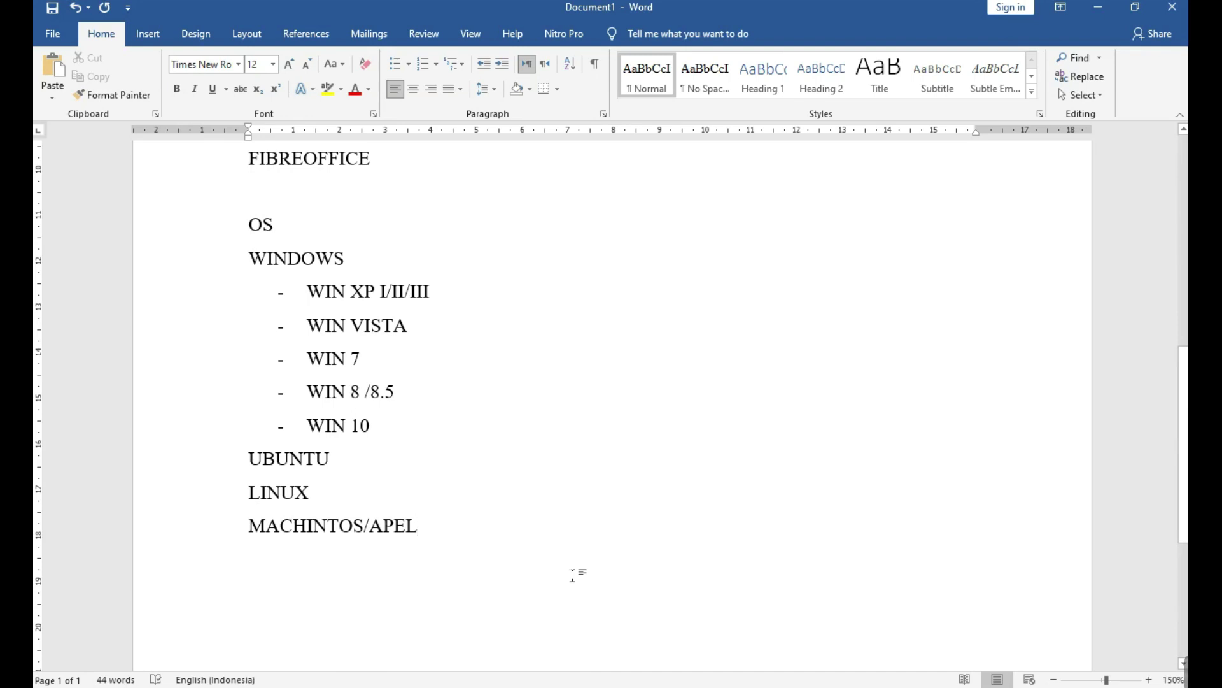
click(249, 291)
drag(282, 312, 452, 420)
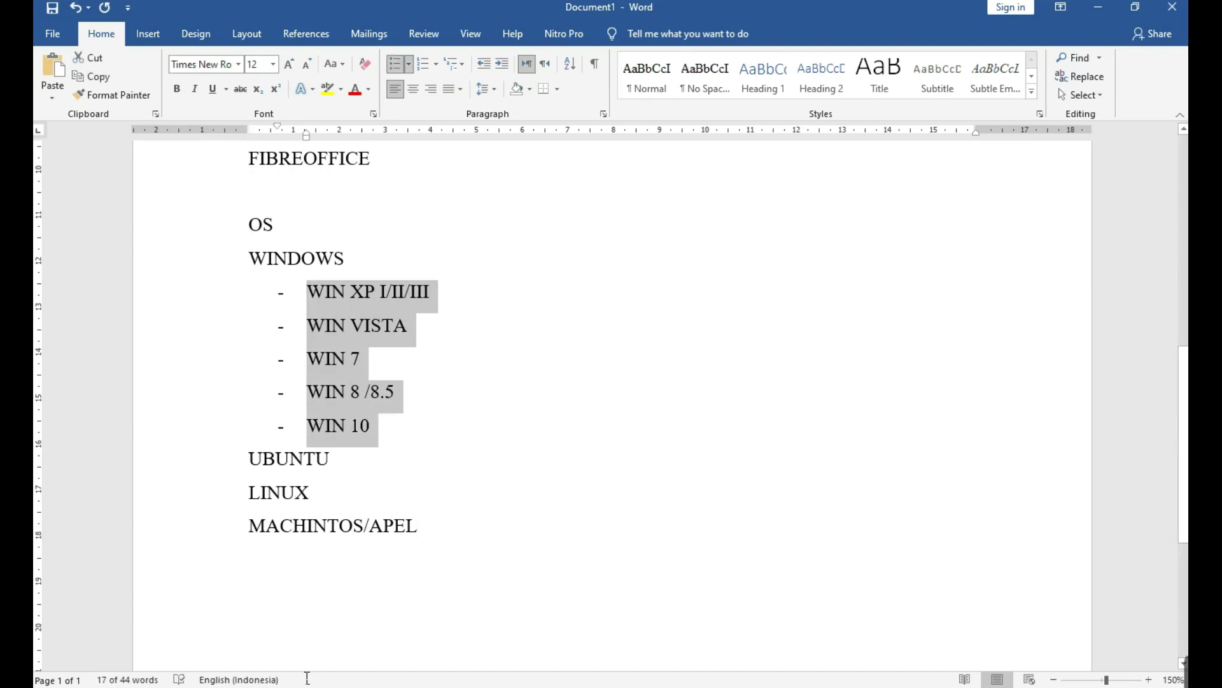
drag(228, 463, 198, 571)
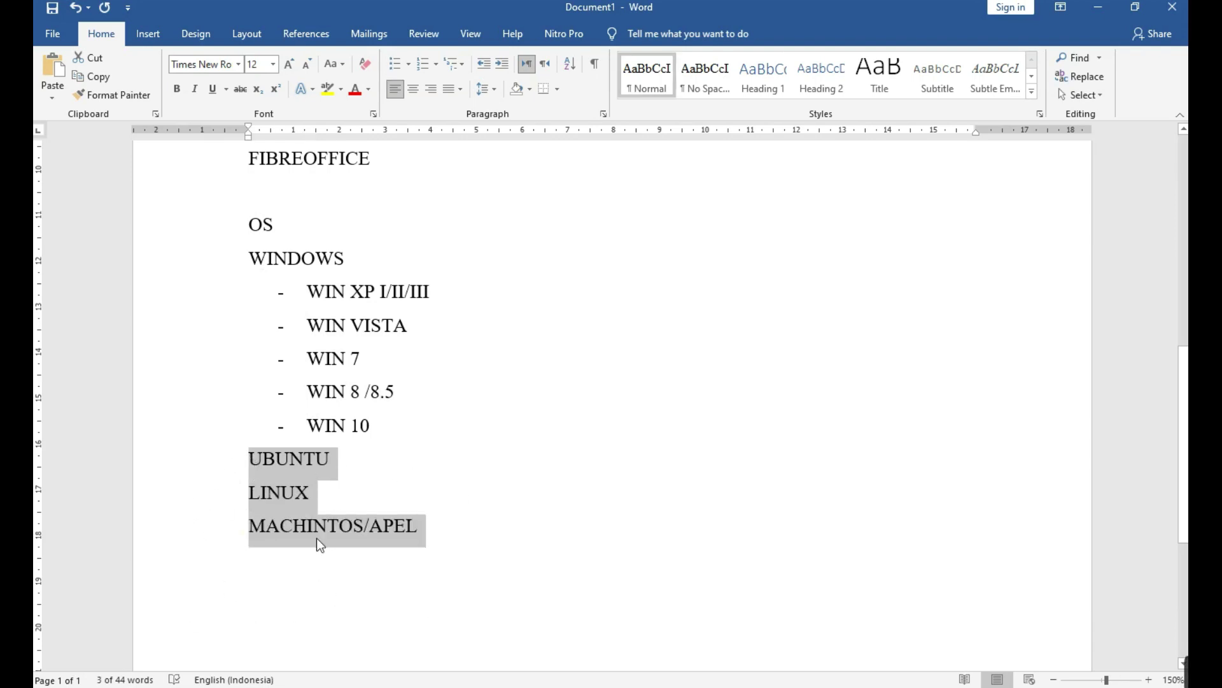
click(248, 459)
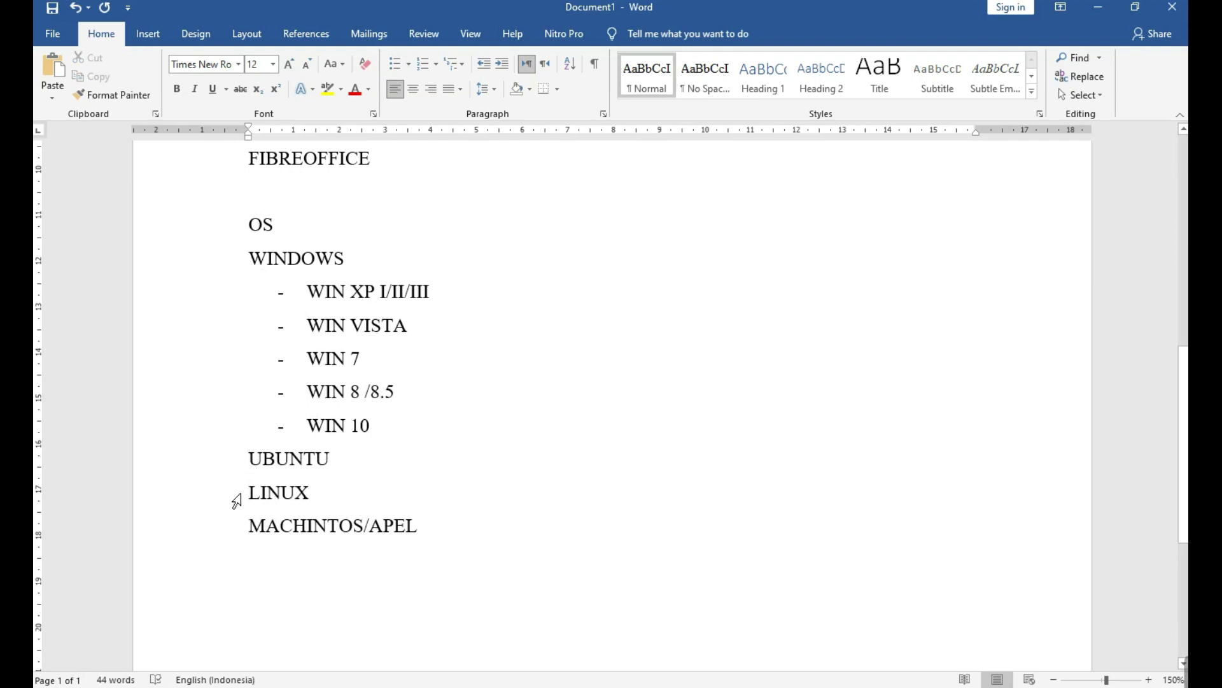
click(228, 537)
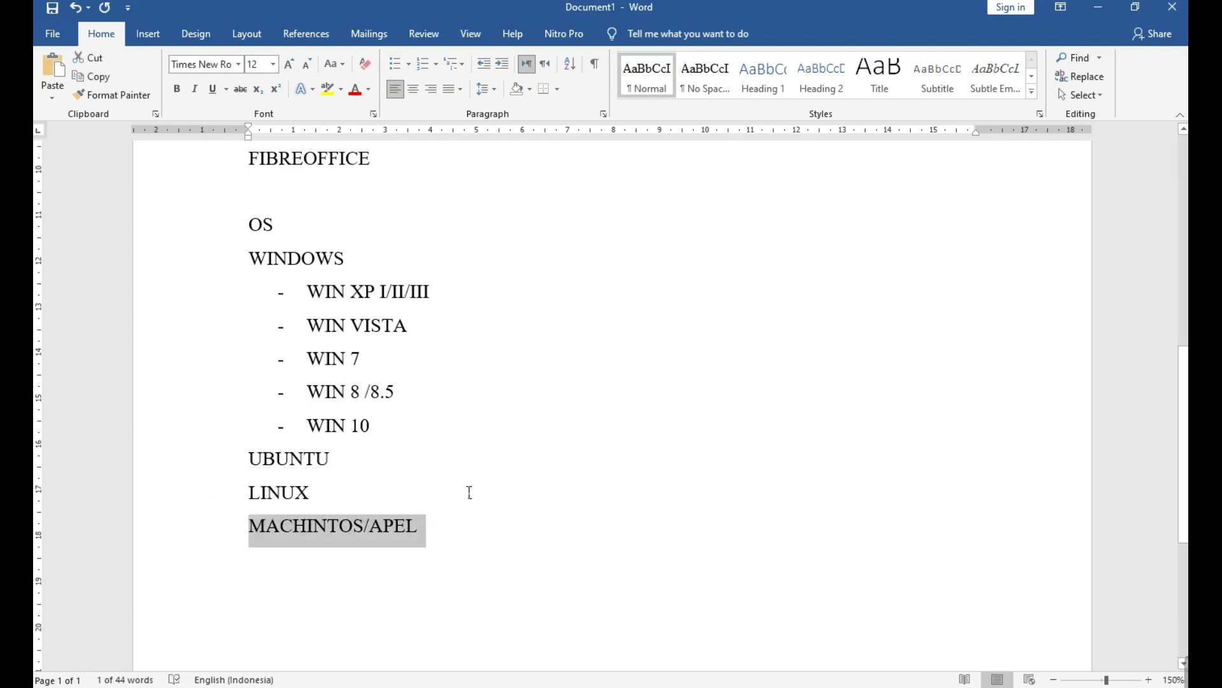
drag(245, 305, 244, 423)
click(411, 391)
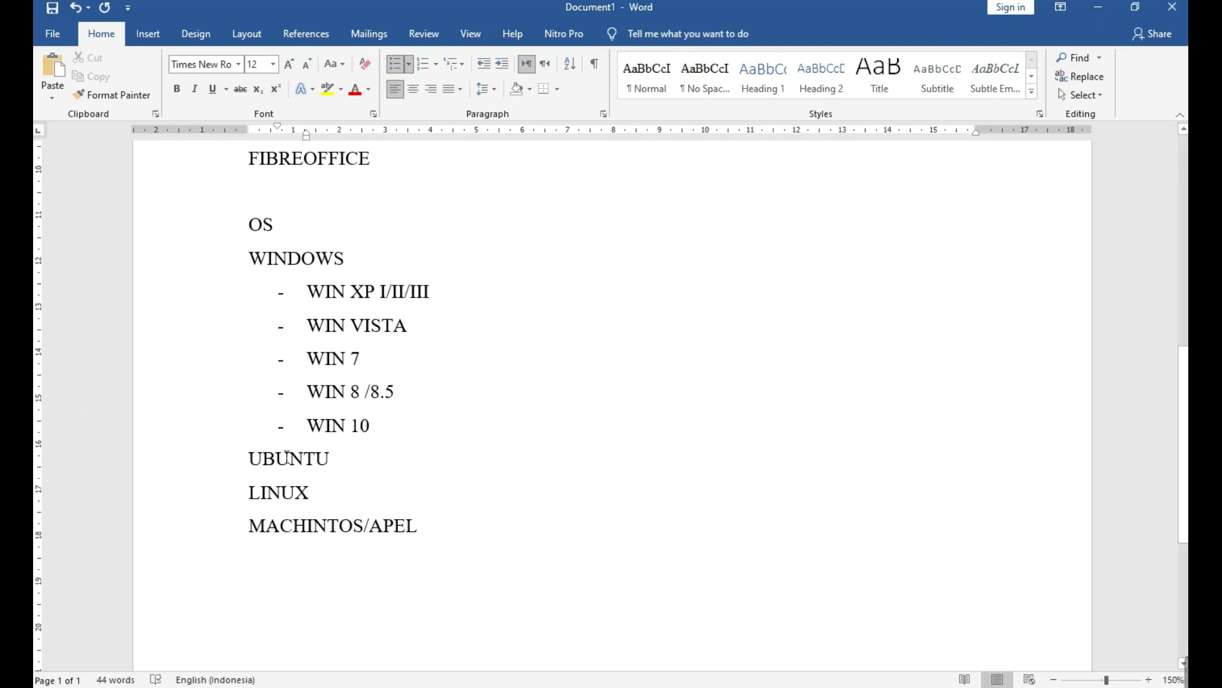
Insert a page break after MACHINTOS/APEL so a blank second page begins.
drag(201, 293, 191, 434)
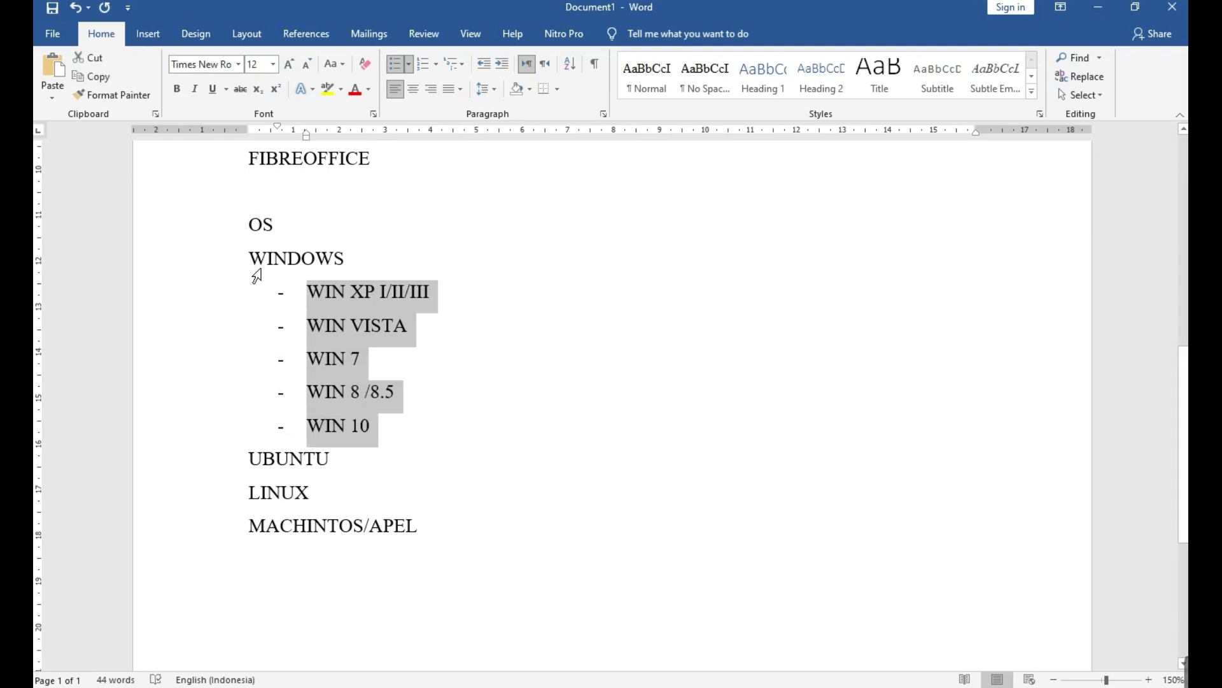
double_click(252, 226)
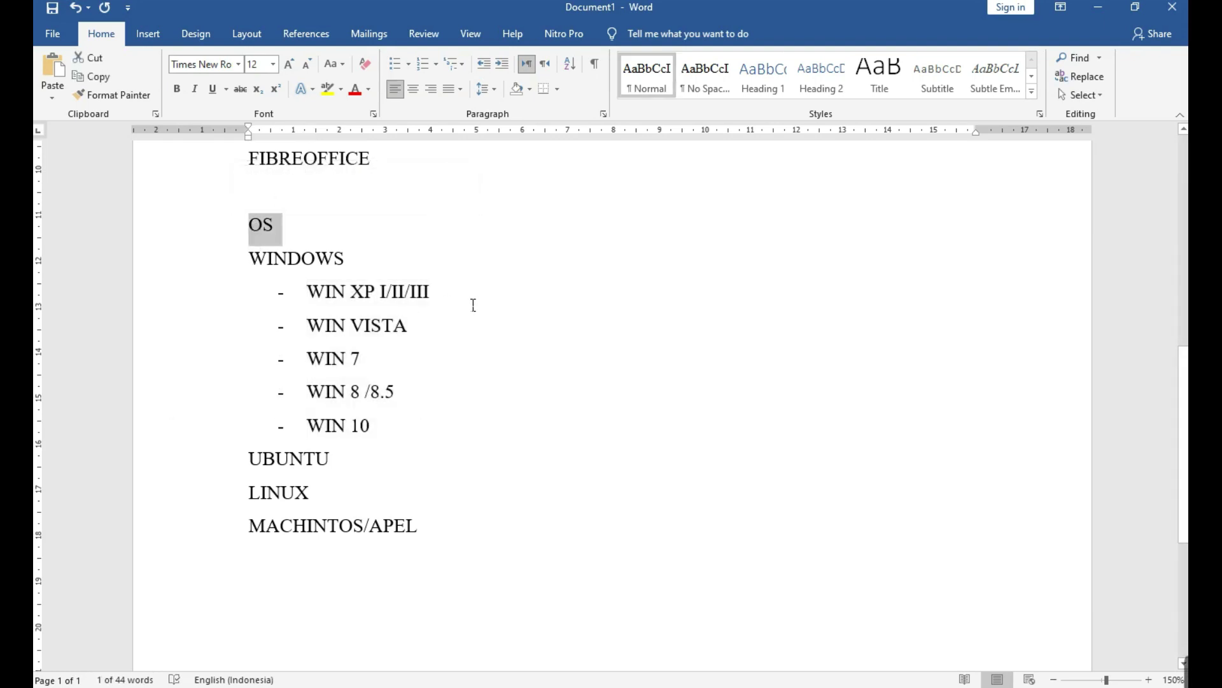
click(518, 338)
scroll(521, 377, up, 3)
scroll(520, 377, up, 3)
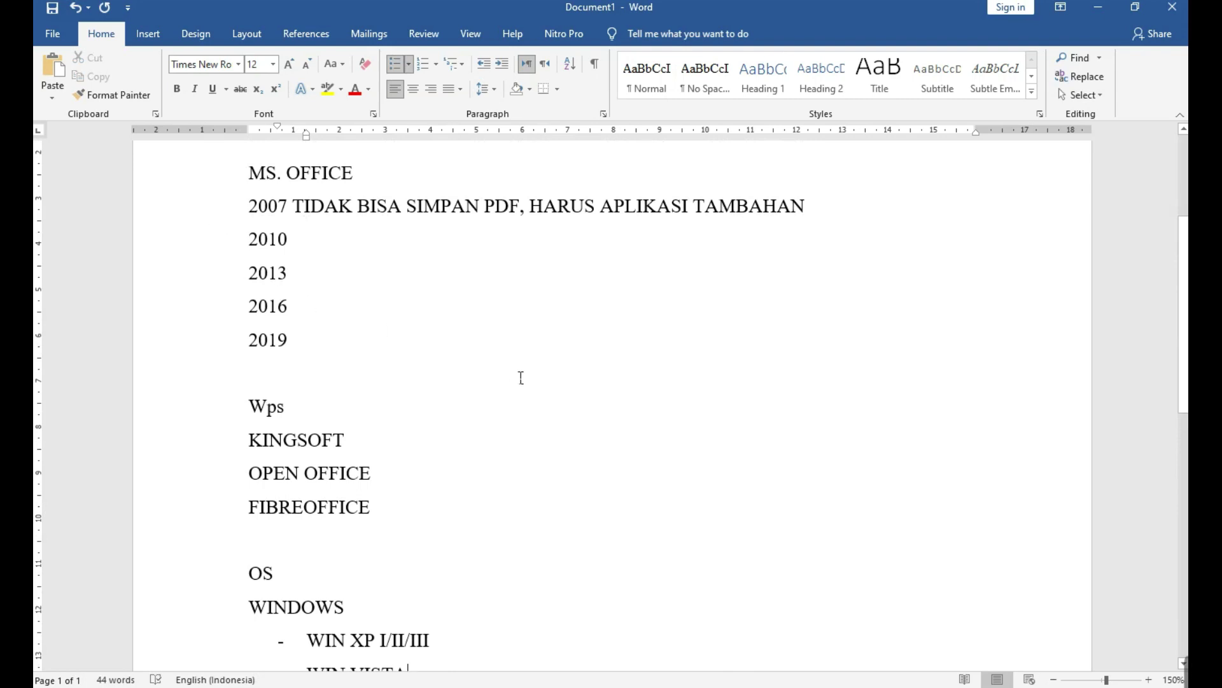
scroll(518, 382, down, 3)
scroll(521, 388, down, 4)
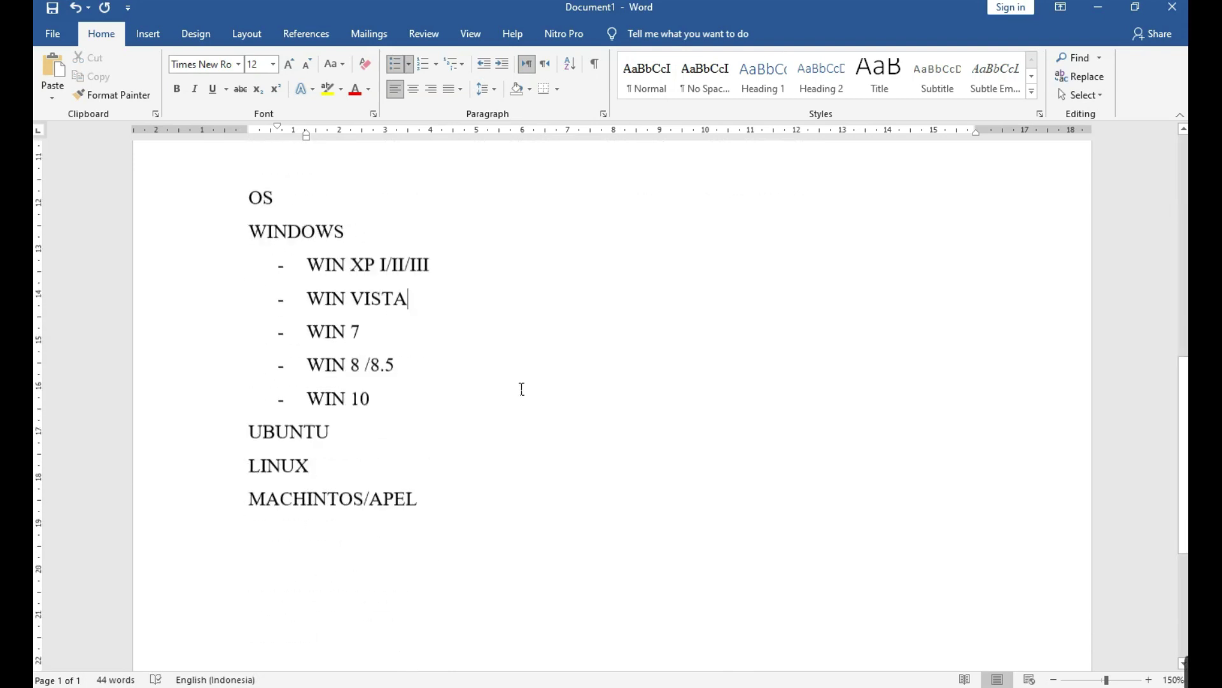
click(365, 533)
key(Return)
key(Return)
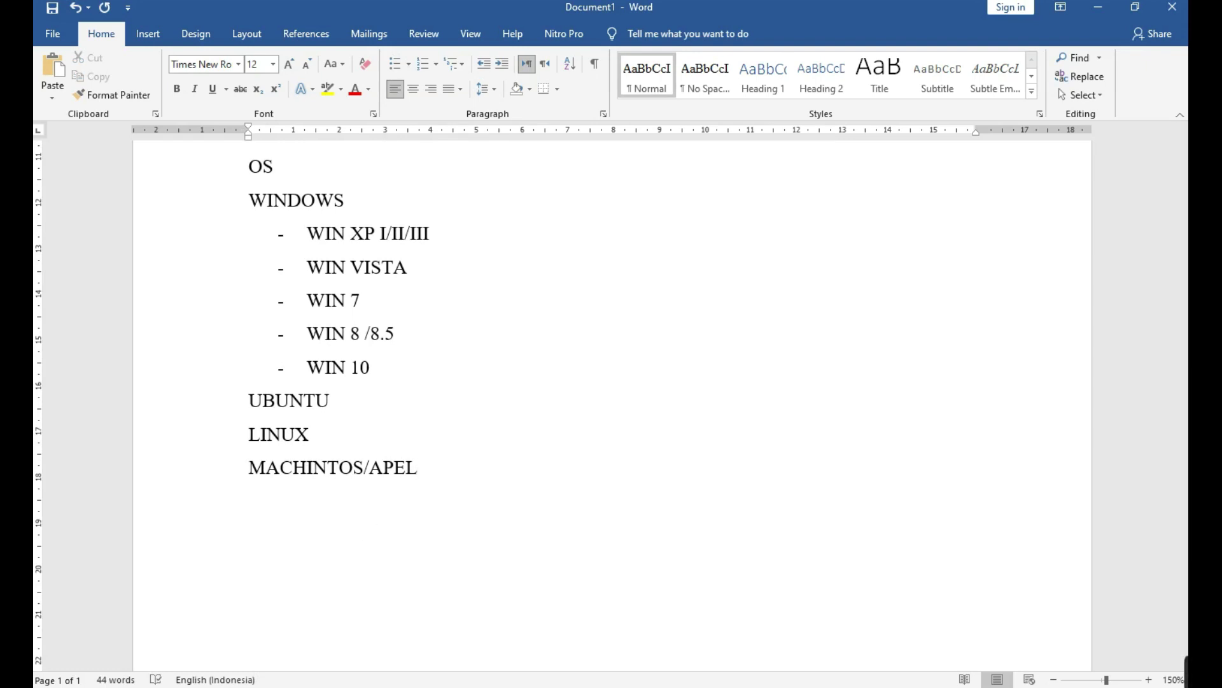
key(ctrl+Return)
scroll(368, 530, down, 5)
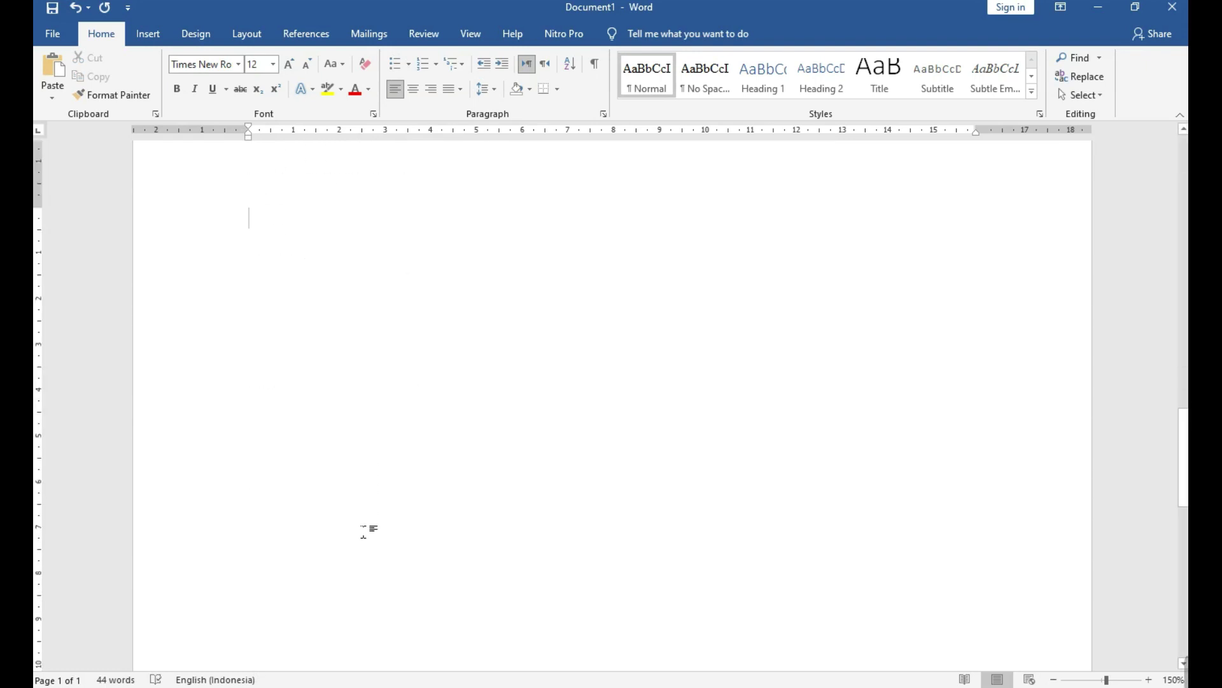
Write the LAPTOP/PC heading with HP below it, correcting the stray typos.
text(LAP)
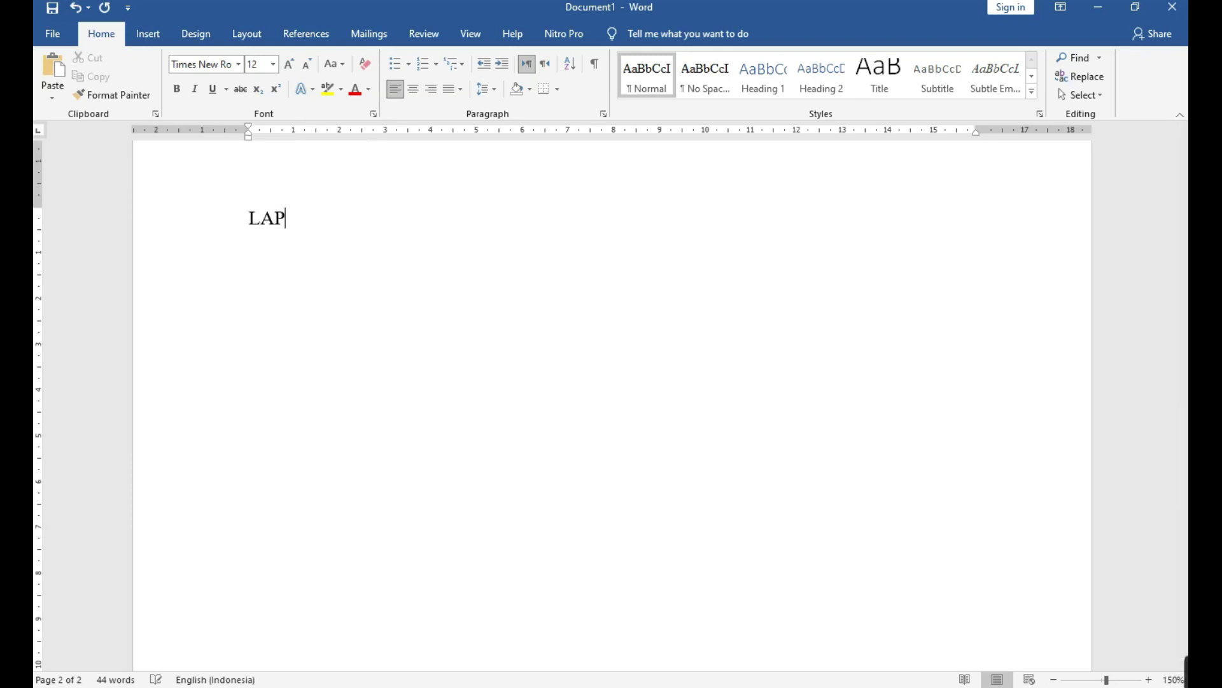
text(TOP/PC)
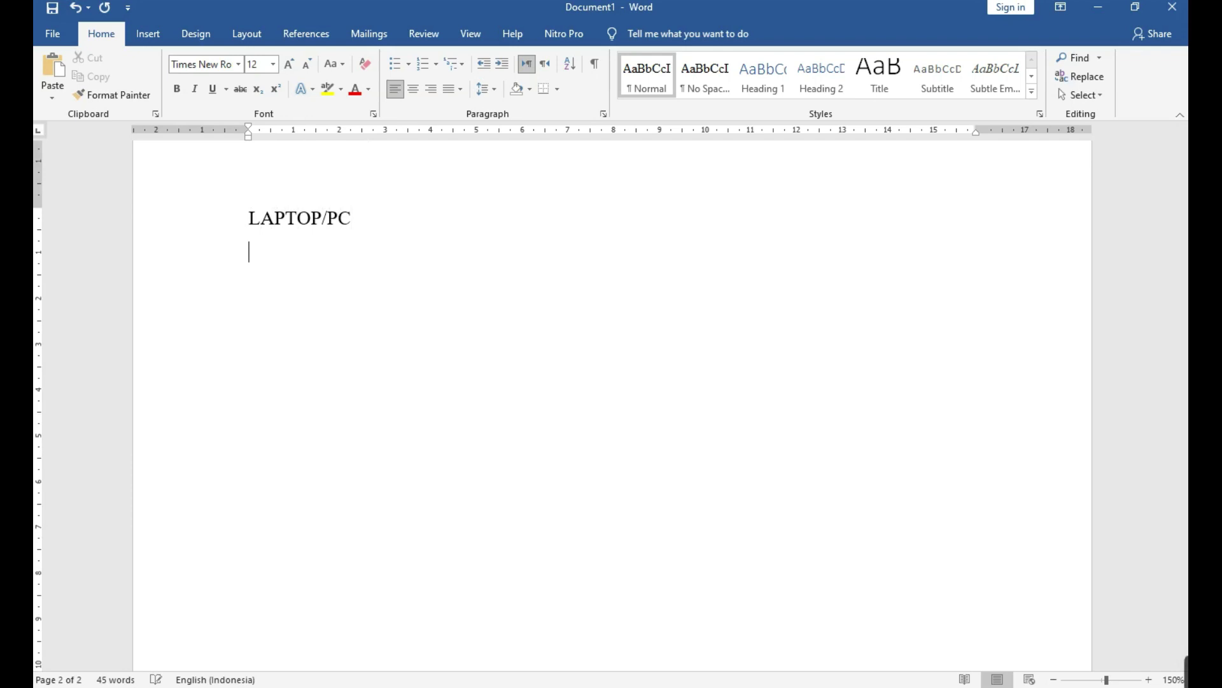
text(JP)
key(BackSpace)
key(BackSpace)
text(HP)
text(X)
key(BackSpace)
key(BackSpace)
text(x)
key(shift+Right)
key(shift+Right)
key(Delete)
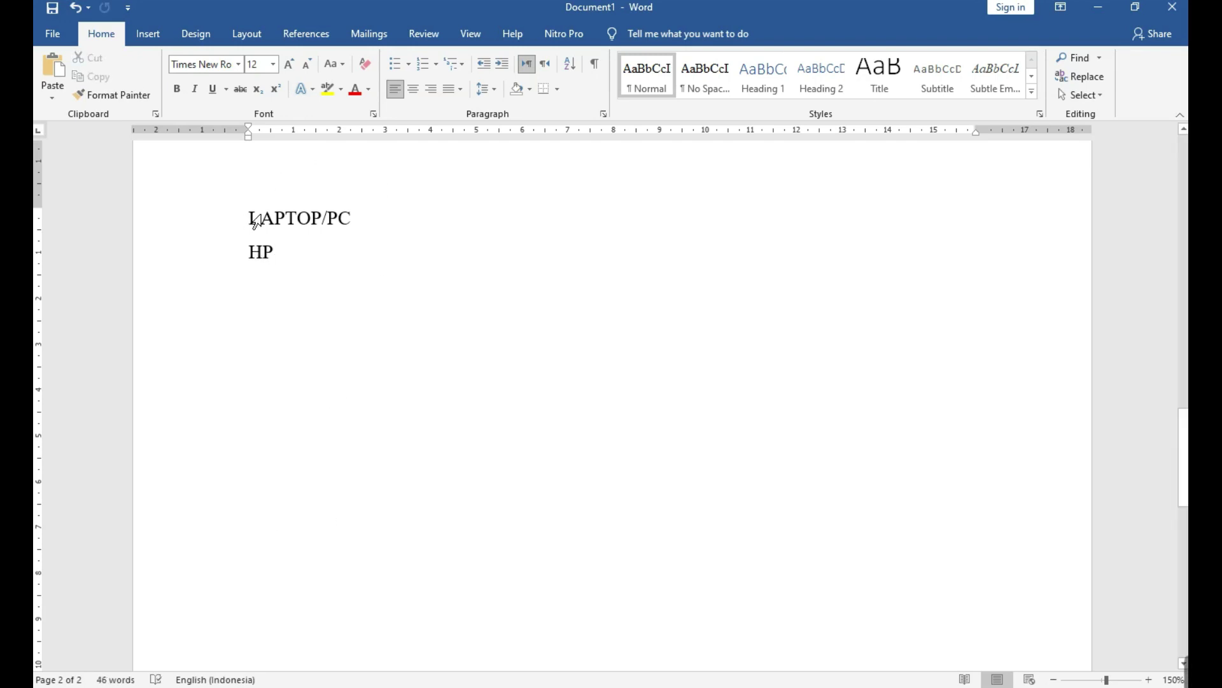
Format the HP line as red strikethrough text.
click(224, 261)
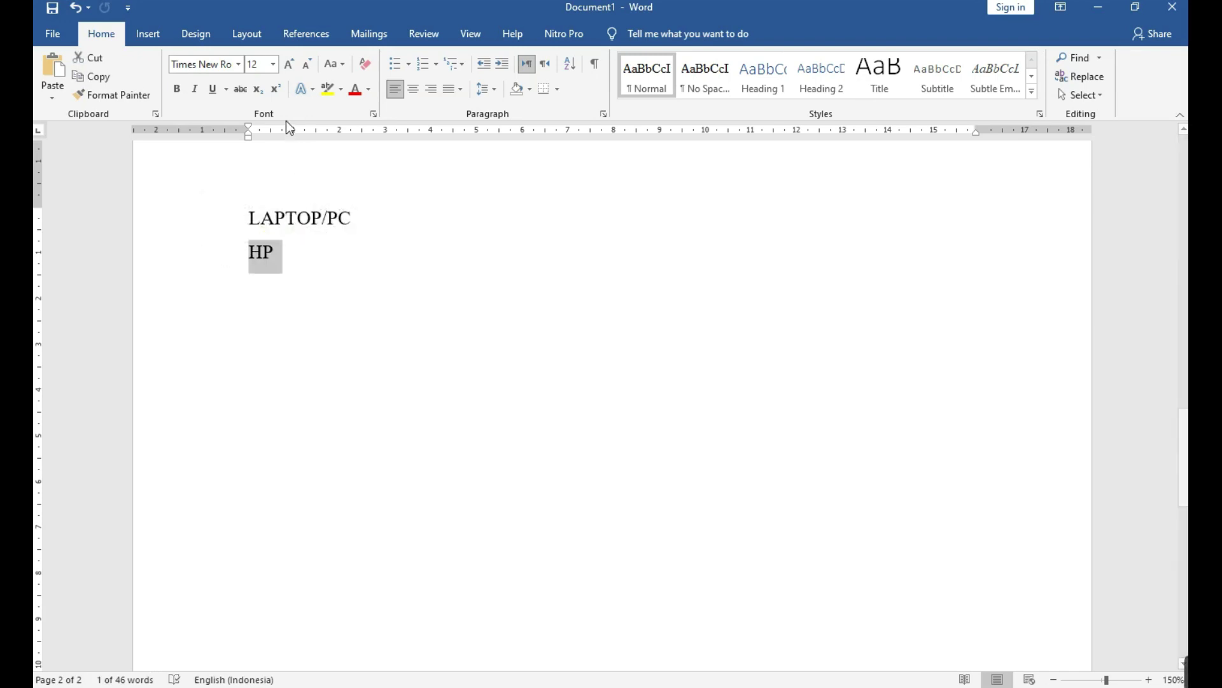
click(240, 89)
click(356, 89)
click(262, 251)
Make the LAPTOP/PC heading bold.
click(244, 222)
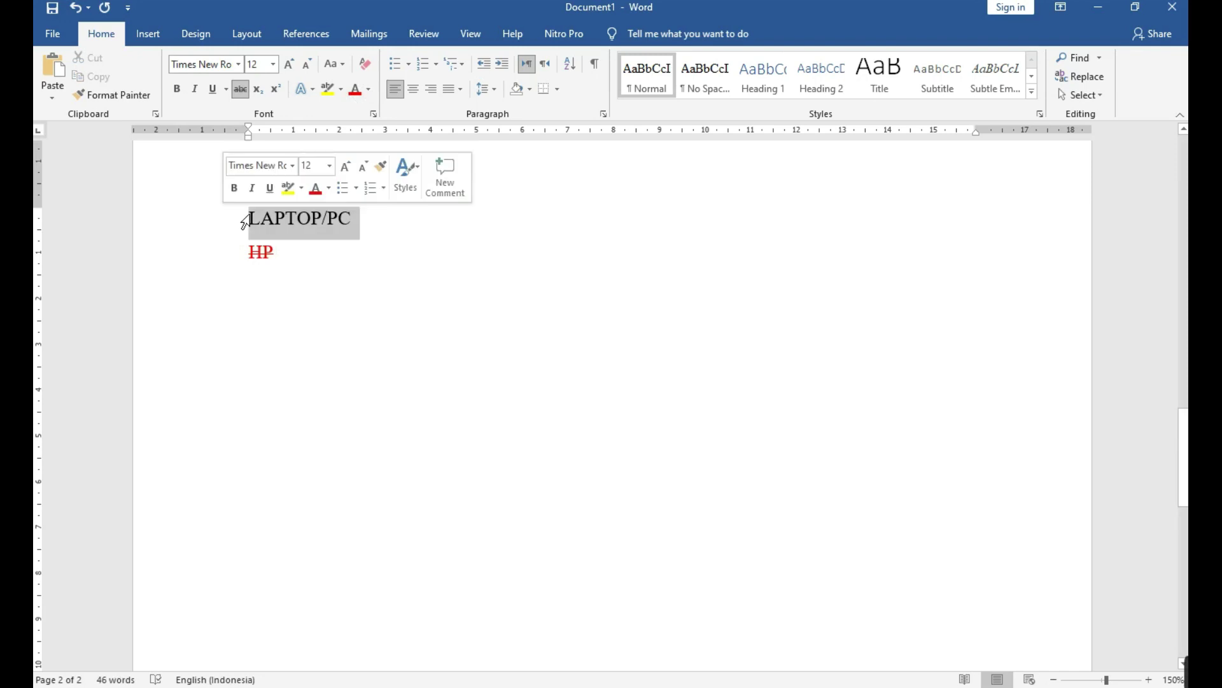
click(175, 90)
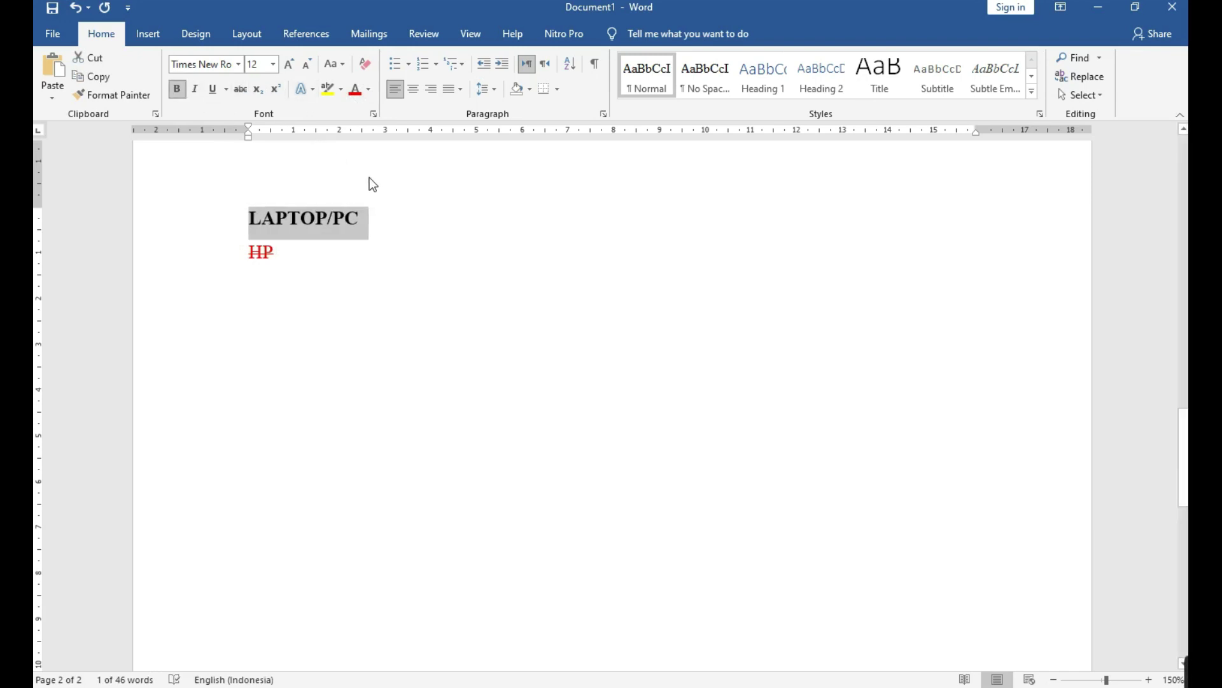
click(415, 215)
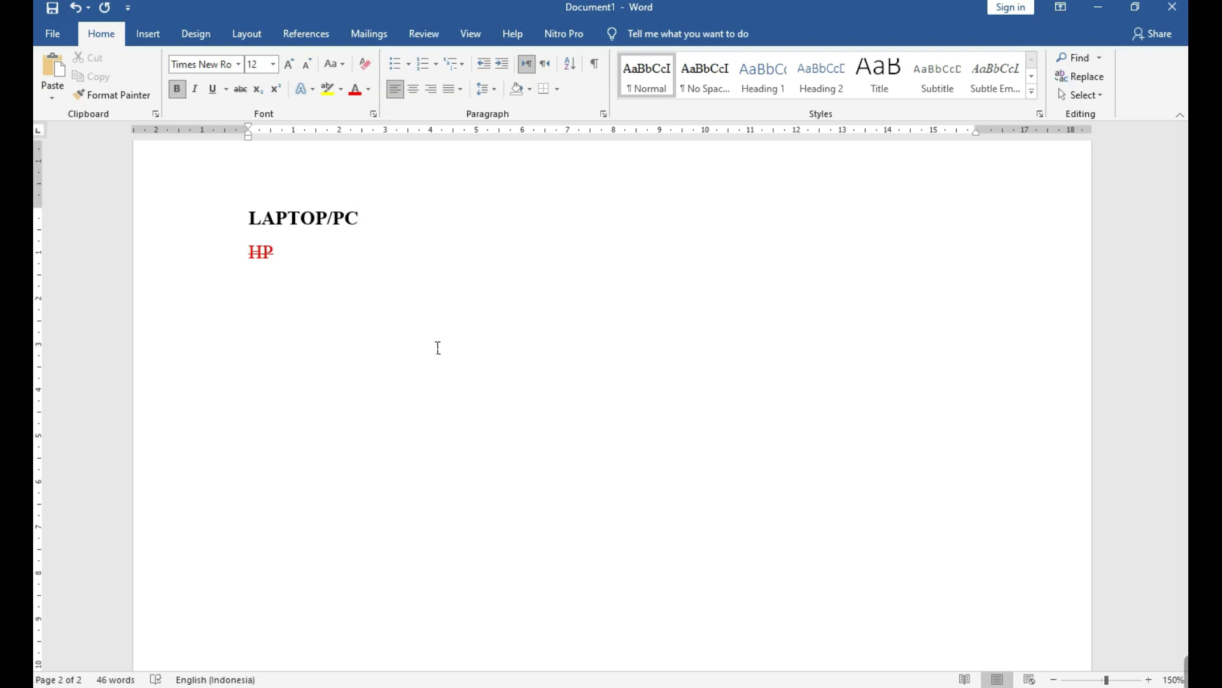
Move past the HP line, then scroll up to the name and MS. OFFICE section at the top of page 1.
key(Down)
scroll(437, 348, up, 5)
scroll(436, 348, up, 10)
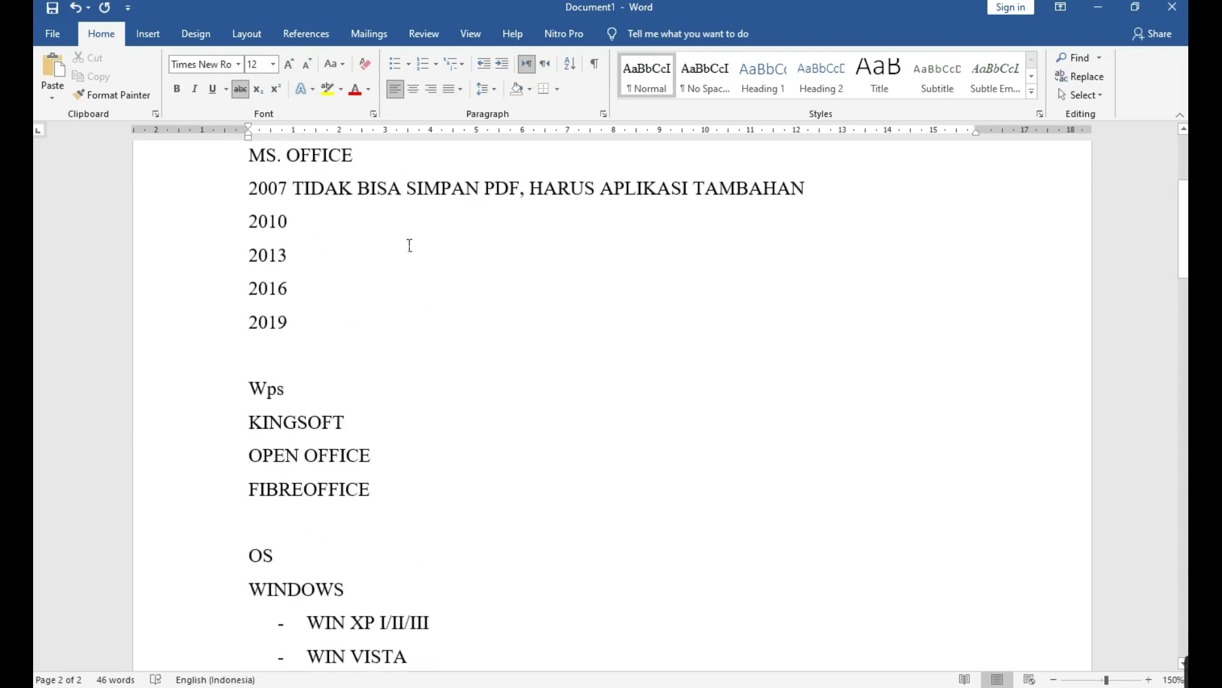
scroll(507, 437, up, 3)
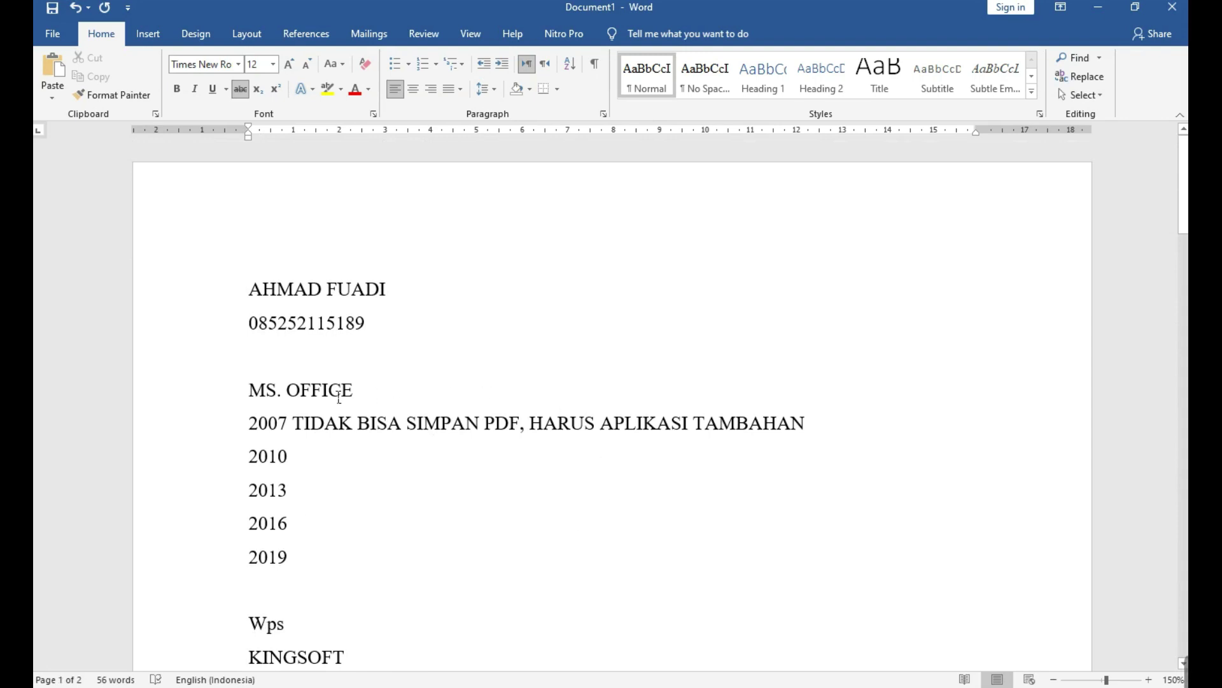
drag(204, 299, 200, 334)
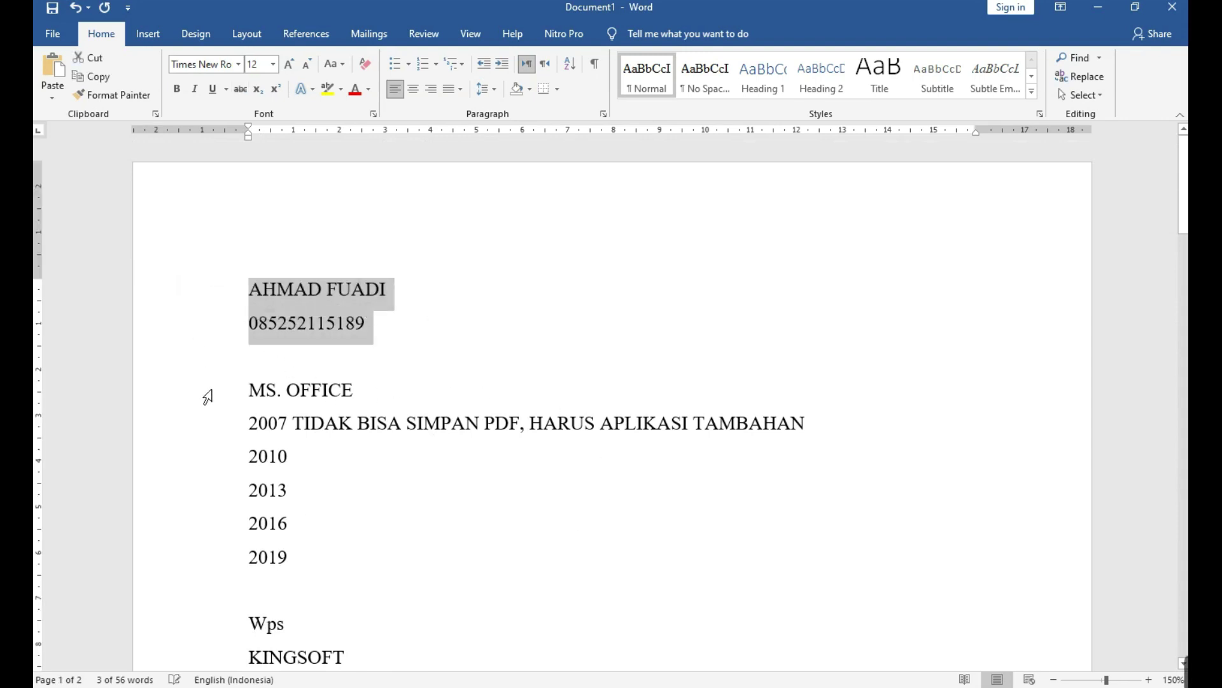
Select the MS. OFFICE line and apply Bold to it.
scroll(216, 413, down, 1)
click(201, 336)
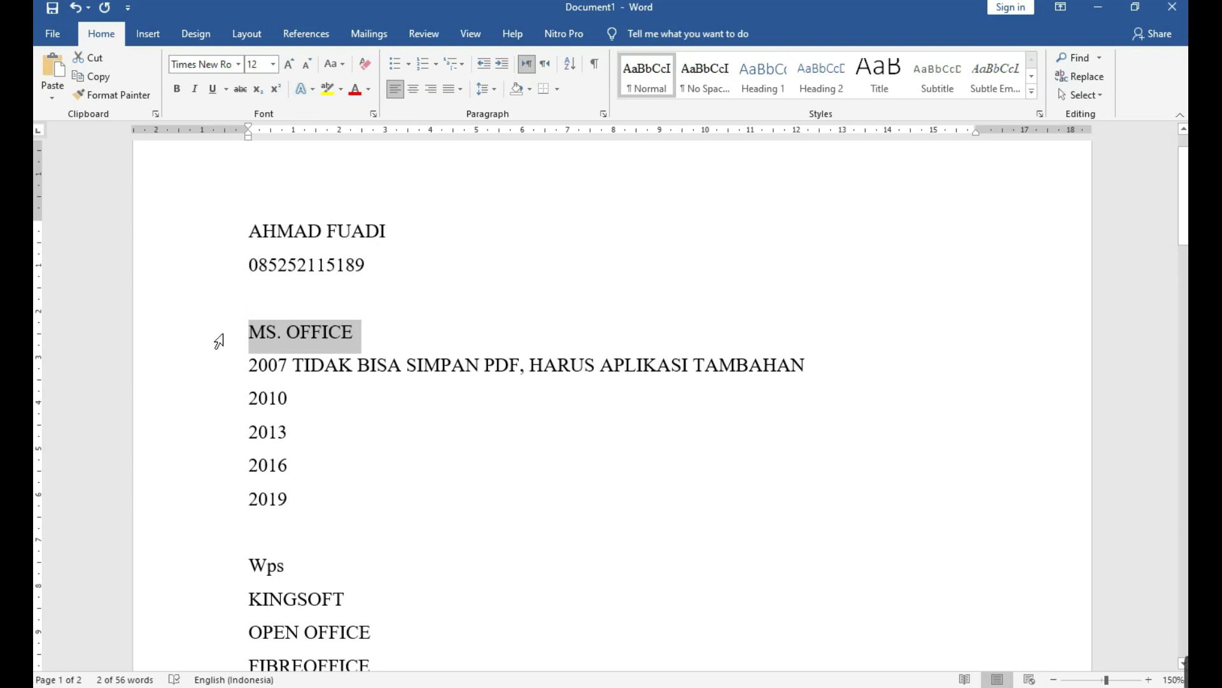
click(177, 88)
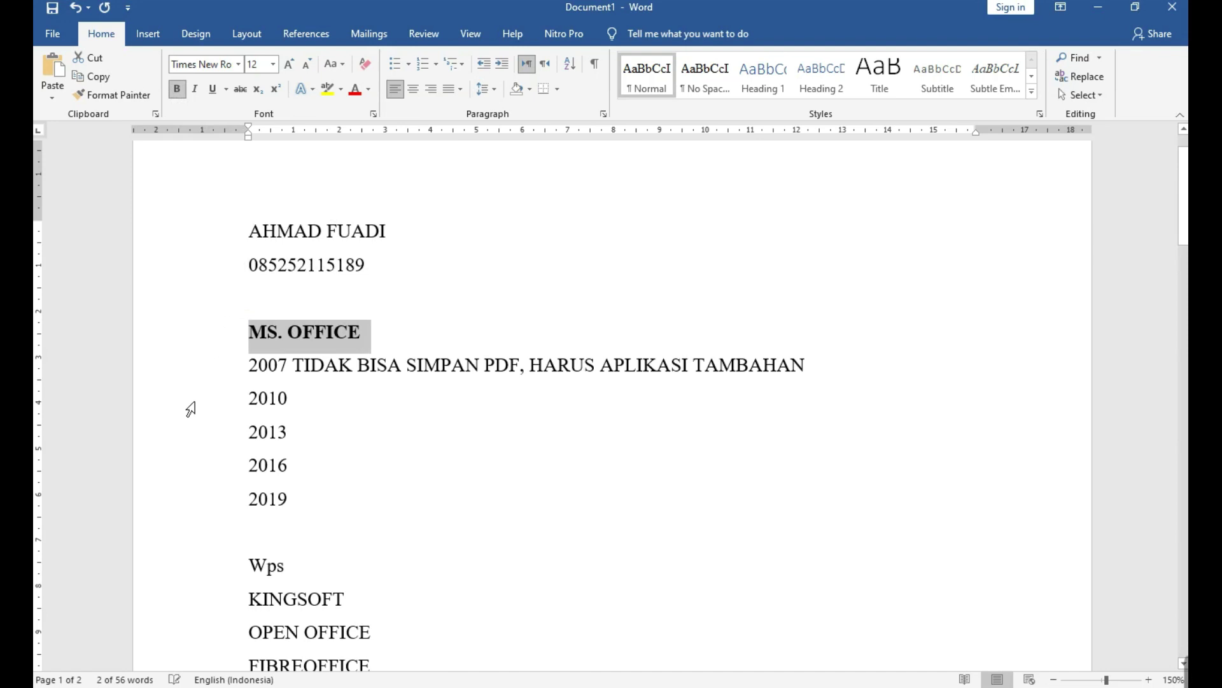
Select the 2007–2019 year lines, the Wps to FIBREOFFICE lines, and the word OS in turn.
drag(223, 373, 224, 495)
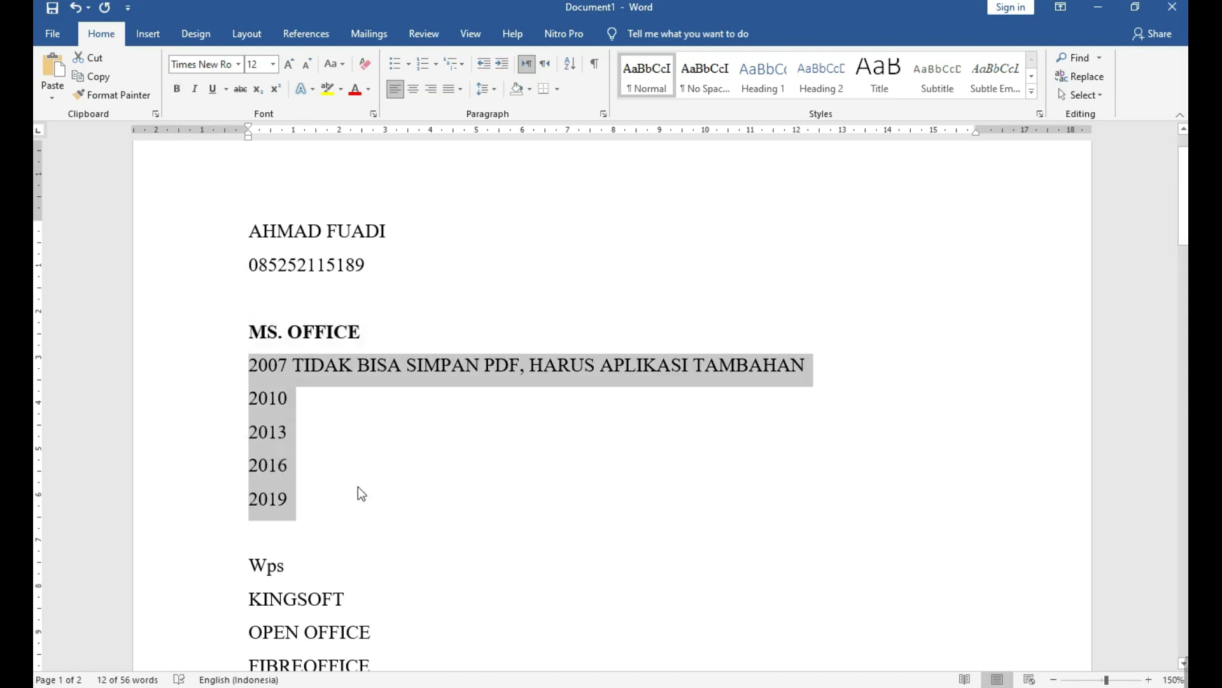
scroll(357, 487, down, 3)
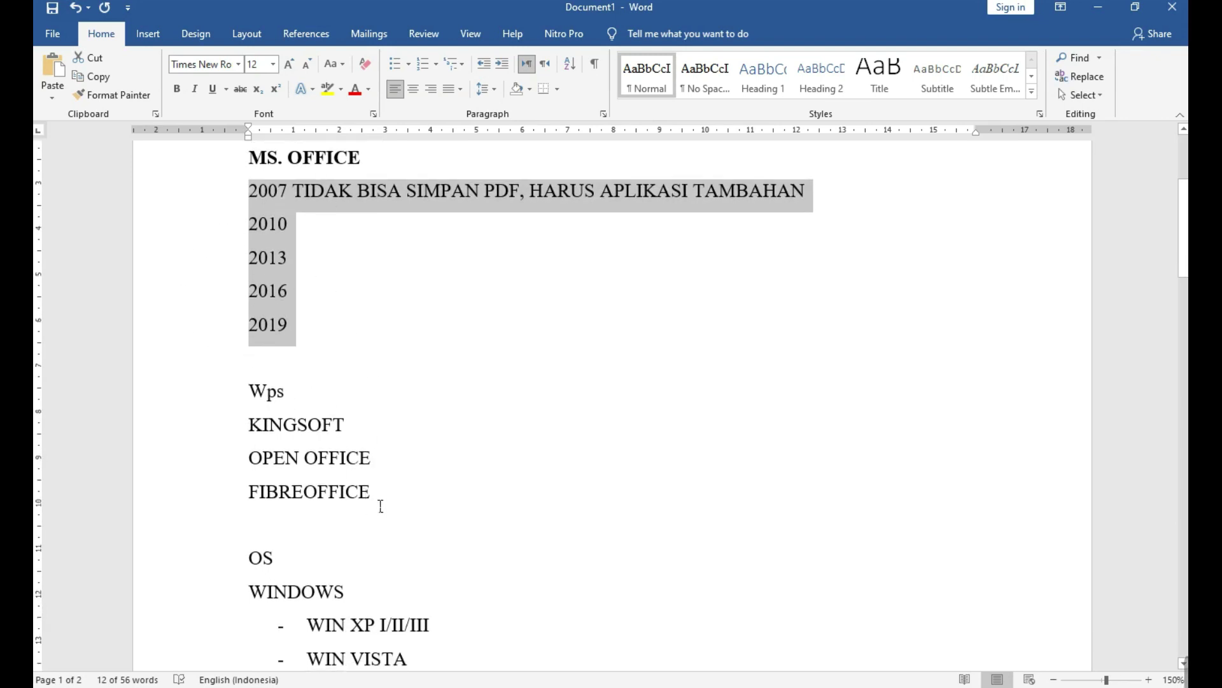
drag(218, 395, 212, 491)
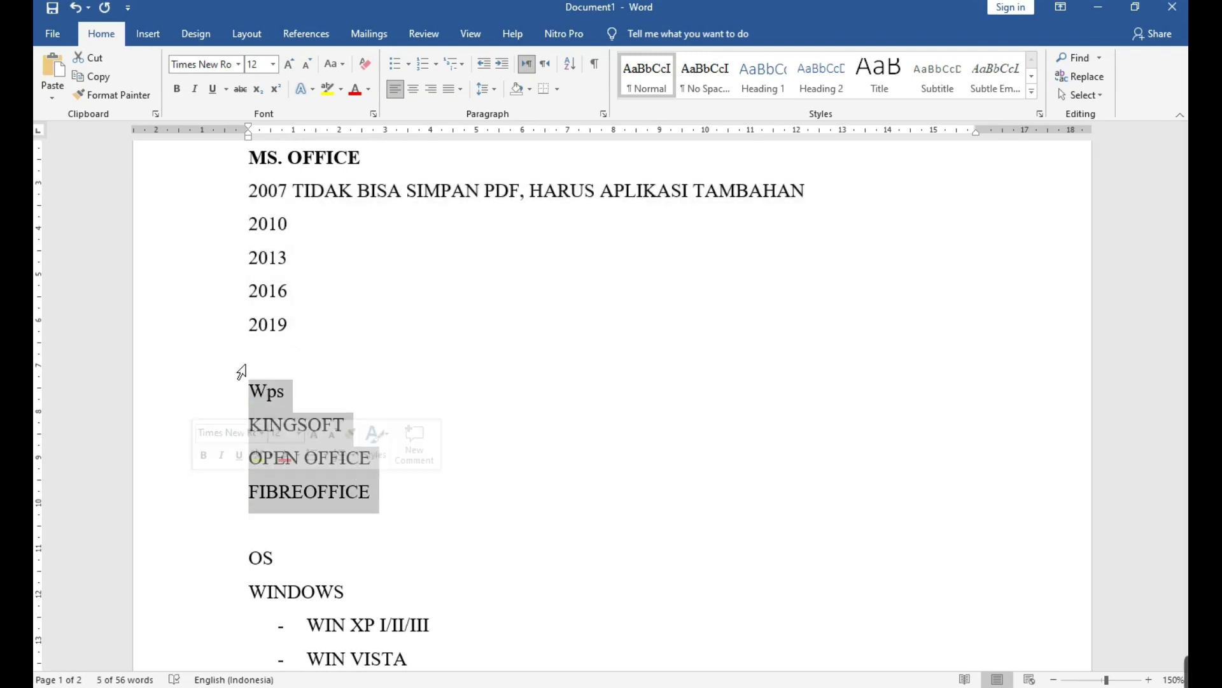
drag(240, 193, 213, 322)
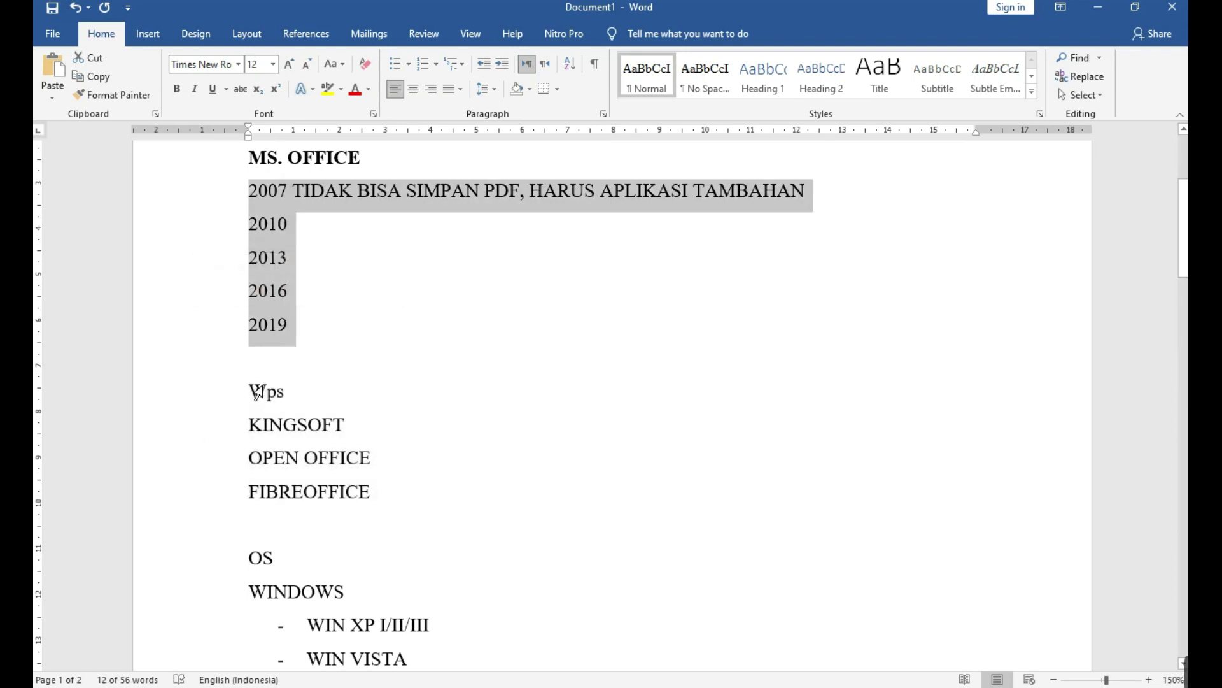
scroll(247, 482, down, 3)
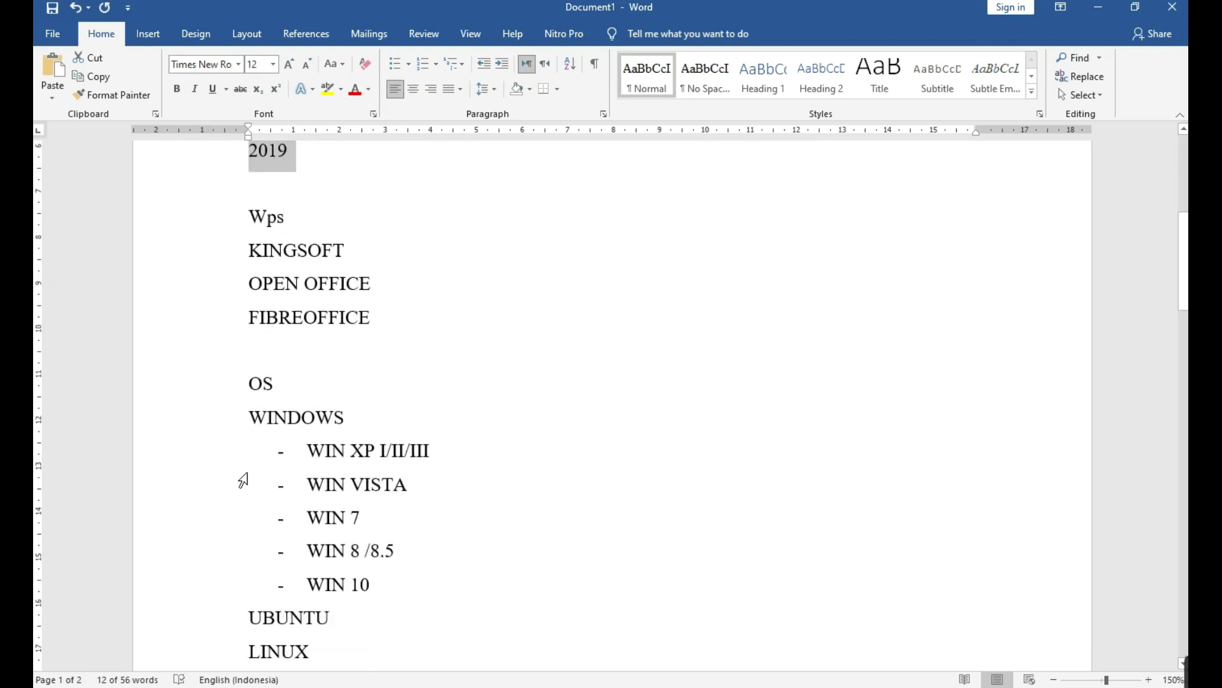
double_click(260, 382)
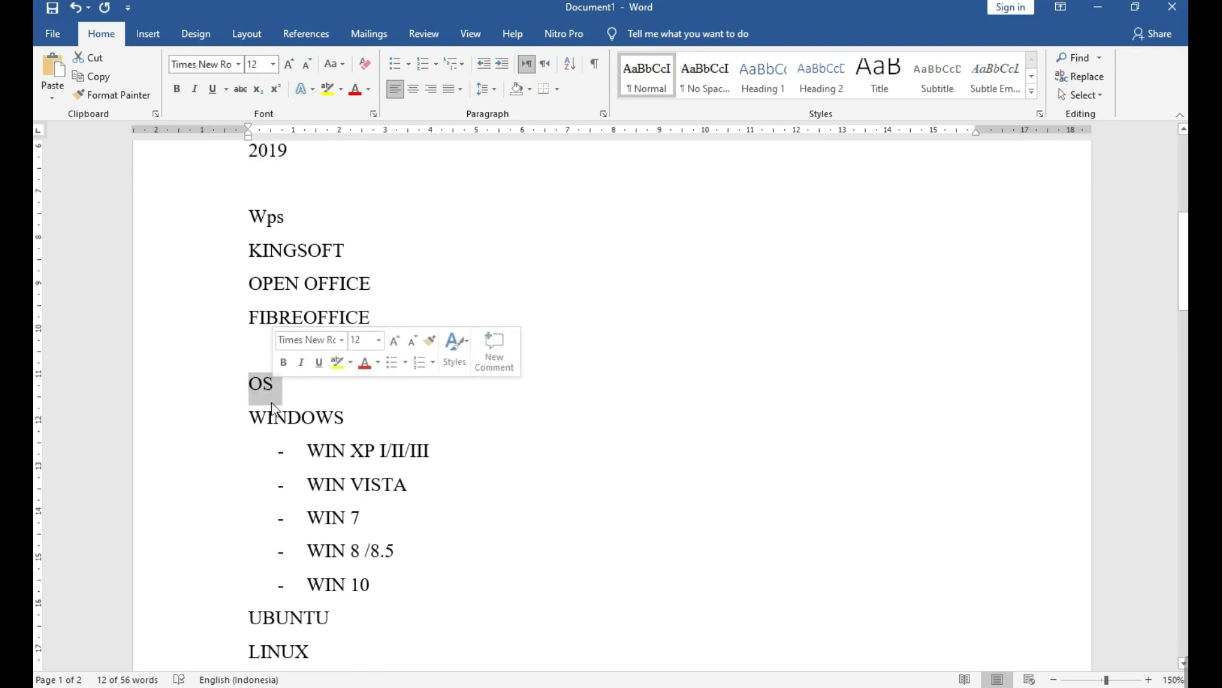
scroll(270, 537, down, 2)
scroll(270, 540, up, 5)
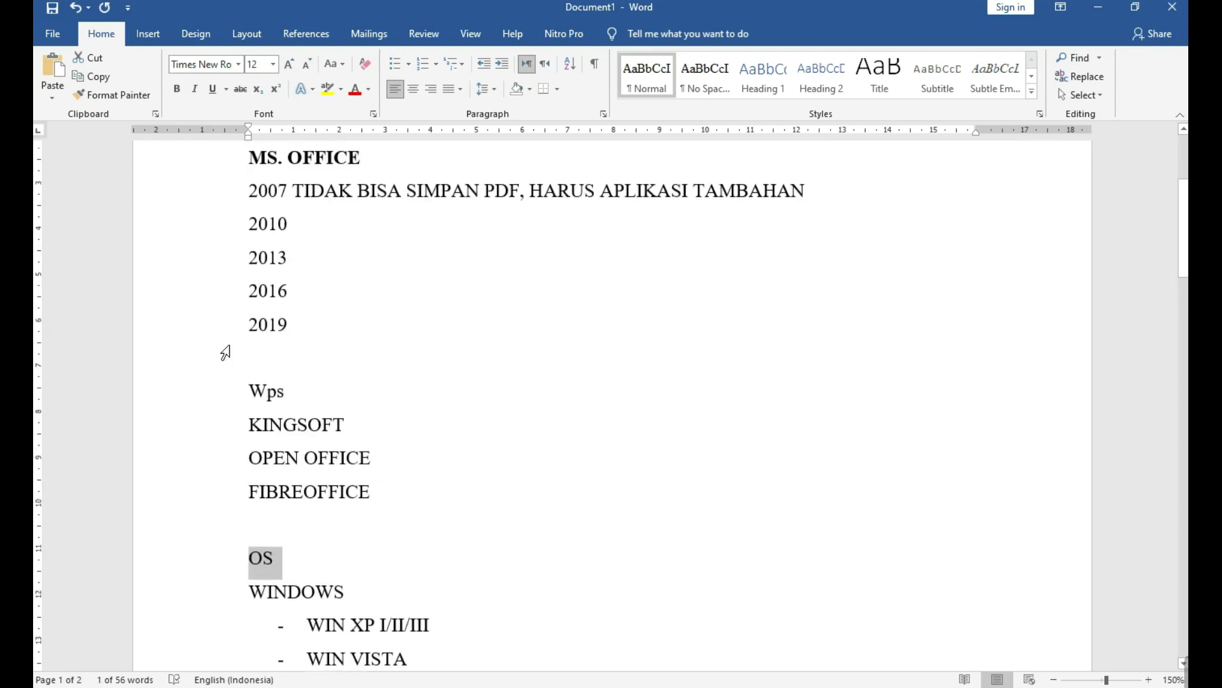
scroll(259, 475, down, 5)
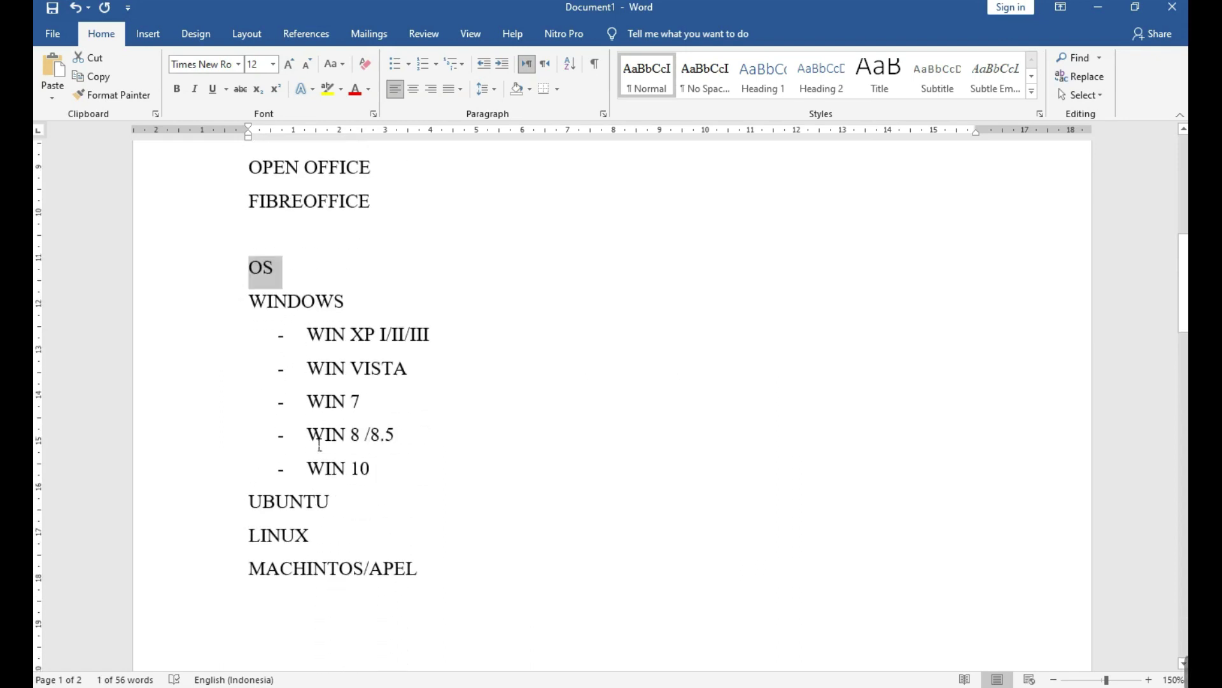
Select the UBUNTU through MACHINTOS/APEL lines, then the block from MS. OFFICE to 2019.
click(195, 506)
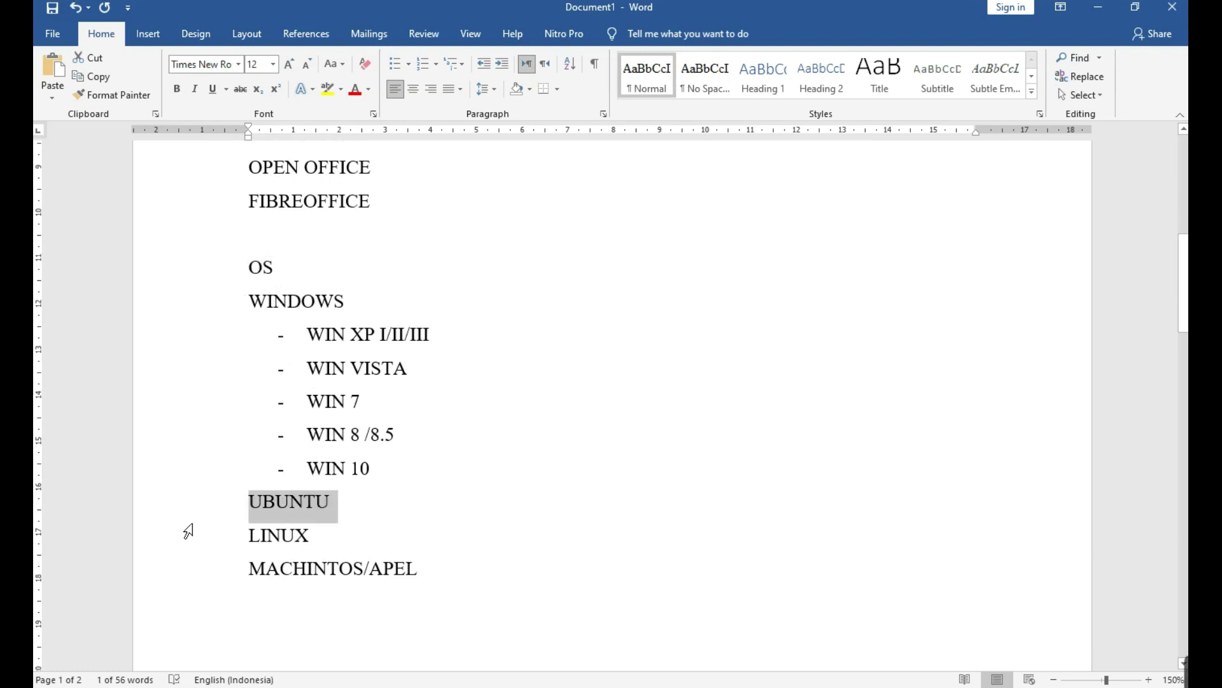
shift+click(169, 576)
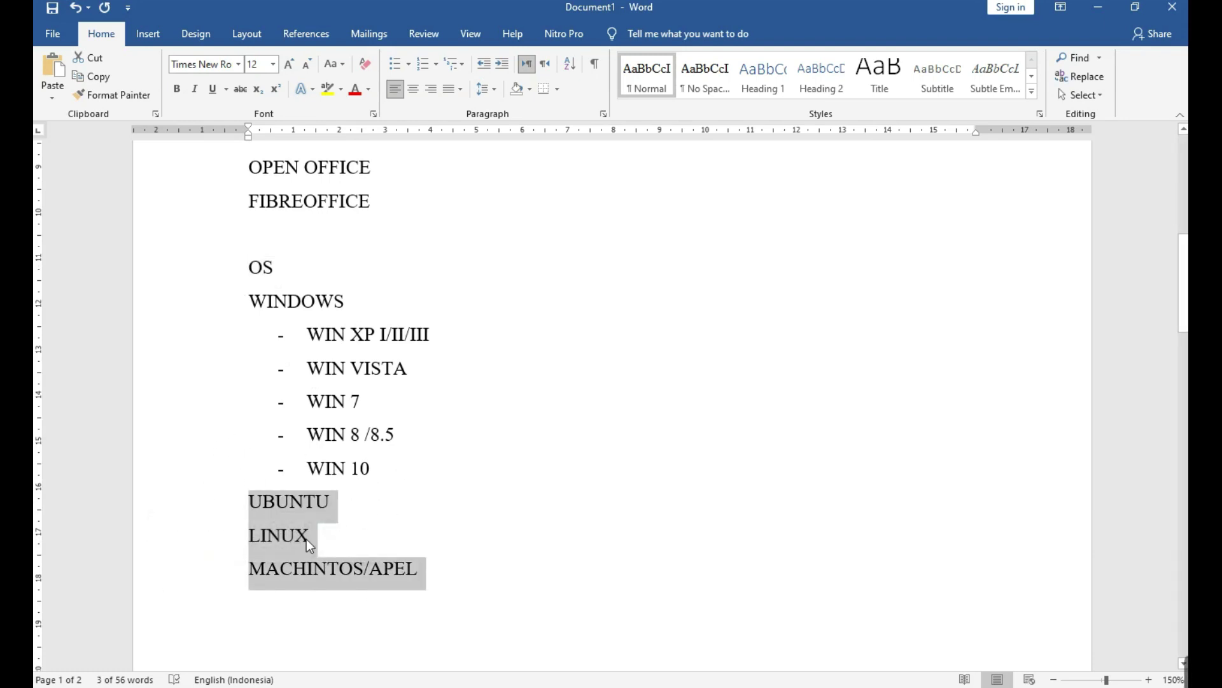
scroll(284, 546, up, 5)
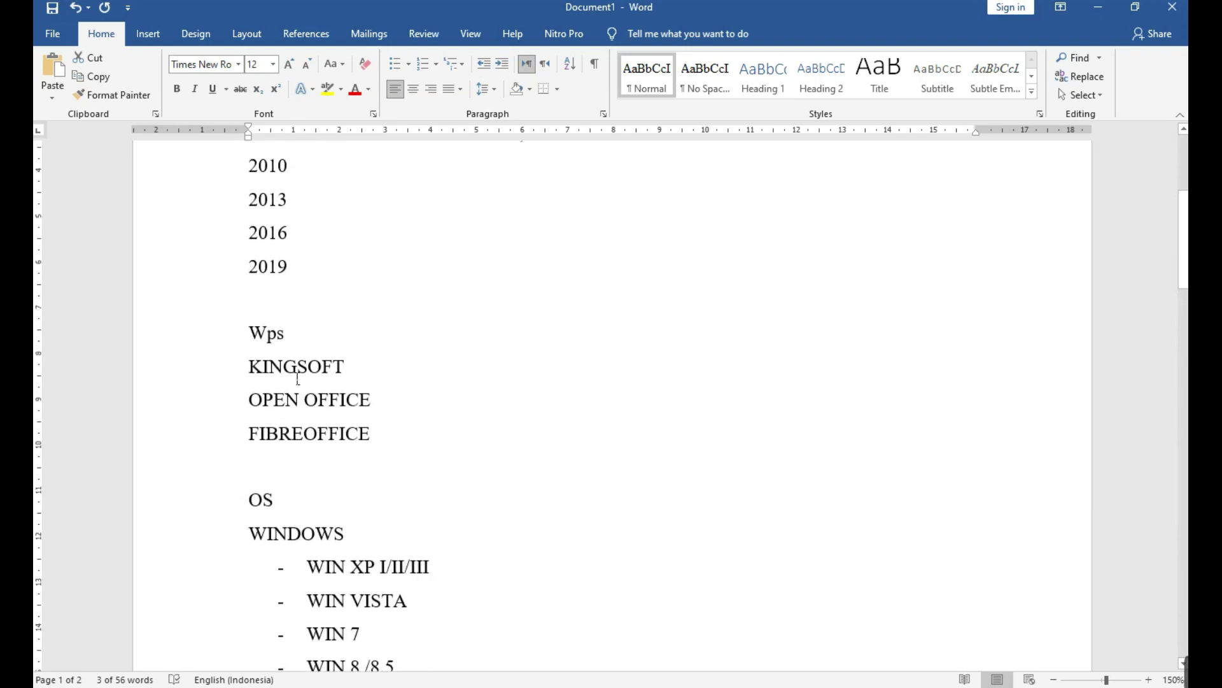
scroll(297, 378, up, 5)
click(229, 335)
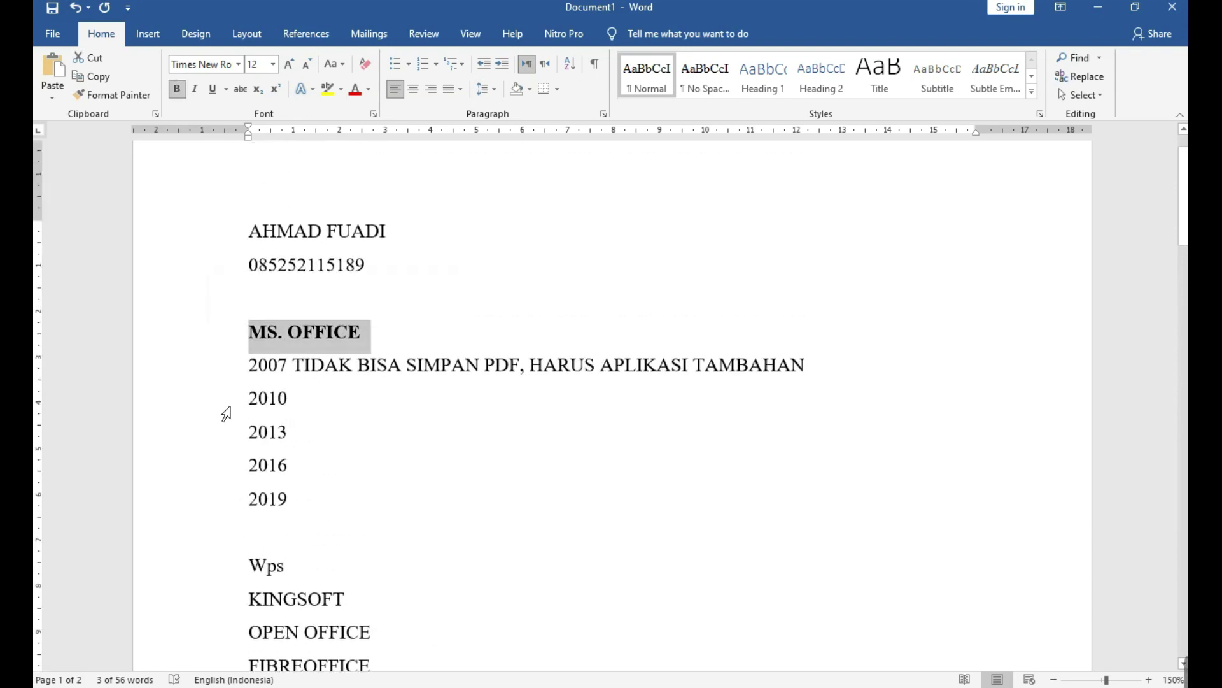
scroll(363, 510, down, 11)
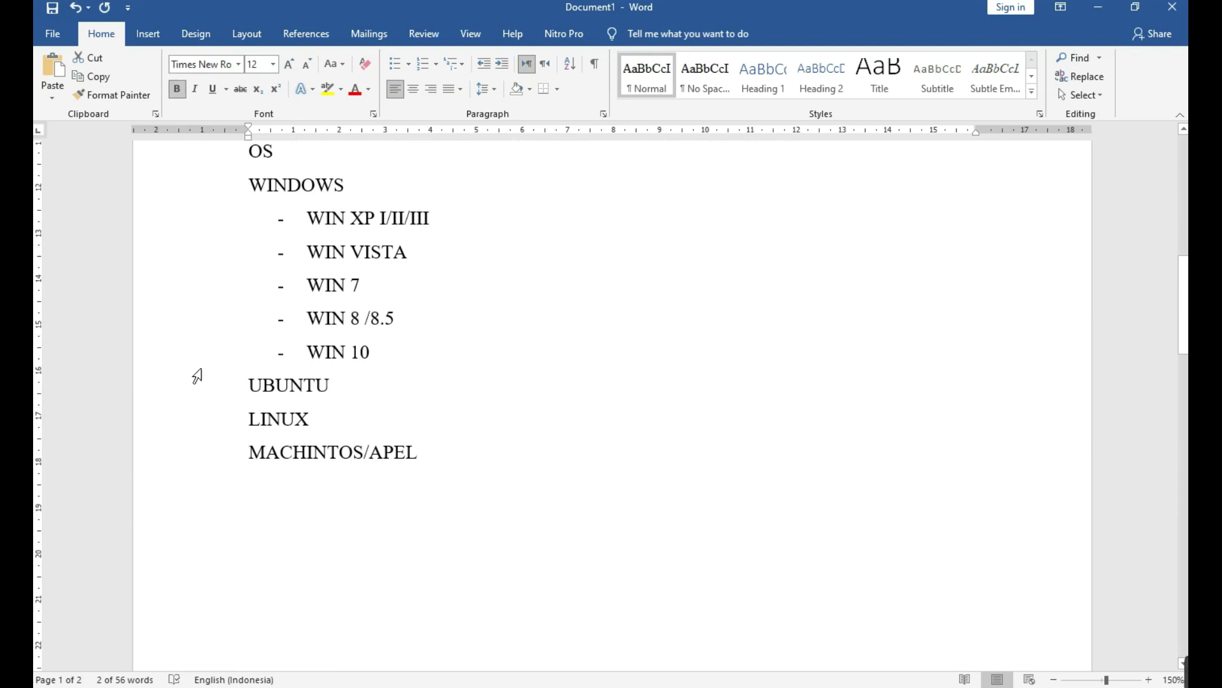
scroll(242, 479, up, 12)
drag(245, 352, 227, 500)
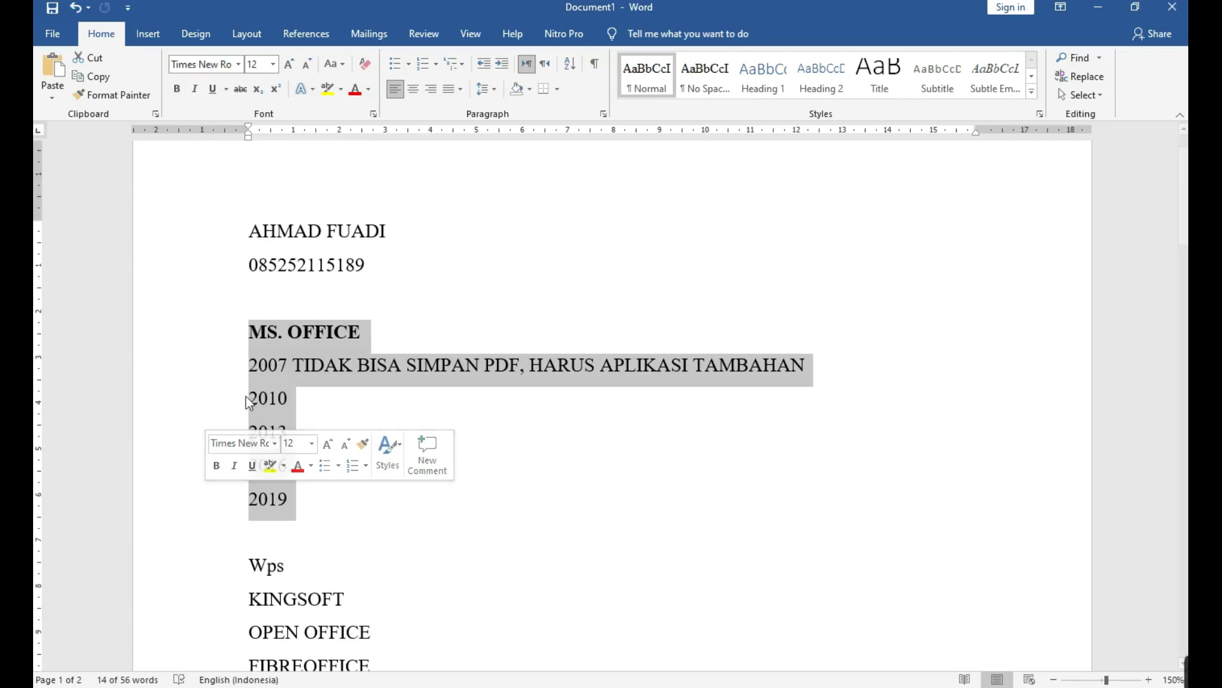
click(199, 368)
drag(178, 338, 169, 504)
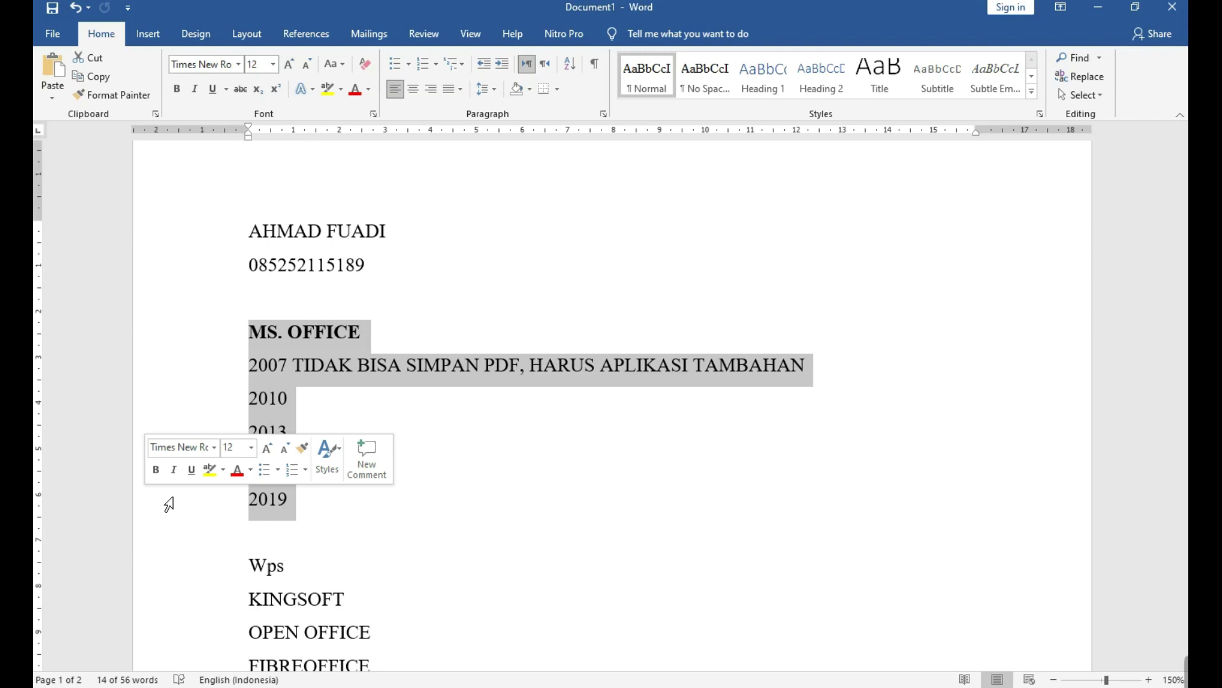
Grow the LAPTOP/PC heading on page 2 to 22 pt.
scroll(189, 408, down, 5)
scroll(216, 465, down, 8)
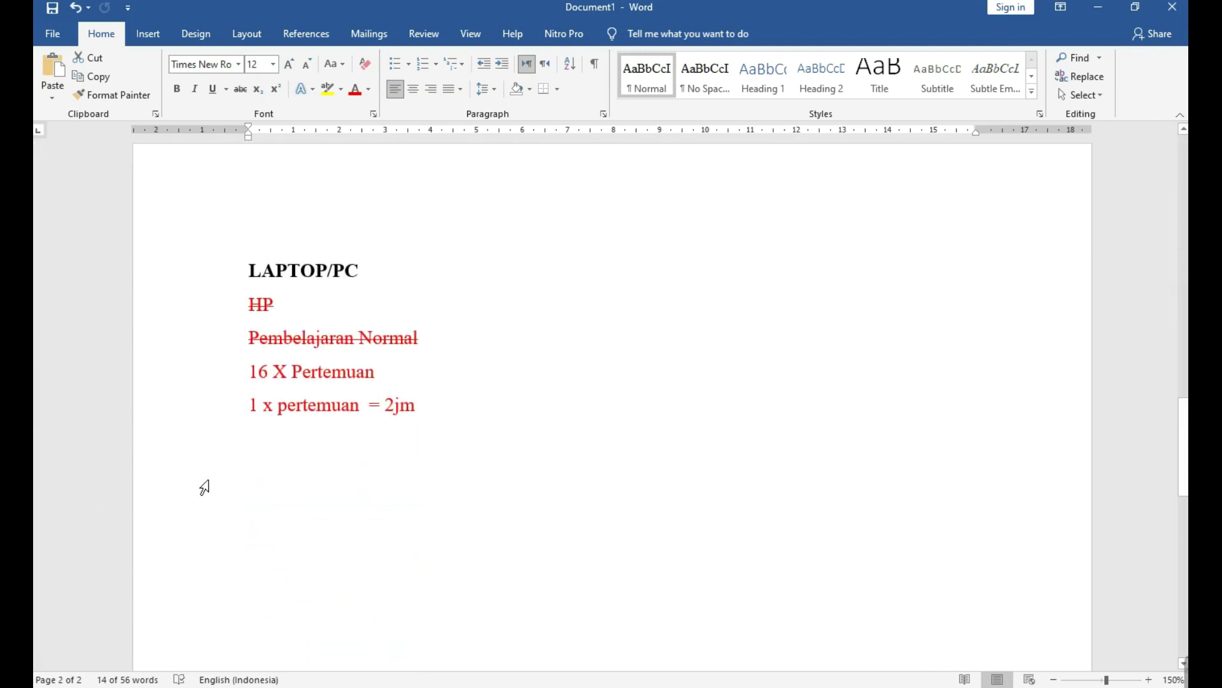
scroll(204, 488, up, 1)
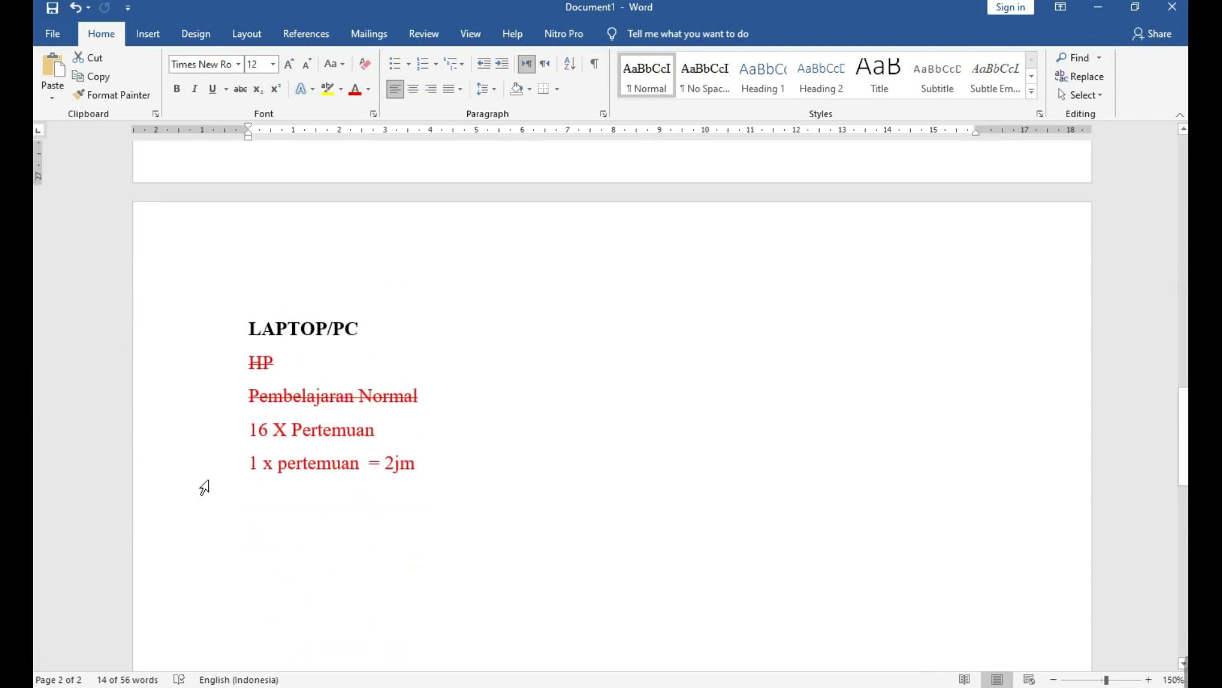
click(193, 336)
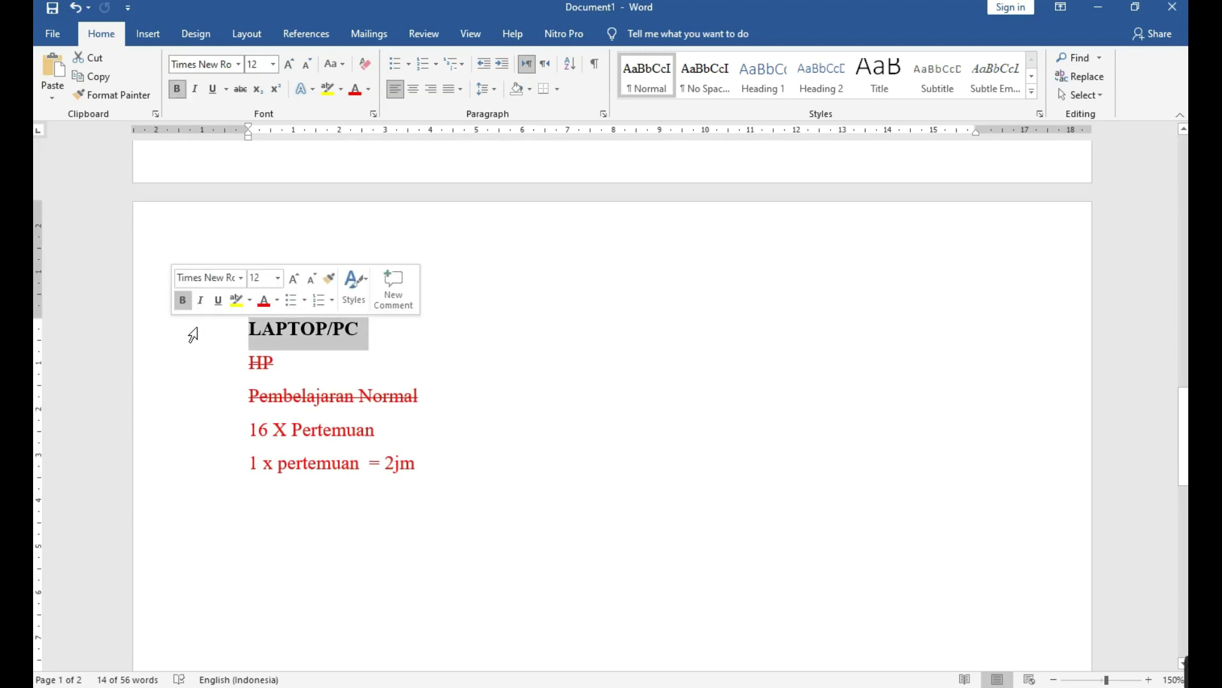
click(288, 68)
click(288, 68)
click(287, 68)
click(288, 68)
click(288, 68)
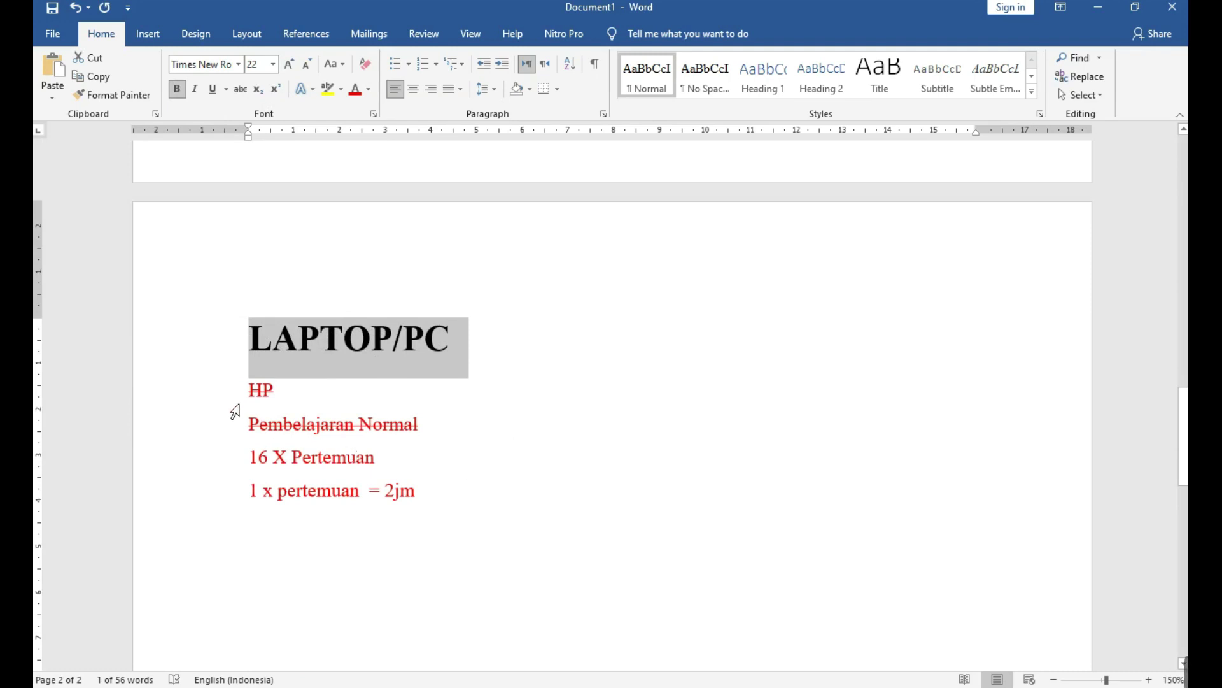
Grow the struck-through HP line to 16 pt, then clear the selection.
mouse_move(232, 405)
mouse_down()
mouse_move(229, 510)
mouse_move(221, 480)
mouse_move(238, 390)
mouse_up()
click(290, 65)
click(290, 66)
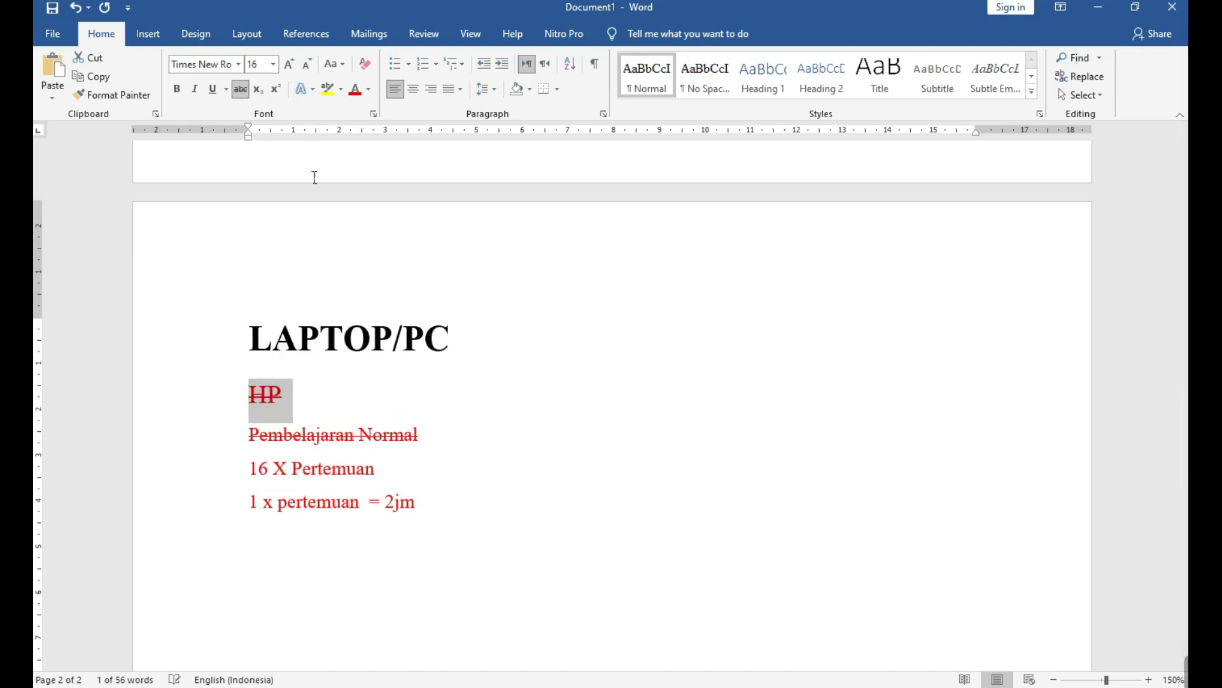
click(437, 394)
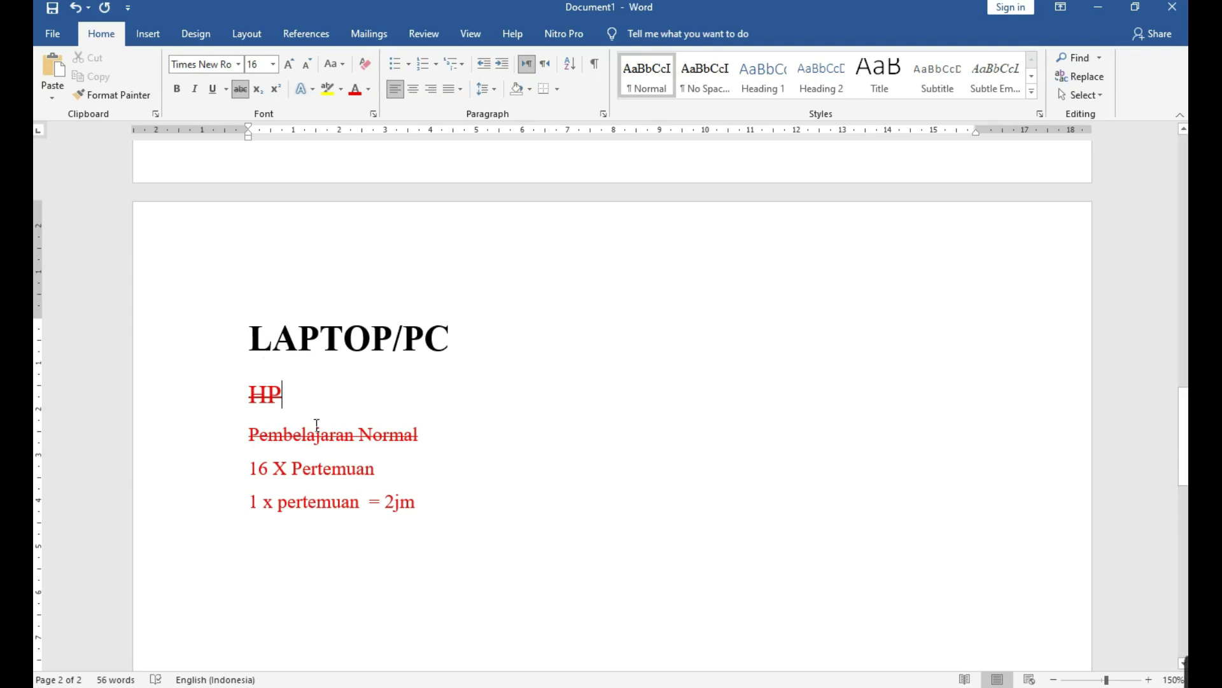
click(229, 393)
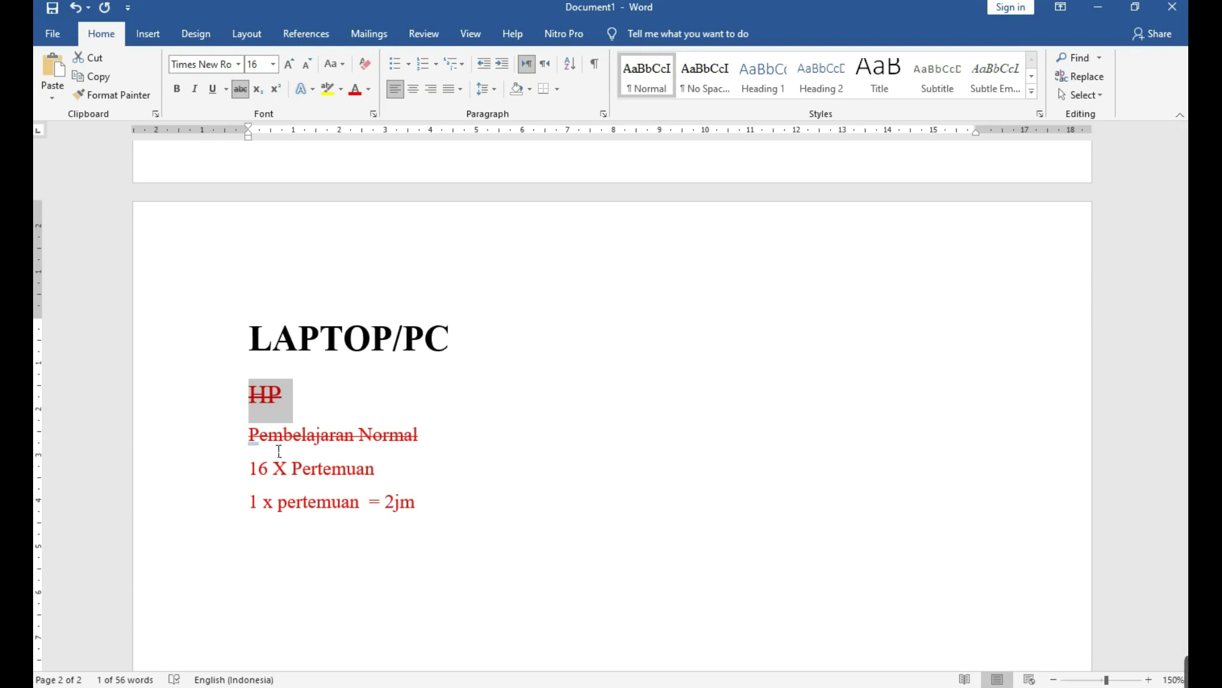
click(450, 556)
scroll(452, 567, down, 5)
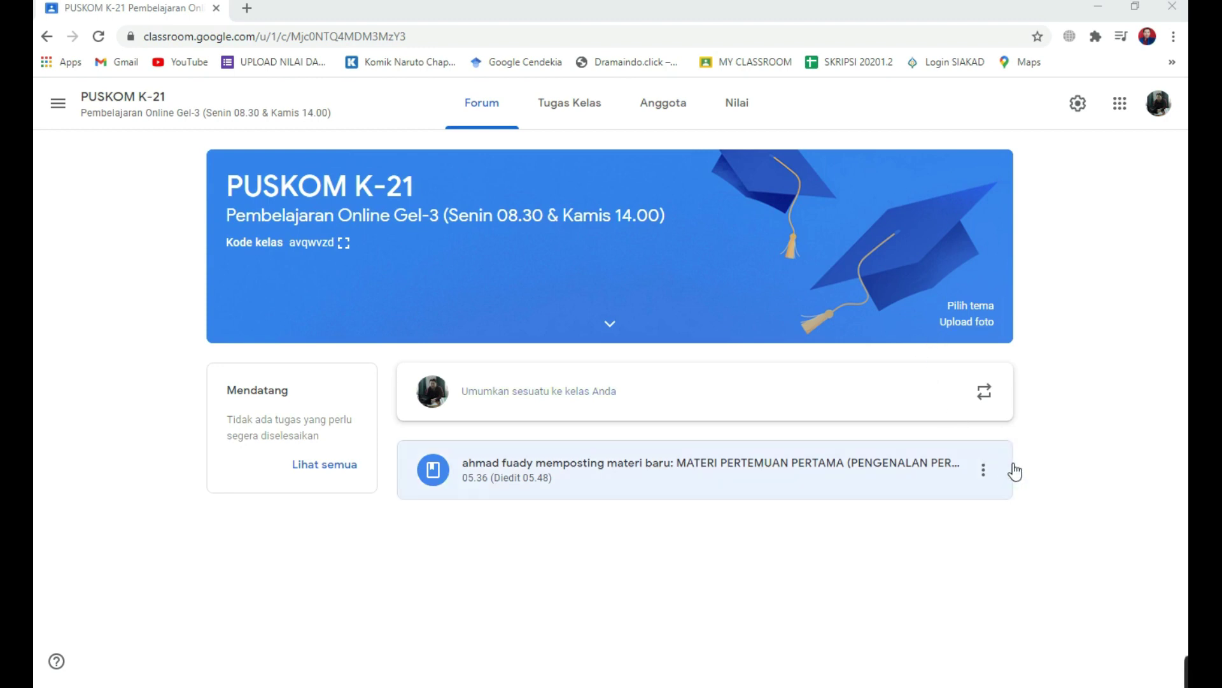
Open the MATERI PERTEMUAN PERTAMA post and follow its first youtu.be lesson video link.
click(652, 492)
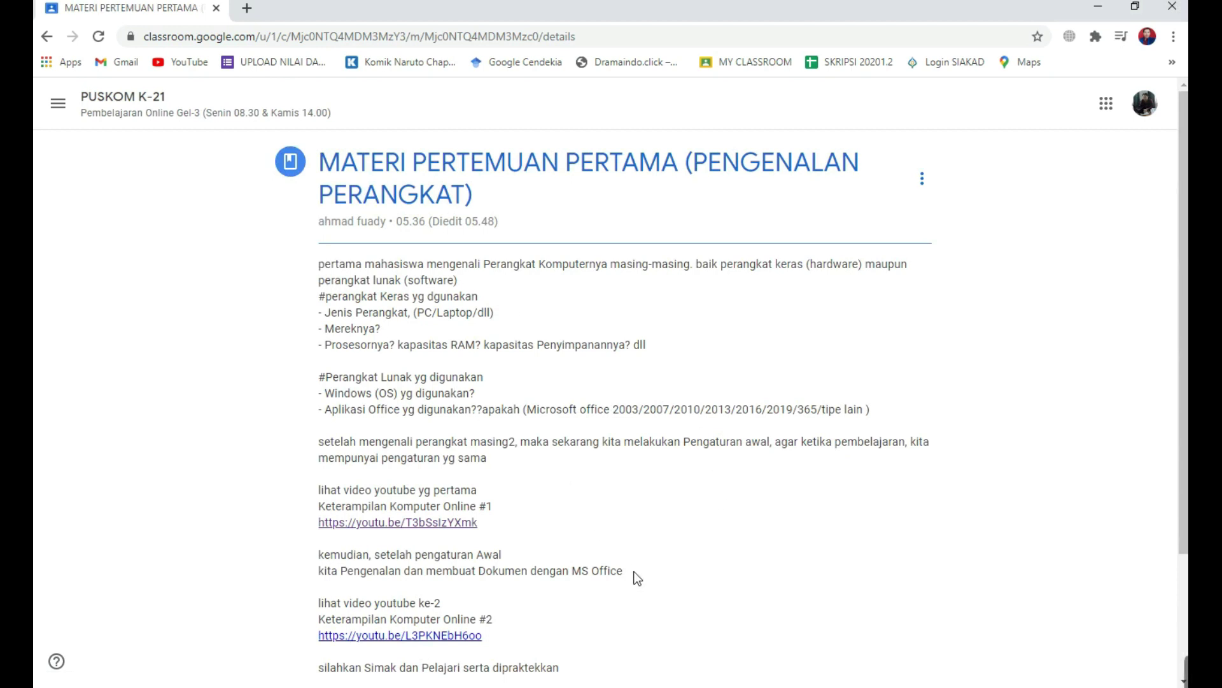
scroll(566, 487, down, 3)
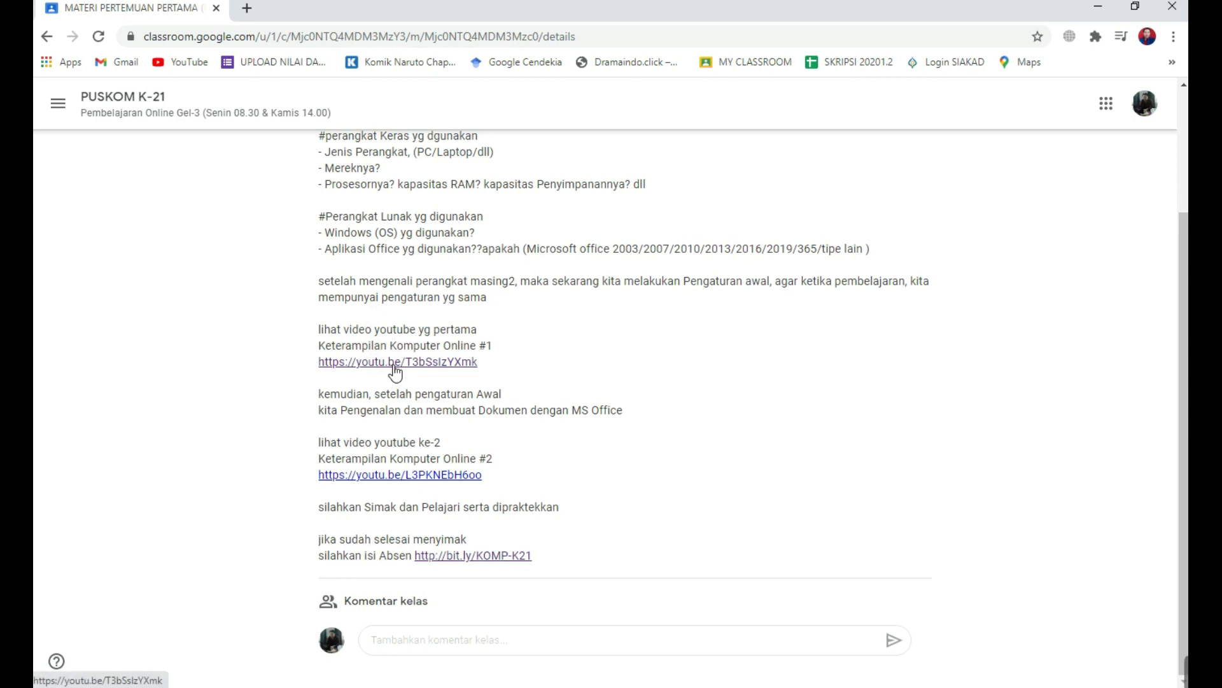
click(388, 362)
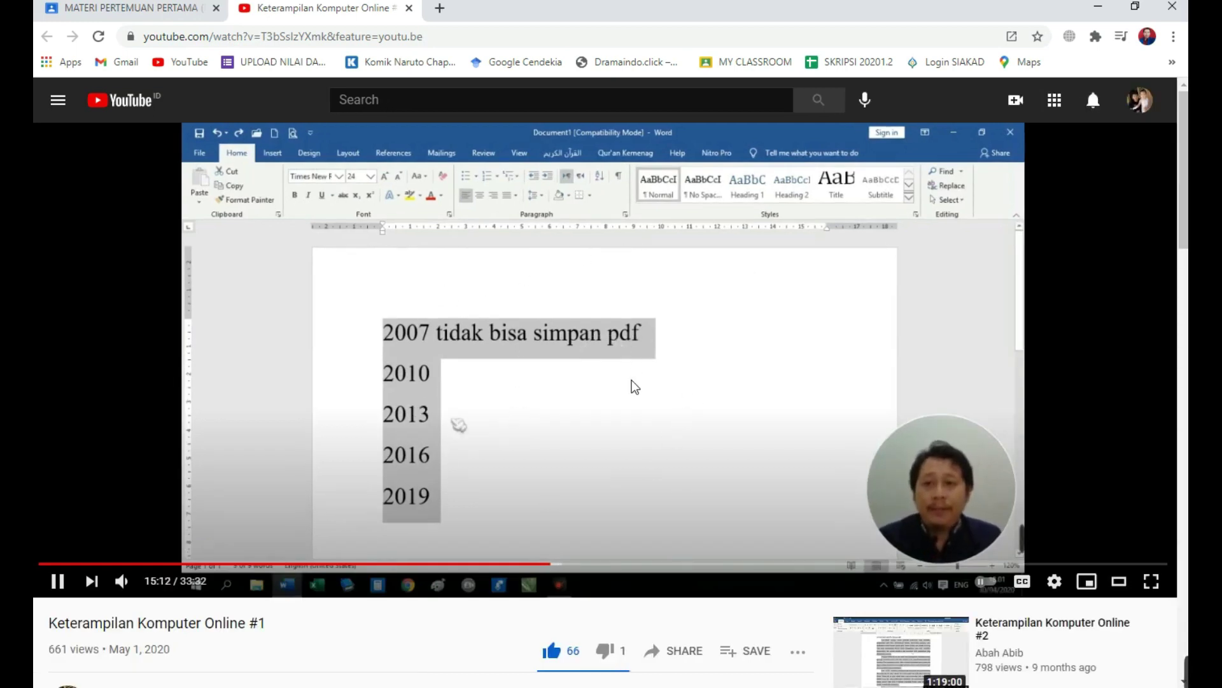
Pause the Keterampilan Komputer Online #1 video and switch back to the Classroom post tab.
click(635, 397)
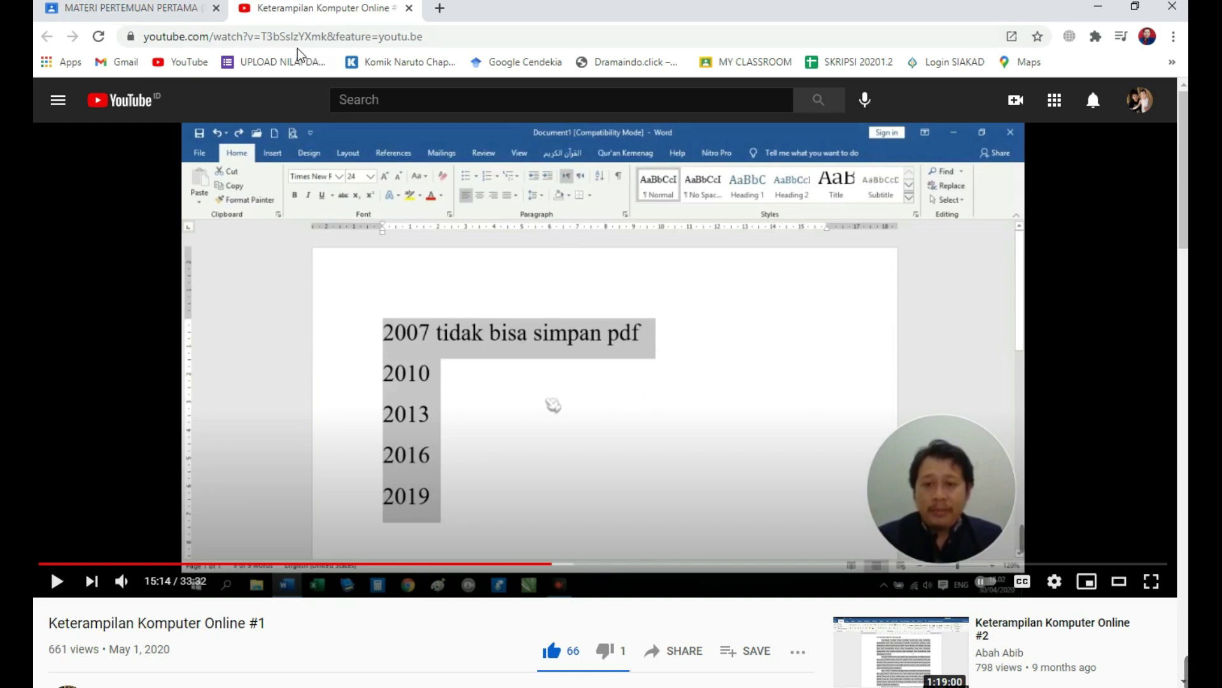
click(105, 11)
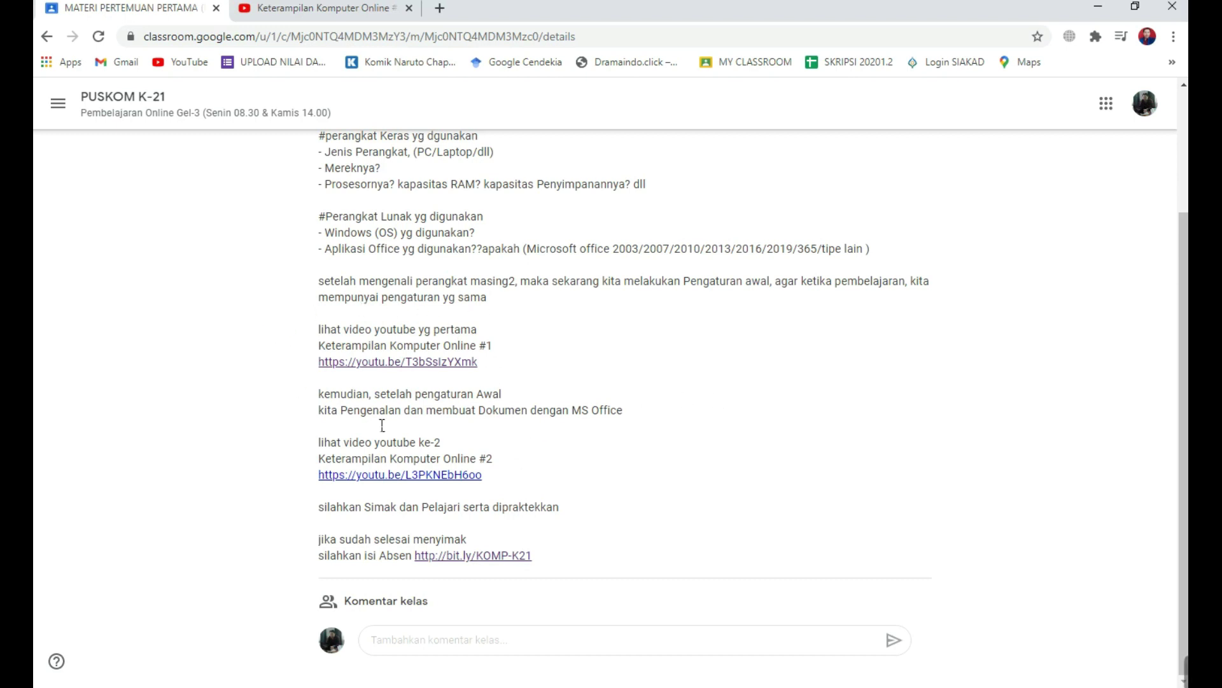
click(457, 555)
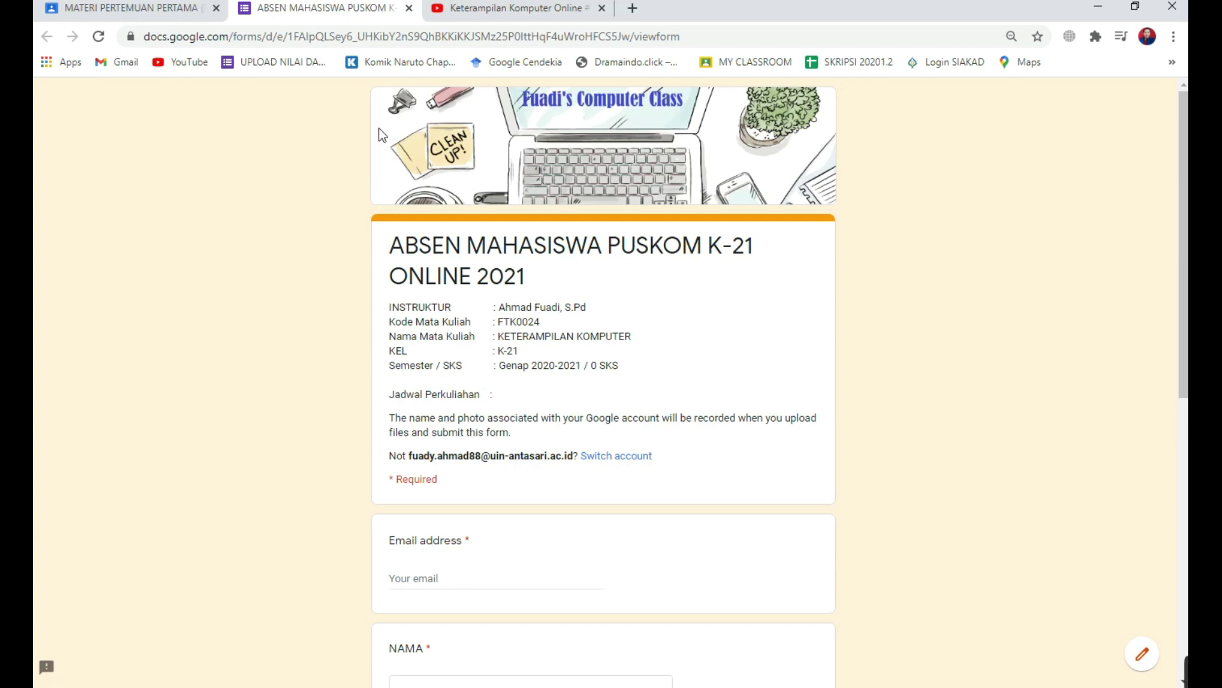
Autofill the email address, choose the student's name under NAMA, and open the Materi yg di Pelajari list.
scroll(453, 402, down, 4)
click(460, 344)
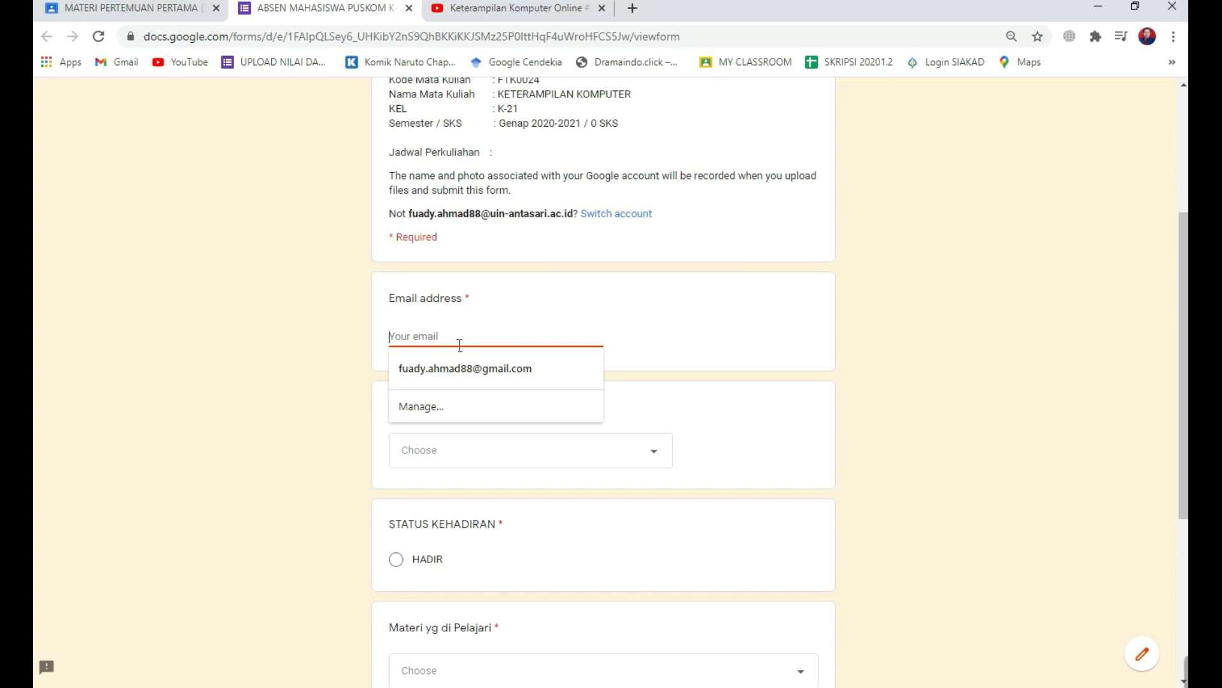
click(457, 372)
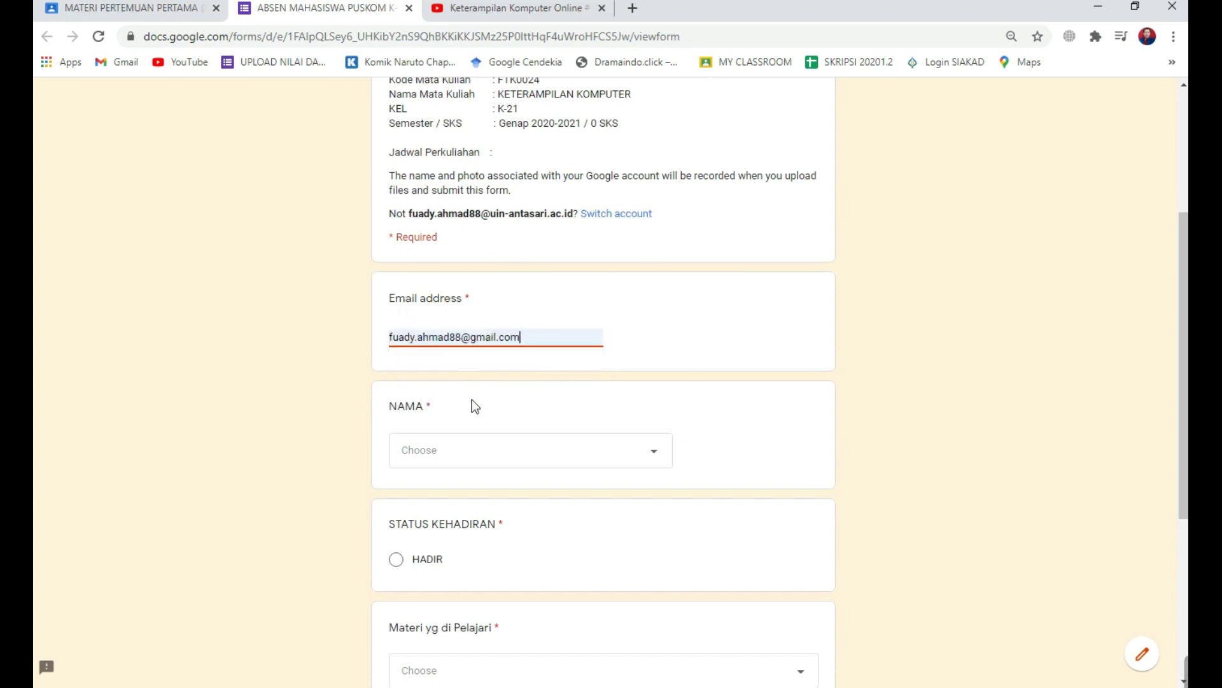
click(480, 451)
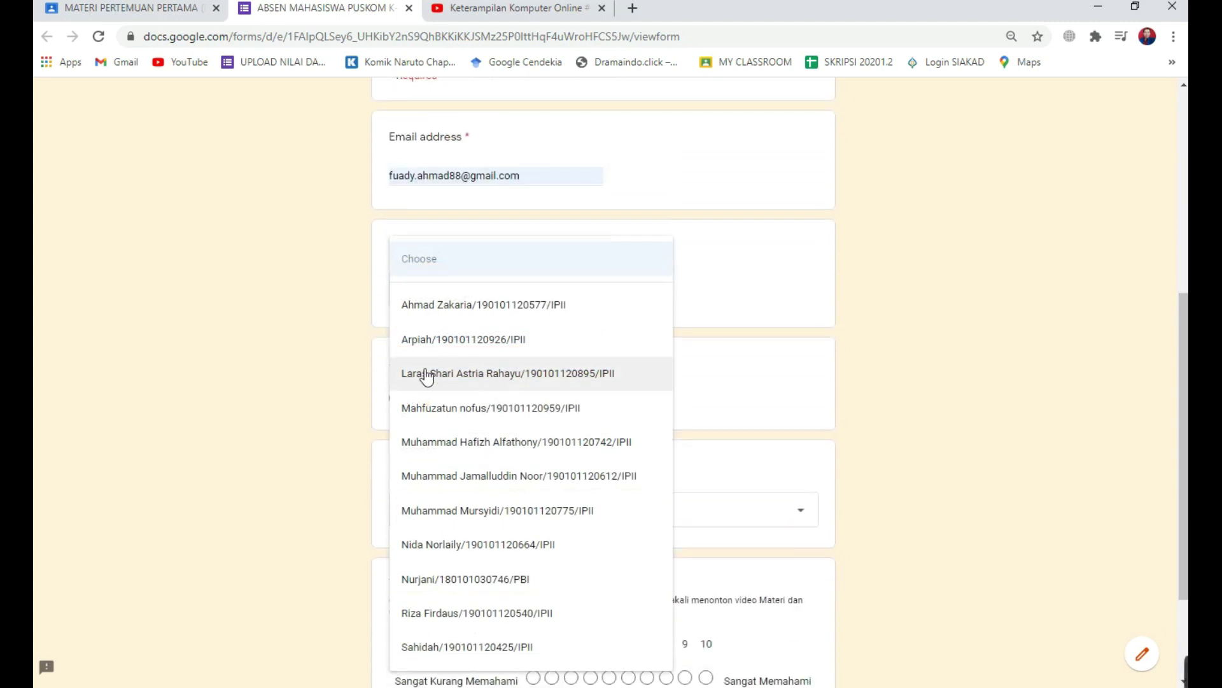
click(507, 490)
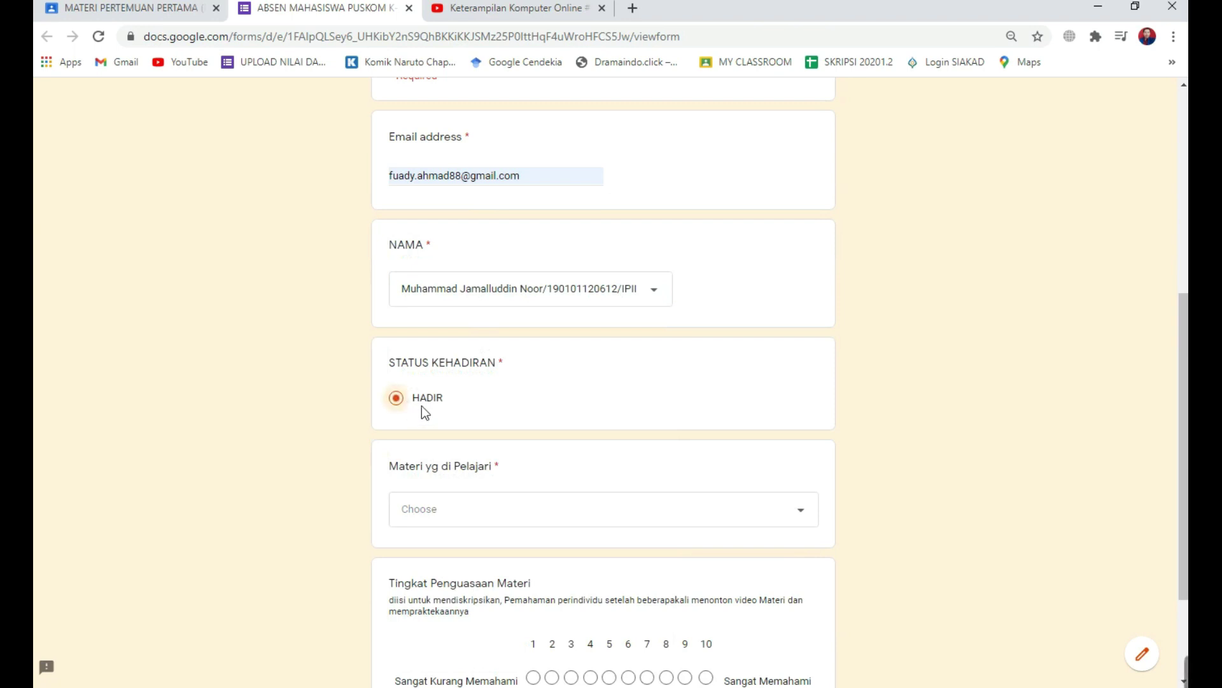
scroll(581, 468, down, 2)
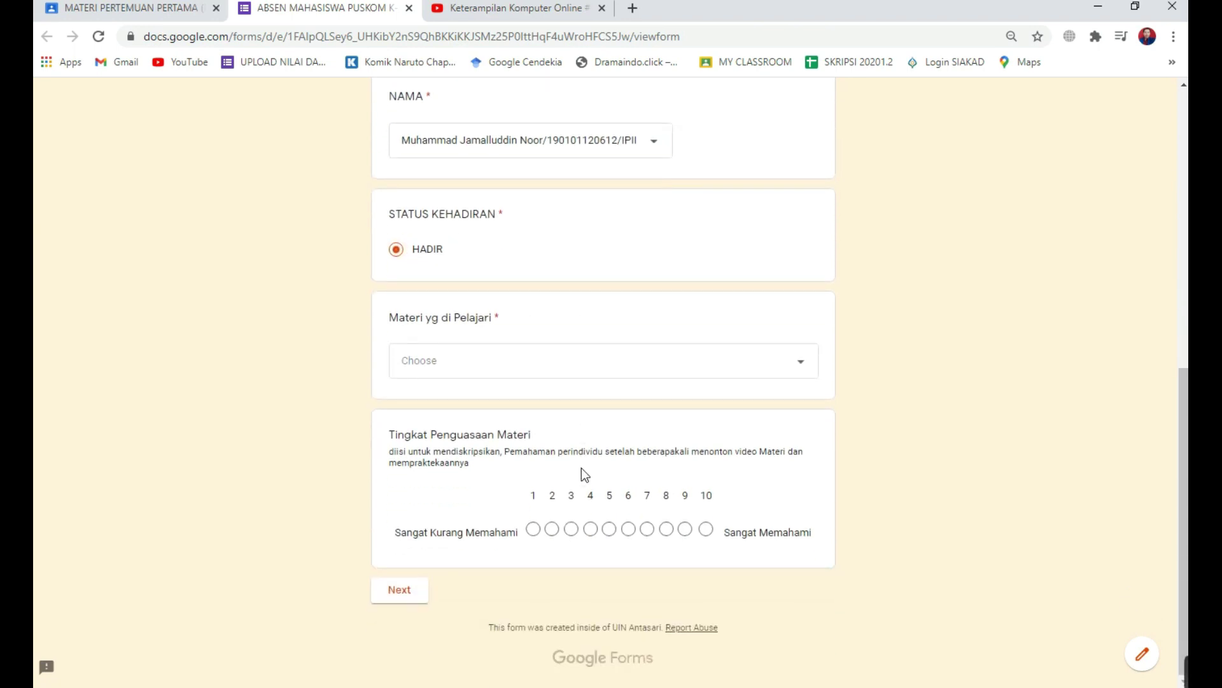
click(530, 362)
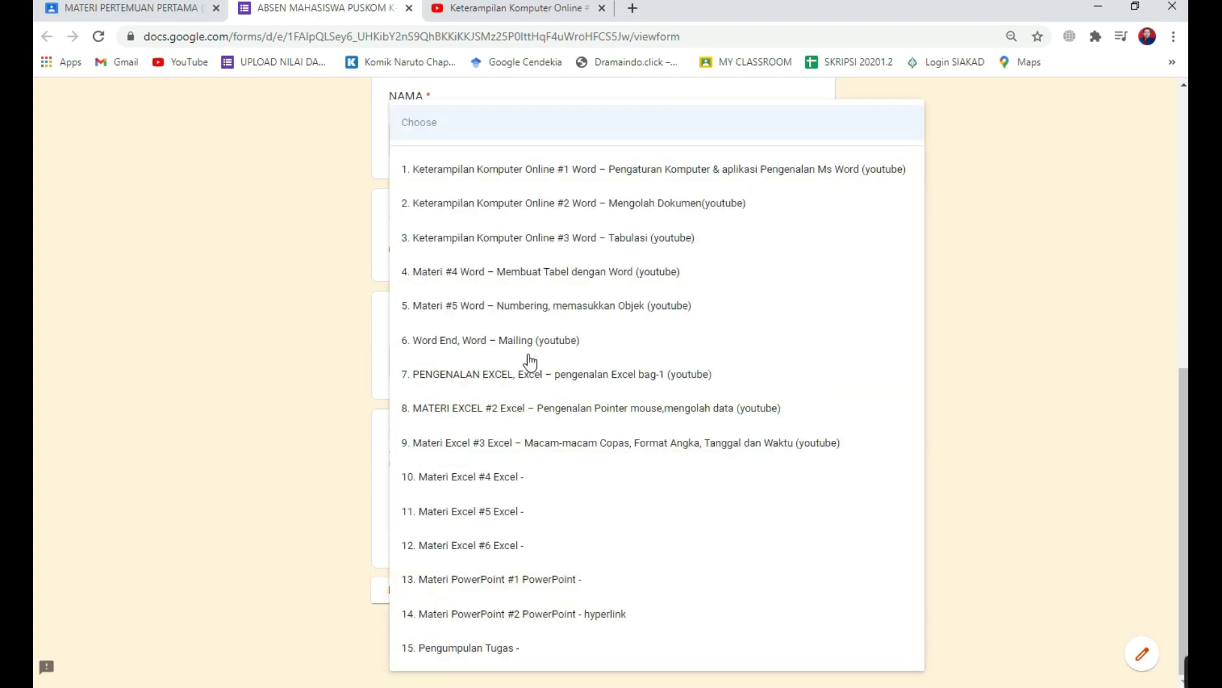
Pick Keterampilan Komputer Online #1, try ratings 9 and 6 then clear them, and return to Classroom.
click(637, 184)
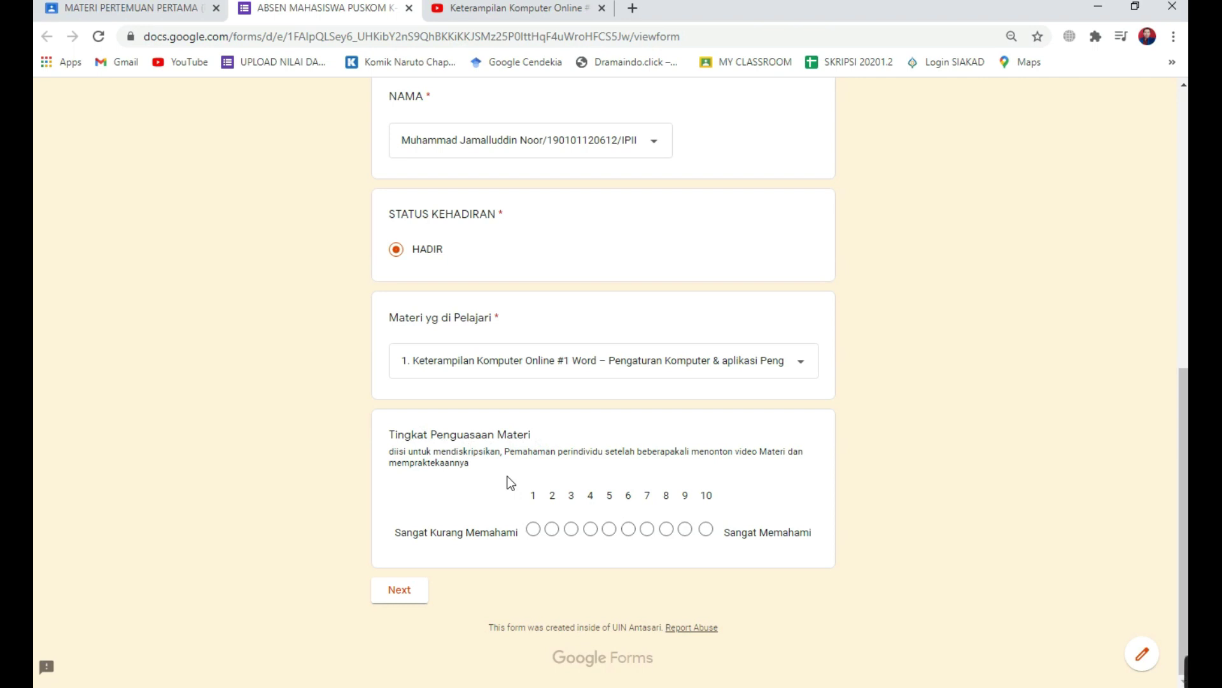
click(686, 530)
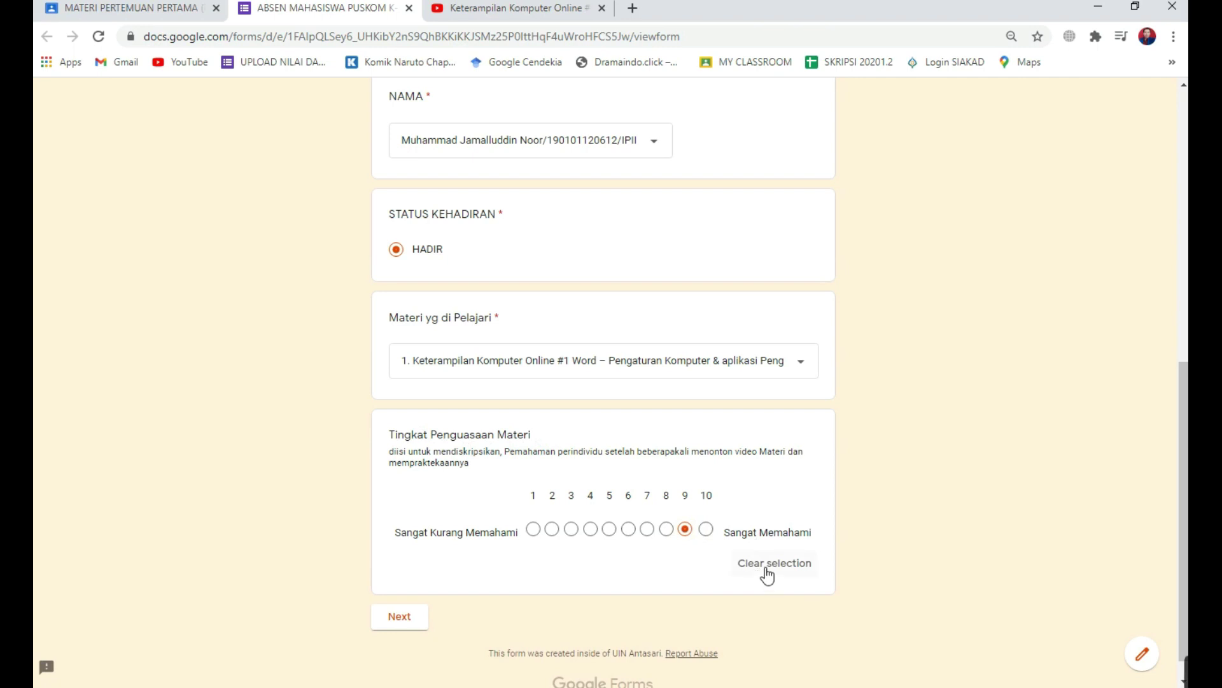
click(764, 565)
click(742, 565)
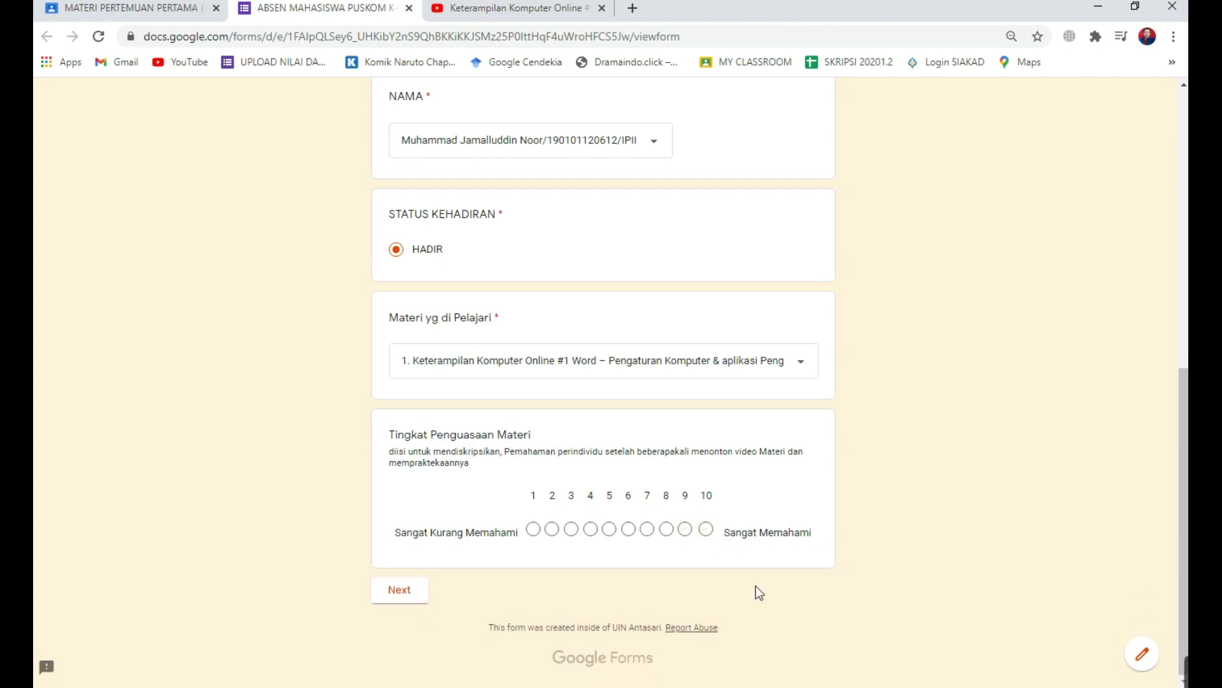
click(628, 530)
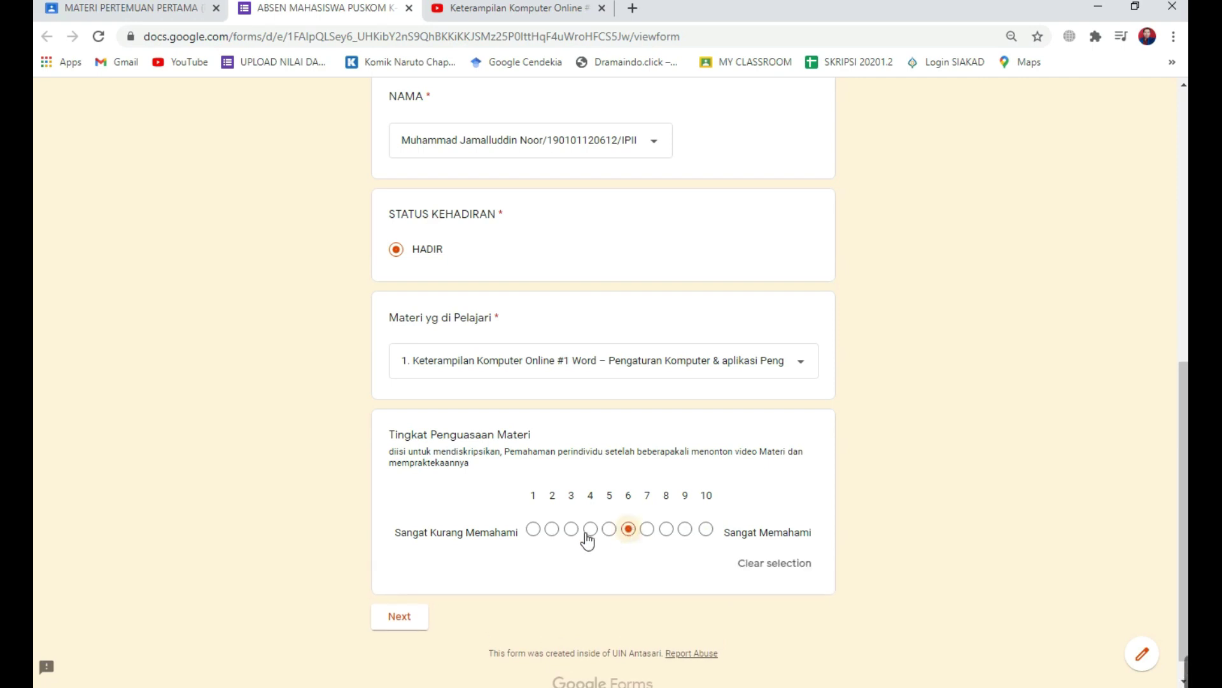
click(761, 563)
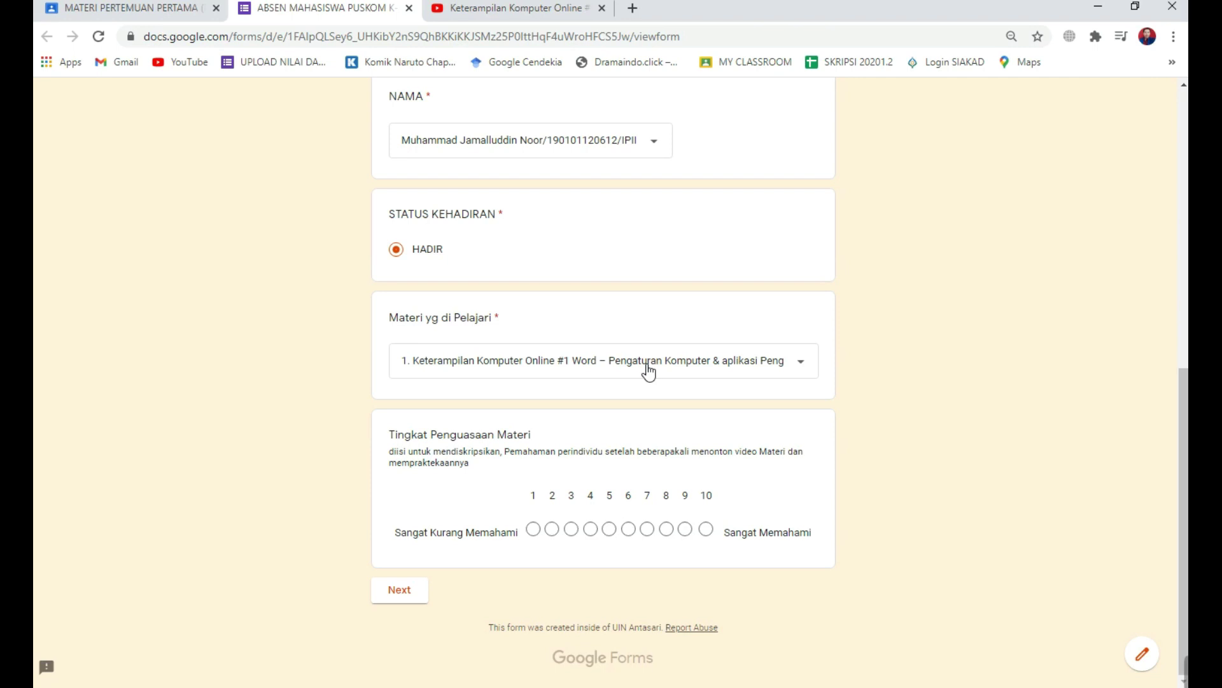
click(74, 9)
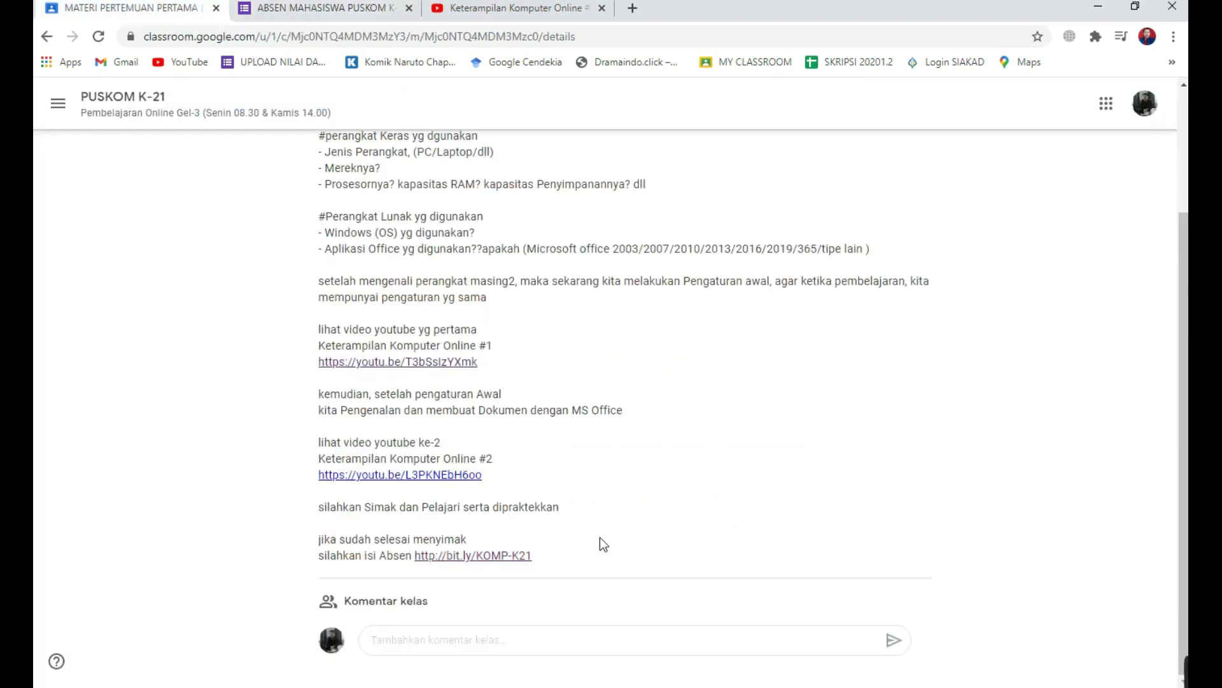
Scroll the class post and click the comment box without posting, then go back to the ABSEN form.
scroll(599, 537, up, 4)
scroll(579, 346, down, 3)
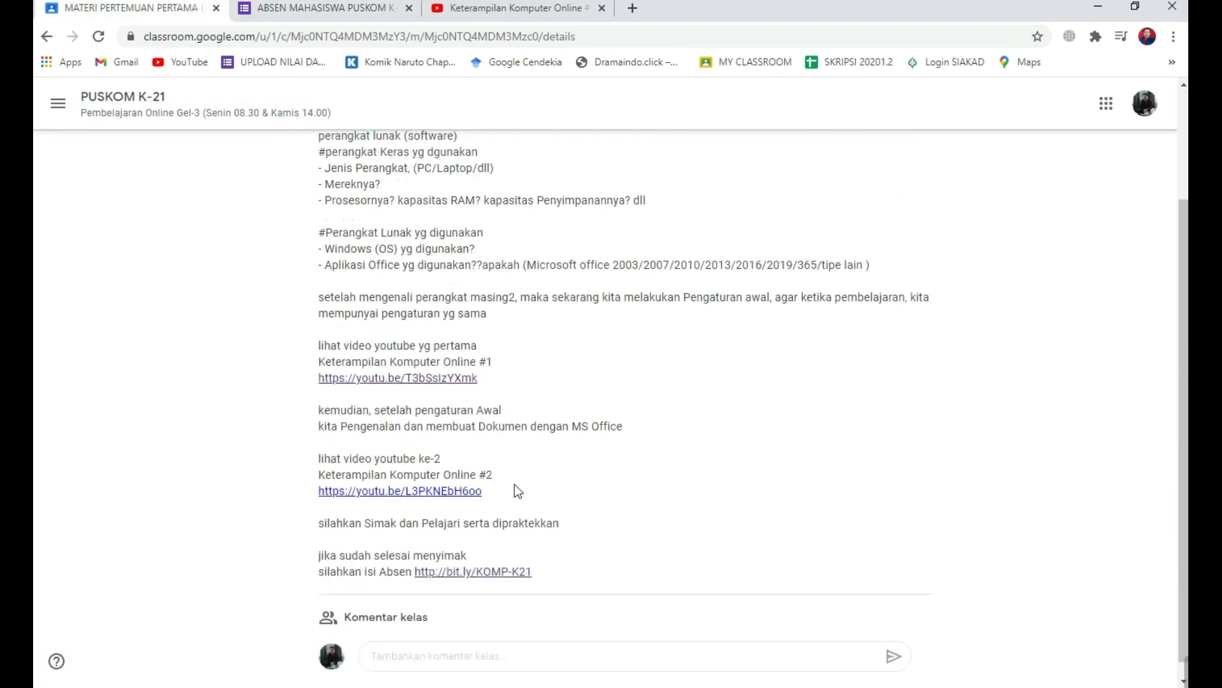
scroll(518, 490, down, 1)
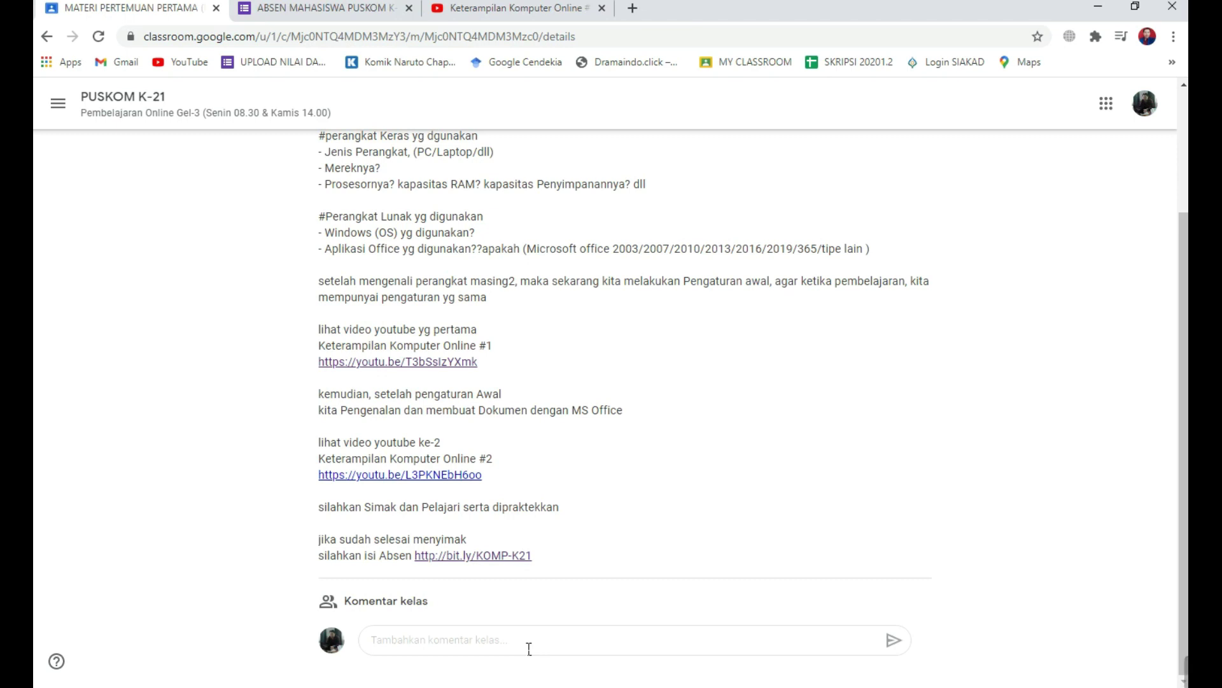
click(529, 649)
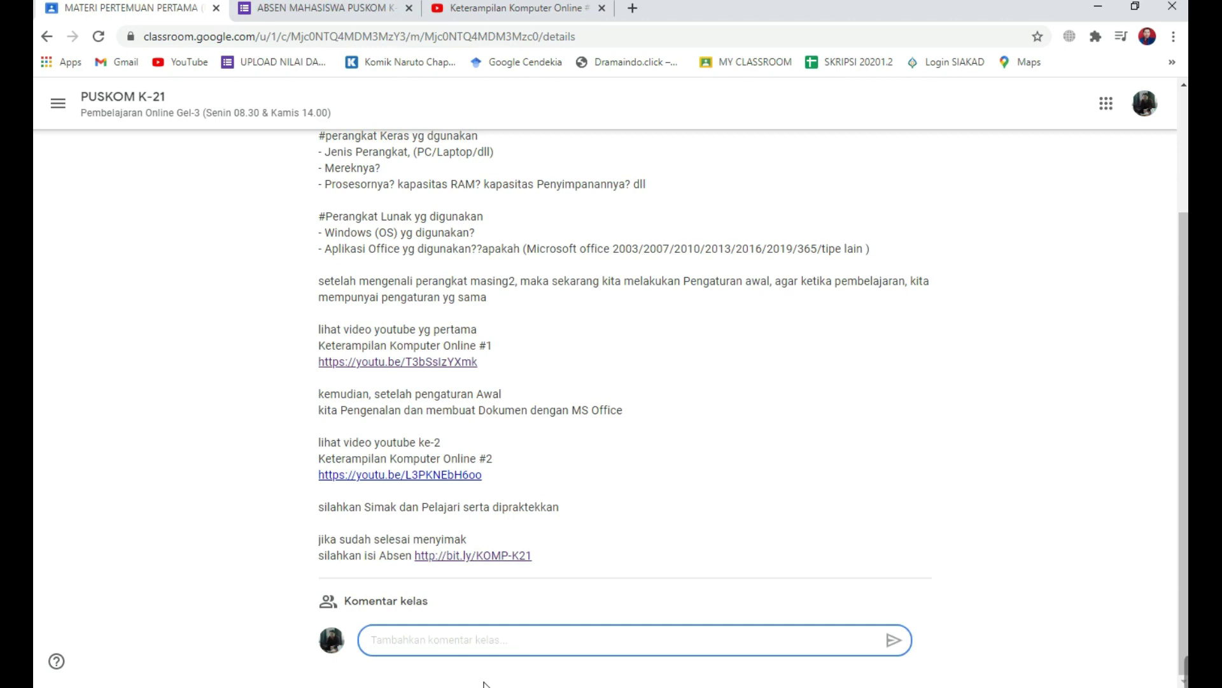
click(286, 11)
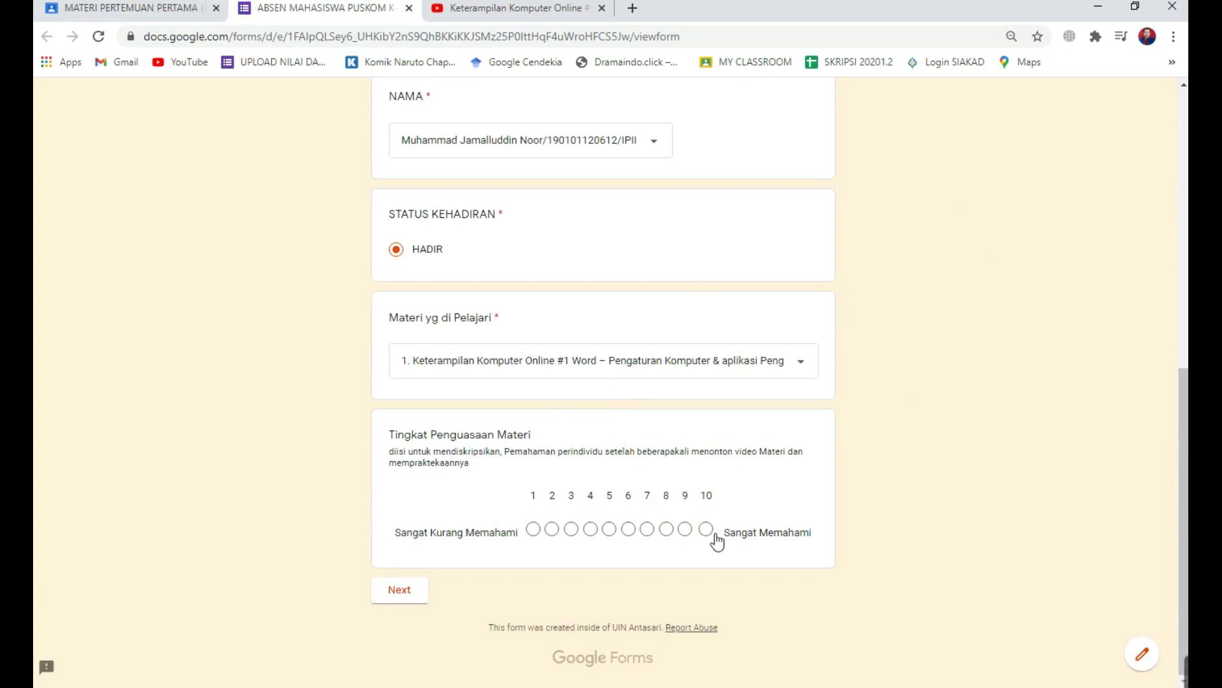
Select 9 under Tingkat Penguasaan Materi and scroll back to the top of the form.
click(685, 531)
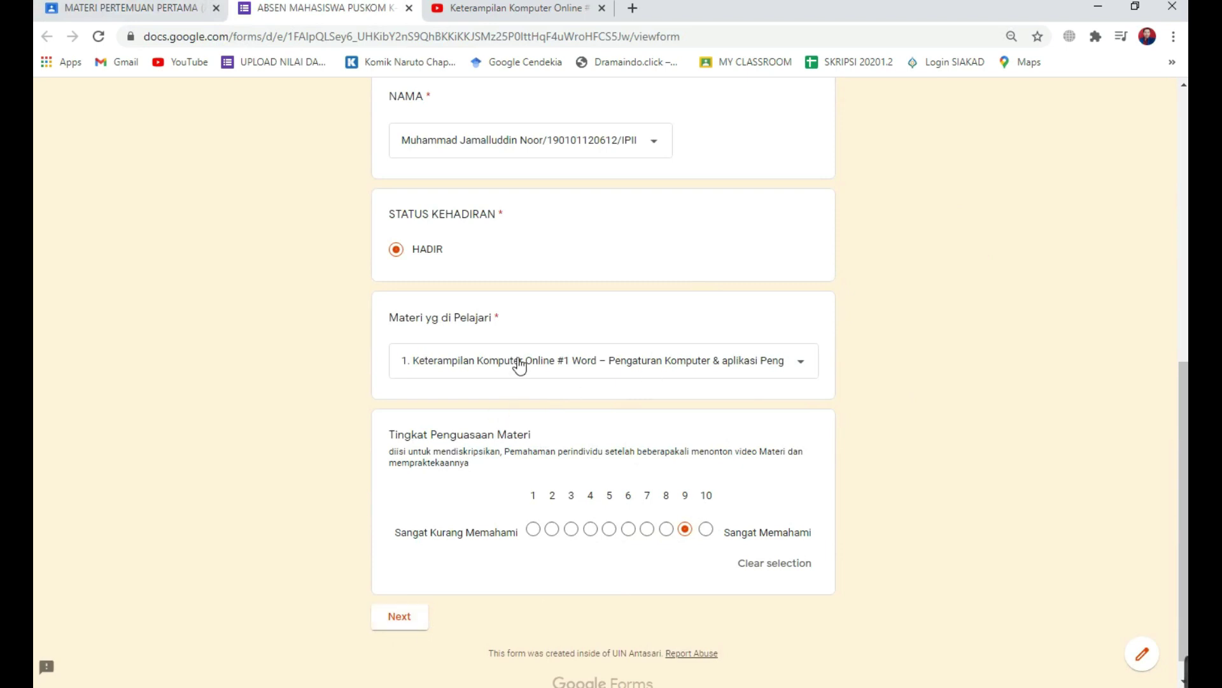
scroll(614, 545, up, 3)
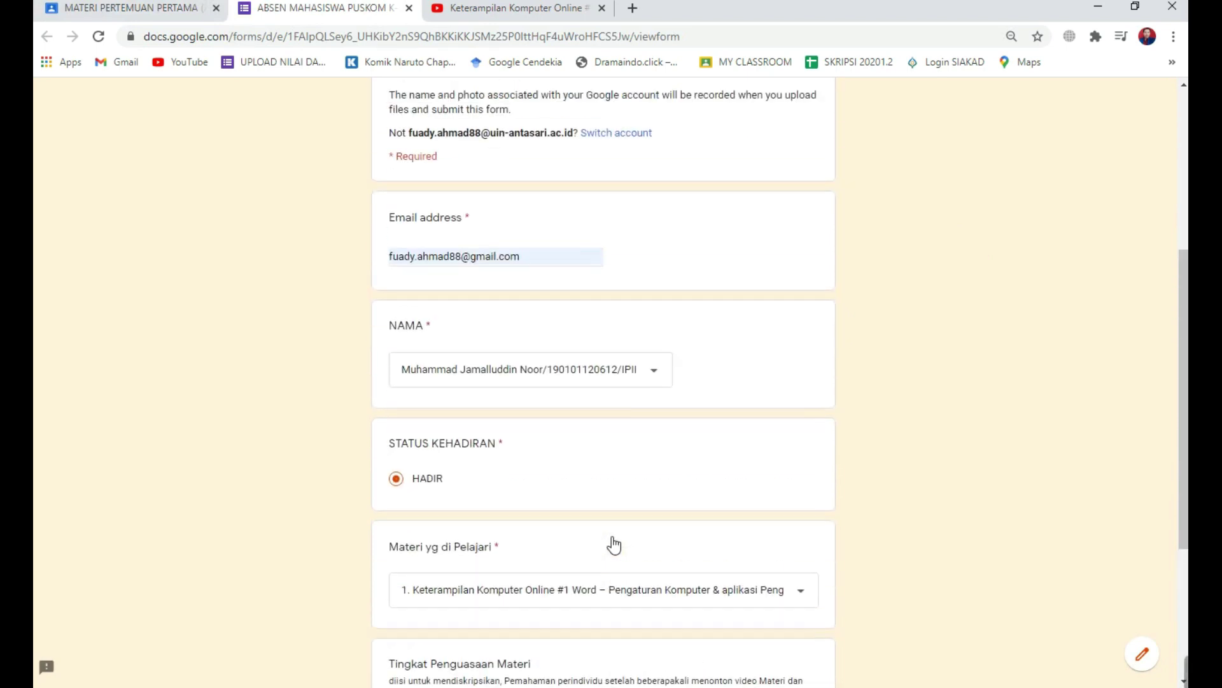
scroll(613, 546, up, 4)
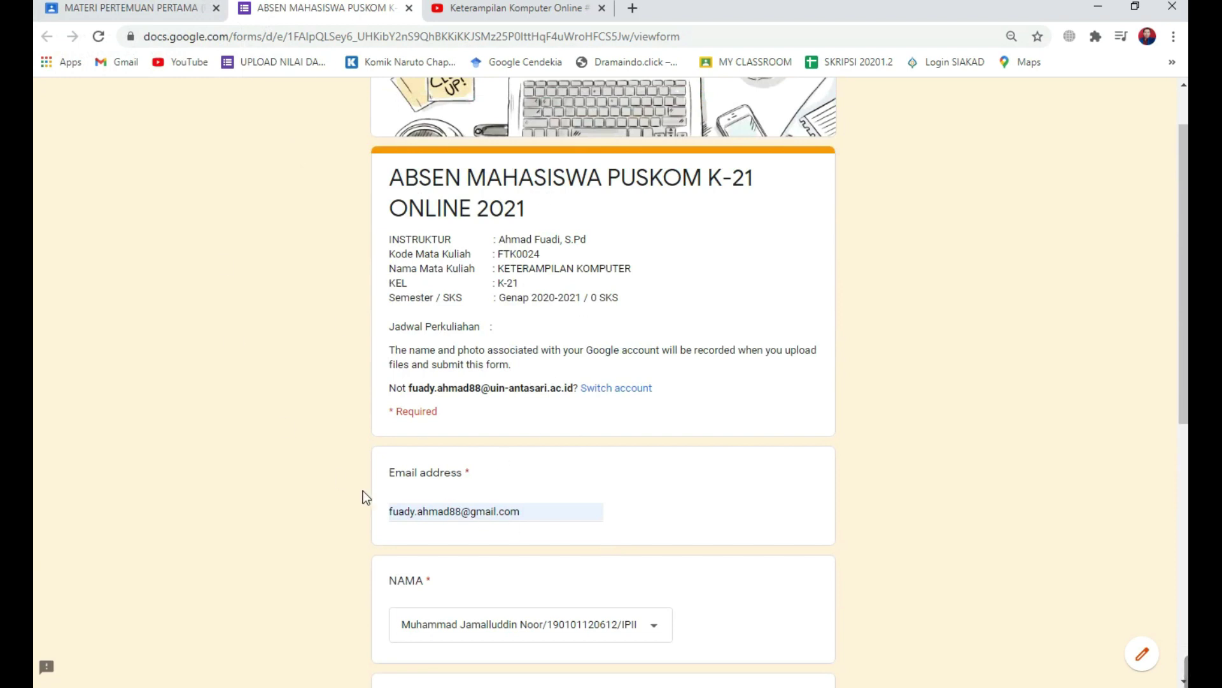
Return to the Keterampilan Komputer Online #1 YouTube lesson, paused at 15:14.
click(473, 14)
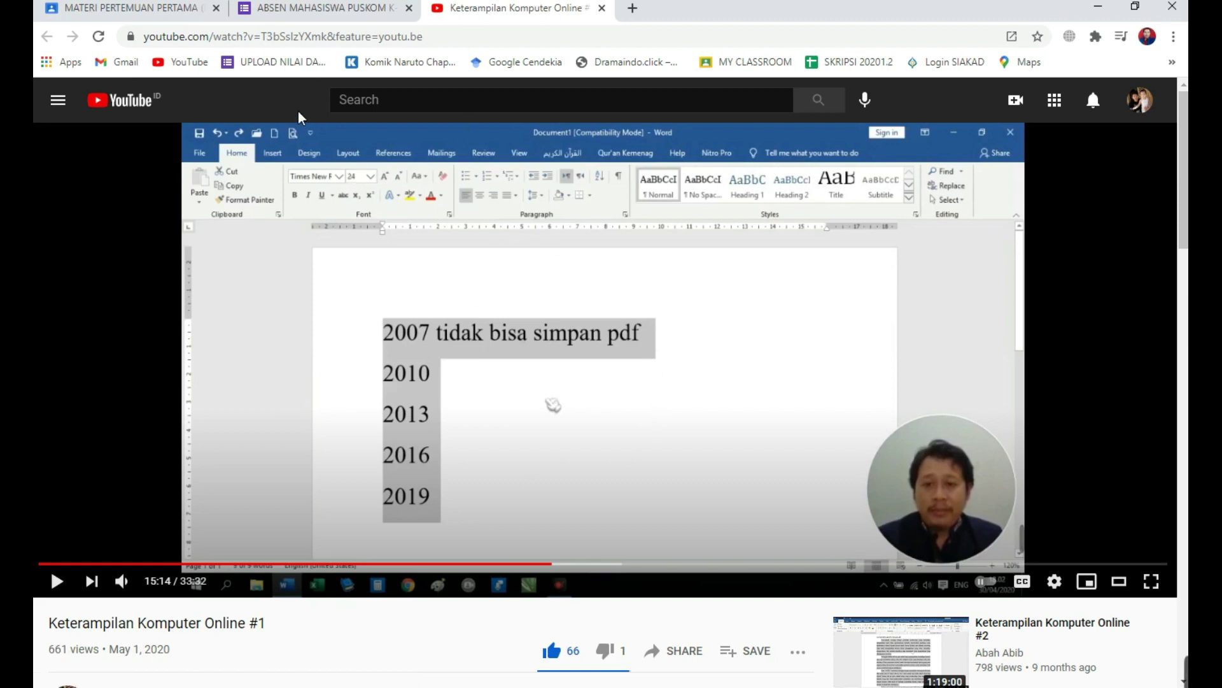
Go from the MATERI PERTEMUAN PERTAMA material up to the PUSKOM K-21 class stream.
click(169, 14)
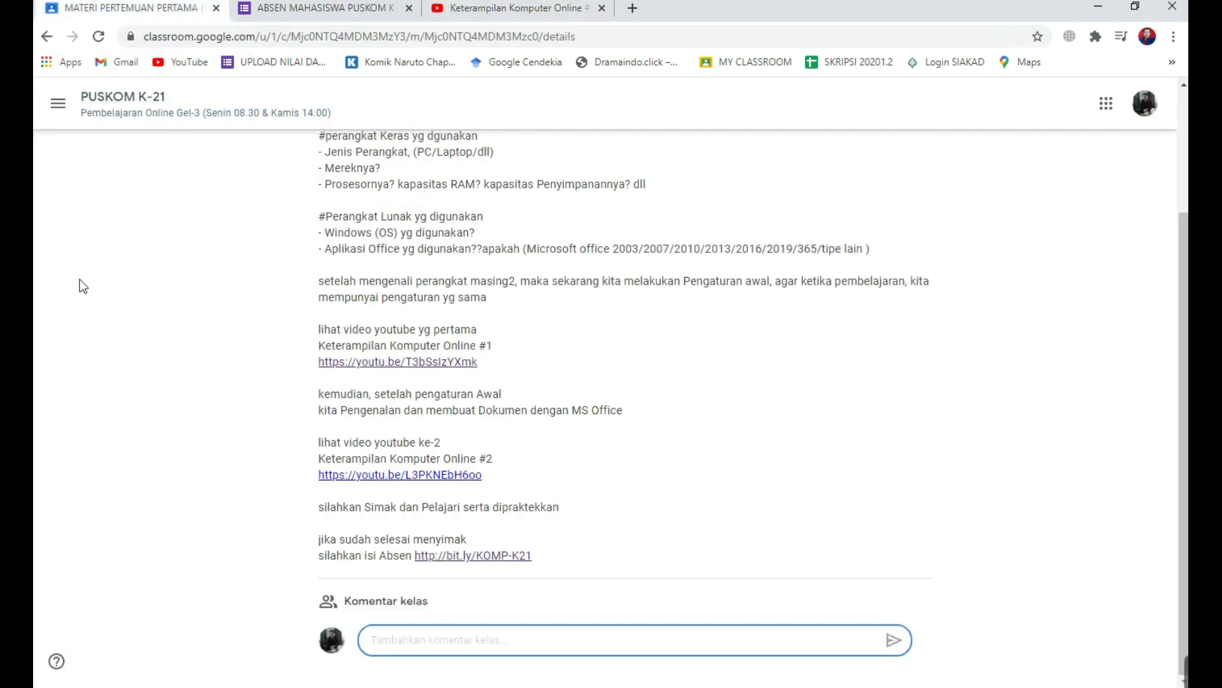
scroll(232, 422, up, 3)
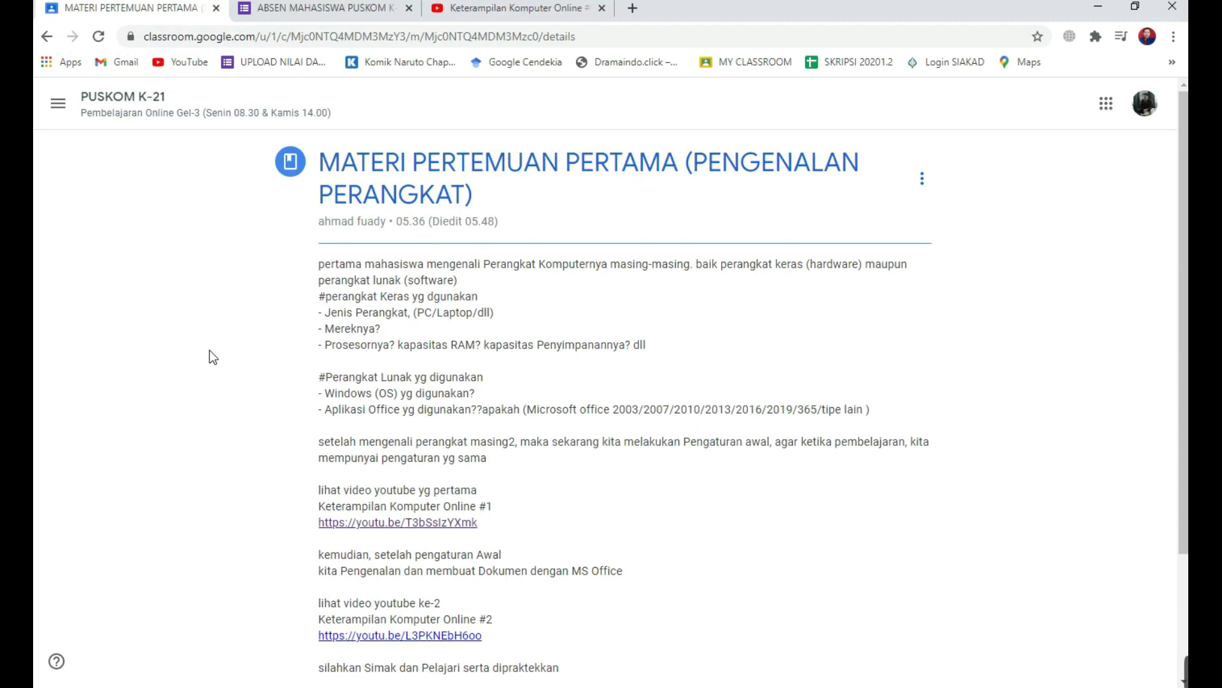
click(92, 105)
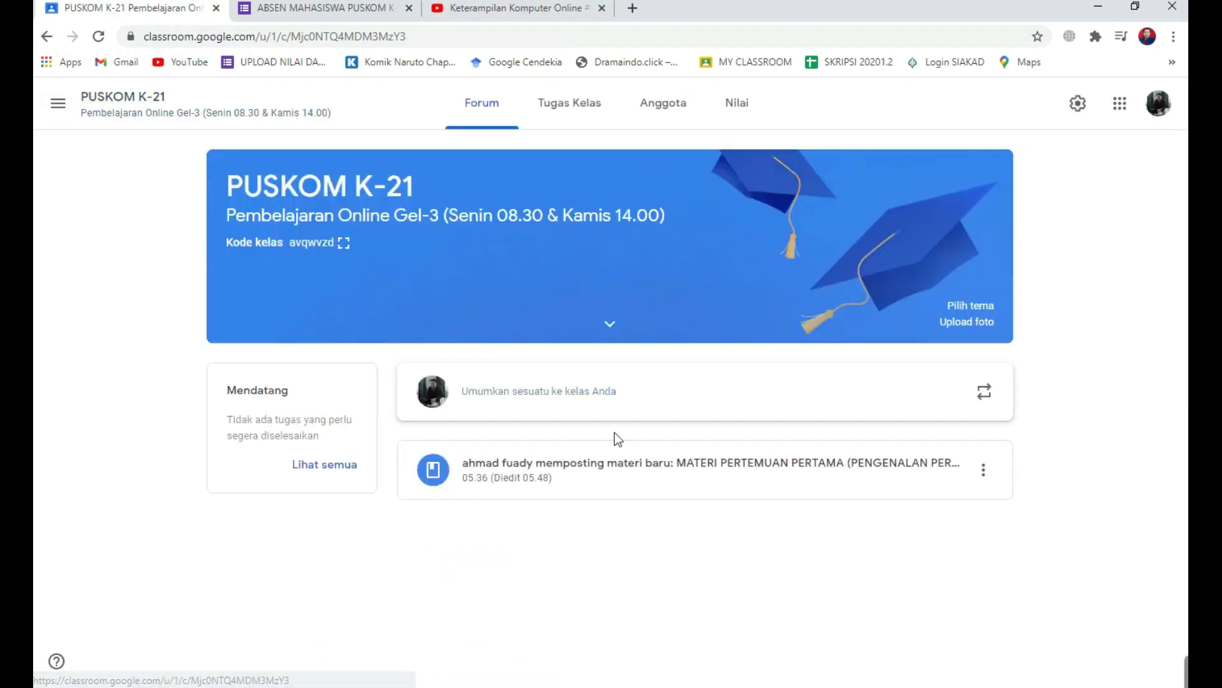
click(330, 10)
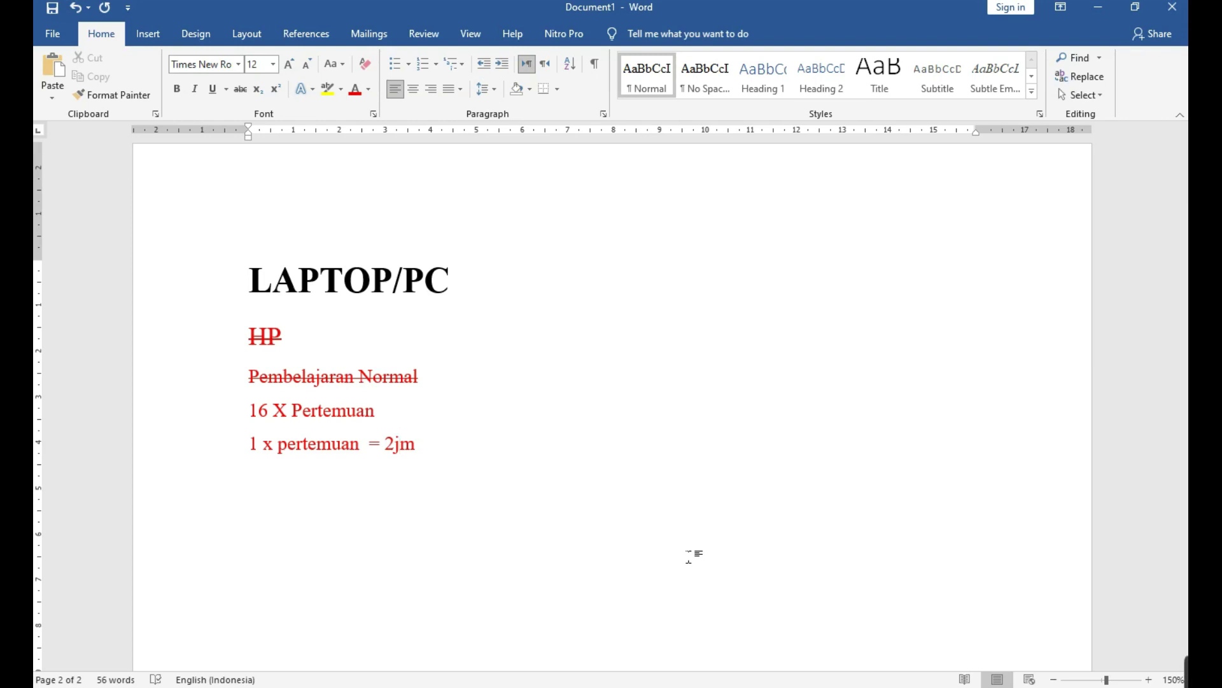
Start a new document with heading 'hal penting yang harus diatur/setting' and bullet '- Format Number'.
key(ctrl+n)
text(hal)
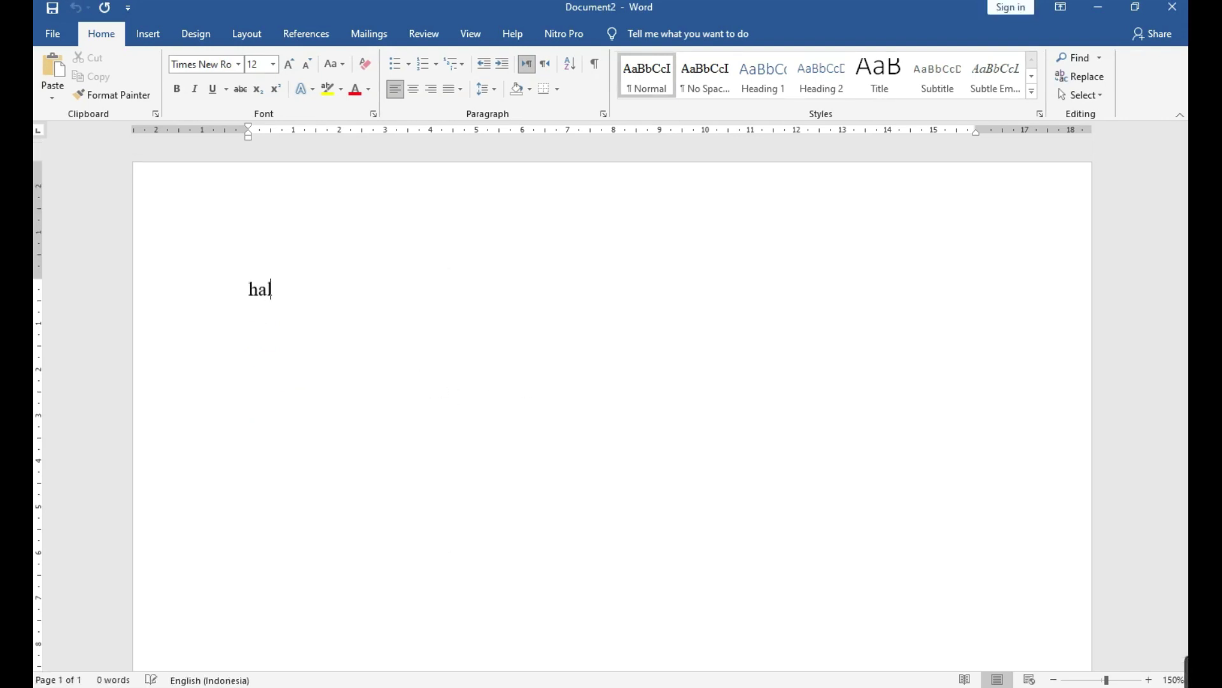
text( penting yang harus diatur/setting)
key(Return)
text(- )
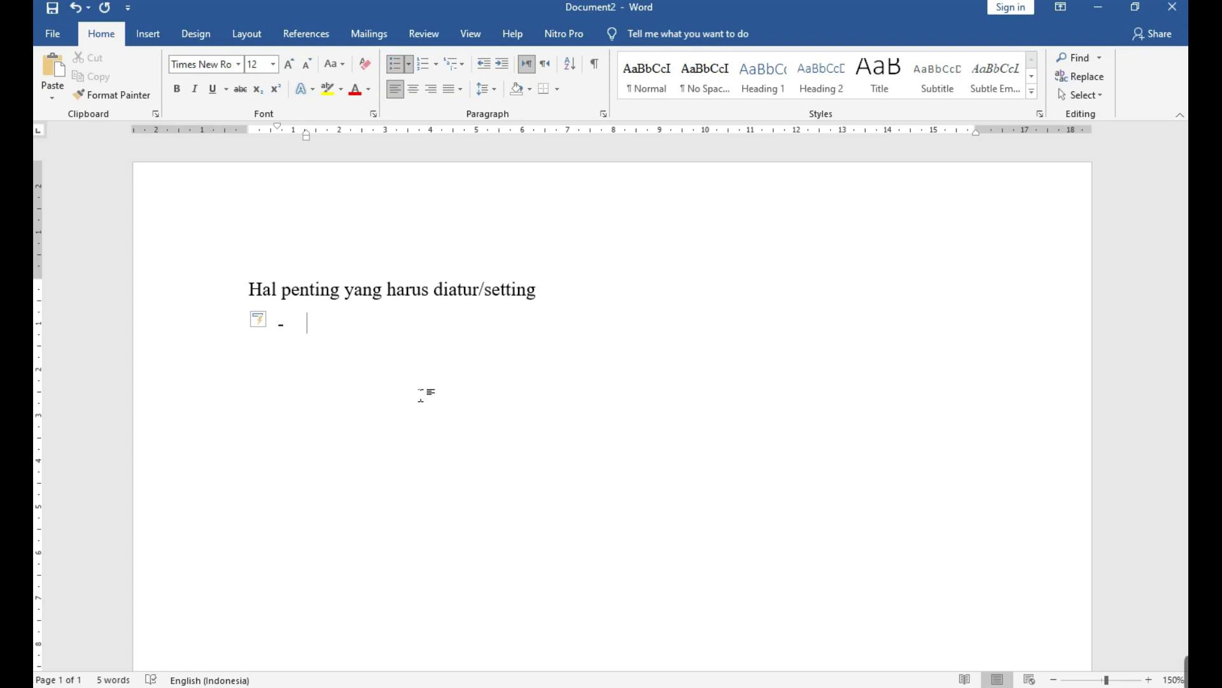
text(Forma)
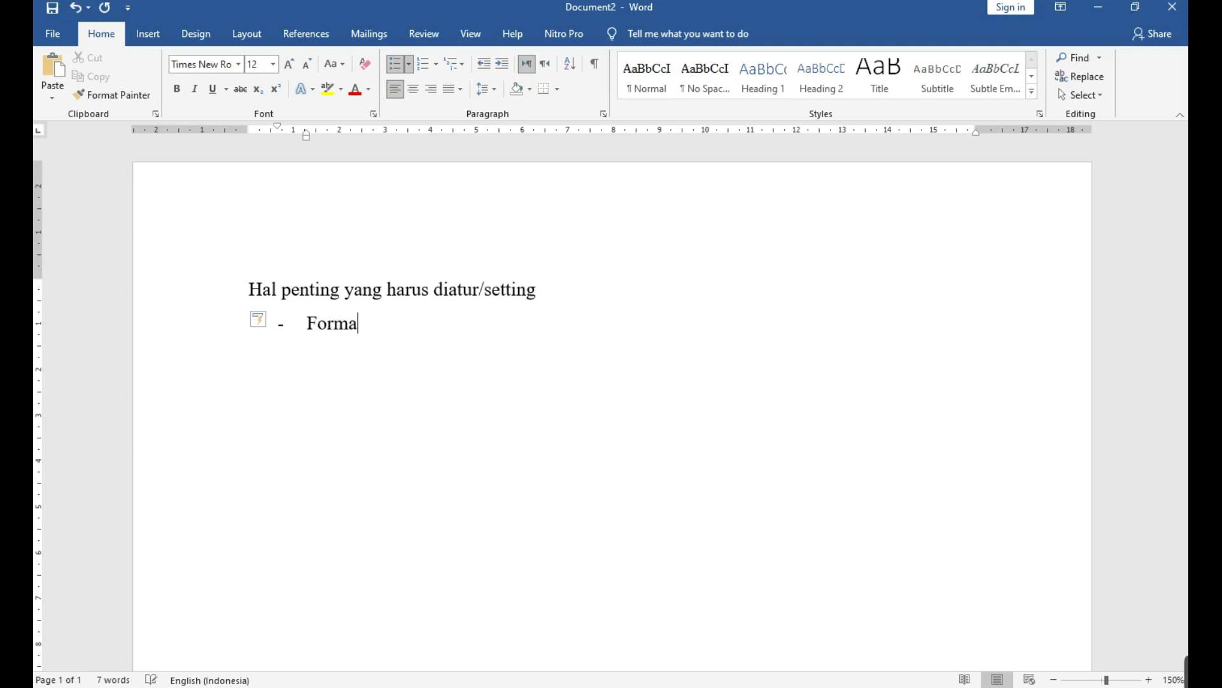
text(t Number)
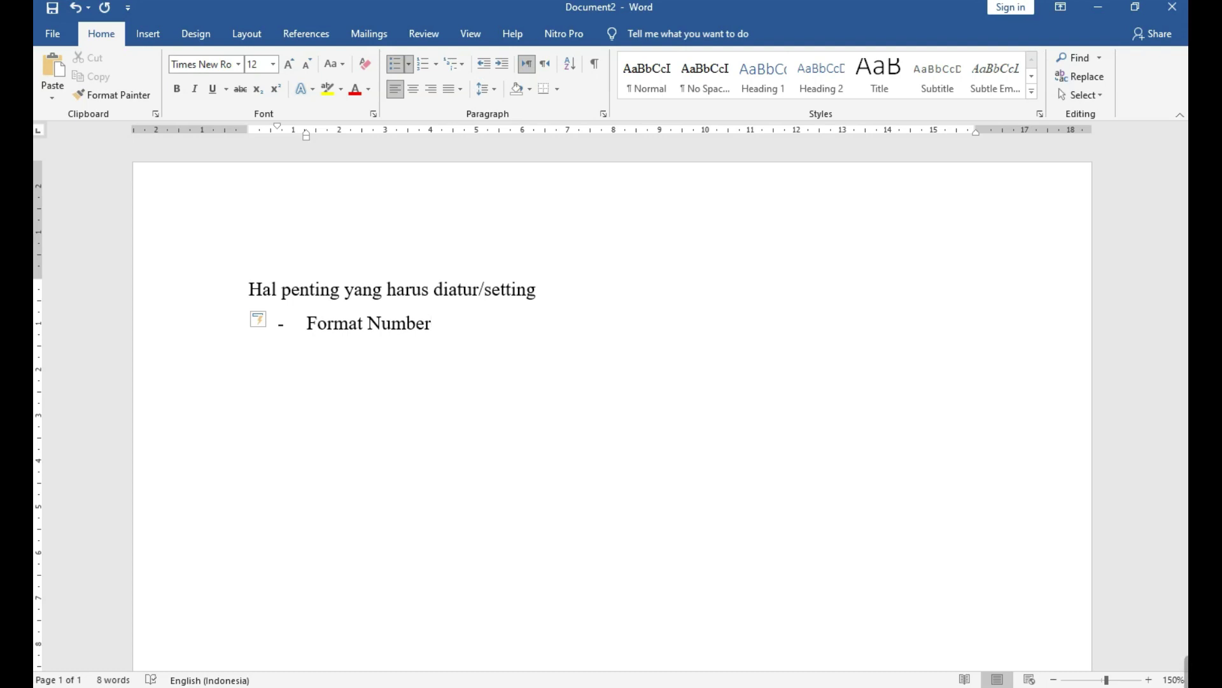
Add a 'Satuan Ukuran' bullet and append '(tergantung OS)' to Format Number.
key(Return)
text(ukuran)
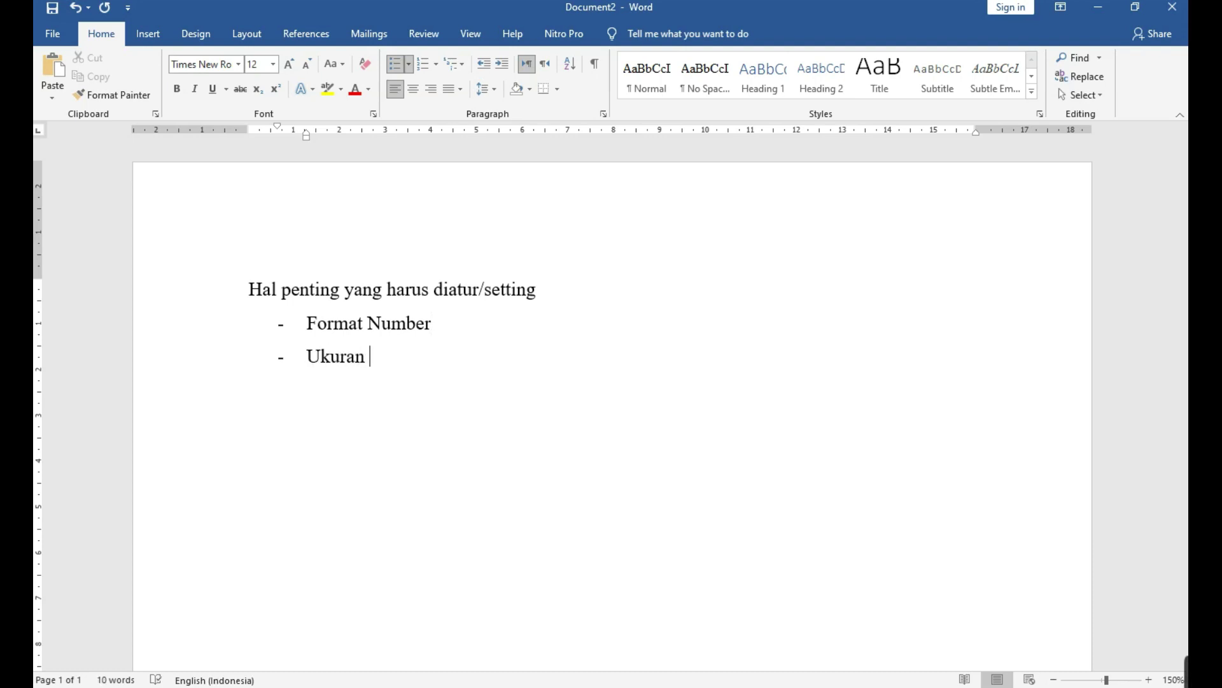
click(307, 356)
text(satuan)
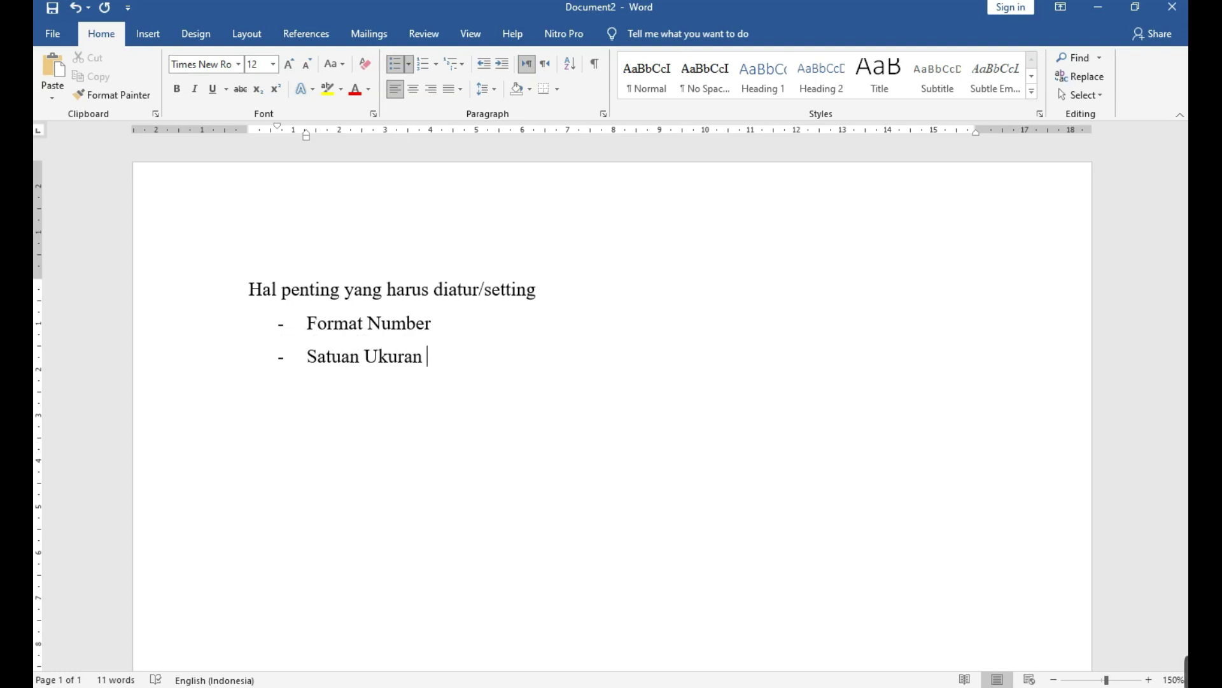
key(Up)
key(End)
text((tergantung OS))
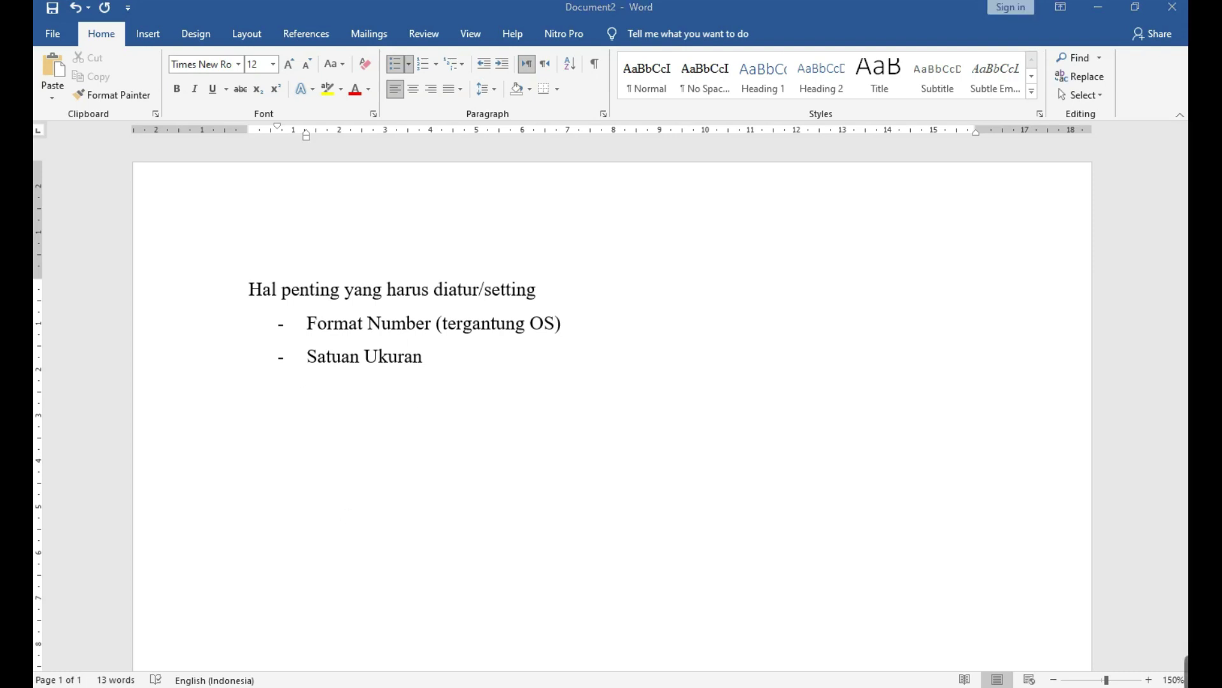
Glance at the Windows Start and quick-link menus, then return after Satuan Ukuran.
key(super)
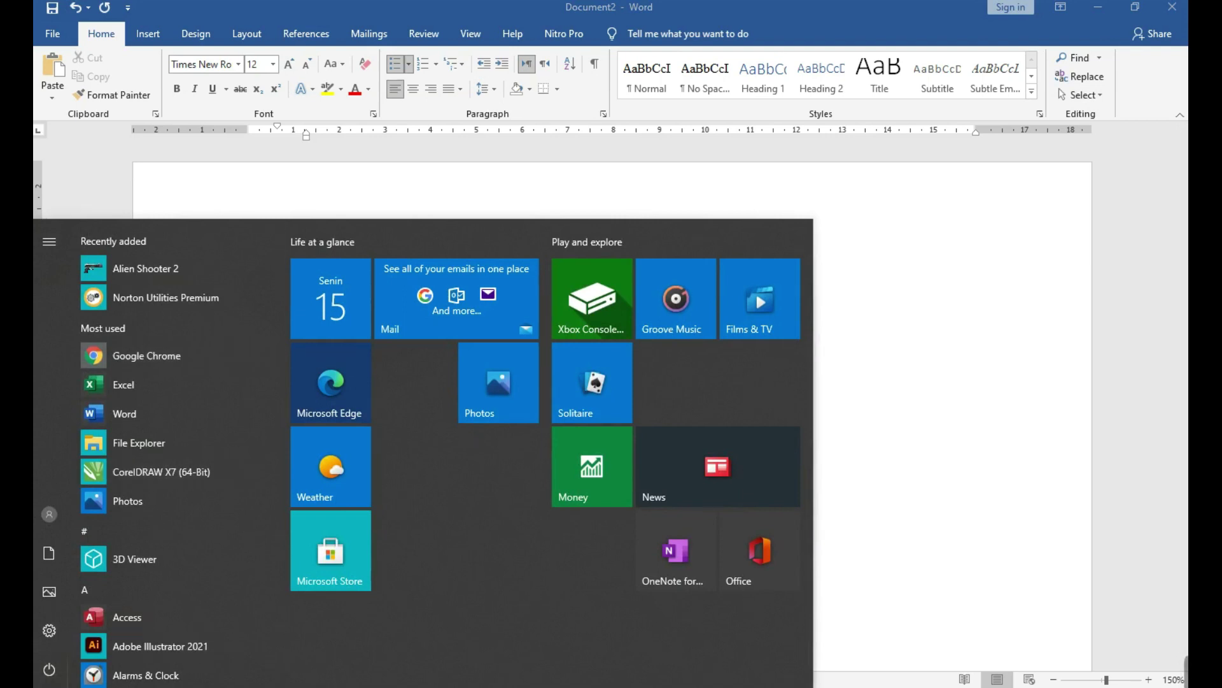
key(super+x)
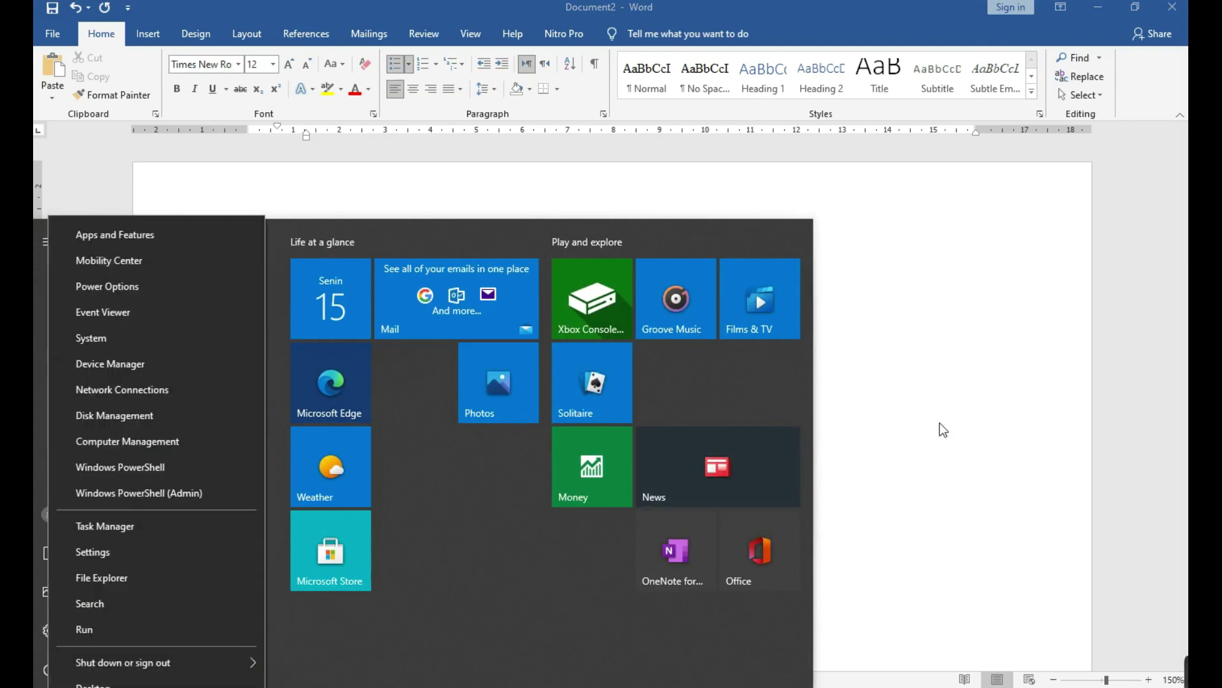
click(939, 423)
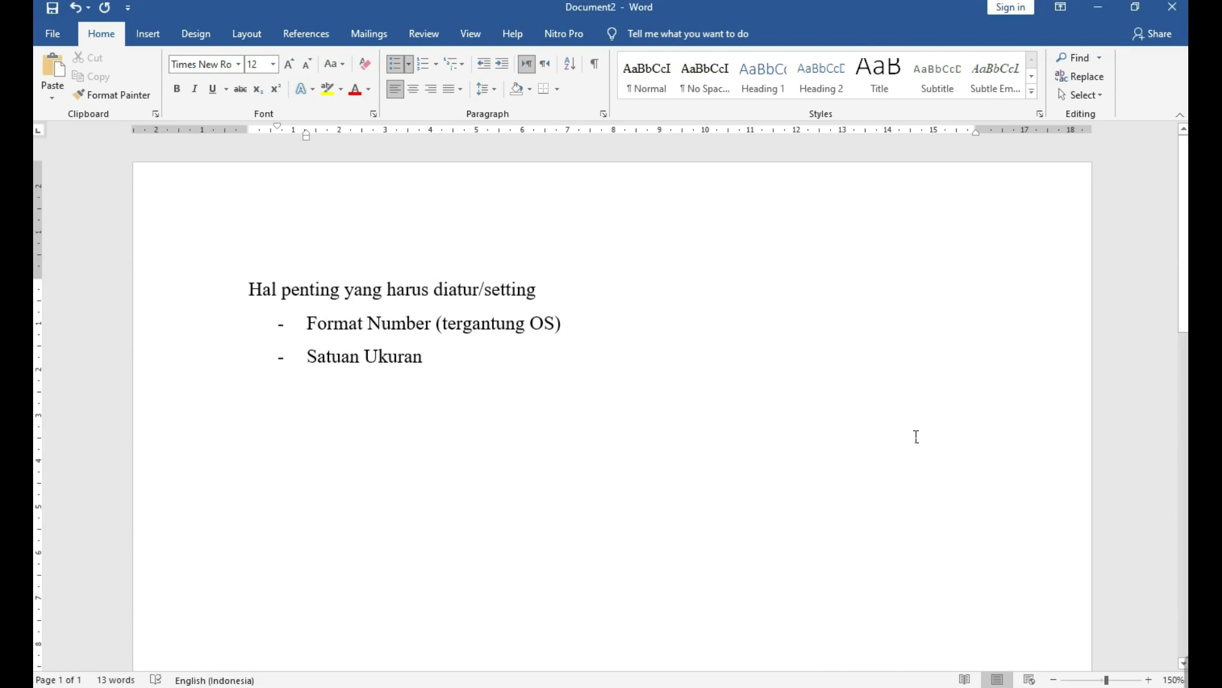
click(661, 403)
Add indented sub-bullets Win 7, Win8/ 8.5 and Win 10 under Format Number.
click(669, 320)
key(Return)
key(Tab)
text(Win)
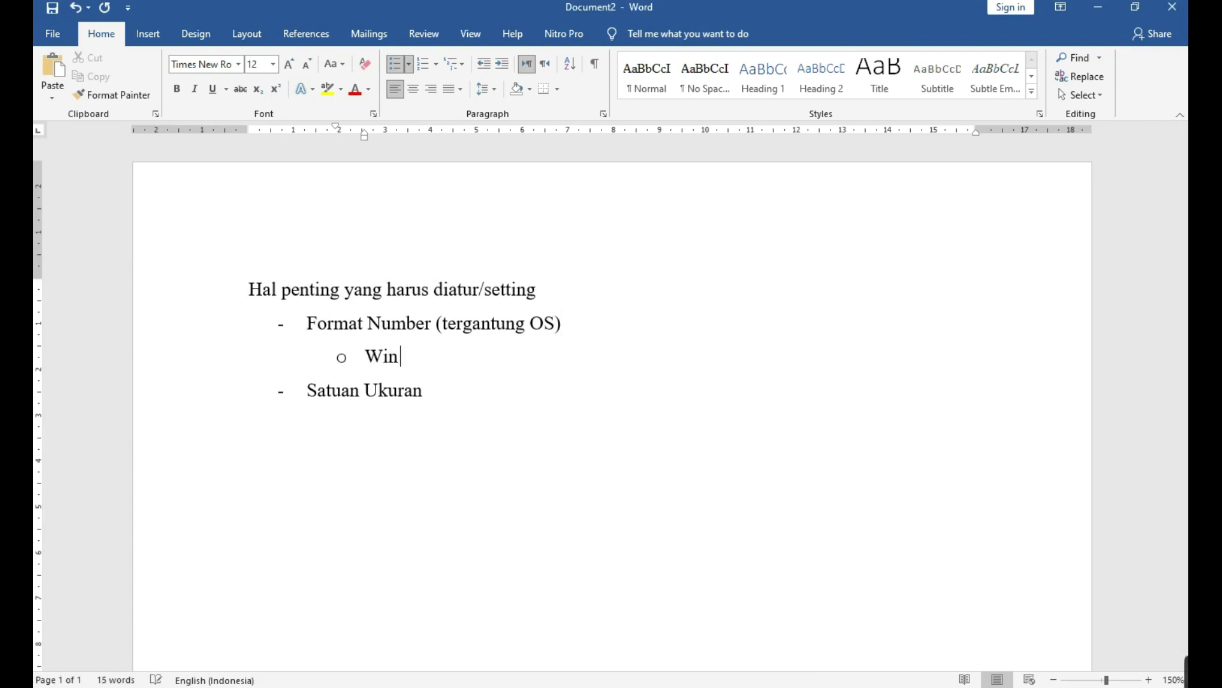
text( 7)
key(Return)
text(win 8)
key(BackSpace)
key(BackSpace)
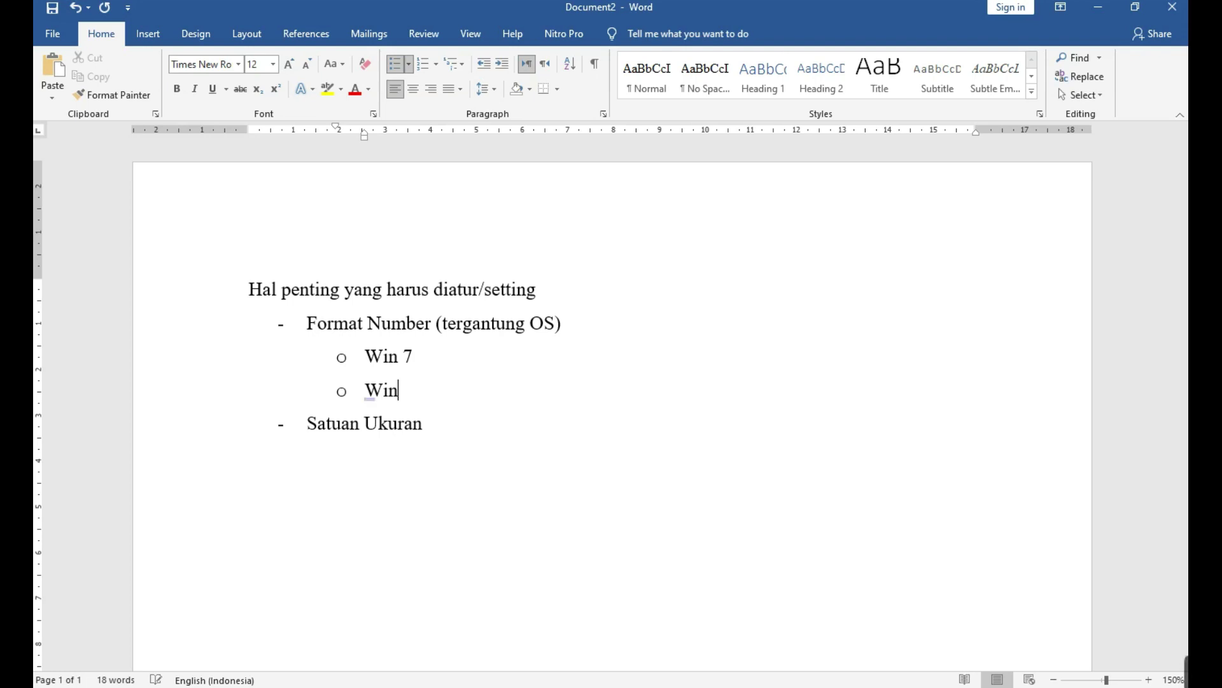
text(8/ 8.5)
key(Return)
text(win)
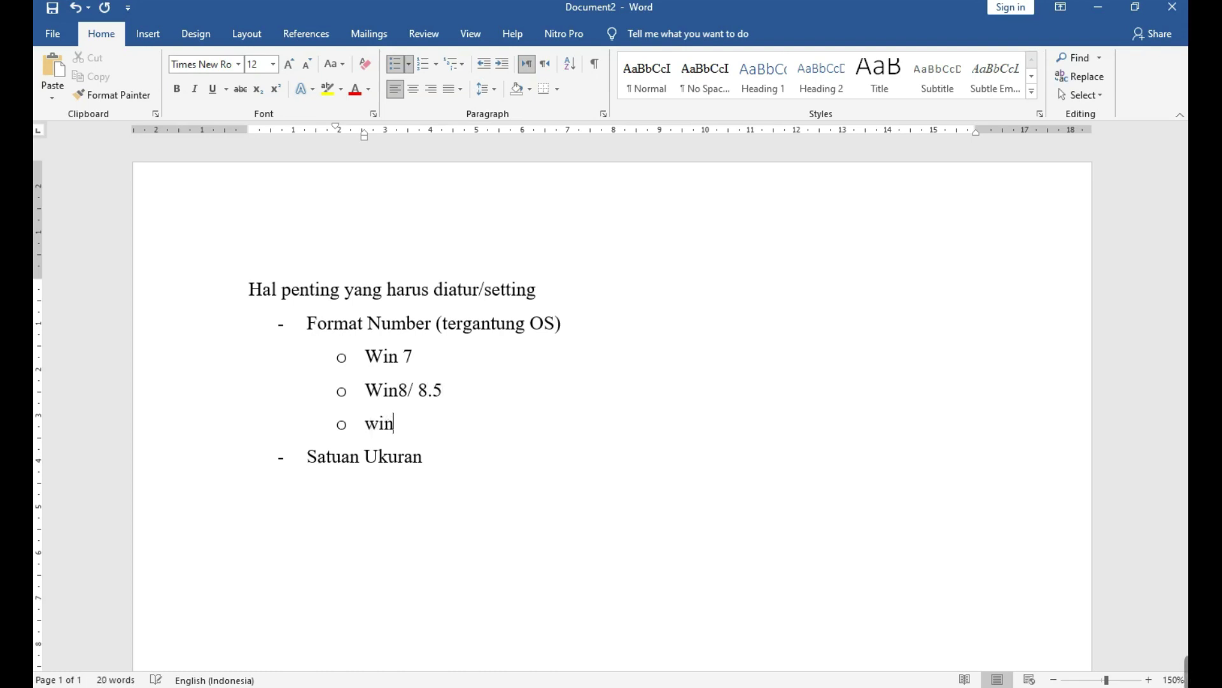
text( 10)
Append '(control panel)' to the Win 7 sub-bullet.
click(465, 356)
click(39, 685)
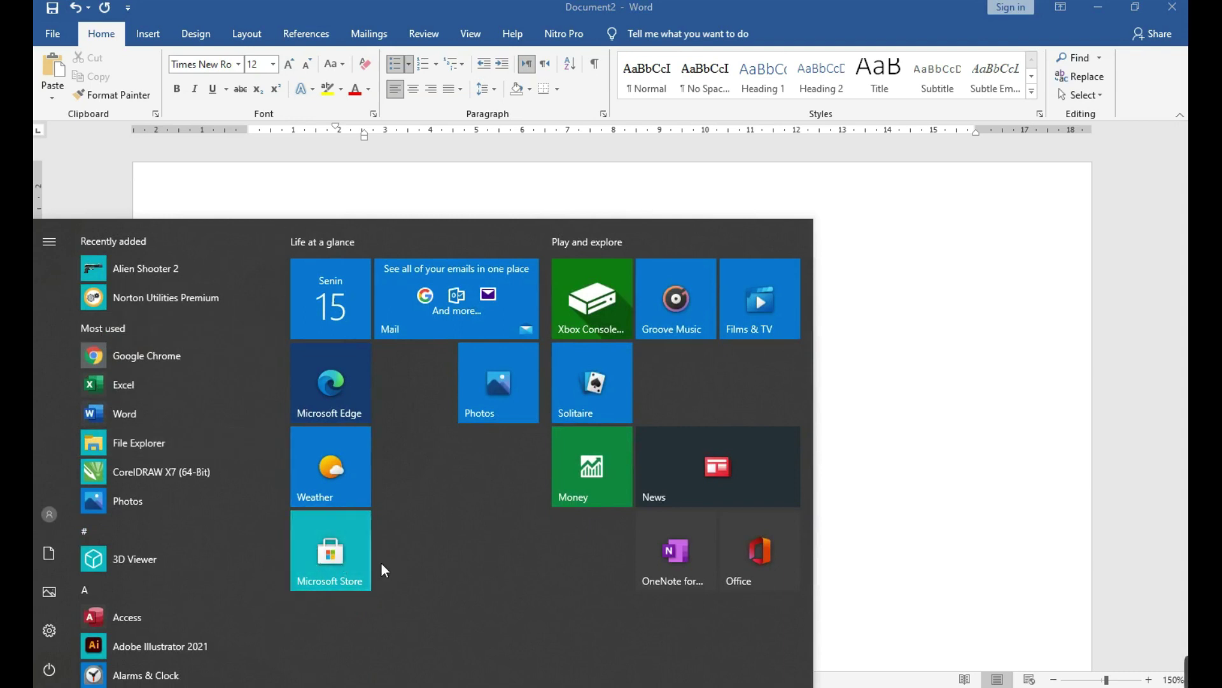
click(948, 411)
text((con)
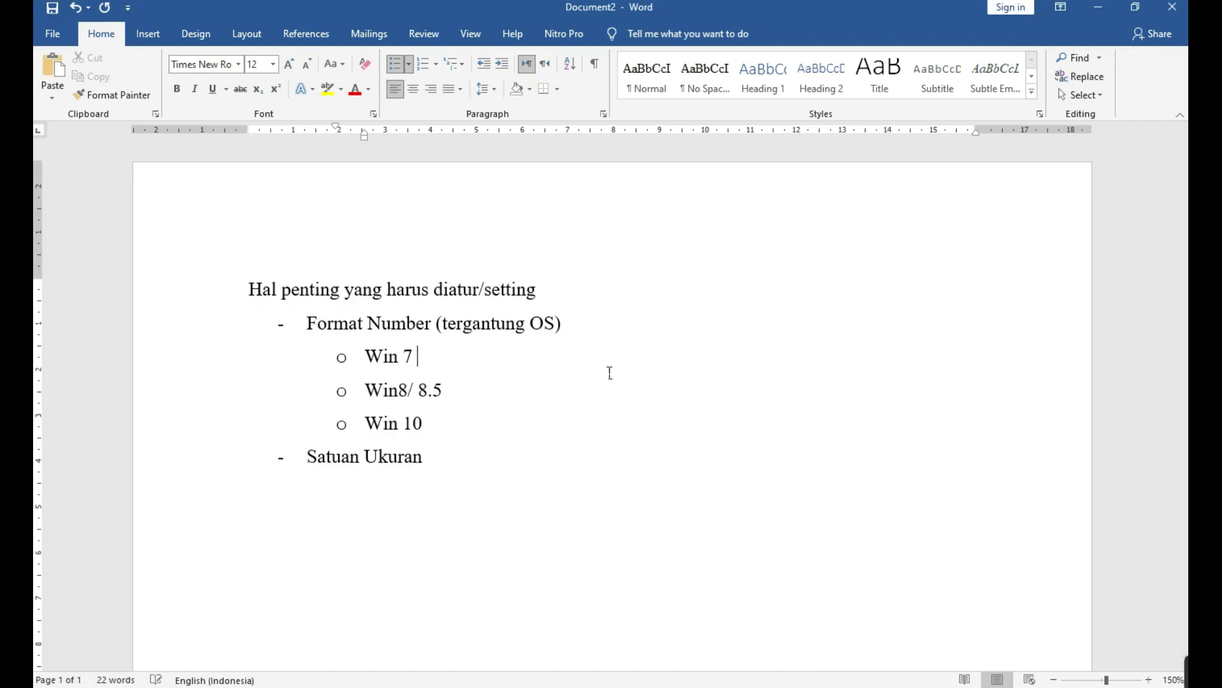
text(trol panel))
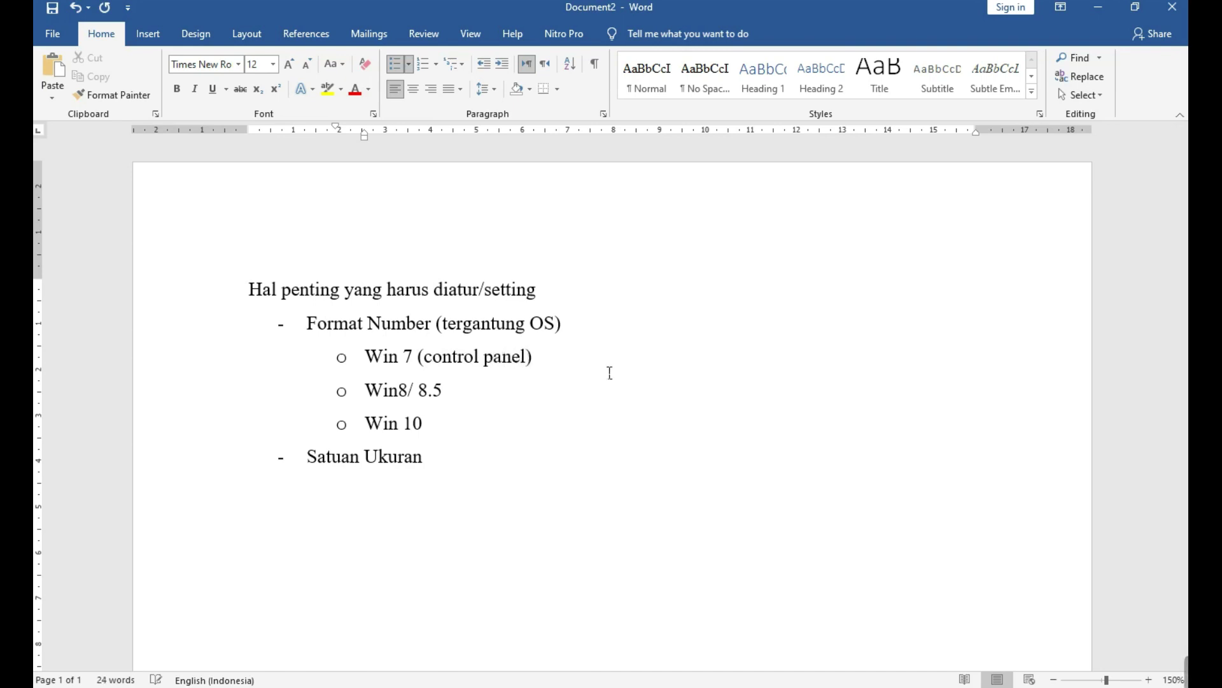
click(470, 389)
Open and dismiss the Start and quick-link menus, returning to the end of Win 10.
right_click(16, 678)
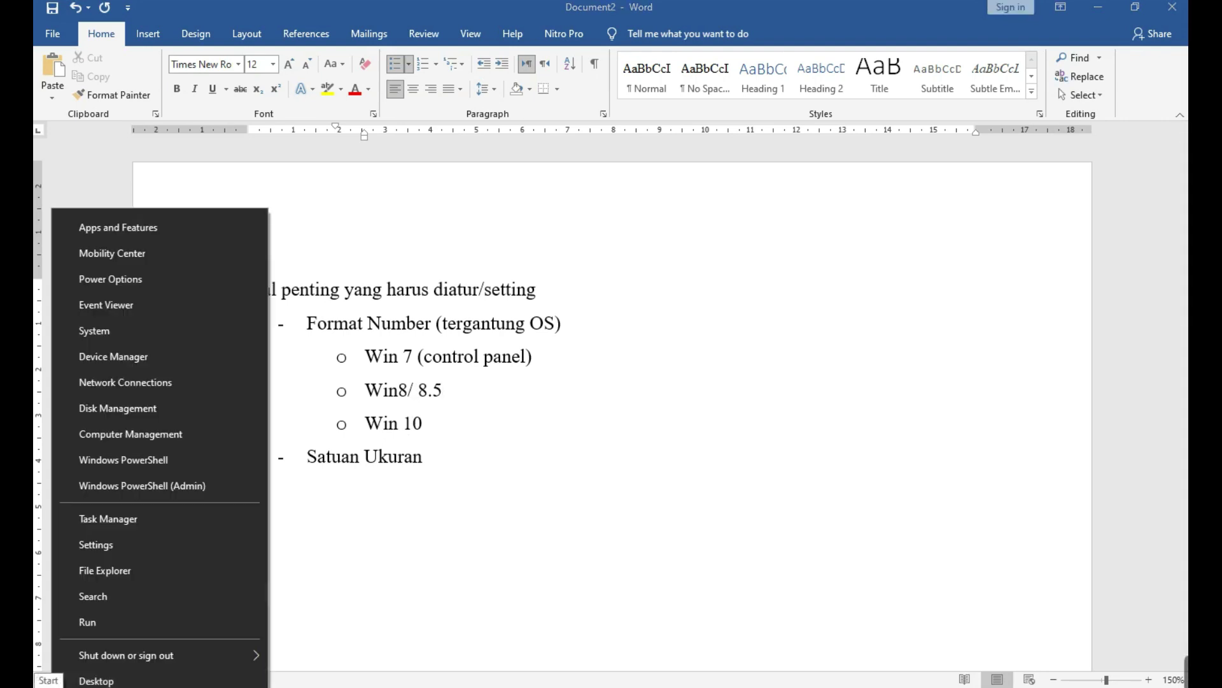
click(16, 678)
click(16, 678)
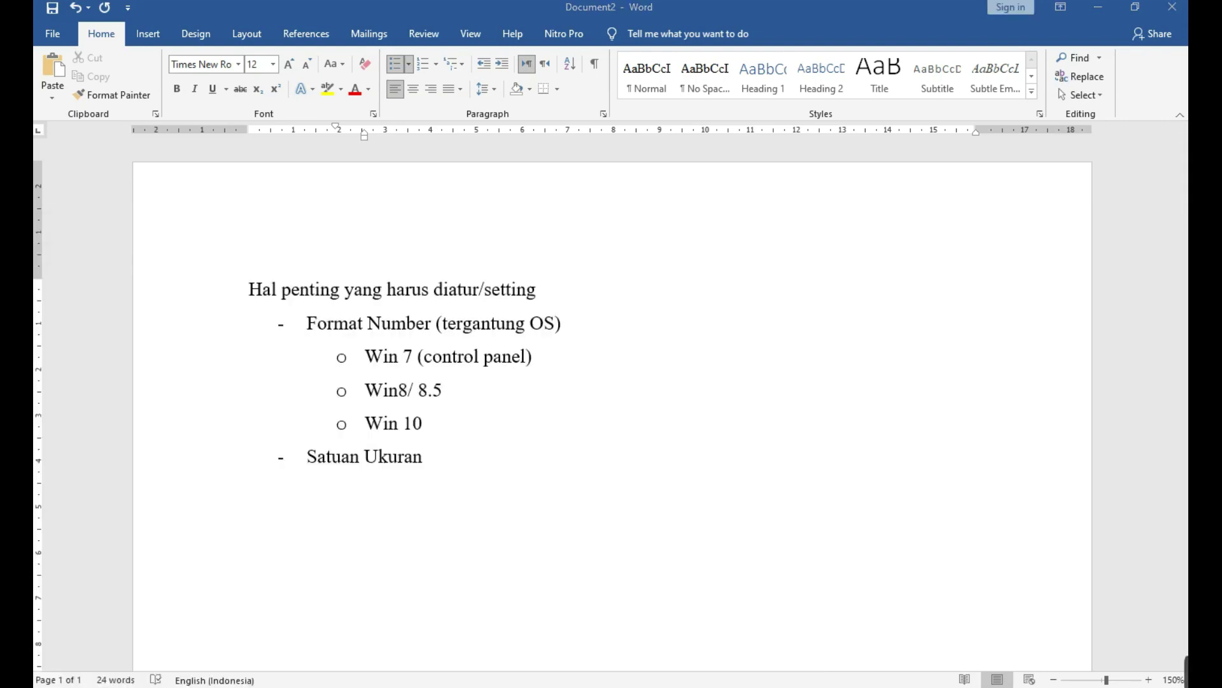
key(super+x)
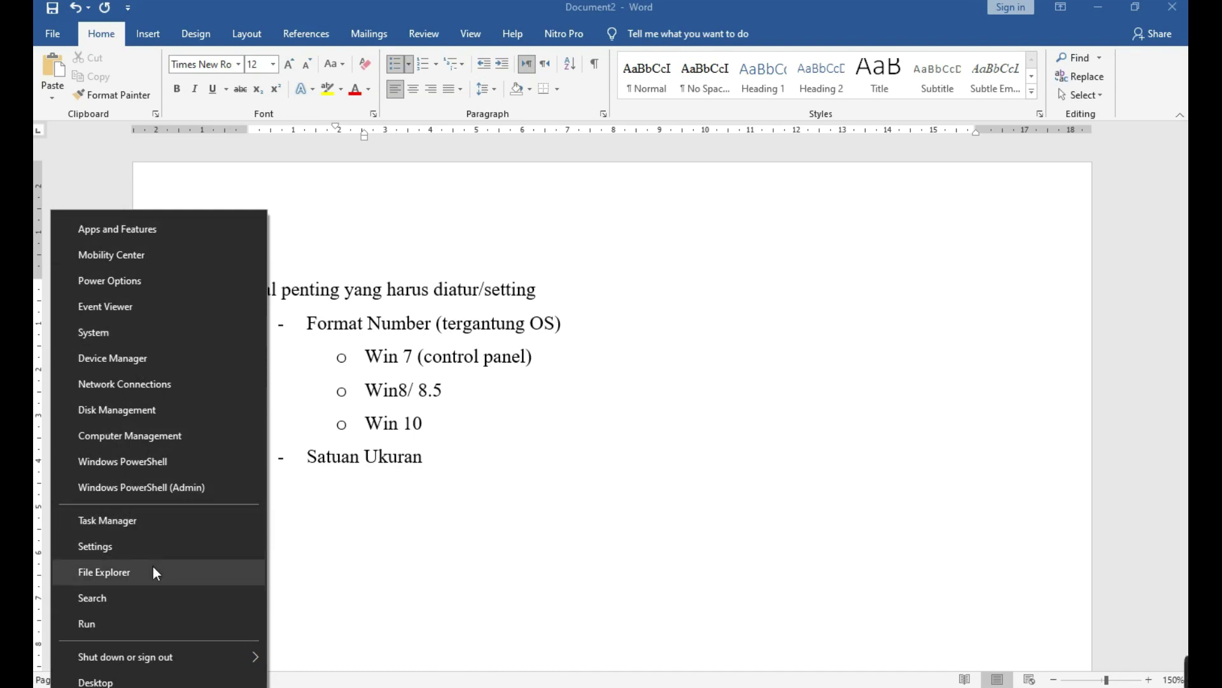
click(613, 524)
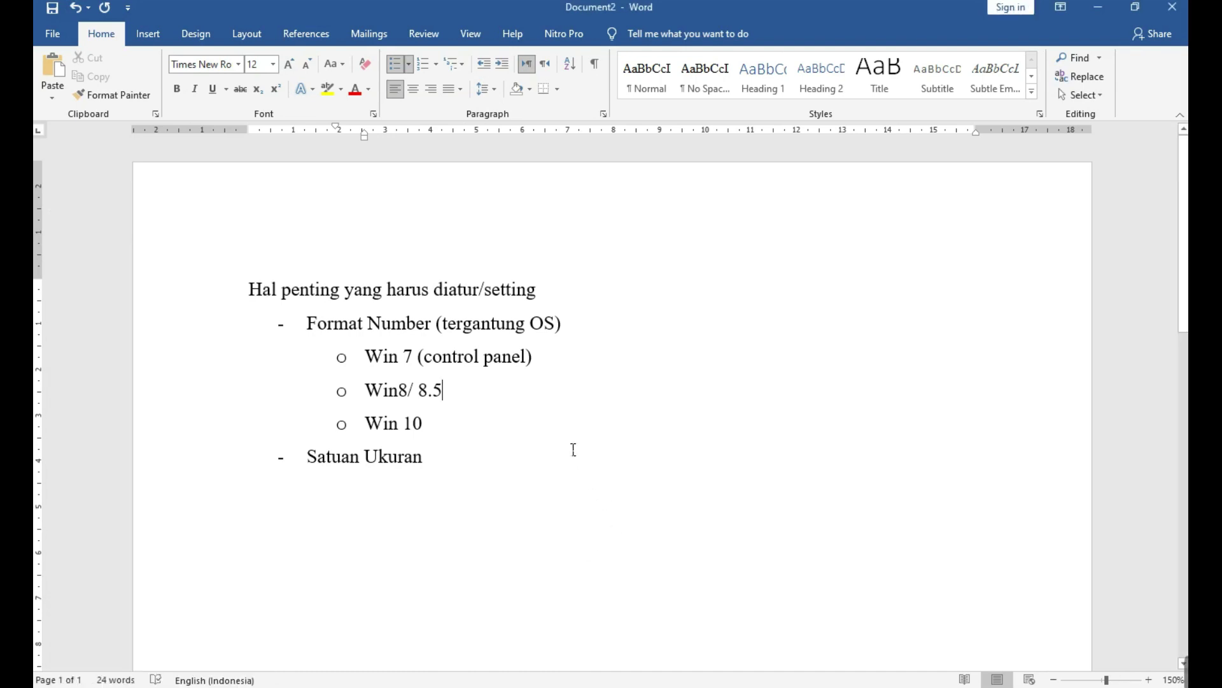
click(431, 425)
Search 'panel' in the Start menu and launch Control Panel.
key(super)
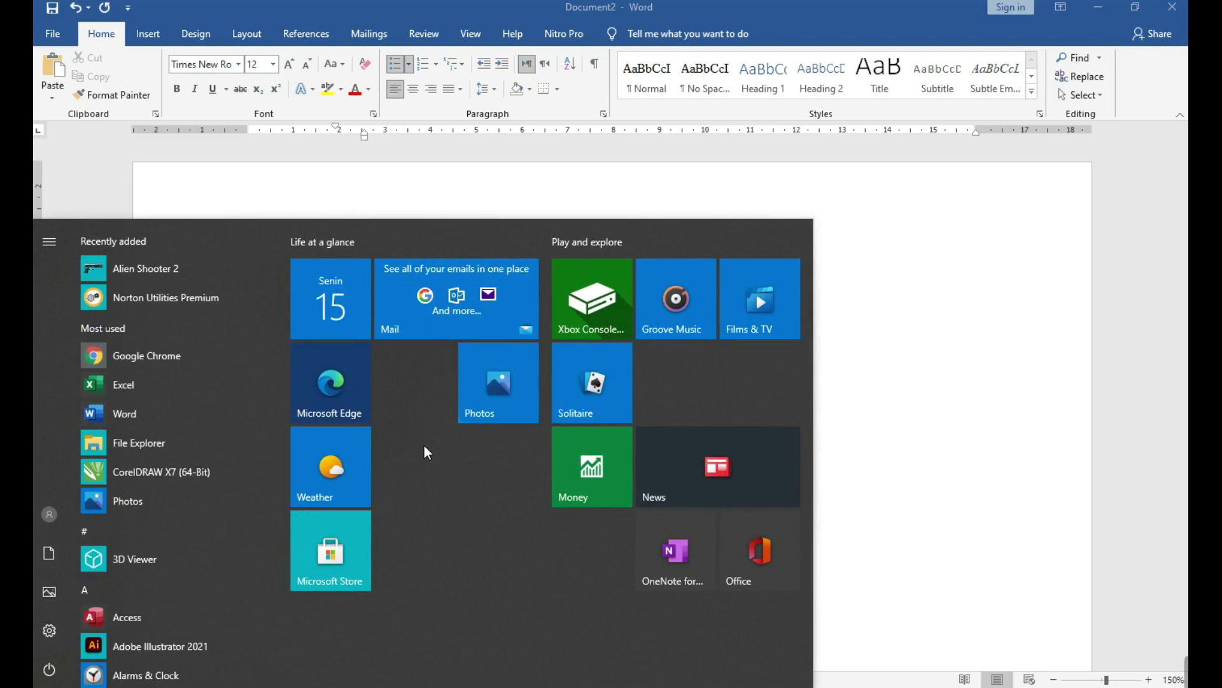
text(panel)
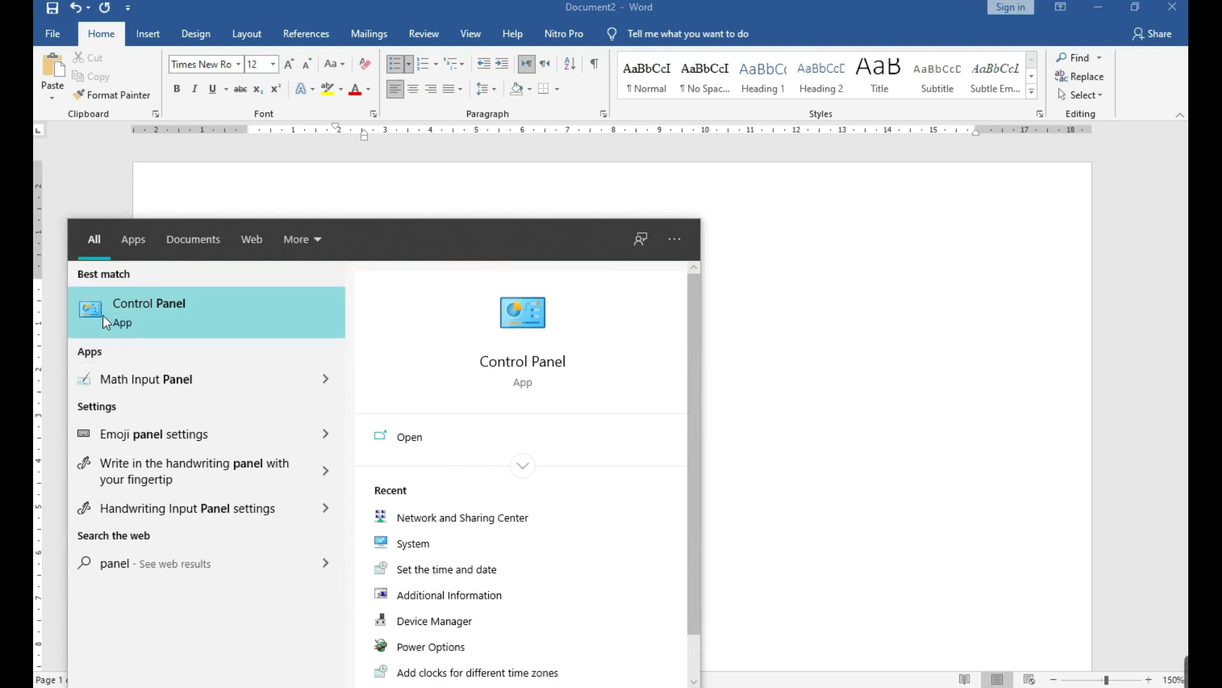
click(170, 306)
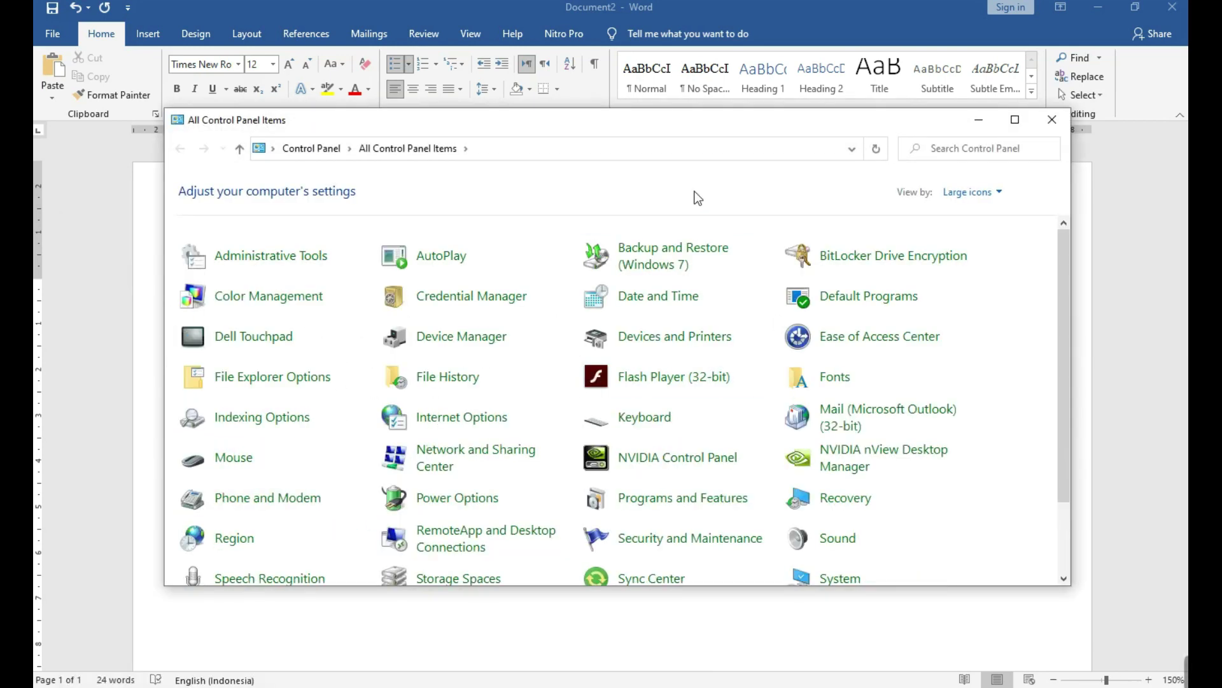
Set Control Panel's View by to Category and recentre the window.
drag(553, 125, 440, 144)
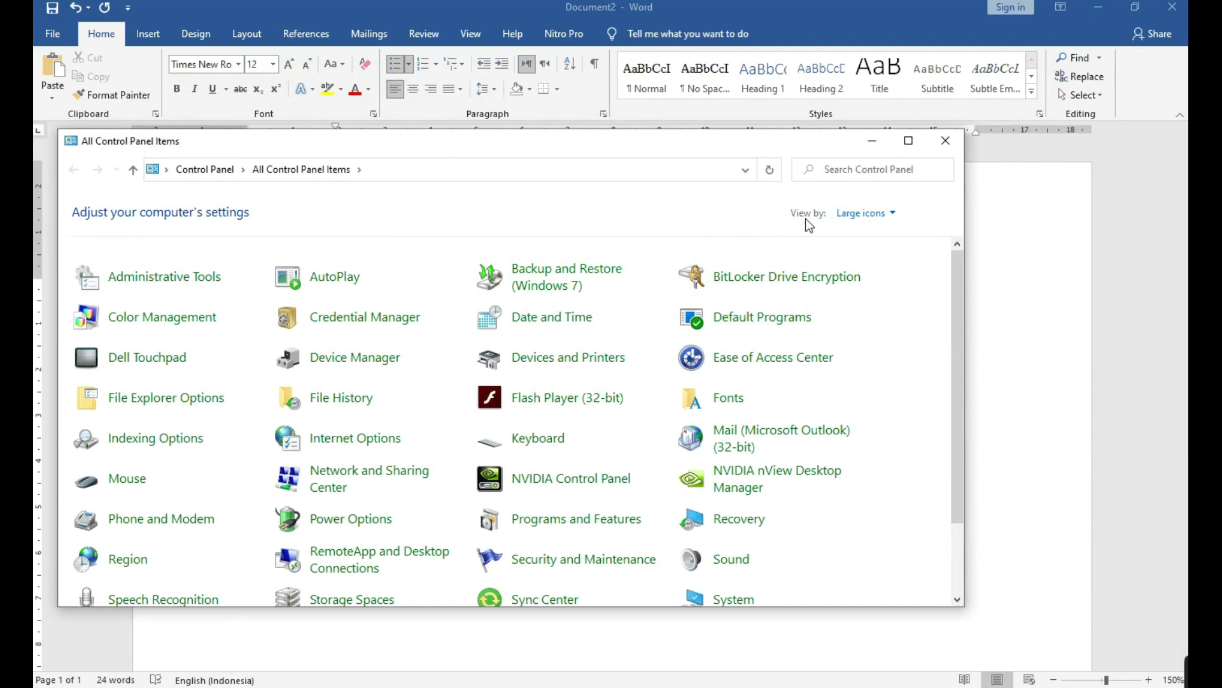
click(880, 218)
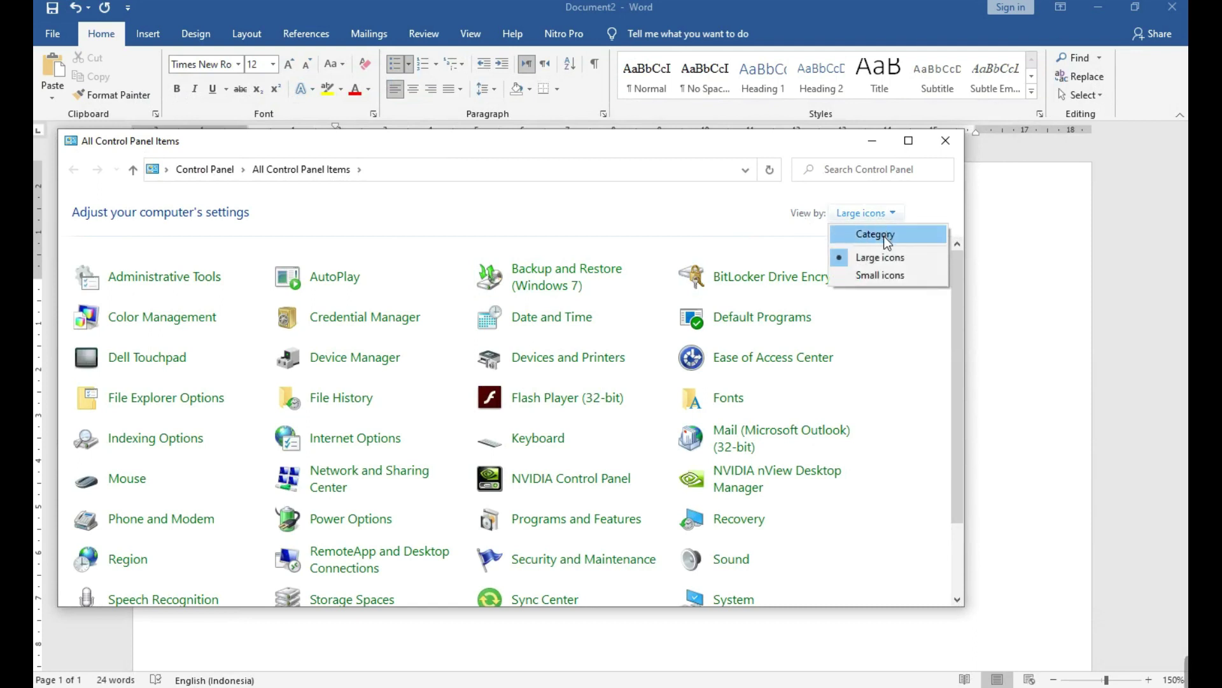
click(883, 236)
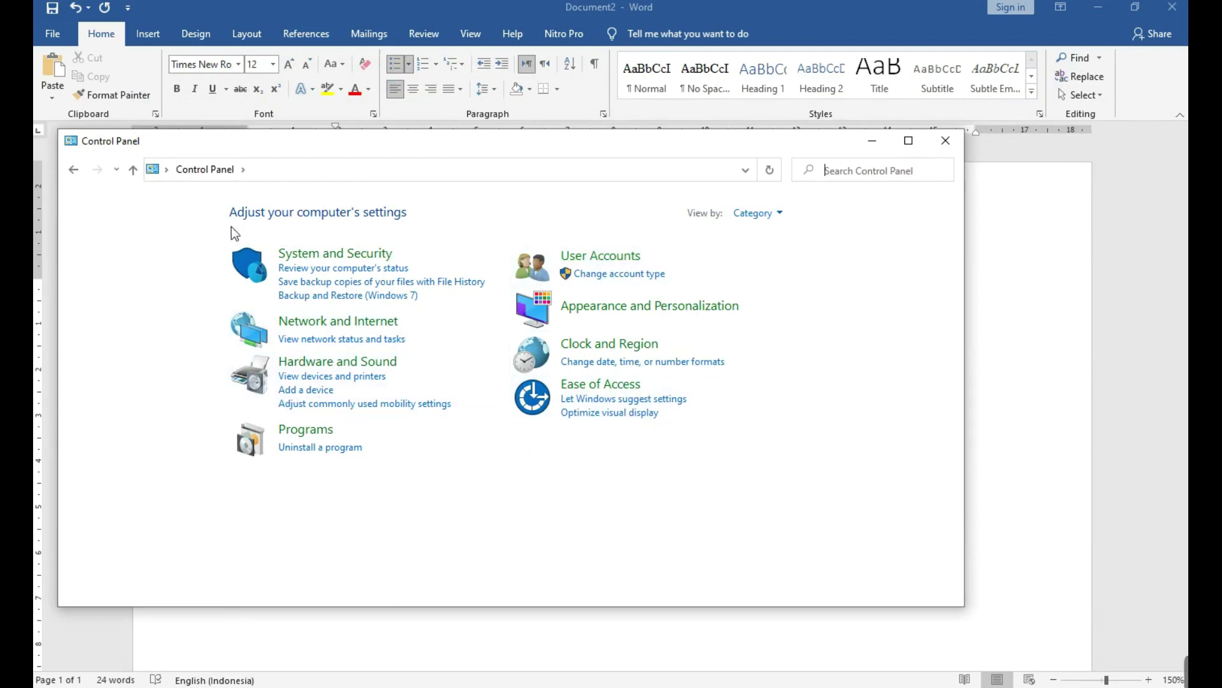
drag(470, 139, 573, 192)
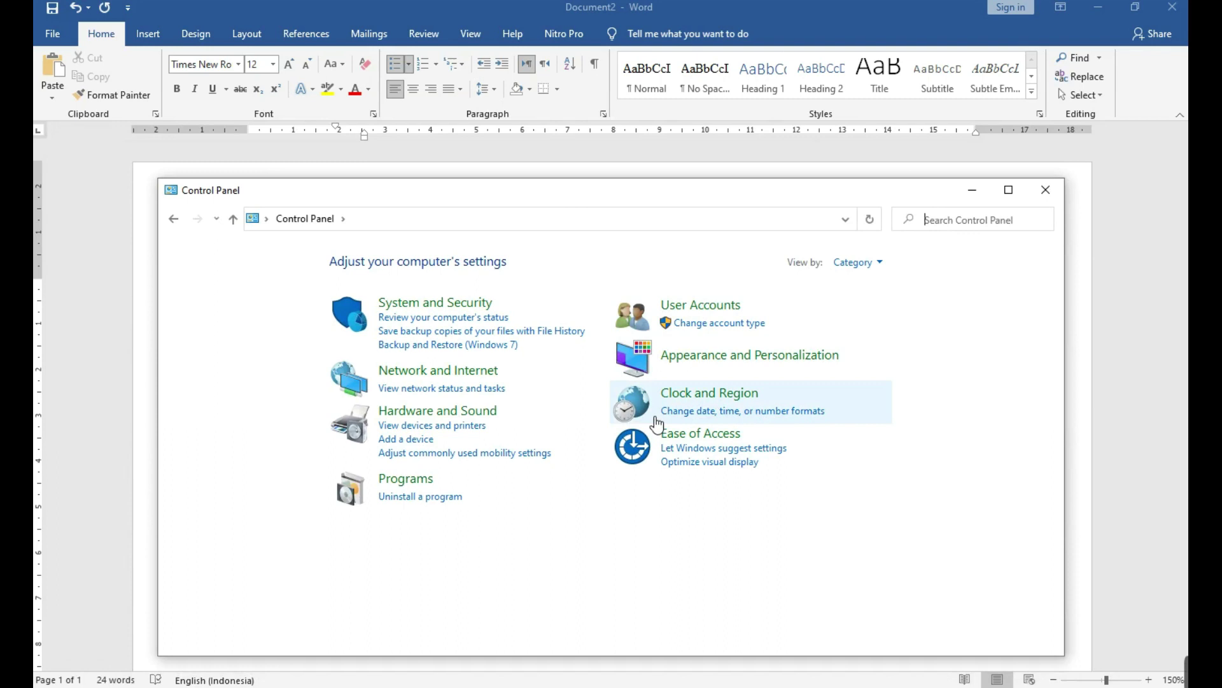
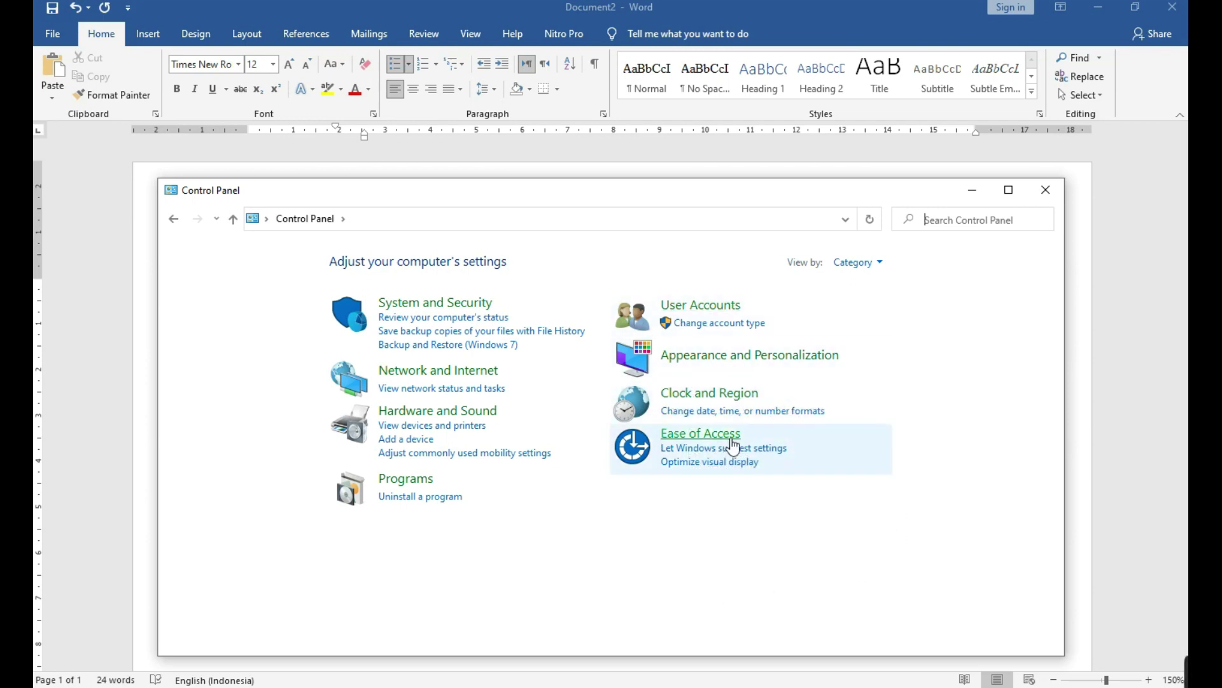
Open Clock and Region's date, time and number format settings in Control Panel.
click(790, 422)
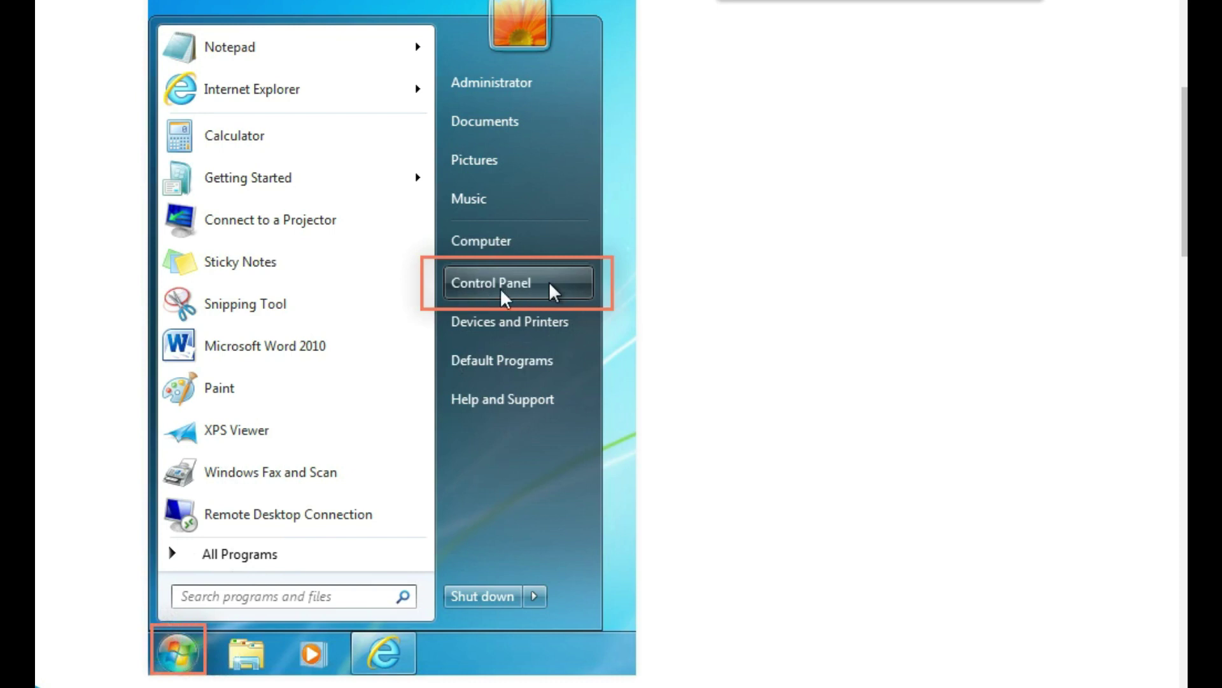
Scroll down to the Windows 7 Start menu picture showing Control Panel.
scroll(507, 299, down, 10)
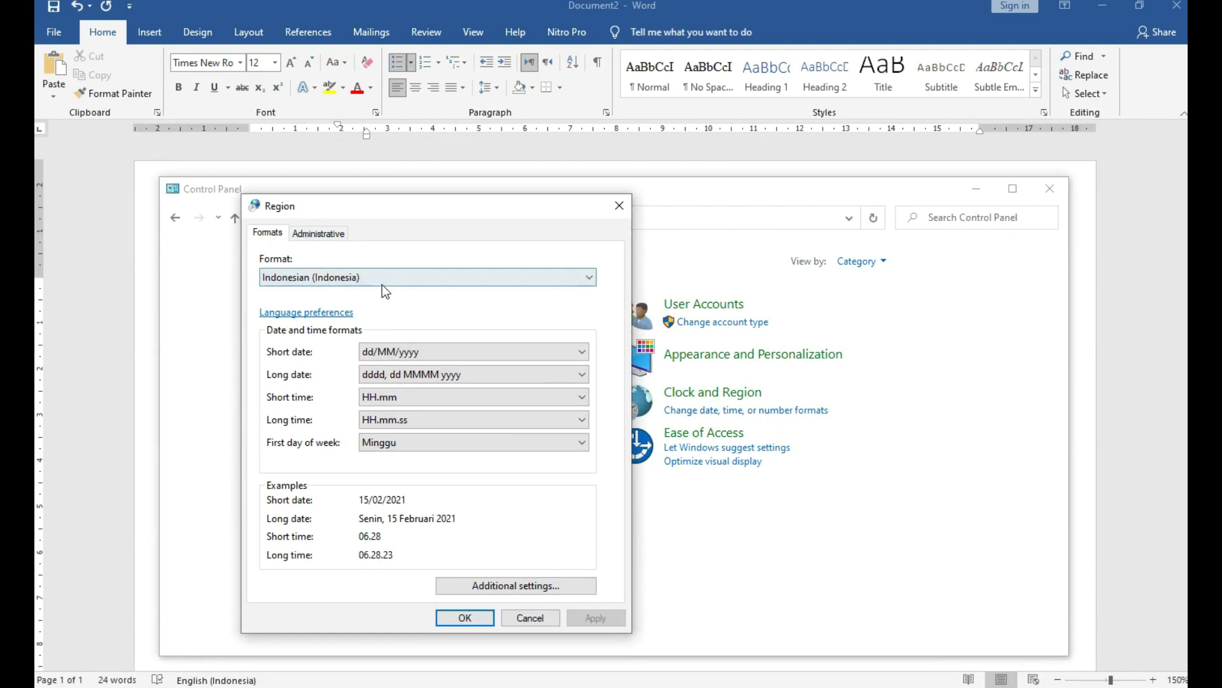
Keep the Indonesian (Indonesia) format, inspect its number symbols, and cancel both dialogs unchanged.
click(382, 277)
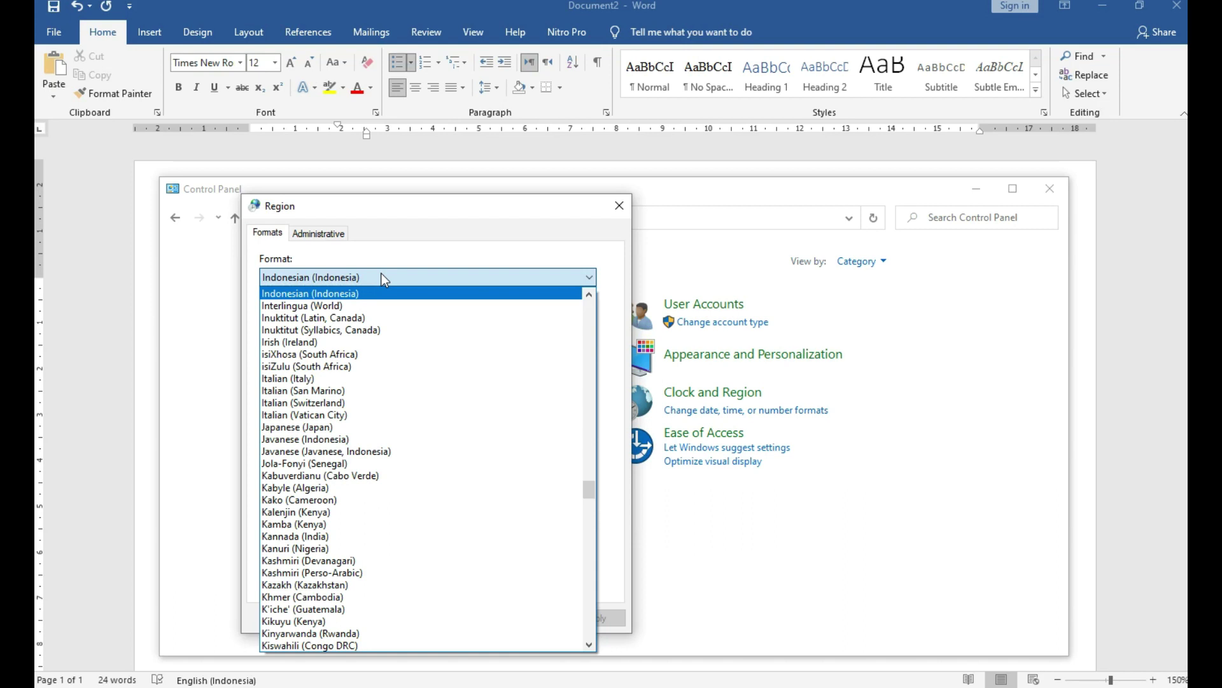
click(383, 275)
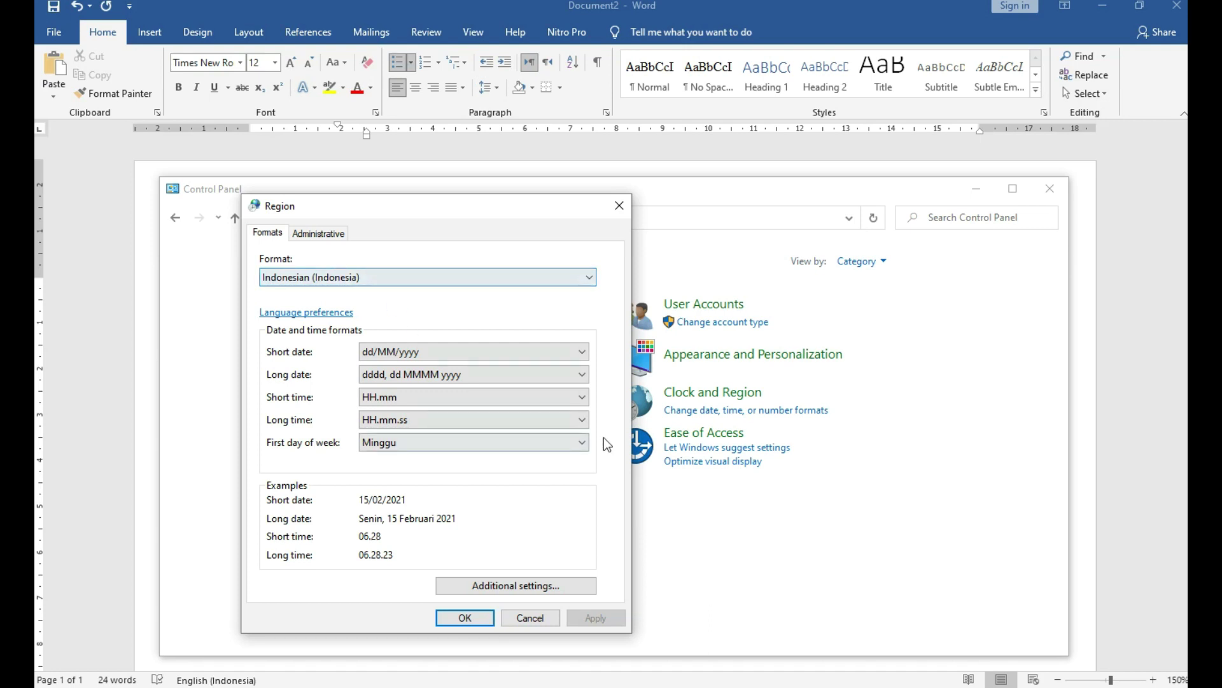
click(532, 586)
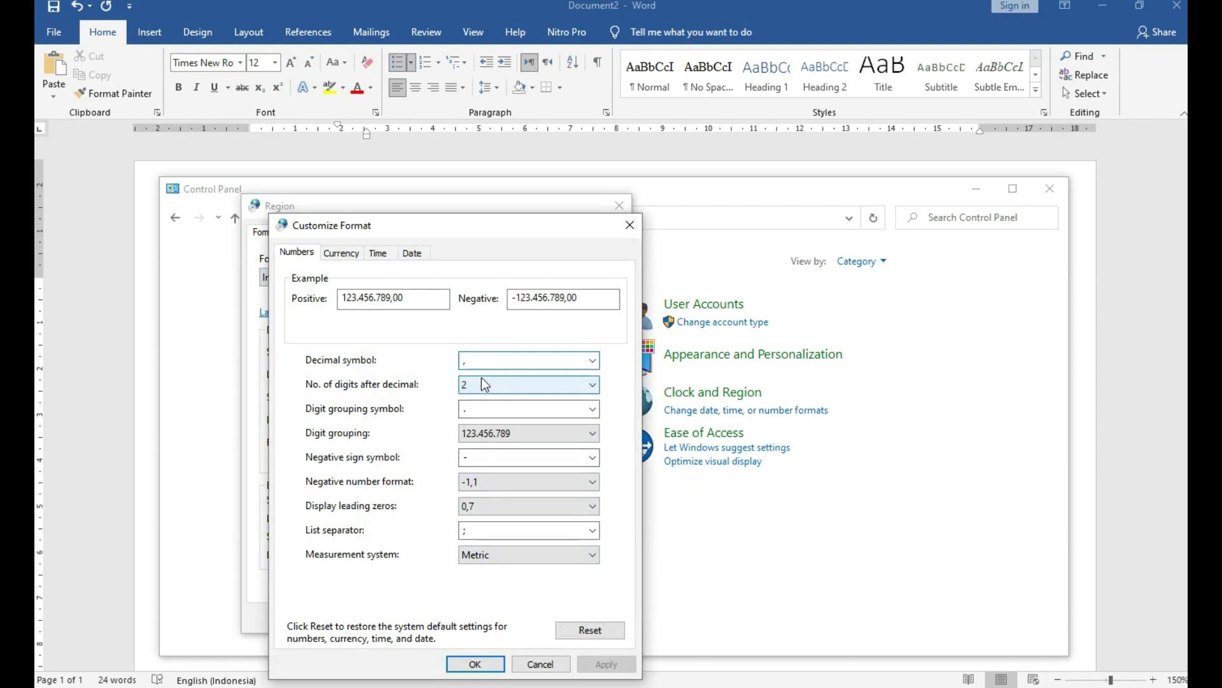
double_click(498, 411)
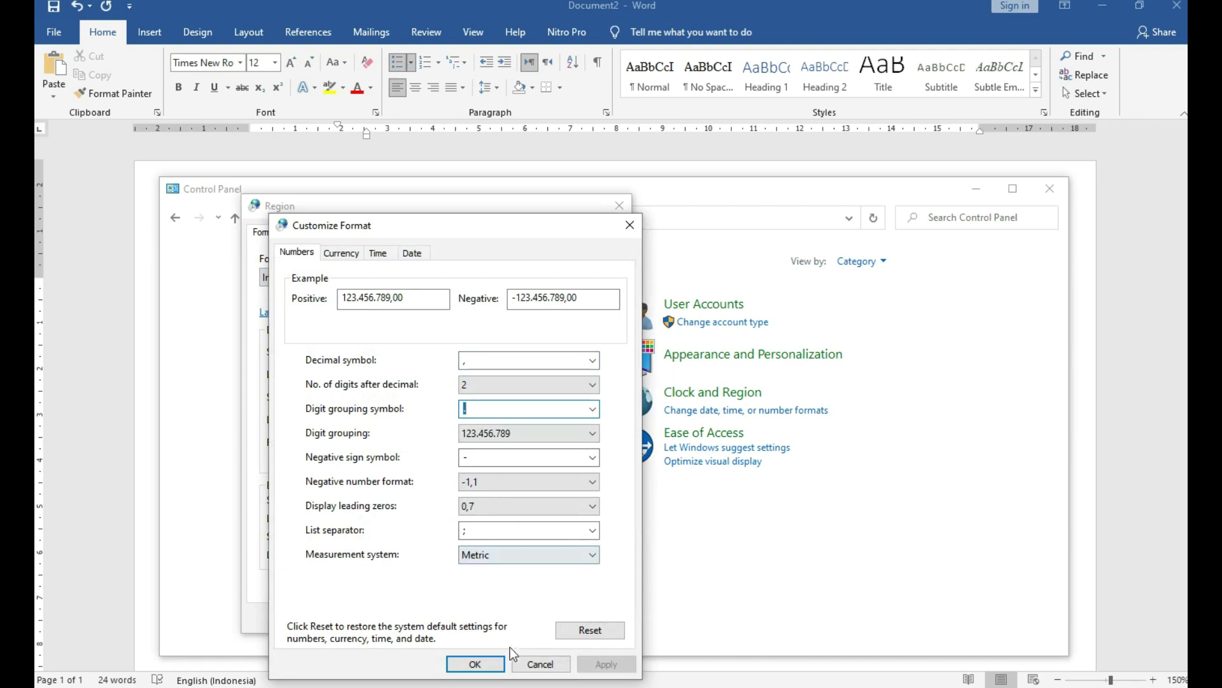
click(524, 665)
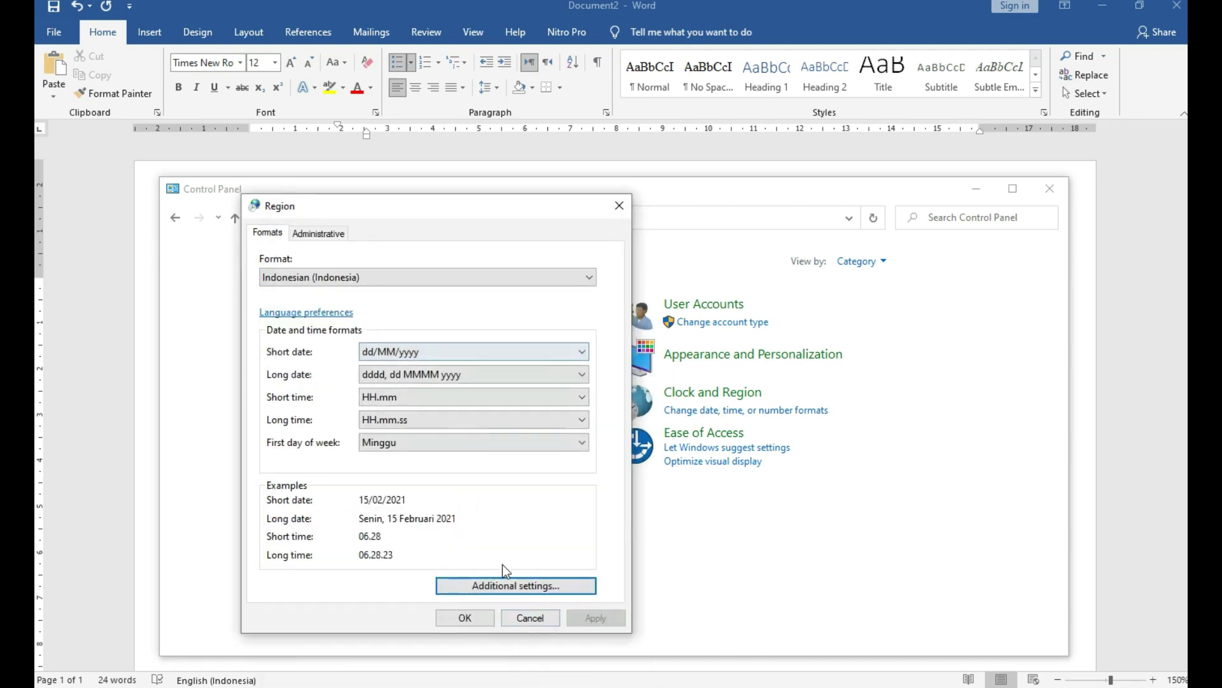
click(518, 619)
Close Control Panel and add a 'Format indo' / 'format eng' tabbed heading line below Win 10.
click(1051, 189)
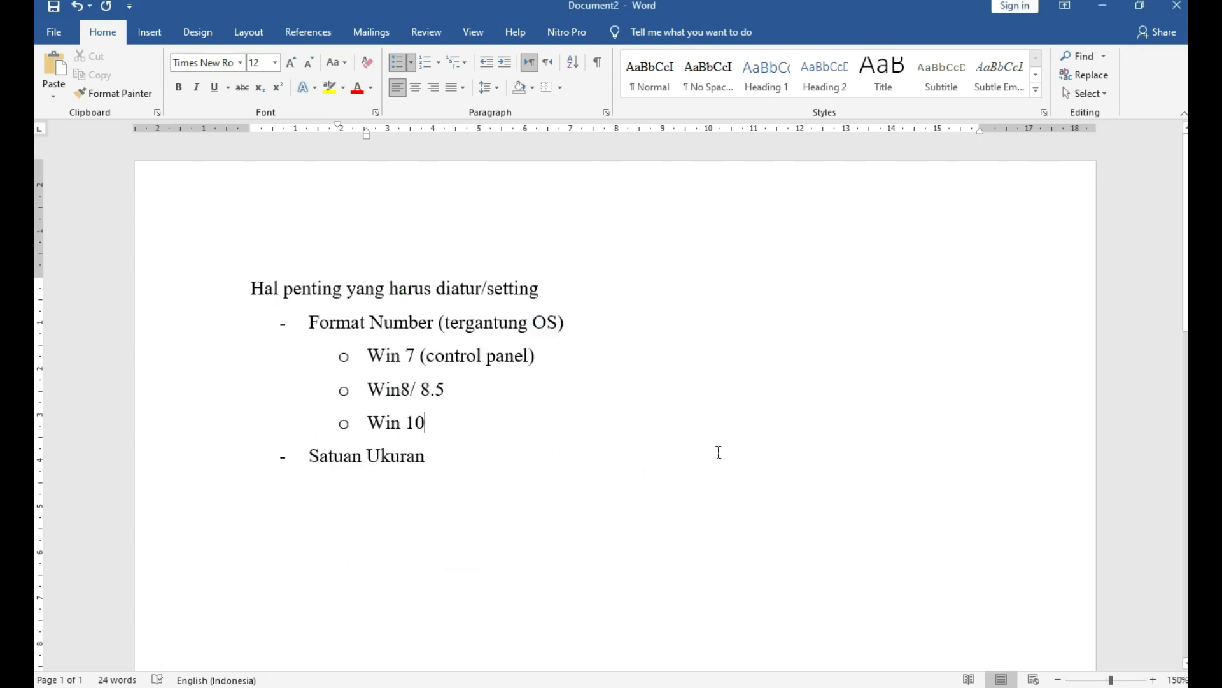
click(493, 549)
click(500, 440)
key(Return)
key(Return)
key(Return)
key(Return)
key(Return)
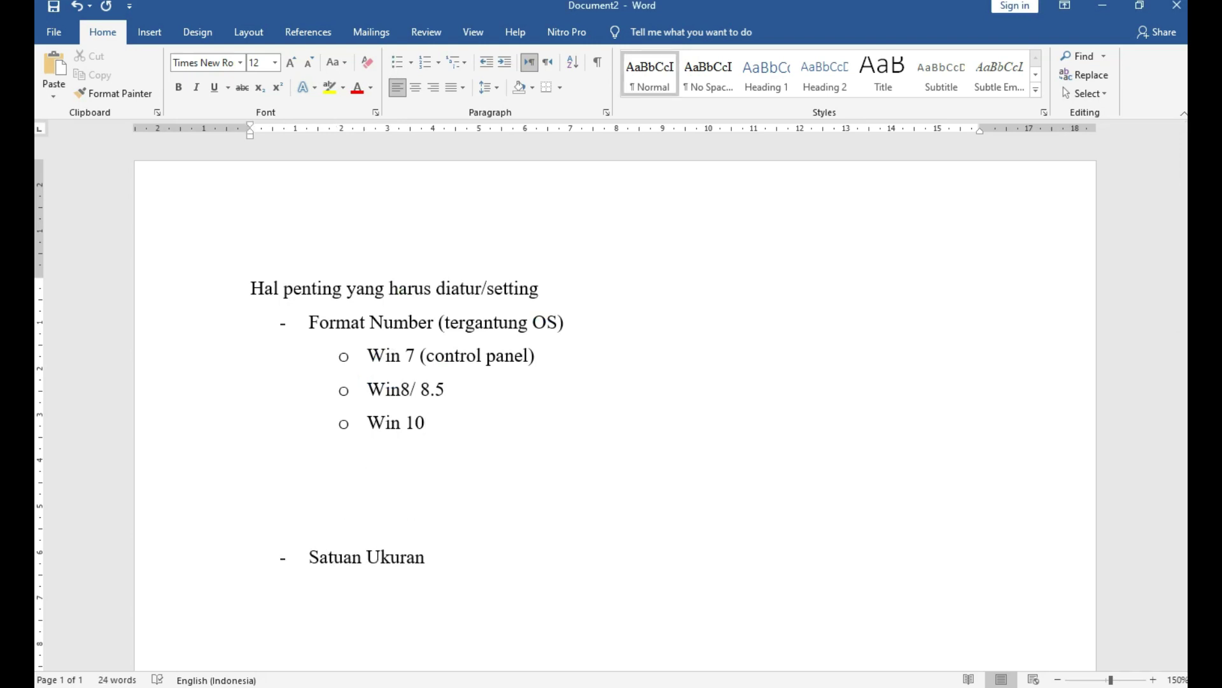
text(format io)
text(ndo)
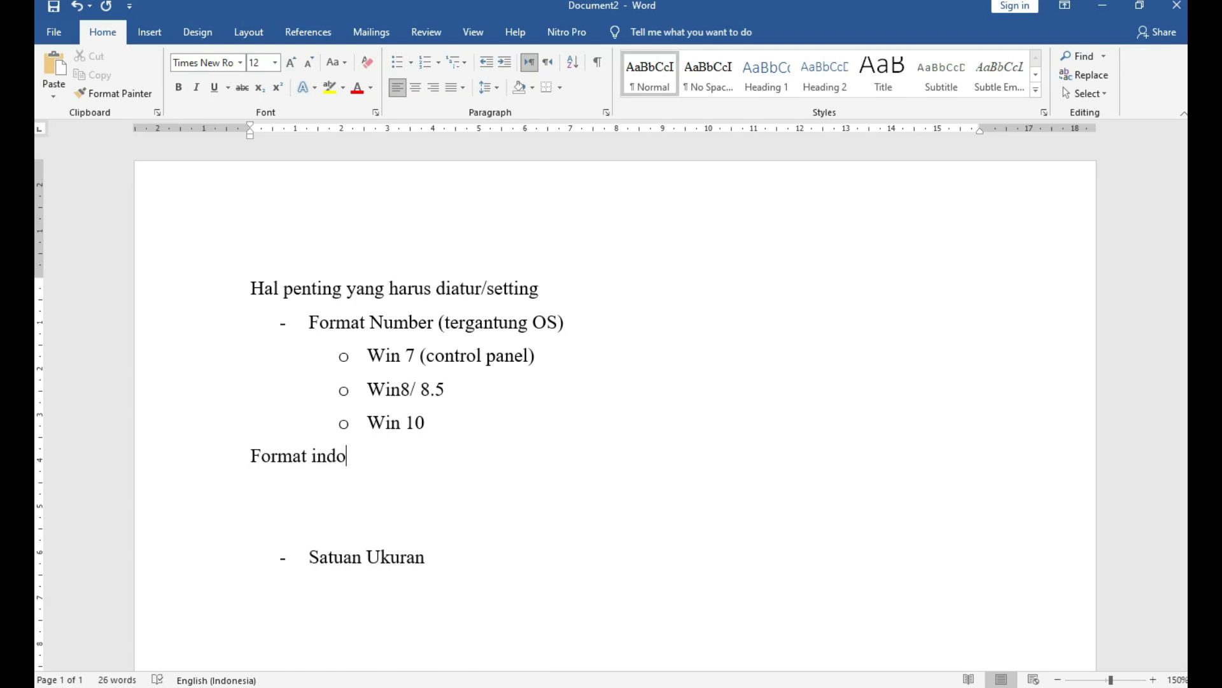
key(Home)
key(Tab)
key(End)
text(format eng)
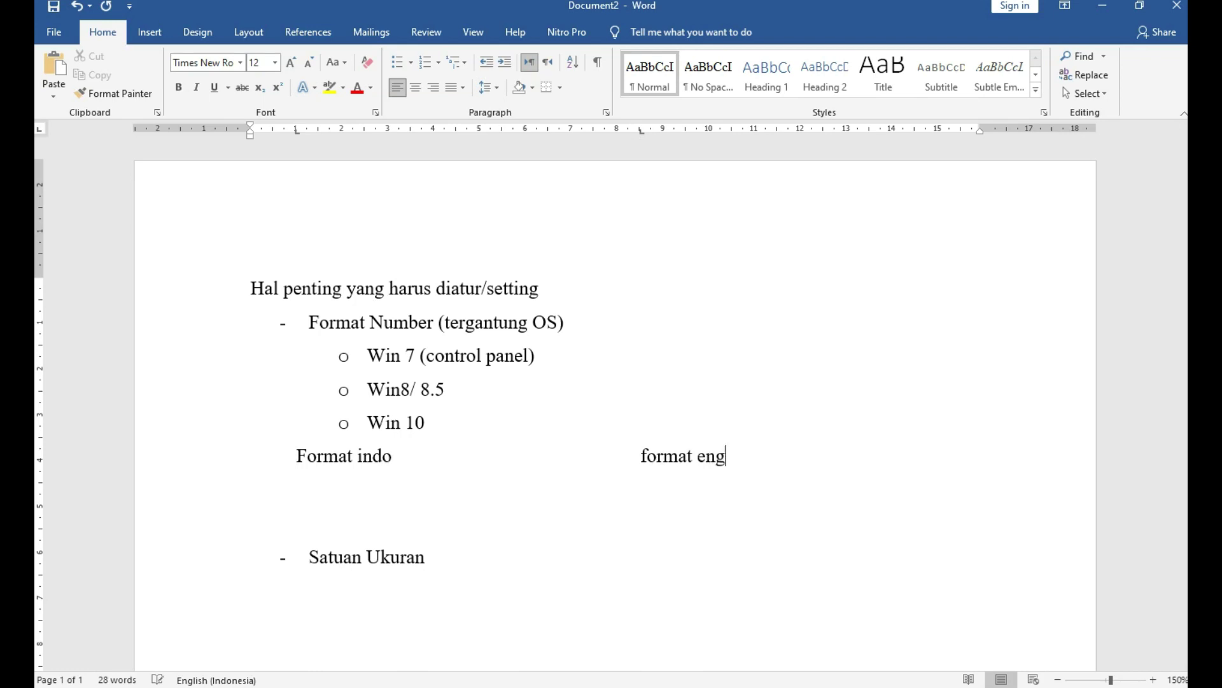
key(Return)
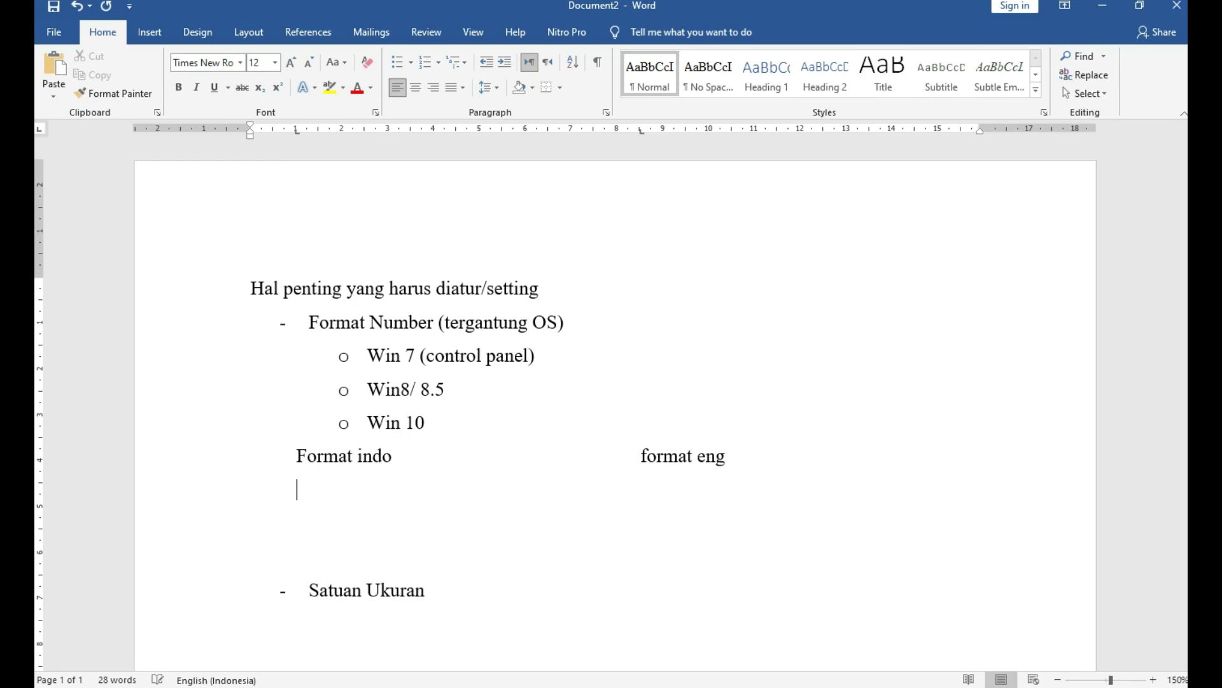
Add the row Ipk = 3,76 versus ipk = 3.76, then type Nominal uang = 13.500 below.
text(ipk = 3,76)
key(Tab)
text(ipk = 3.)
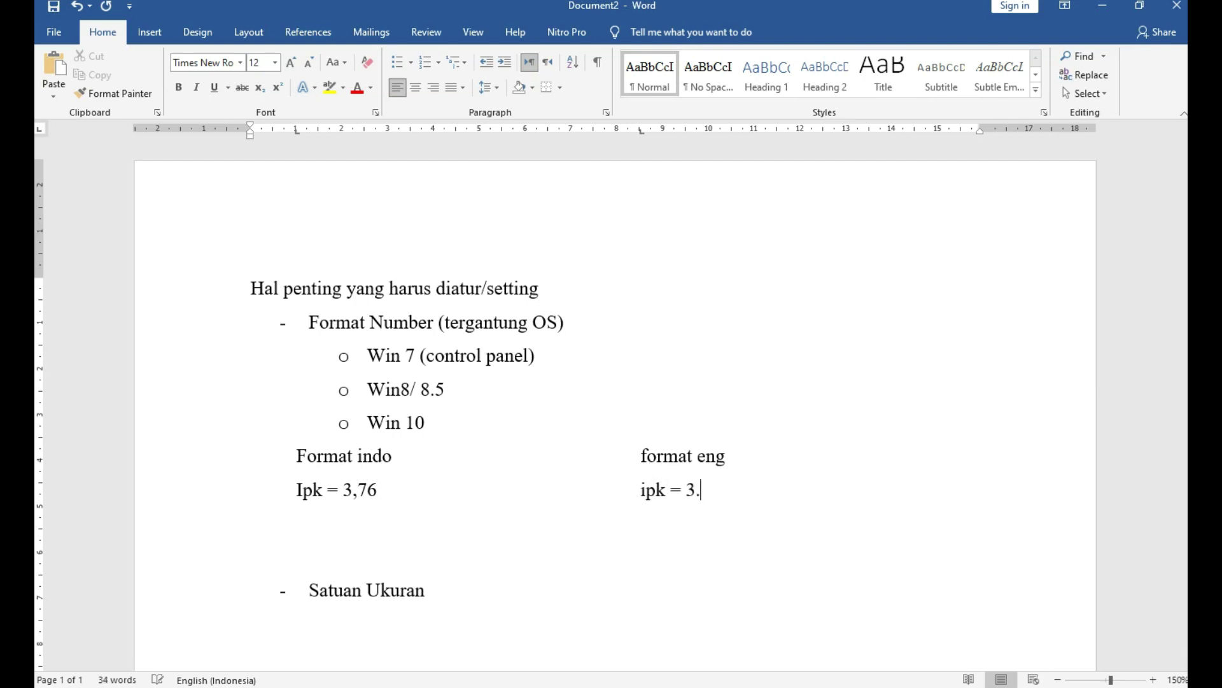
text(76)
key(Return)
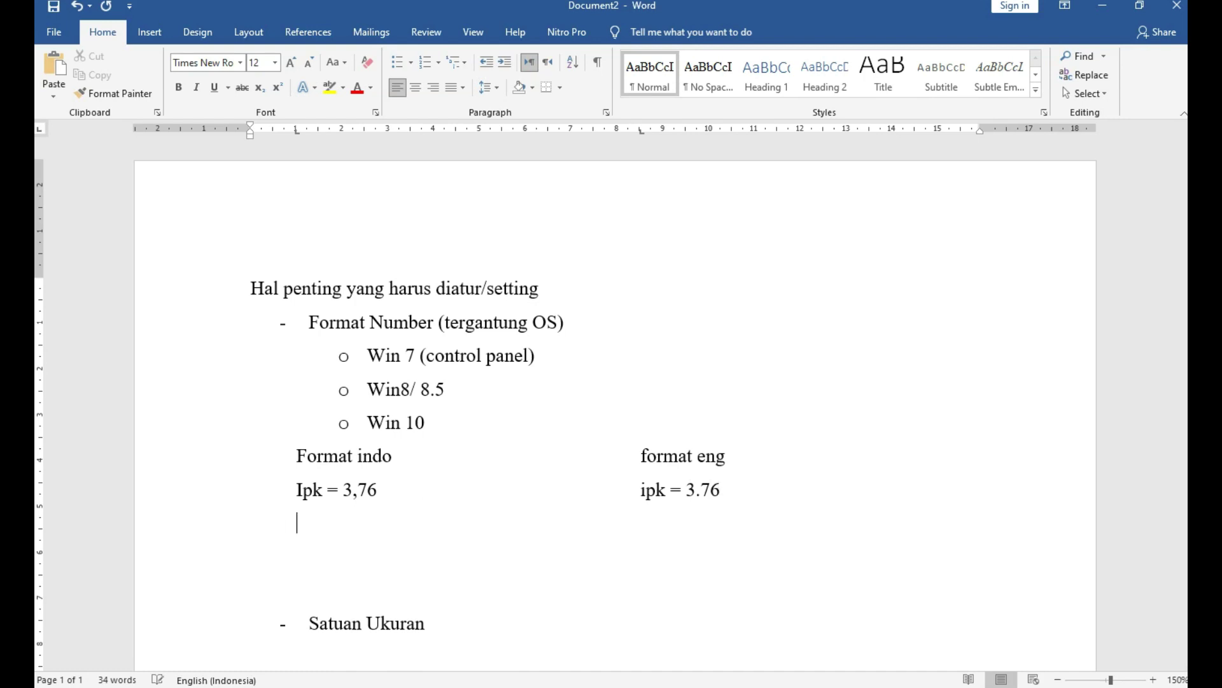
text(nominal uang)
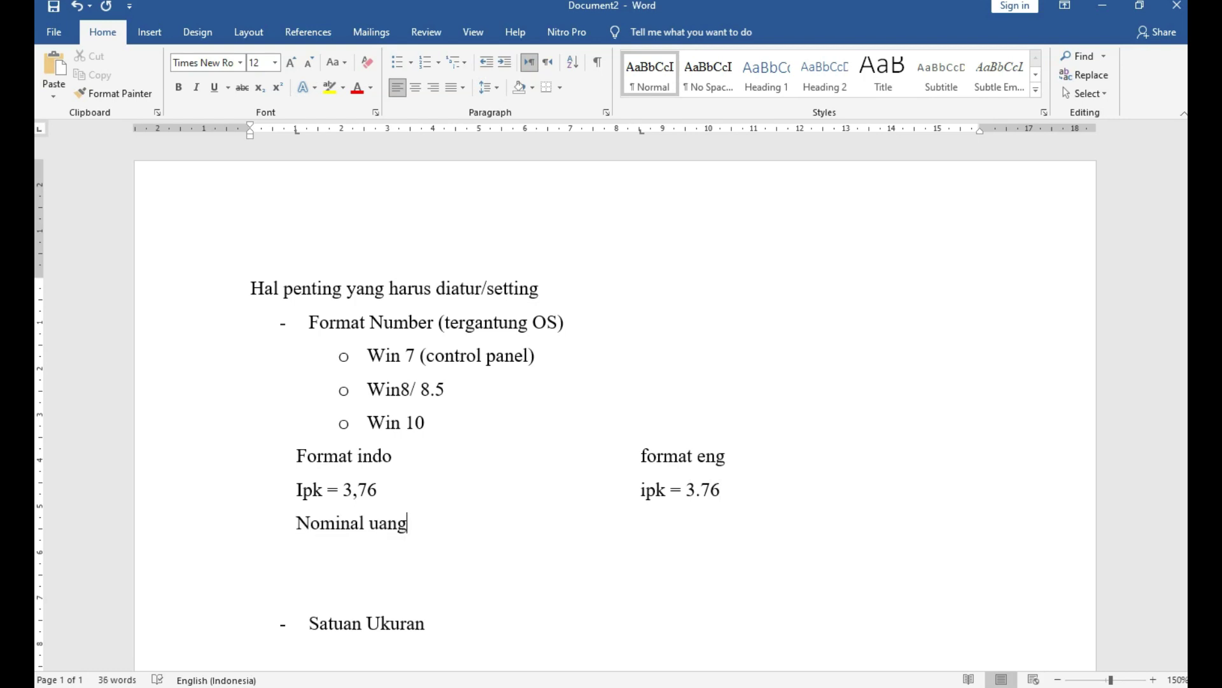
text( = 13.500)
key(Tab)
Pair nominal uang = 13,500 in the English column and type 3.780 mb = 3,78 GB below.
text(nominal )
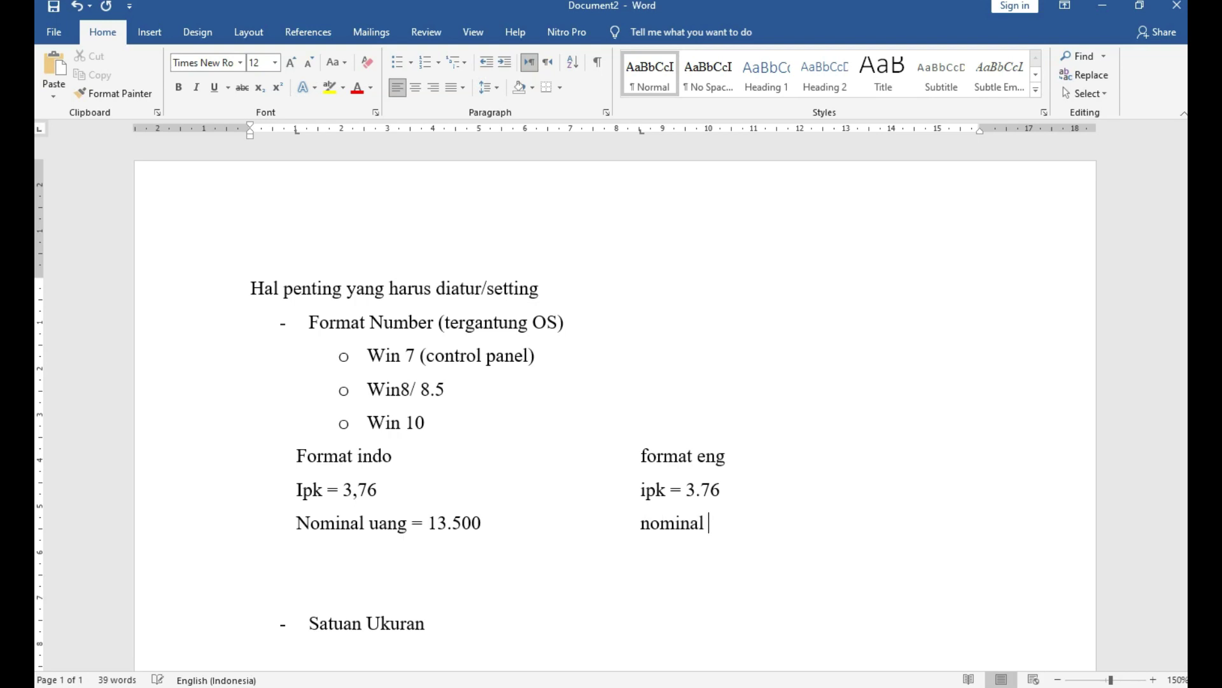
text(uang = 13,500)
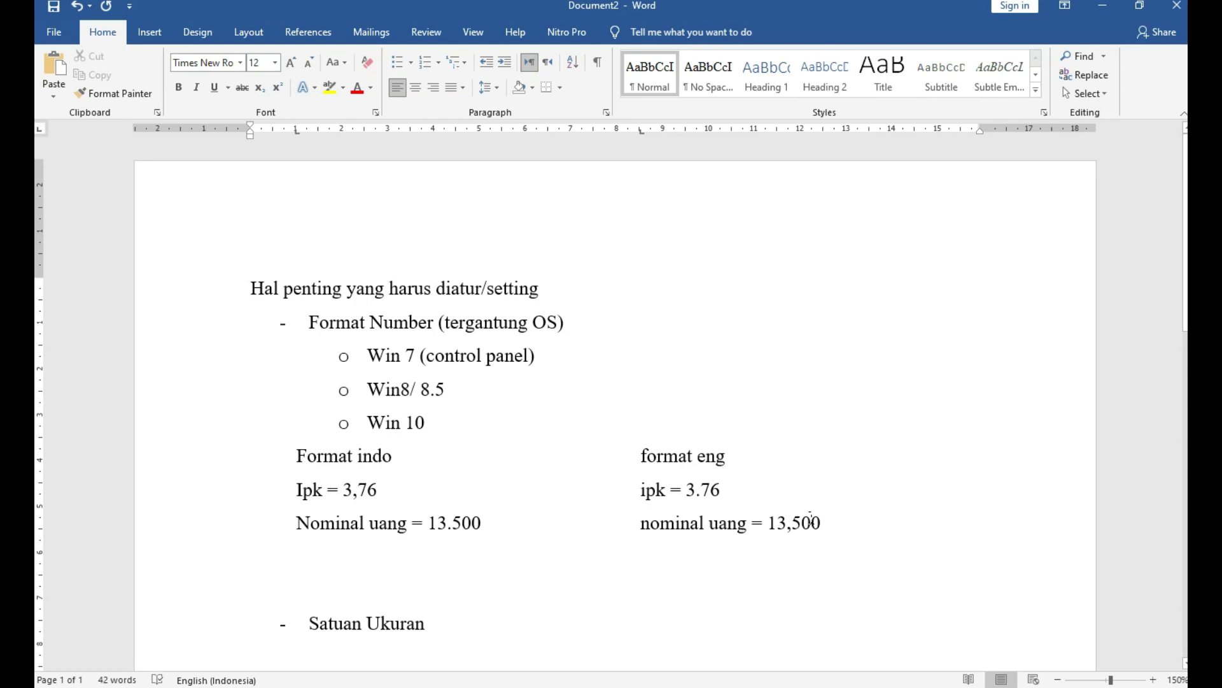
key(Return)
key(Tab)
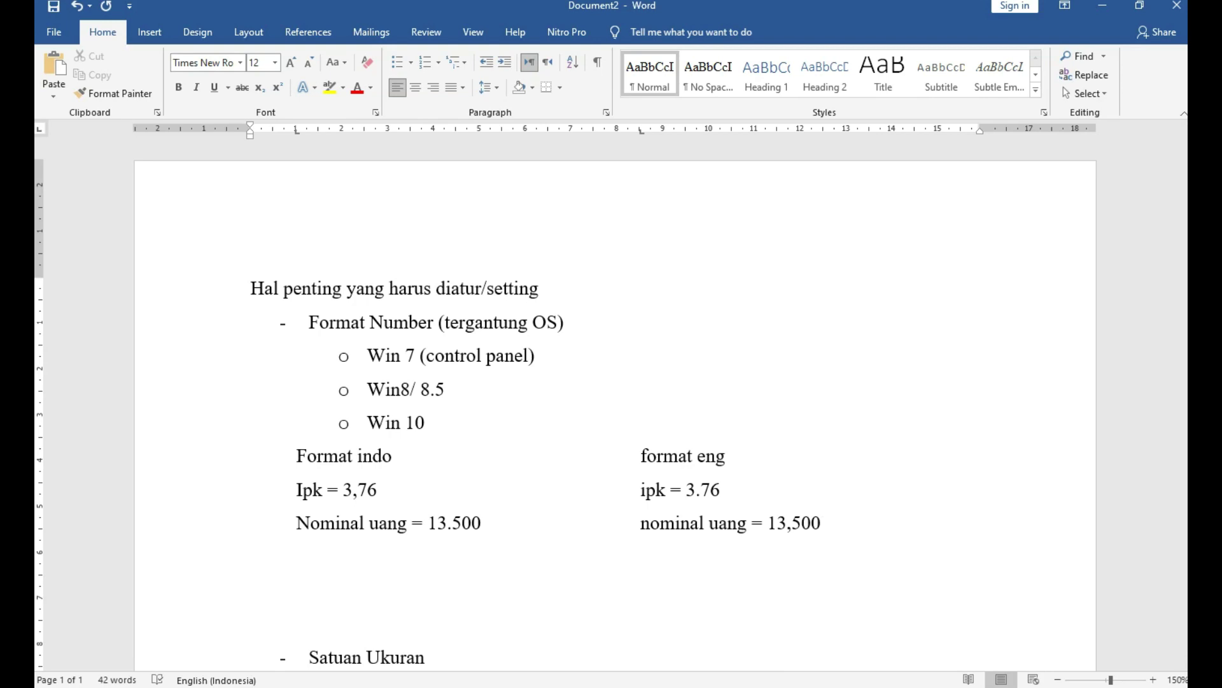
text(3.)
text(780 mb = 3,)
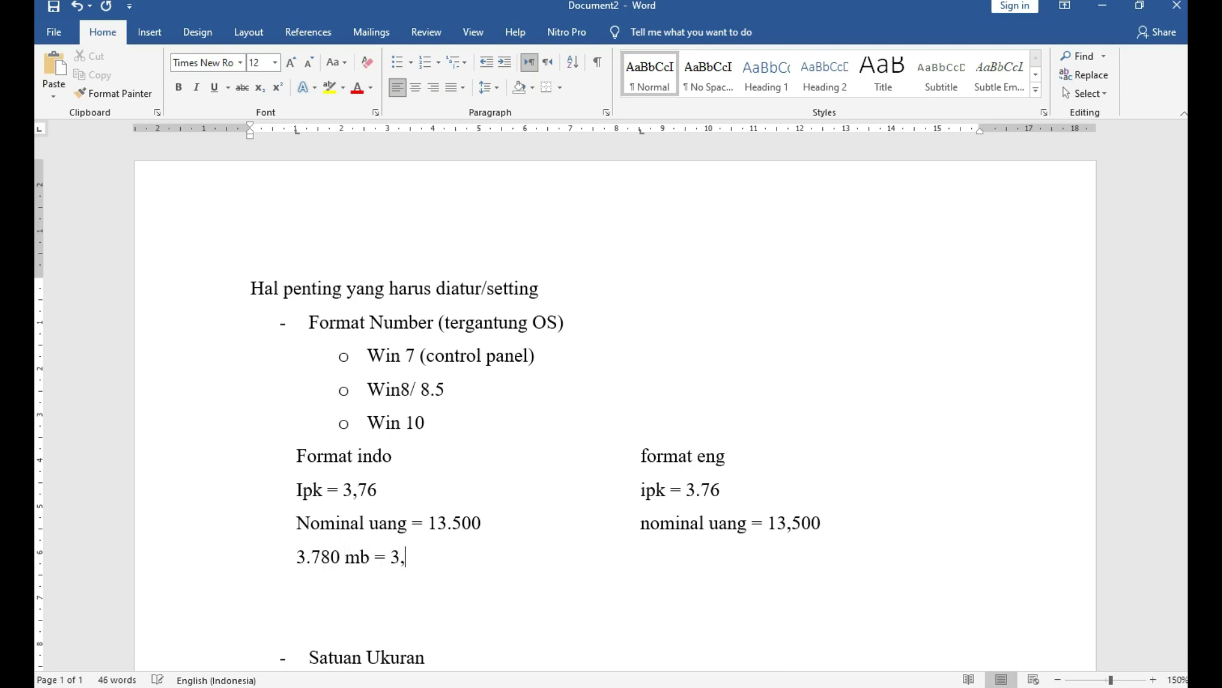
text(78 GB)
Type 3,780 mb = 3.78 GB in the English column, then open the Start menu.
text(3,)
text(780 m)
text(b =)
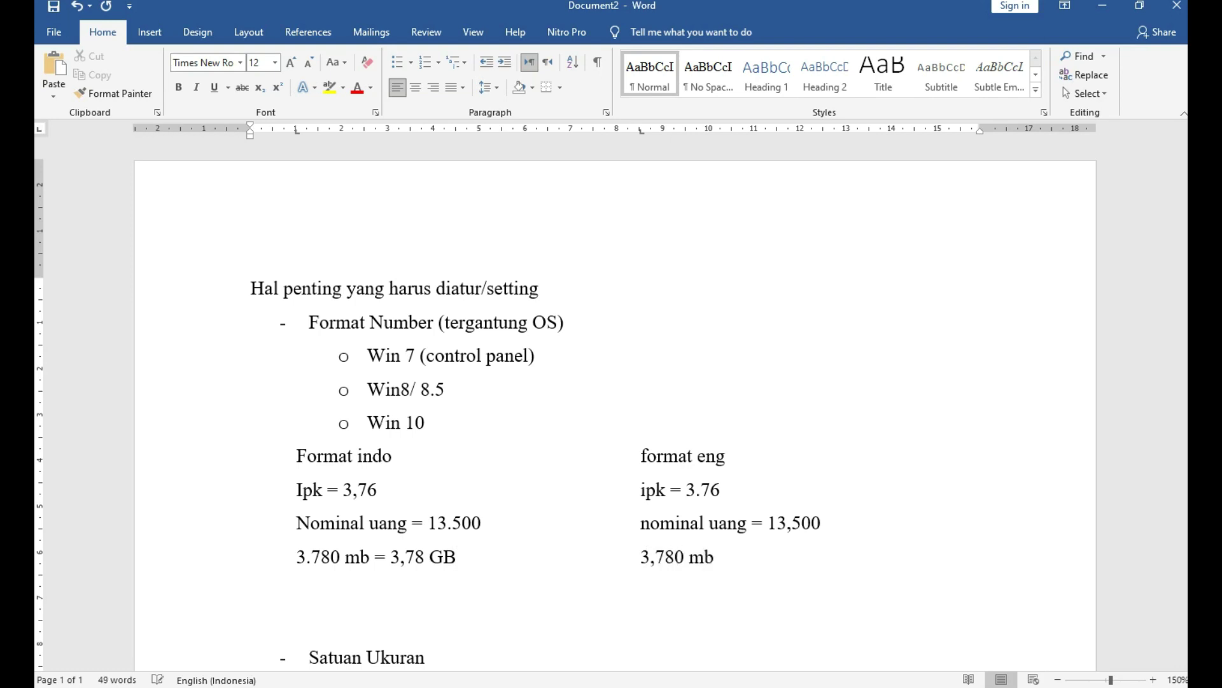
text( 3.78 GB)
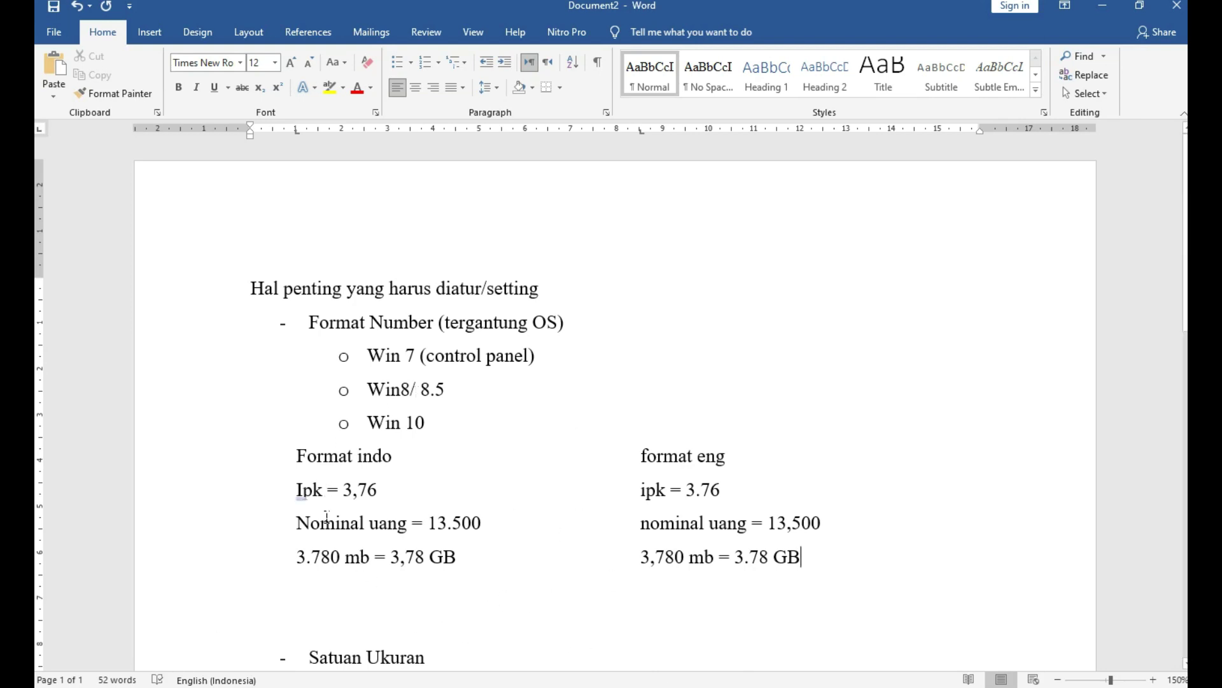
click(44, 684)
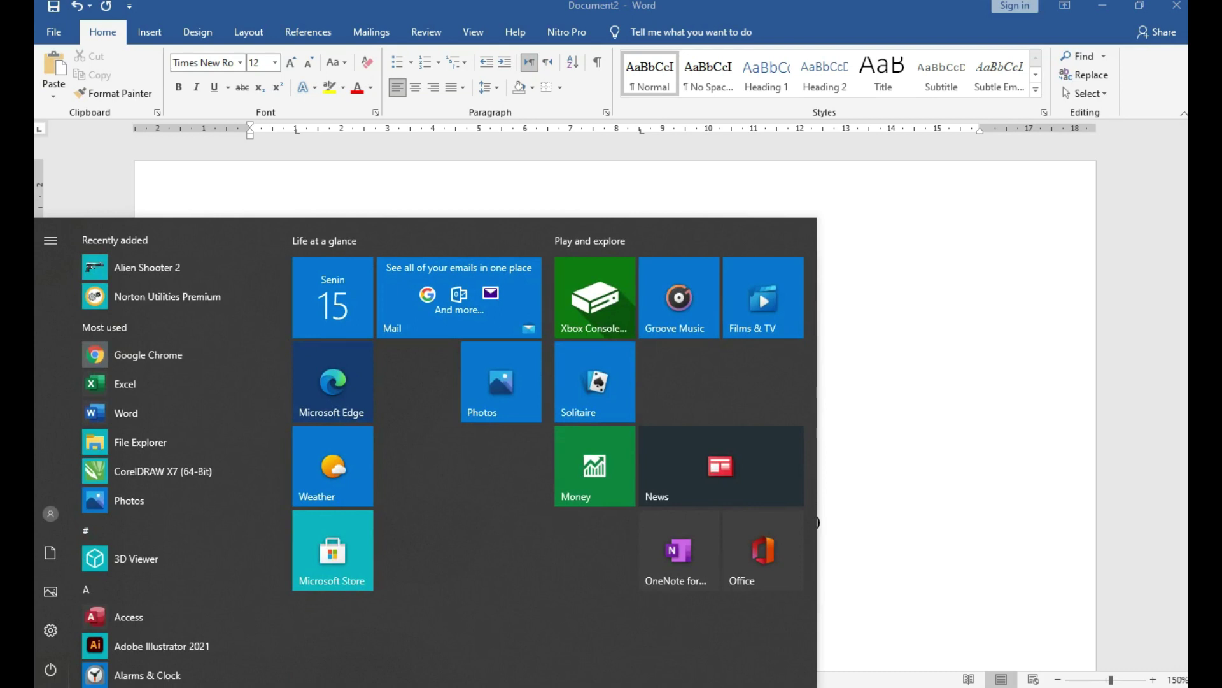
Open Control Panel via 'panel' search, confirm Region format is Indonesian (Indonesia), then close it.
text(panel)
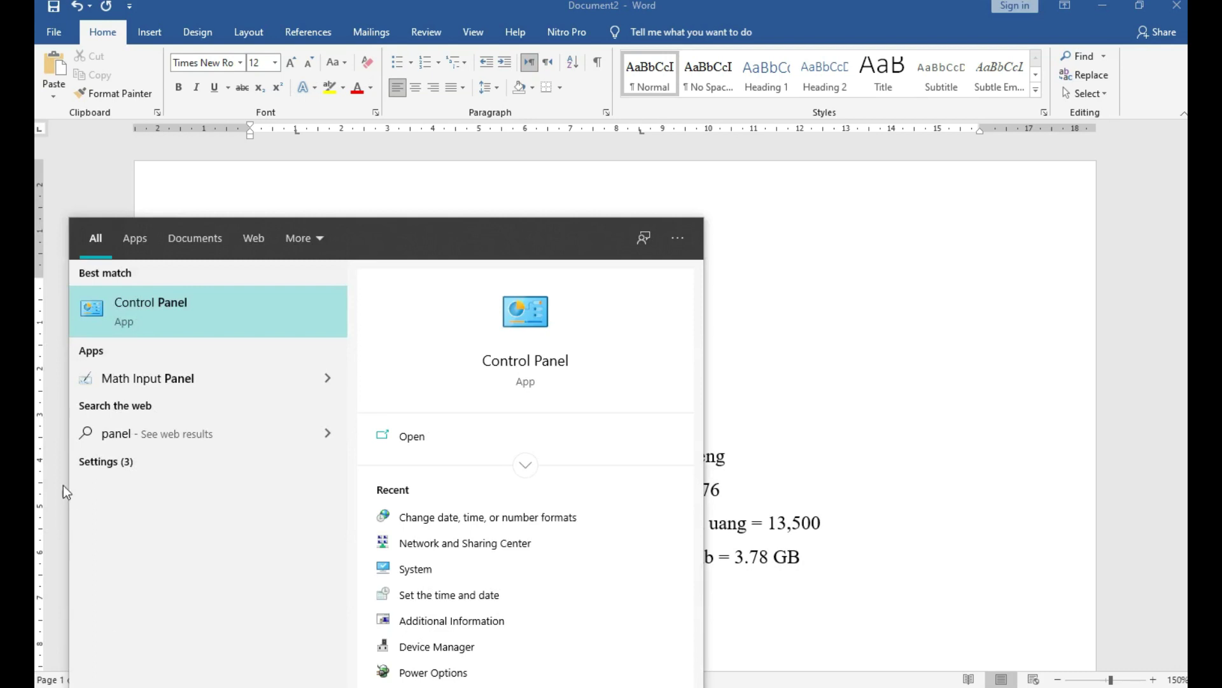
click(132, 301)
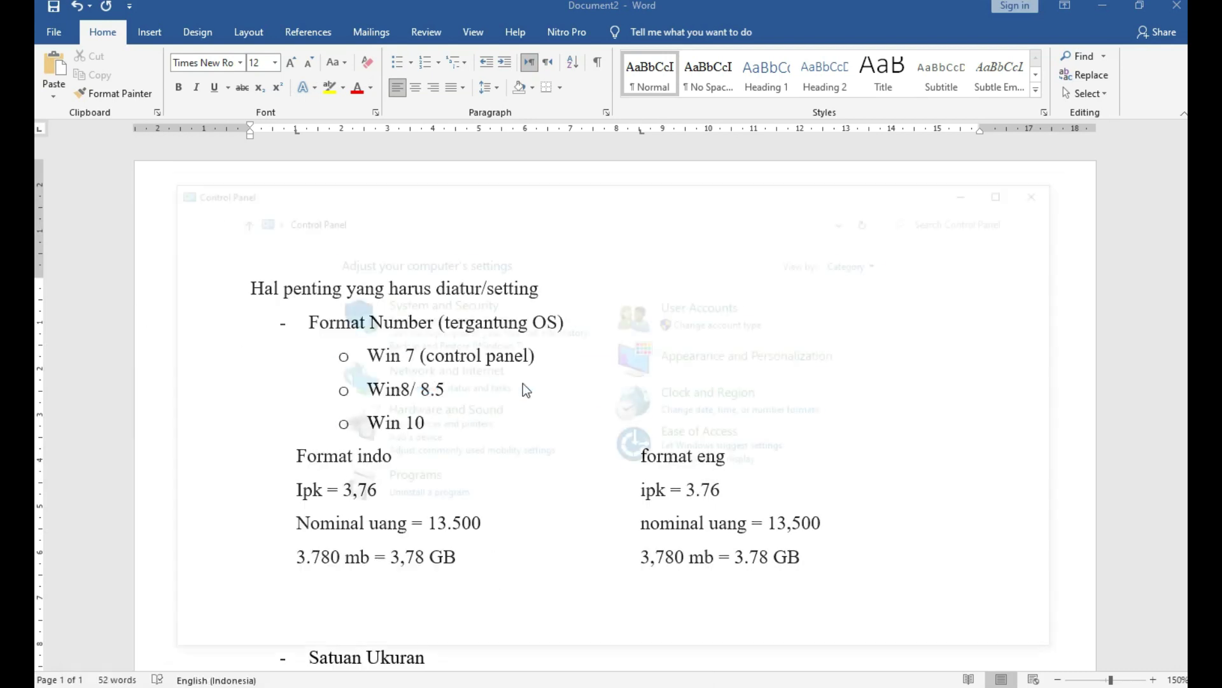
click(882, 263)
click(881, 262)
click(882, 262)
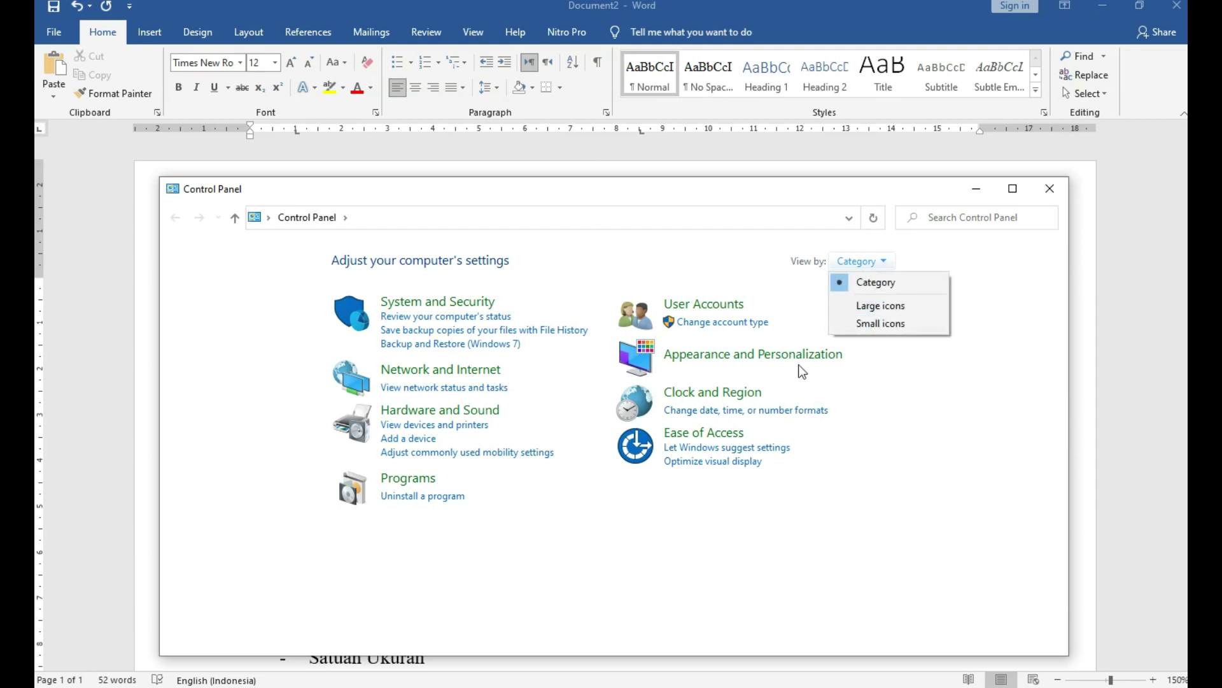
click(778, 414)
click(792, 412)
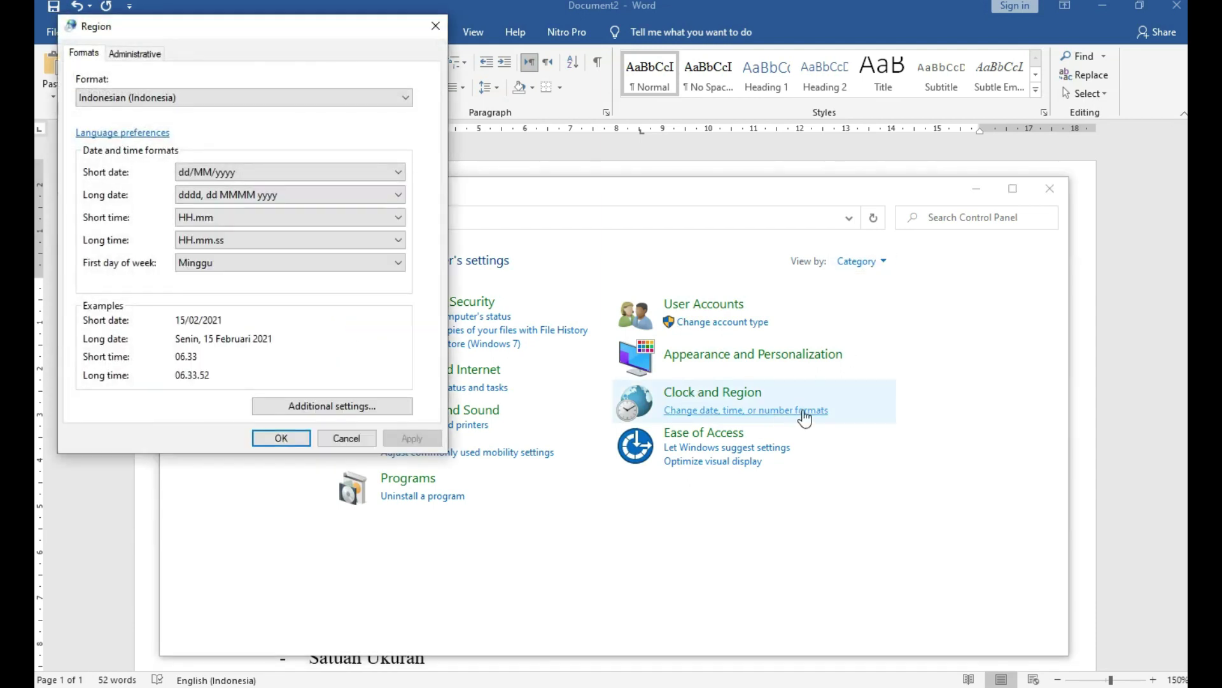
click(150, 98)
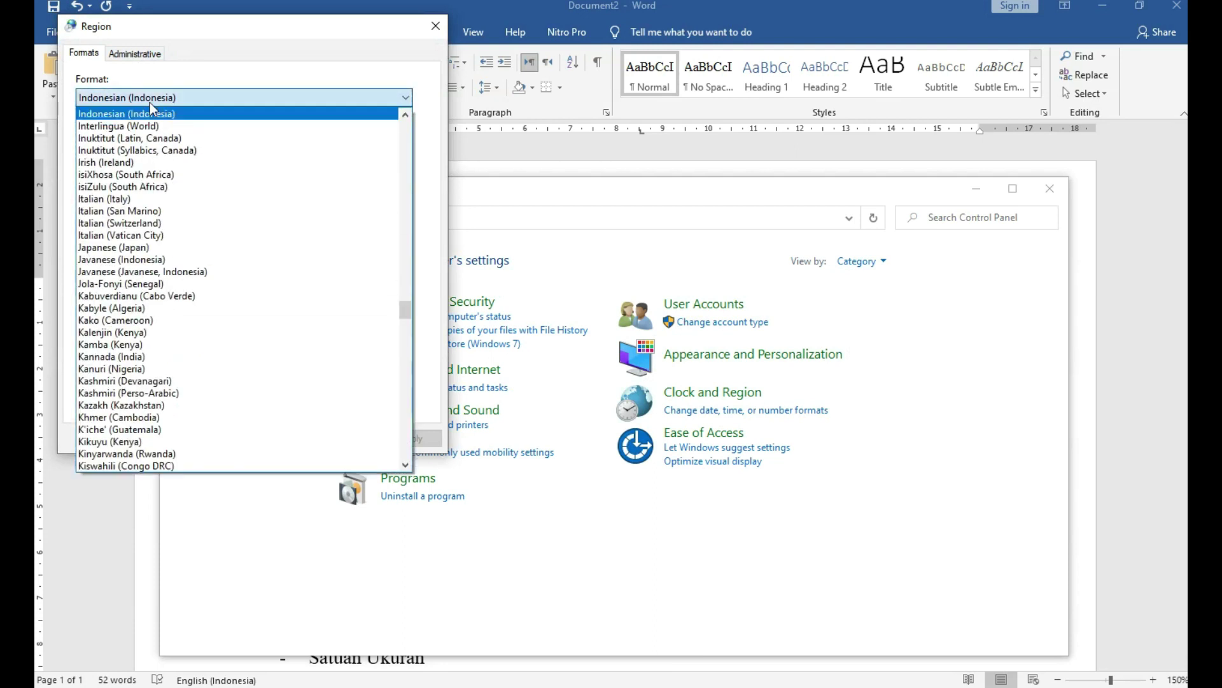
click(150, 102)
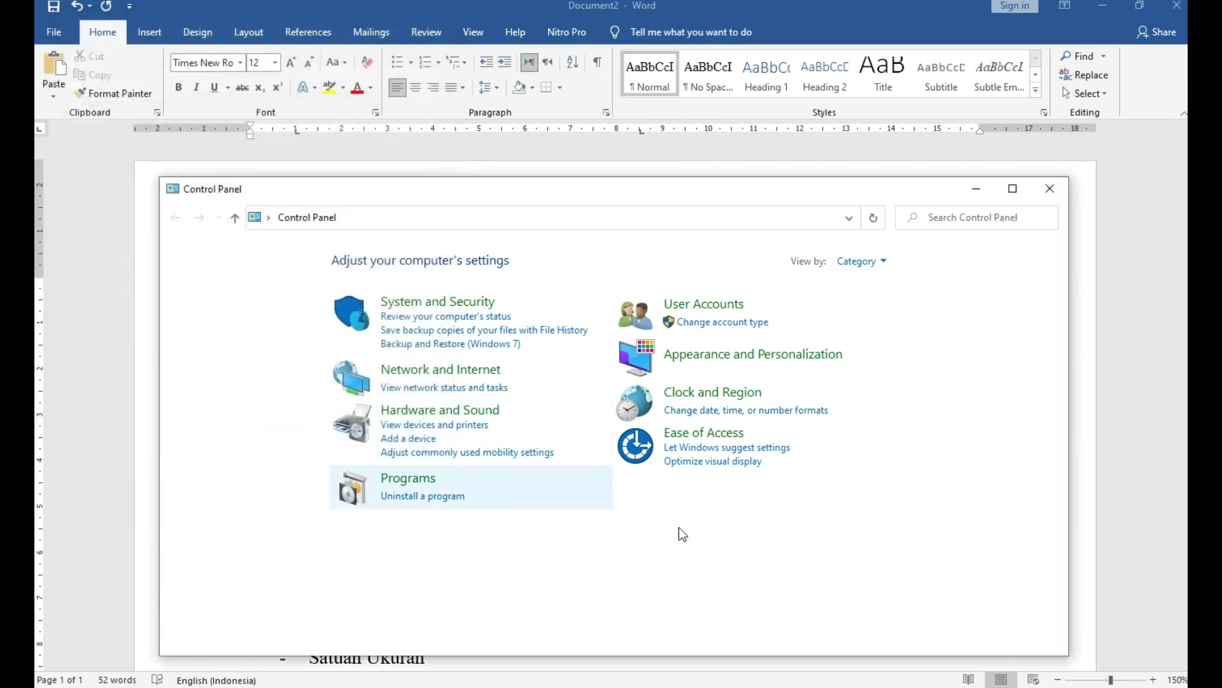
click(1053, 192)
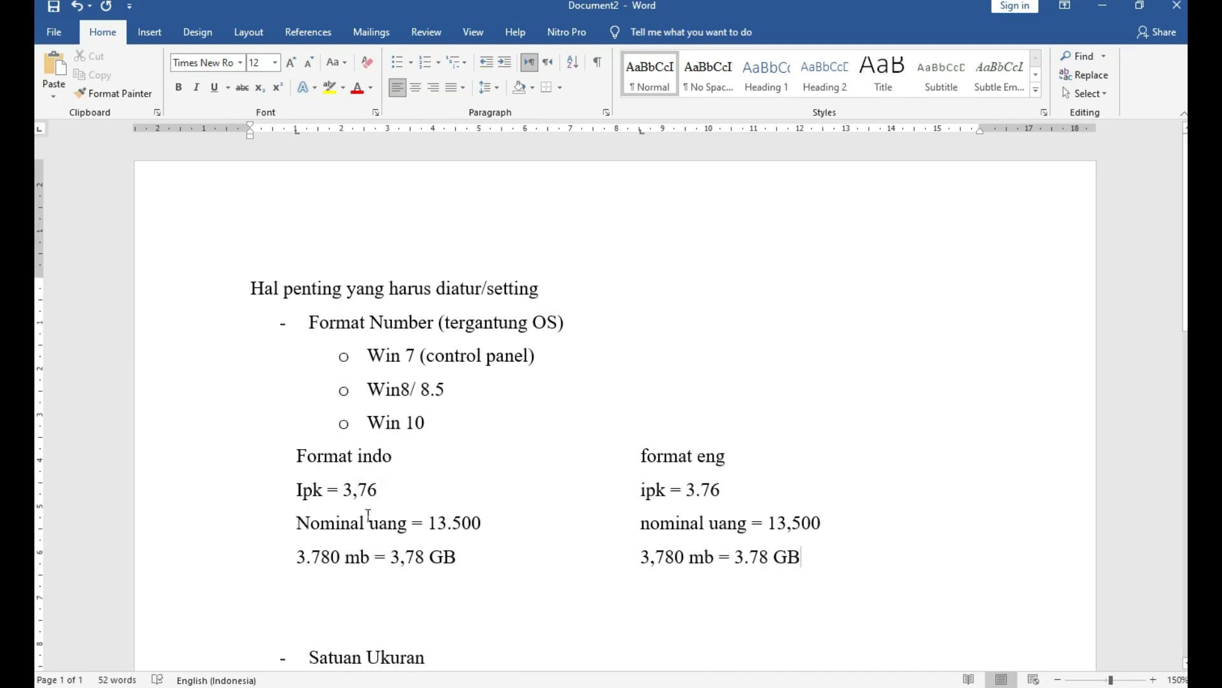
Append '(cm)' after Satuan Ukuran on the bottom dash item of the notes.
click(418, 457)
scroll(468, 501, down, 3)
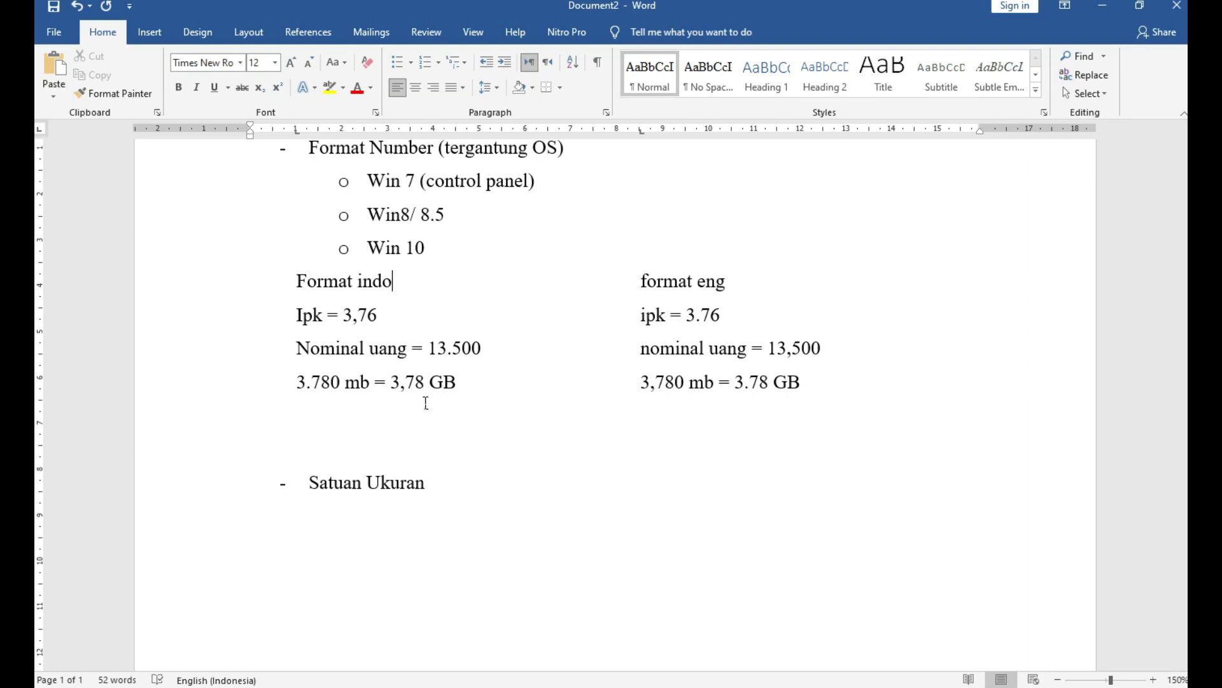
scroll(423, 472, down, 1)
click(417, 471)
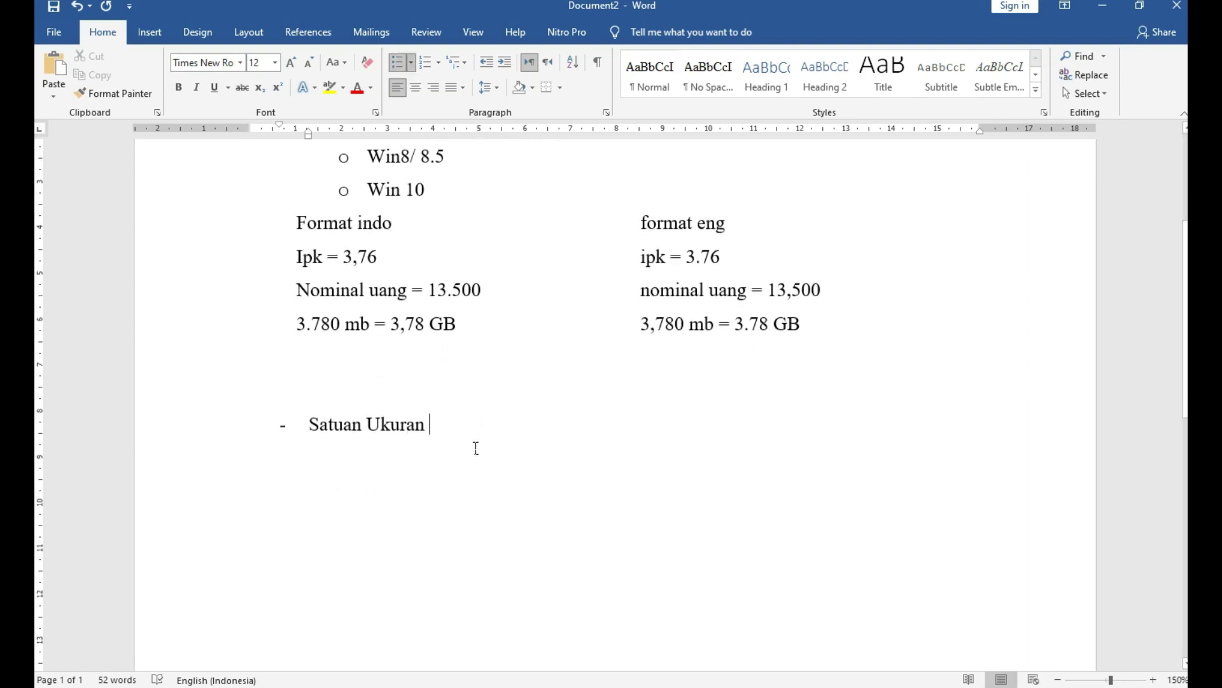
text(()
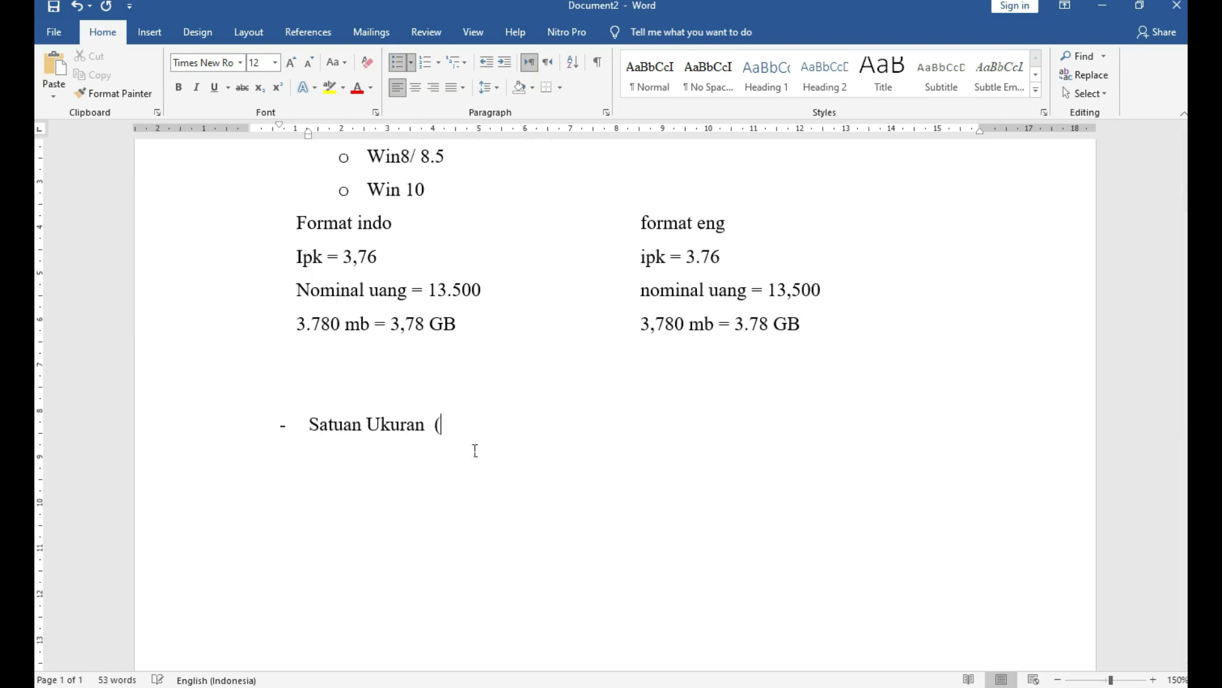
text(cm))
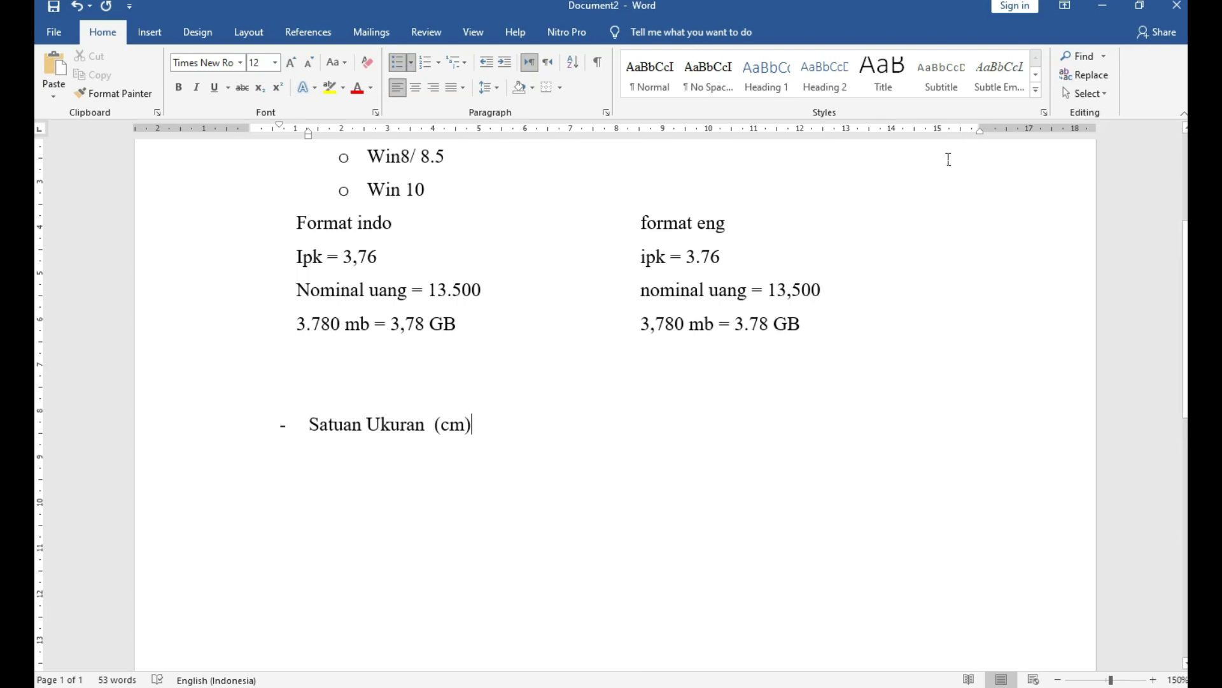
click(56, 35)
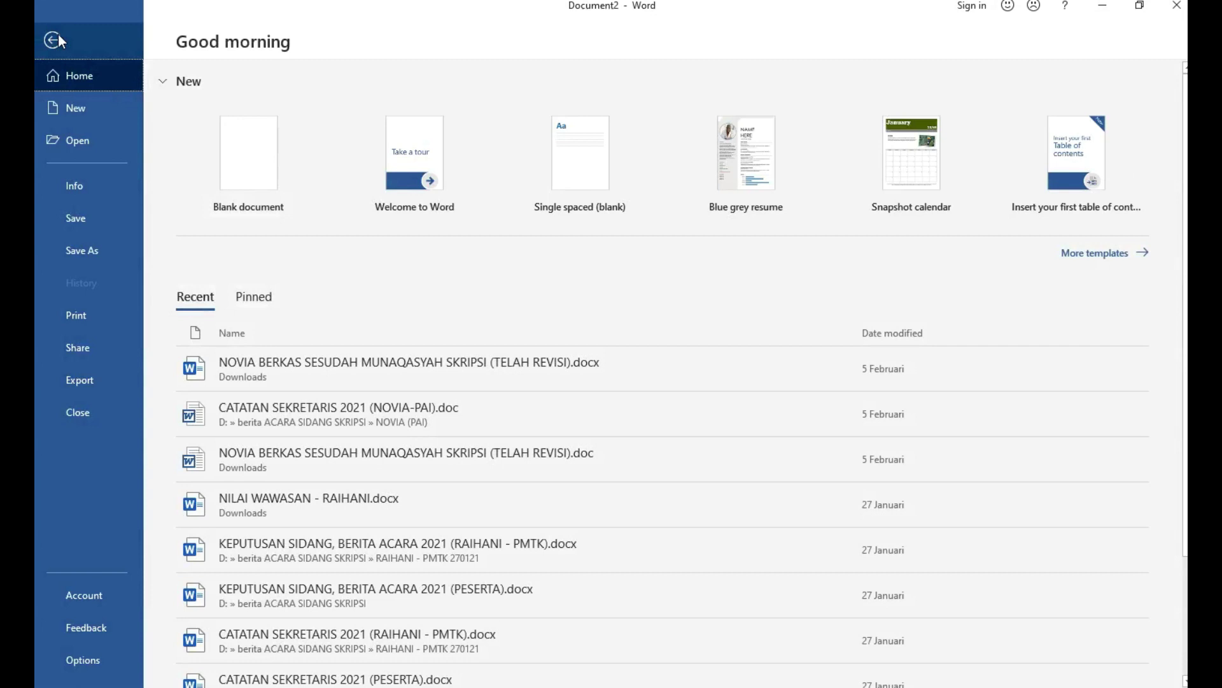
click(94, 664)
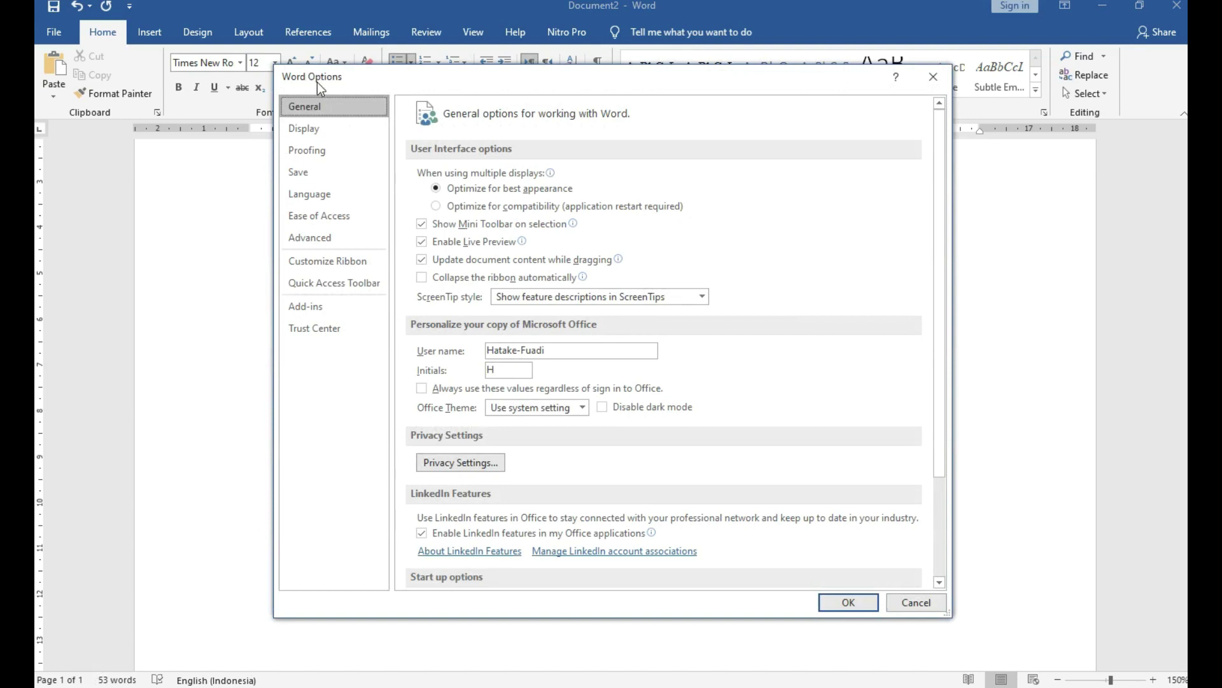
Keep Advanced 'Show measurements in units of' at Centimeters and close Word Options with OK.
click(314, 247)
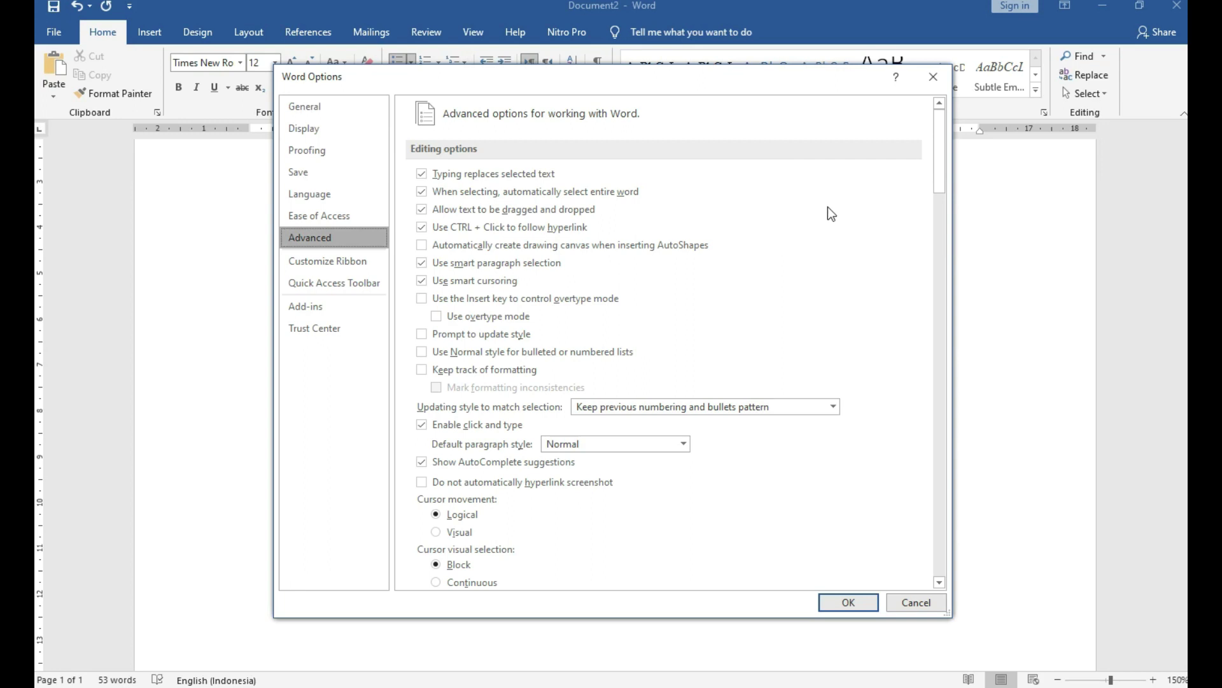
scroll(761, 313, down, 1)
scroll(758, 308, down, 15)
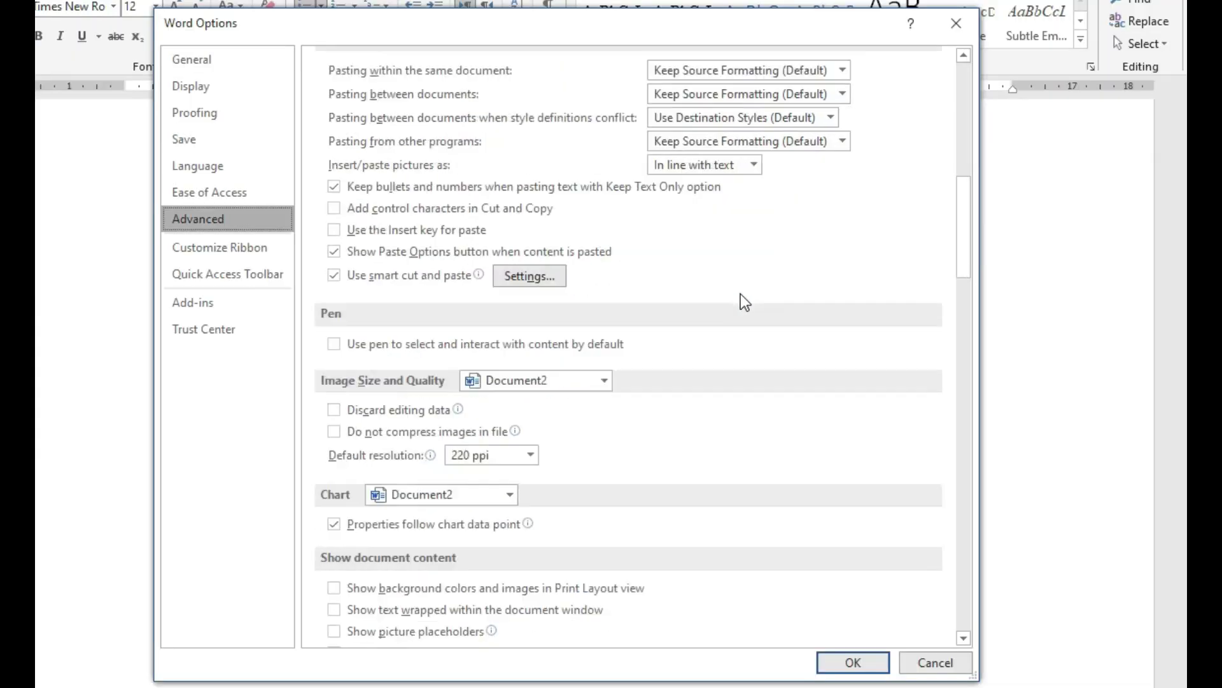
scroll(740, 294, down, 10)
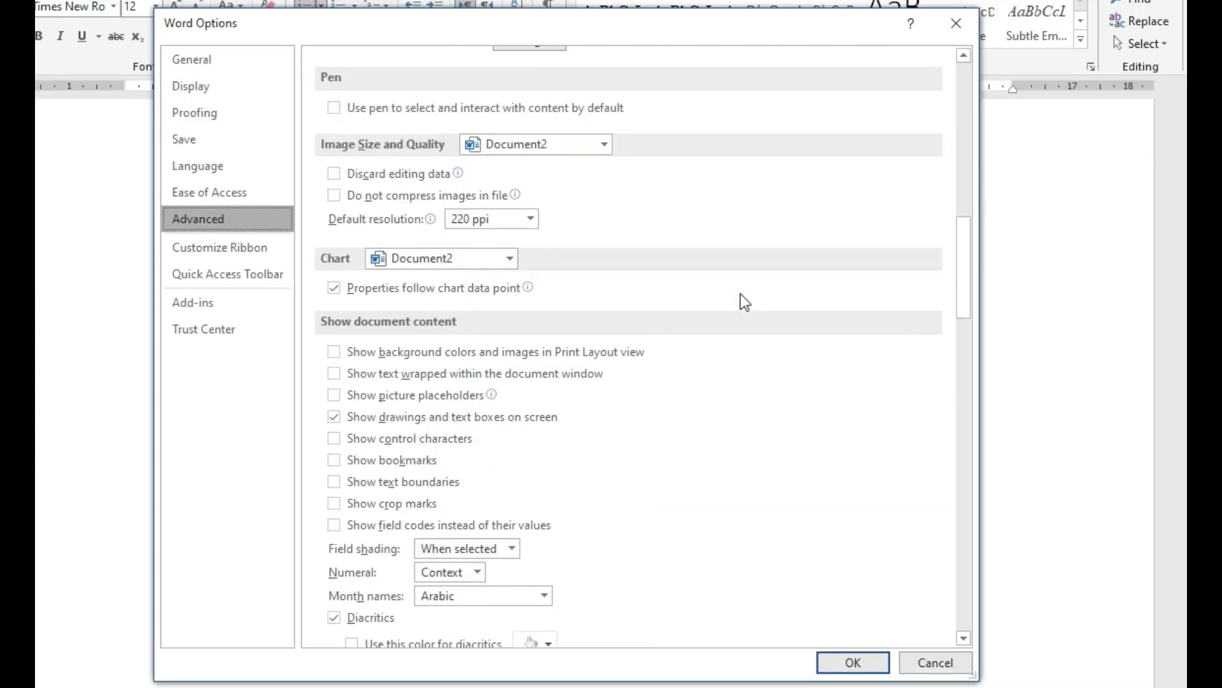
scroll(745, 301, down, 13)
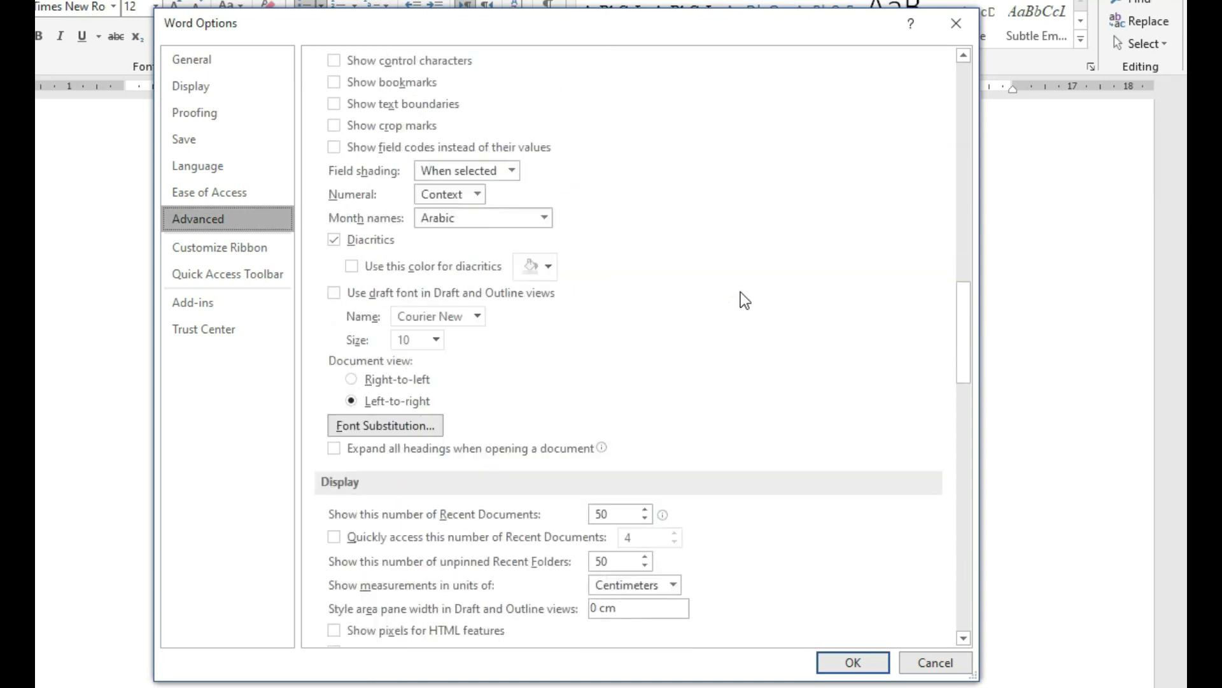
scroll(740, 291, down, 3)
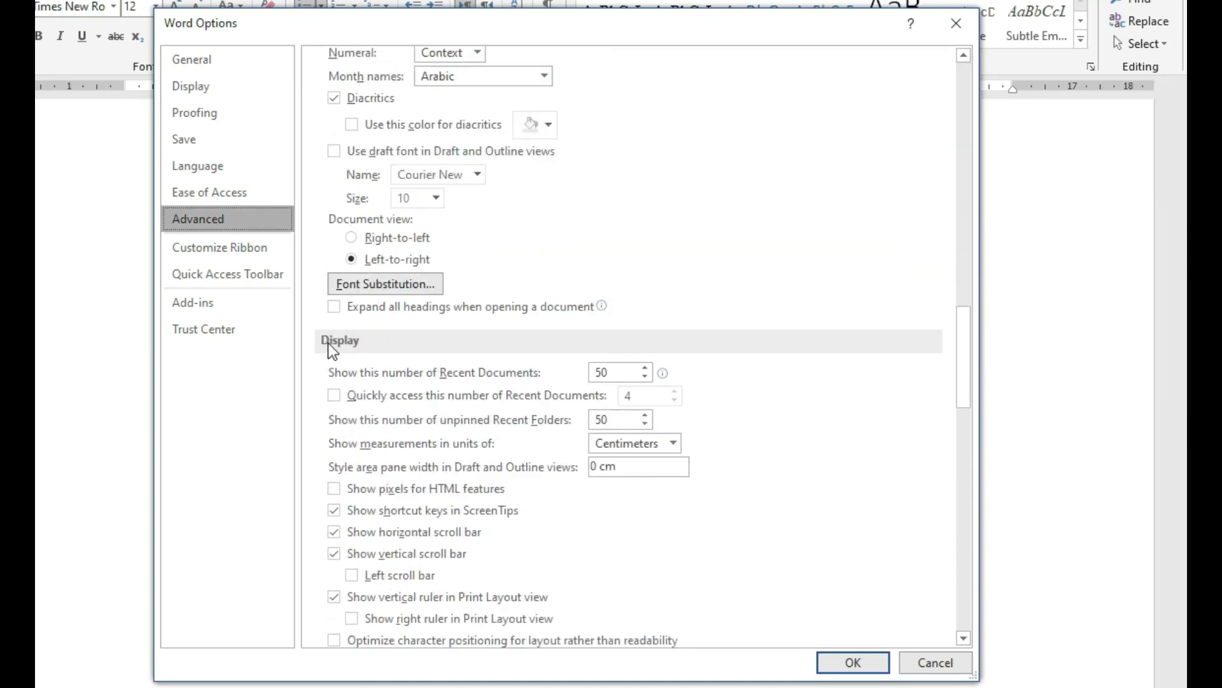
scroll(382, 331, down, 3)
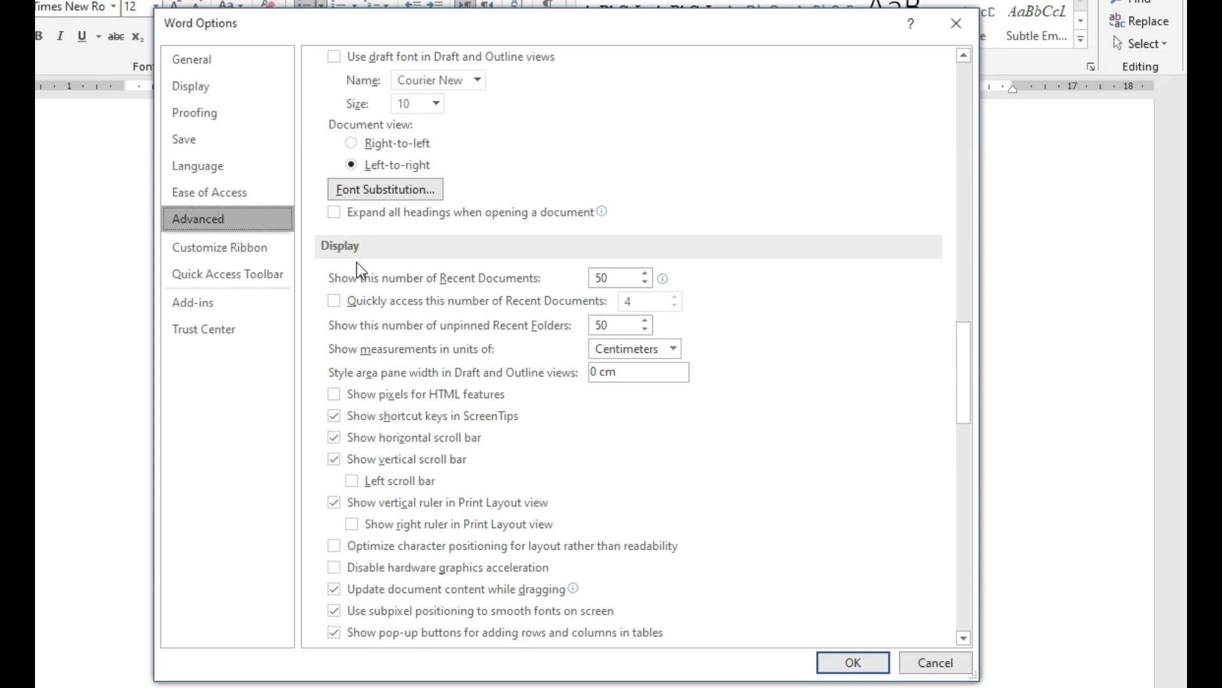
click(671, 349)
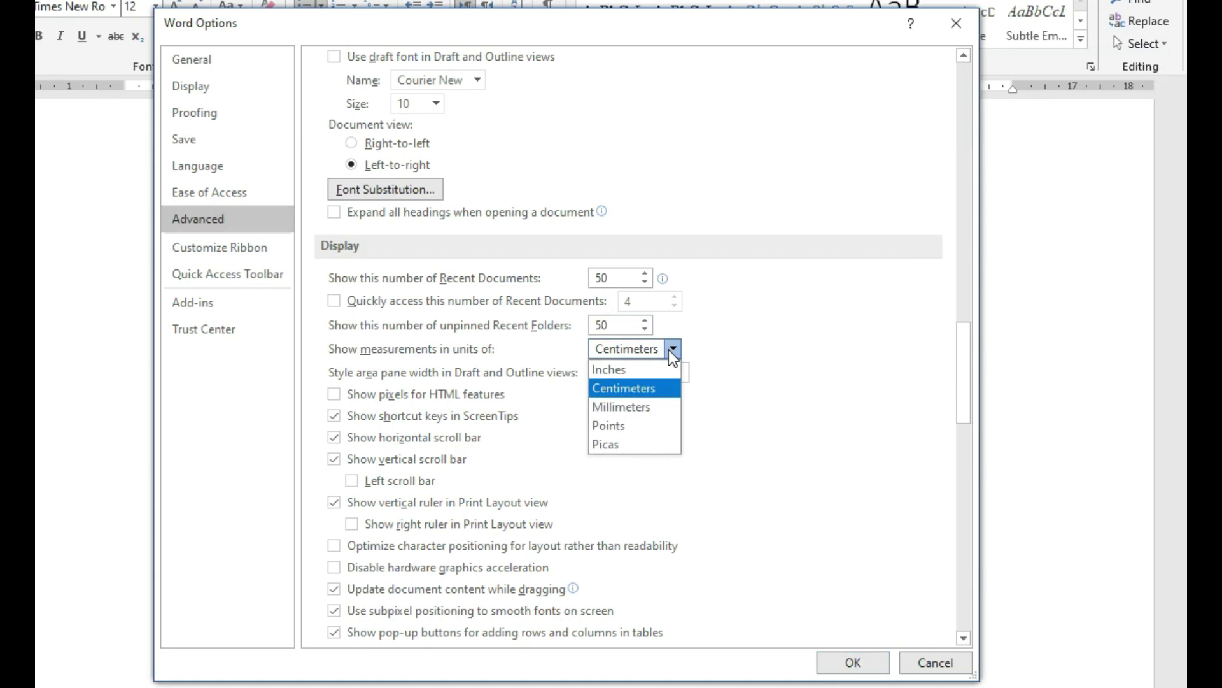
click(647, 396)
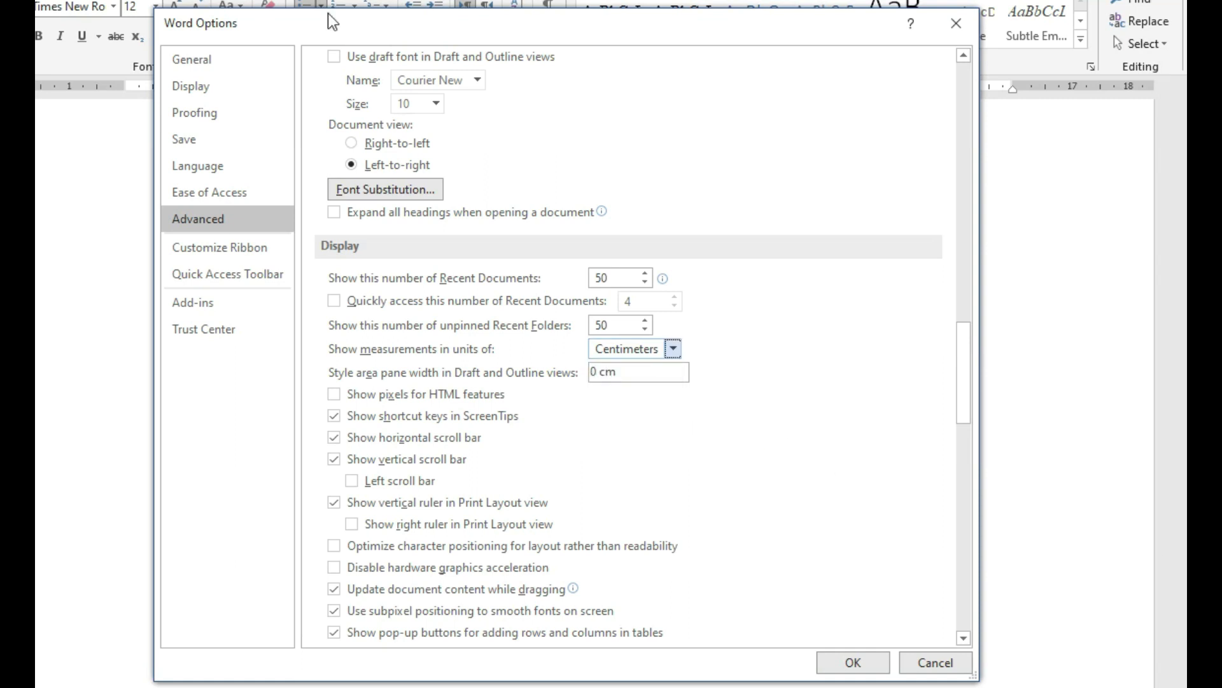
click(857, 668)
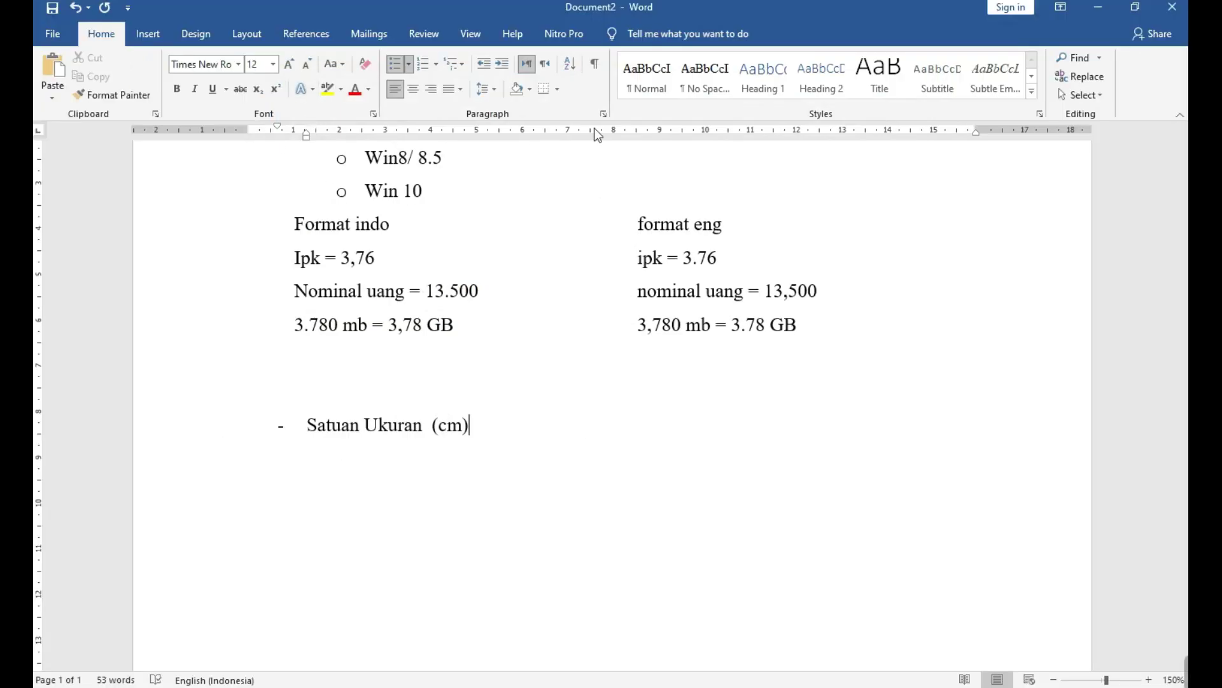
click(243, 35)
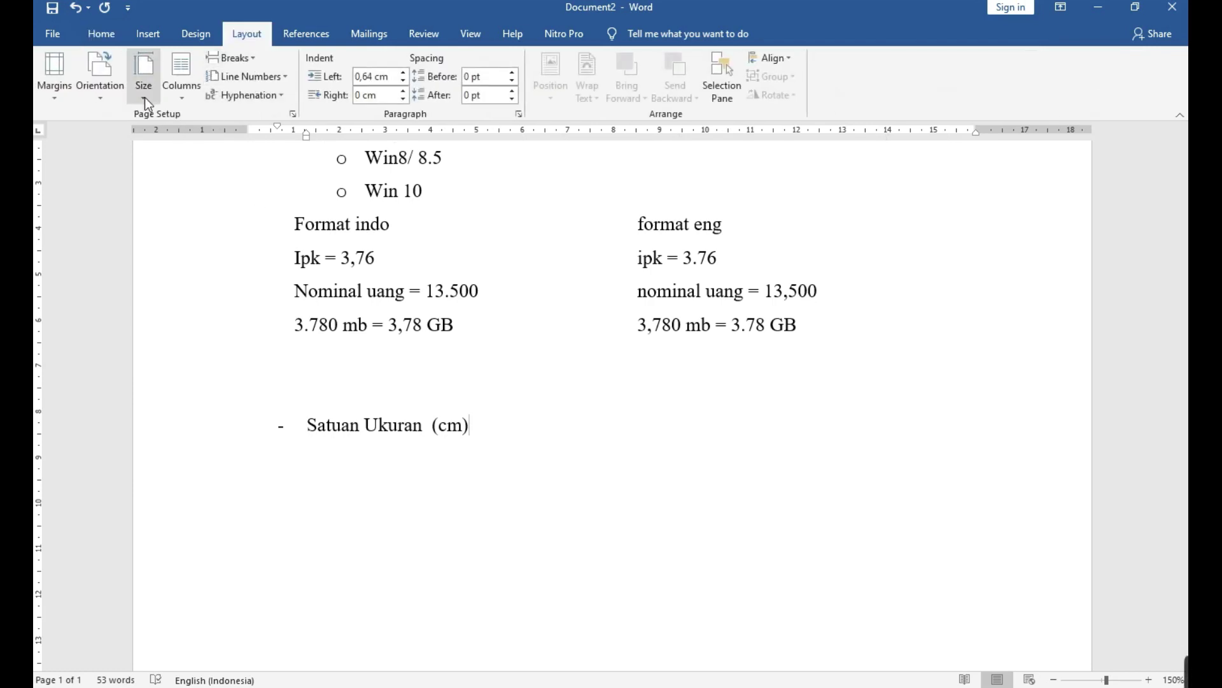
click(68, 94)
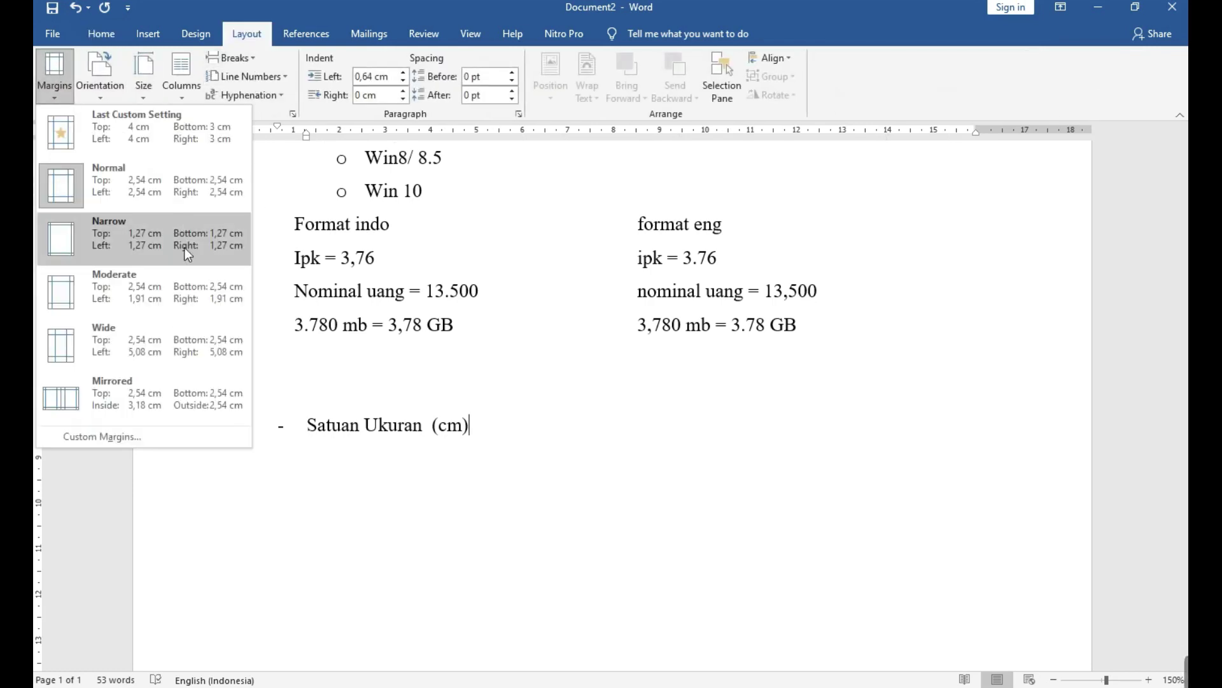
click(156, 442)
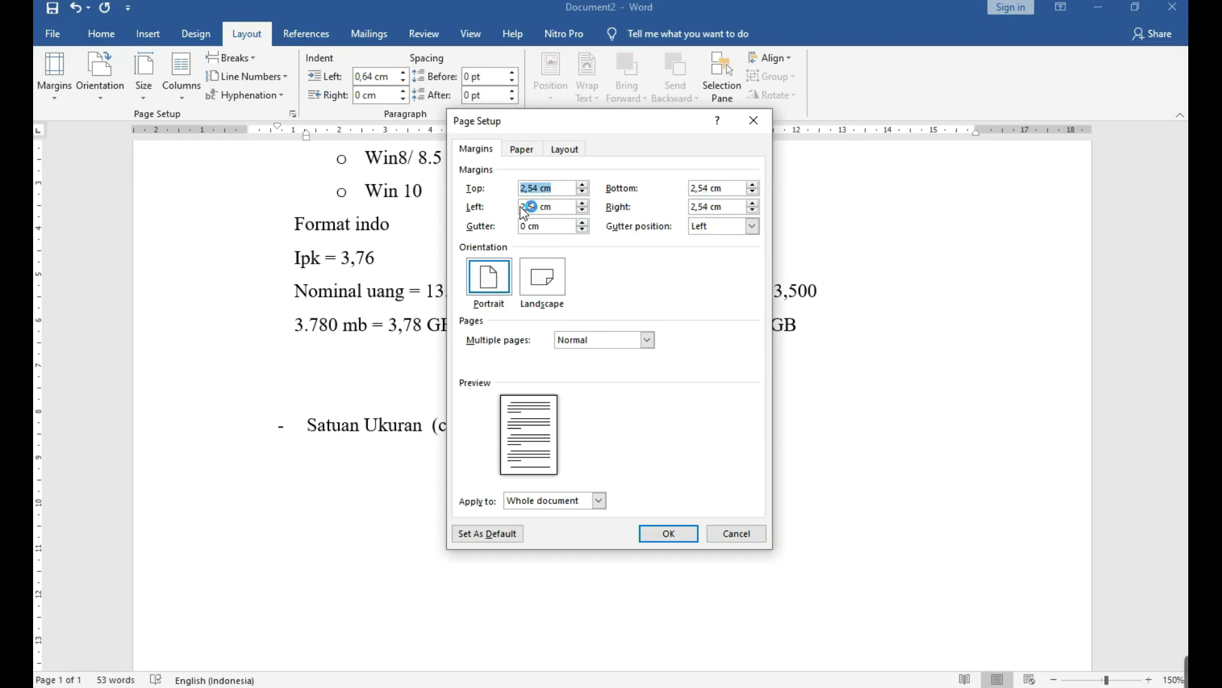
text(4)
key(Tab)
text(3)
key(Tab)
text(4)
key(Tab)
text(3)
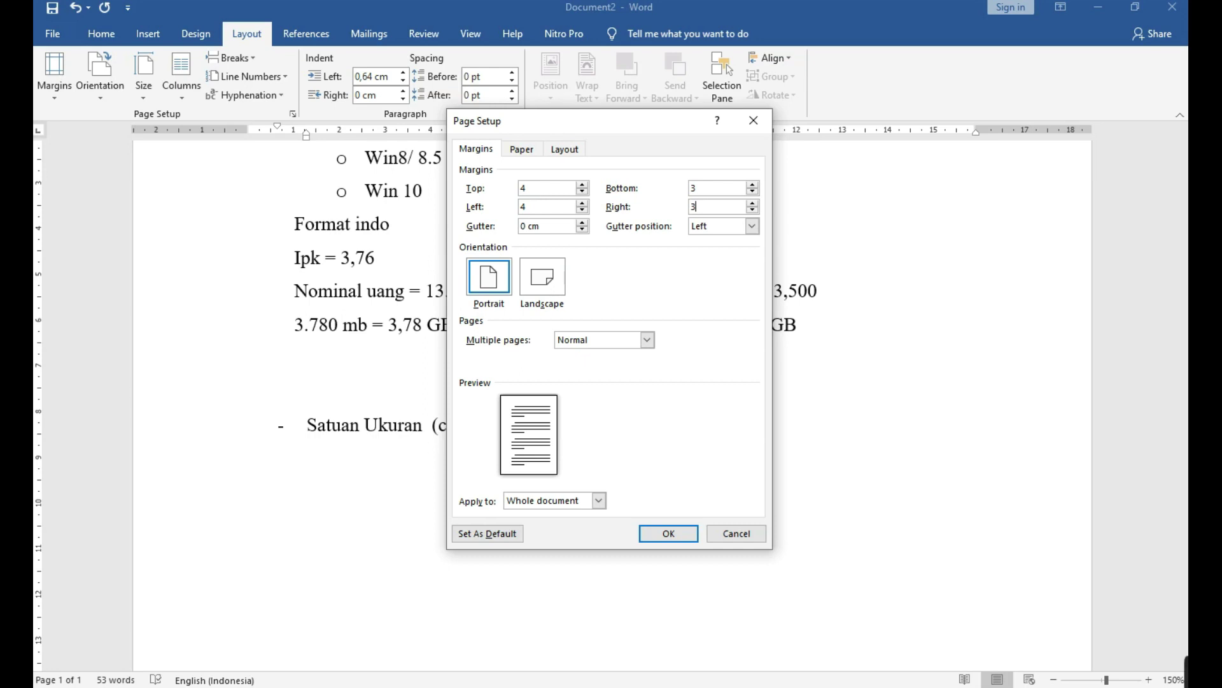
text(cm)
click(733, 534)
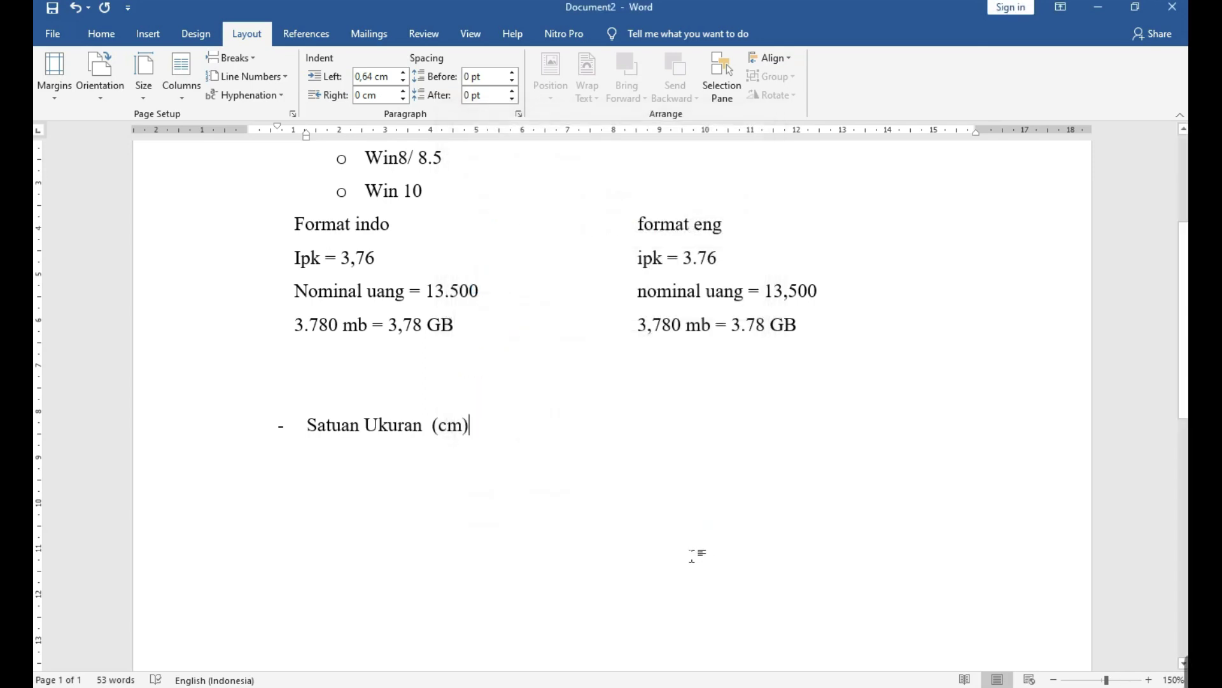
Scroll the current document, then create a new blank document, Document3, with Ctrl+N.
scroll(704, 467, up, 3)
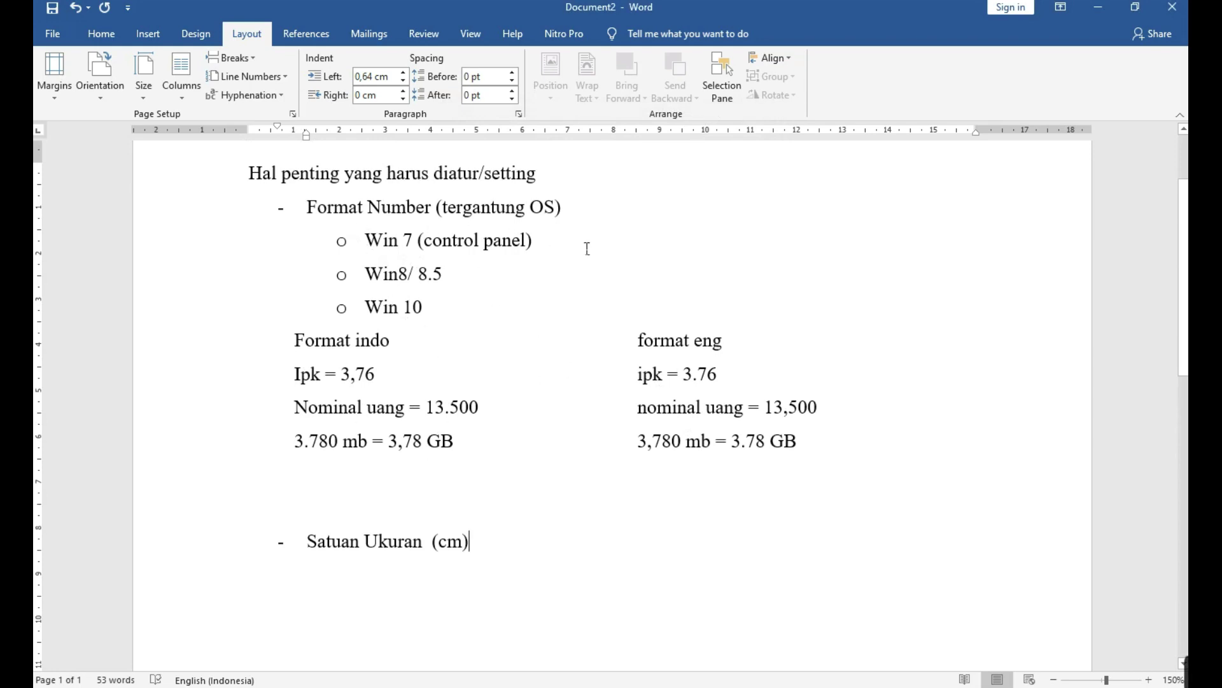
scroll(638, 382, down, 2)
scroll(639, 382, down, 1)
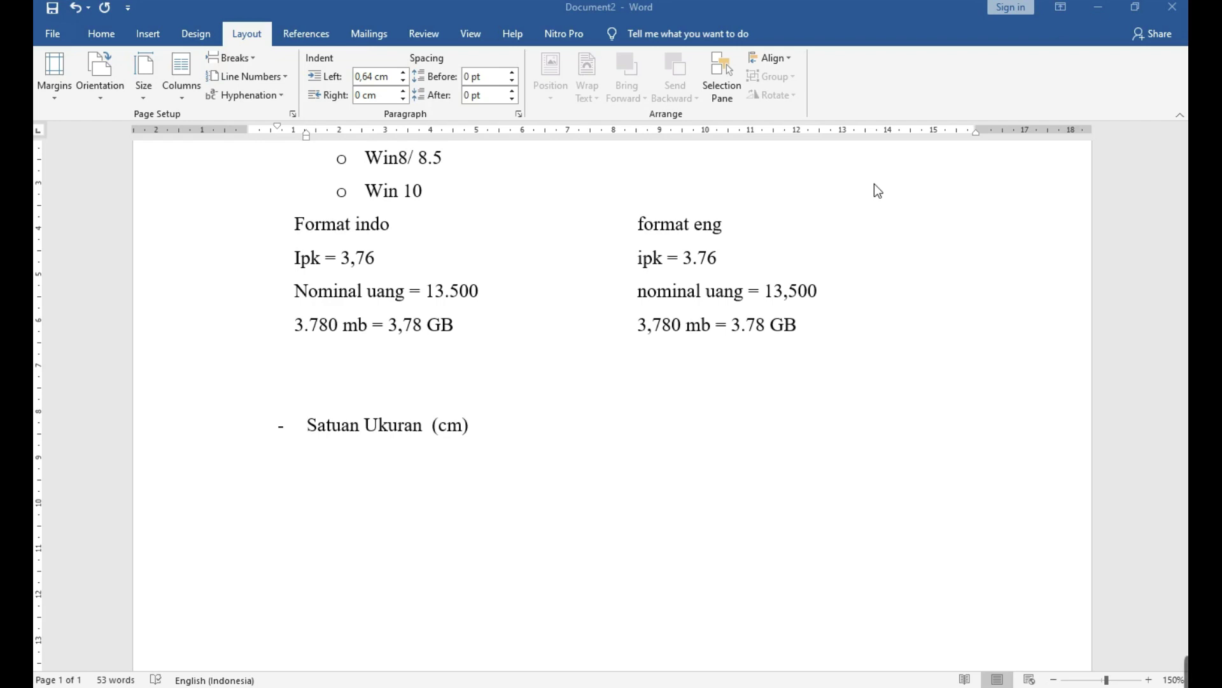
key(ctrl+n)
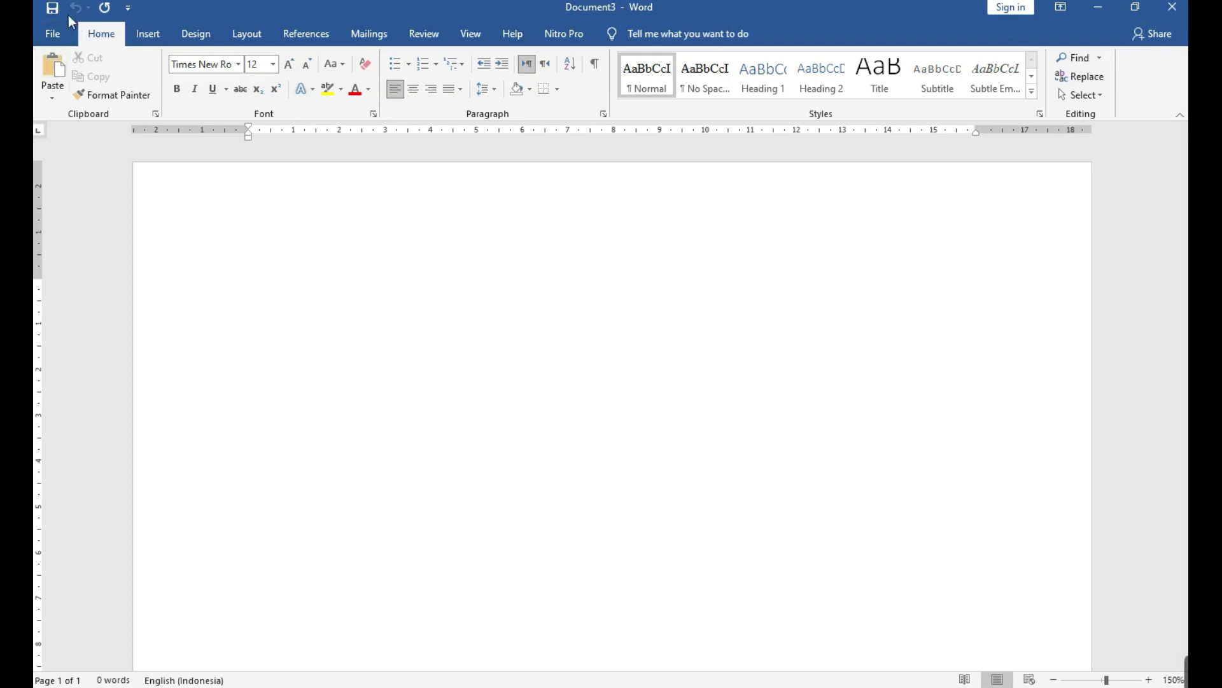
click(55, 34)
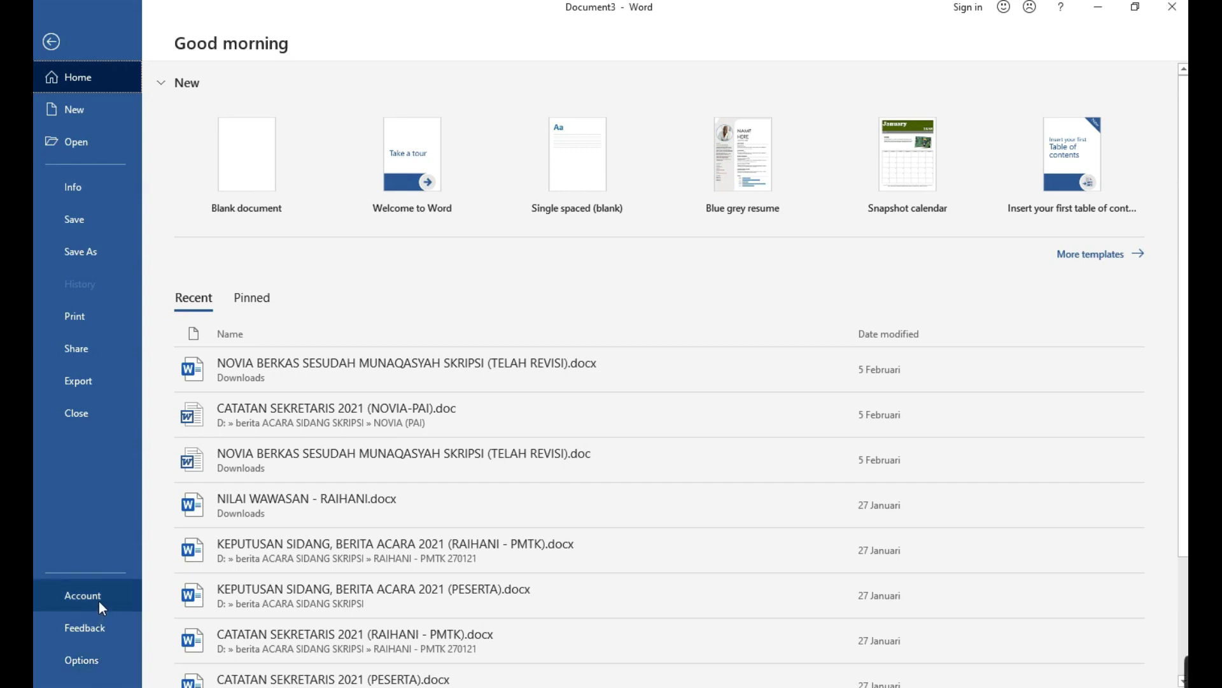
click(60, 49)
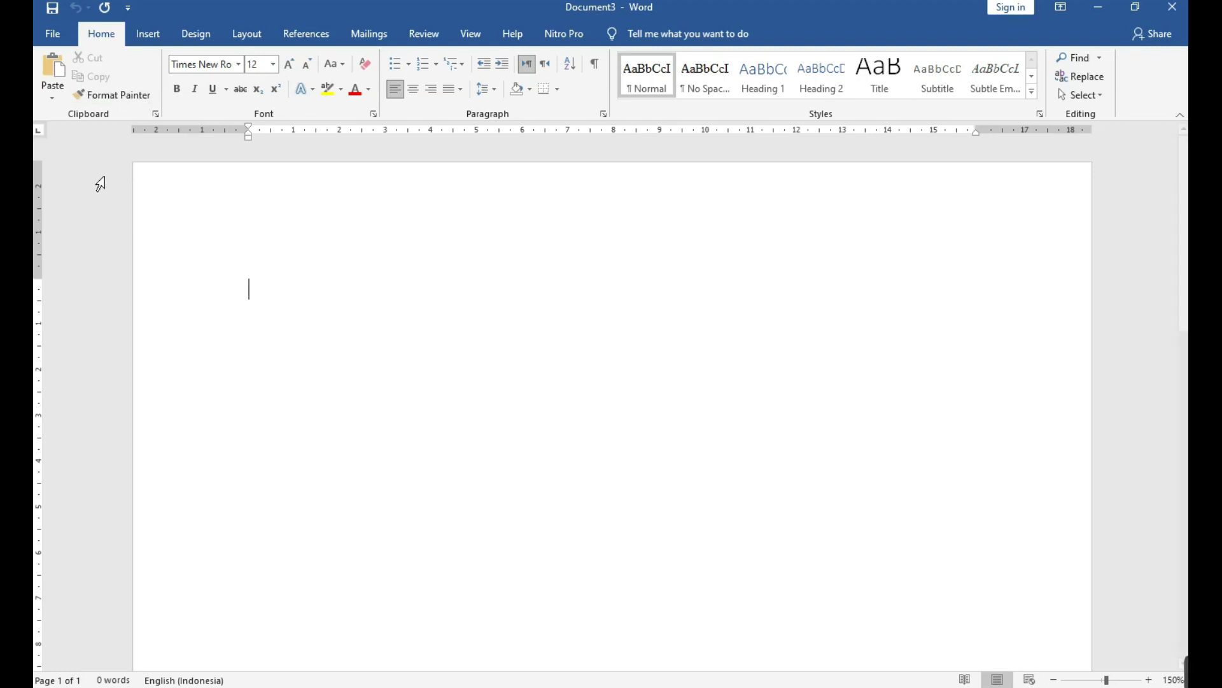
click(52, 37)
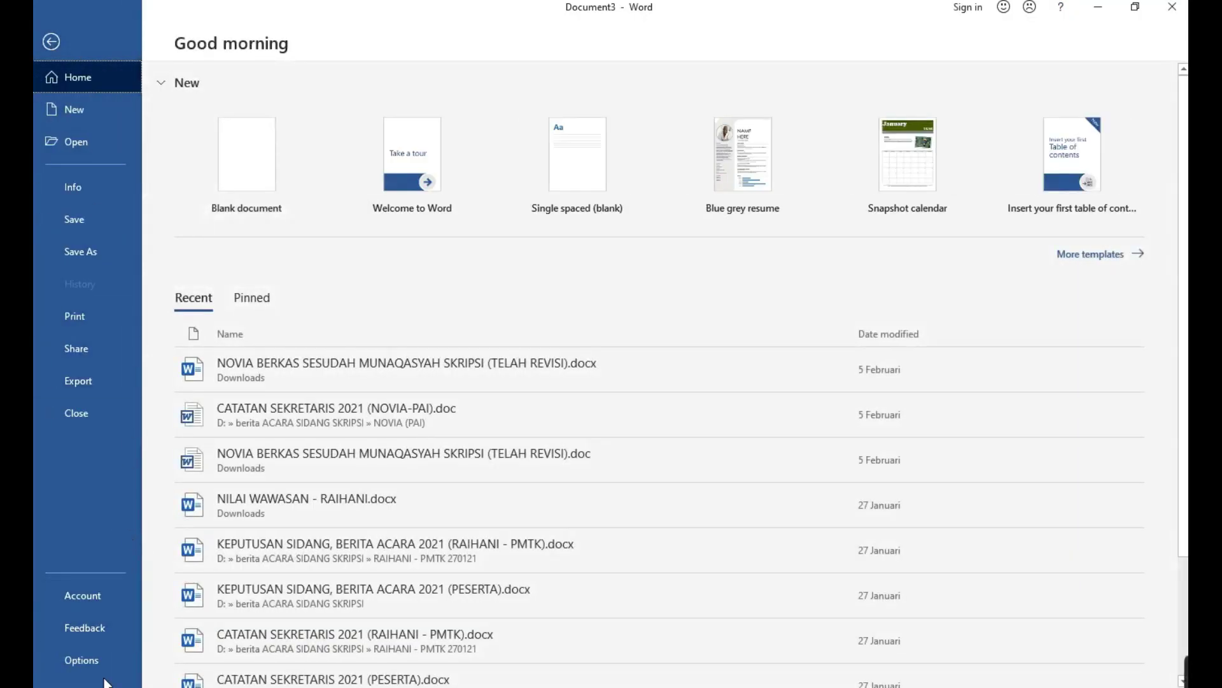
click(54, 45)
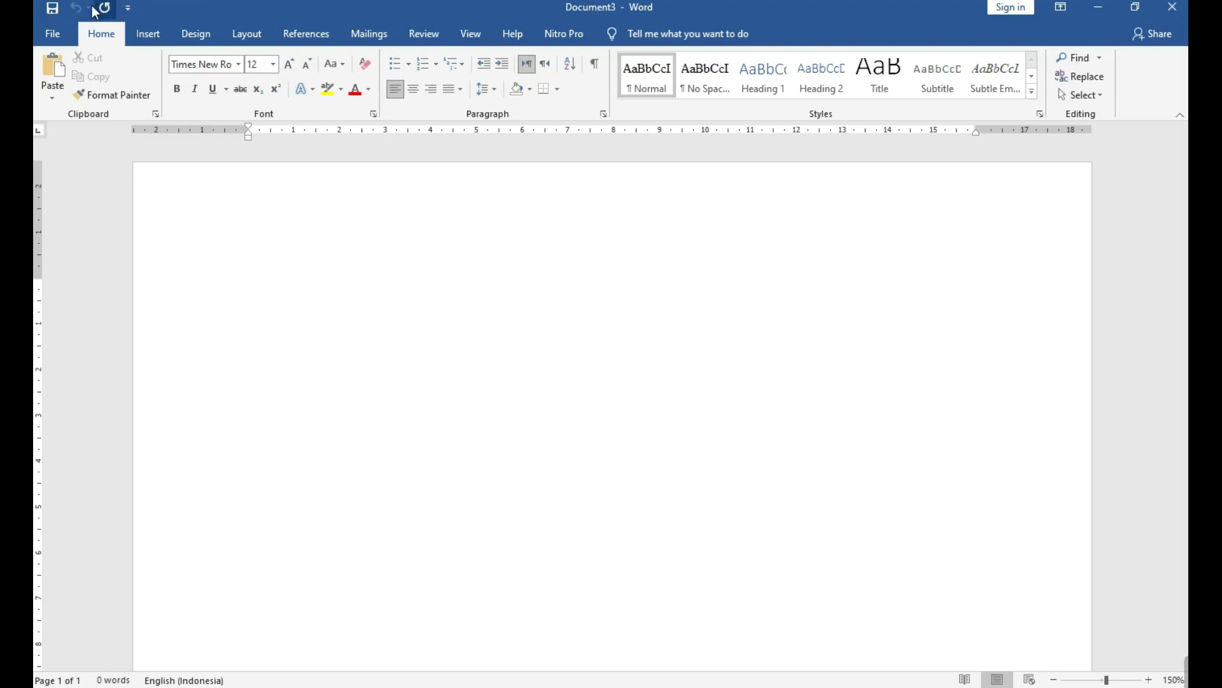
Add the New and Open commands to the Quick Access Toolbar.
click(128, 8)
click(153, 59)
click(152, 9)
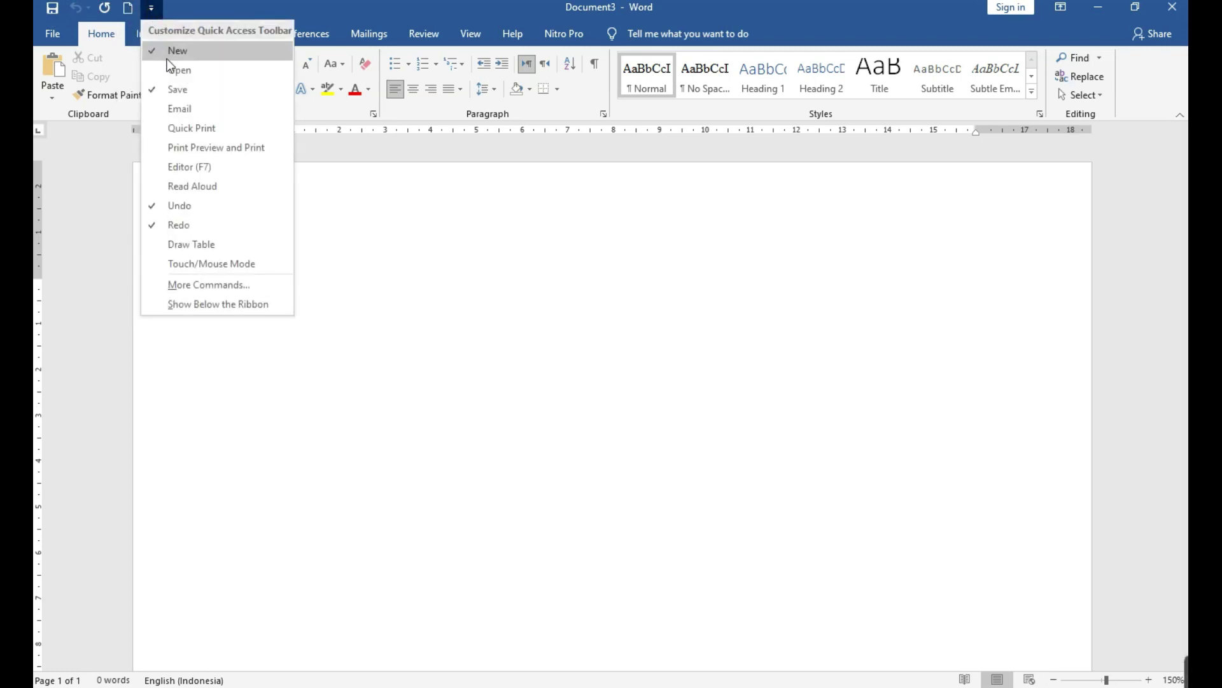
click(168, 68)
Try the new Open button, return to the blank document, and close the toolbar list.
click(151, 8)
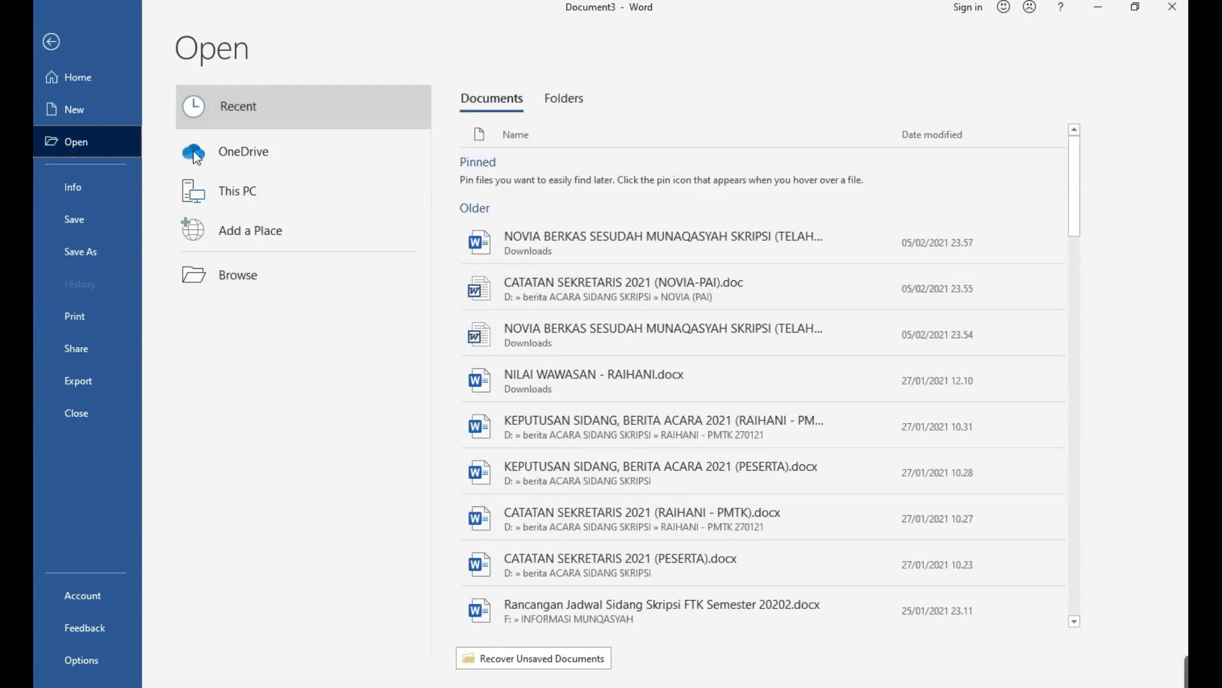
click(42, 47)
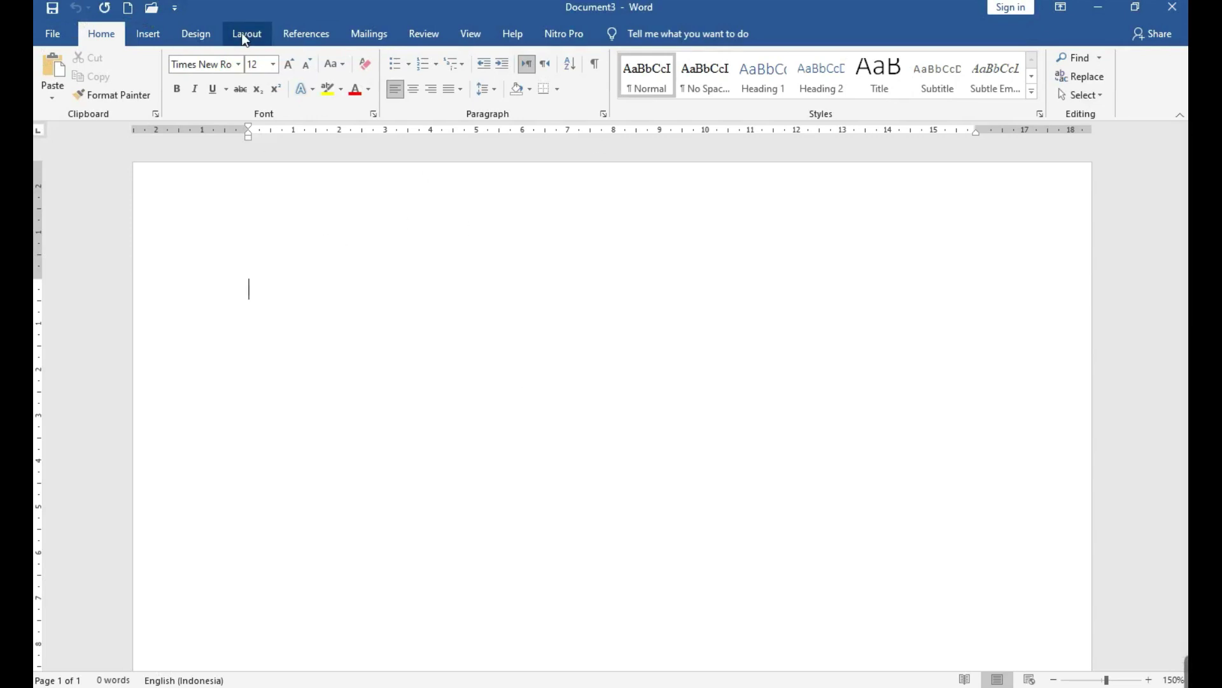
click(175, 9)
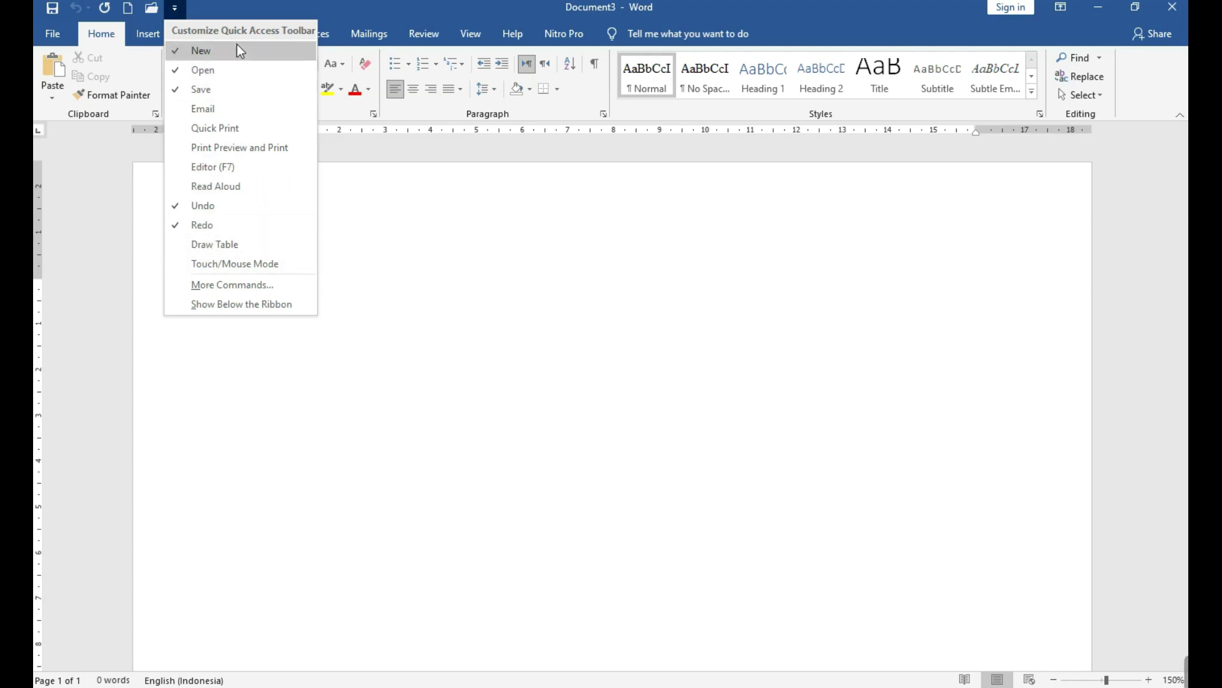
click(174, 8)
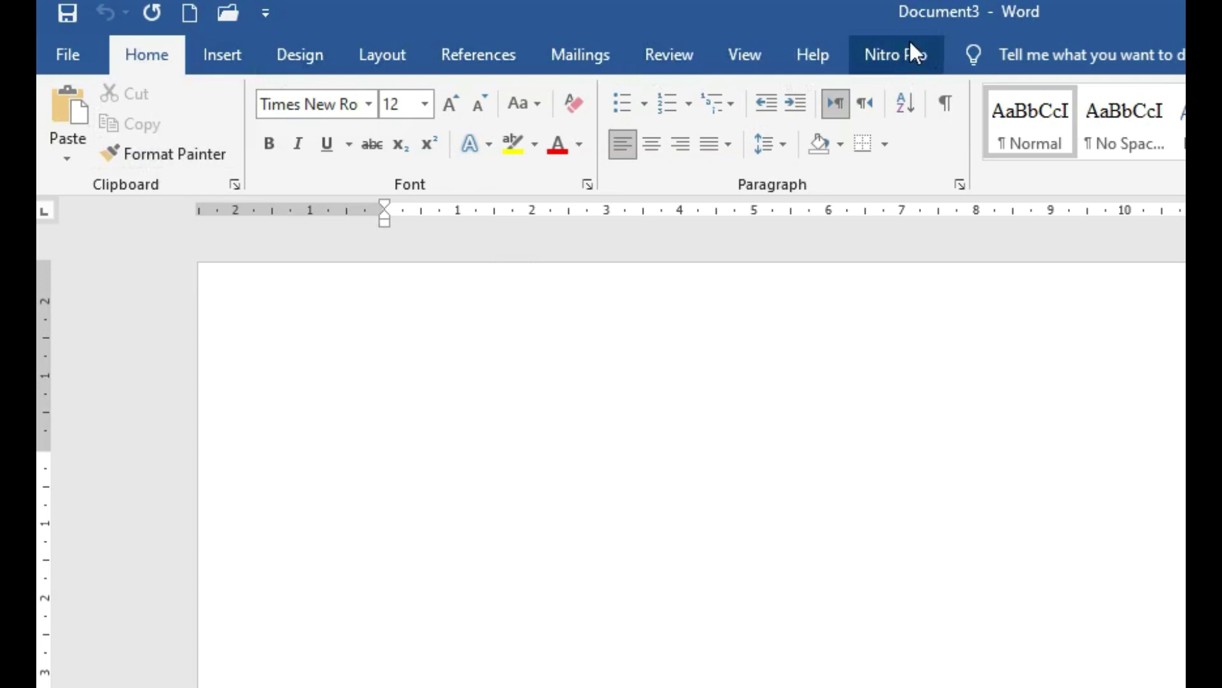
click(215, 59)
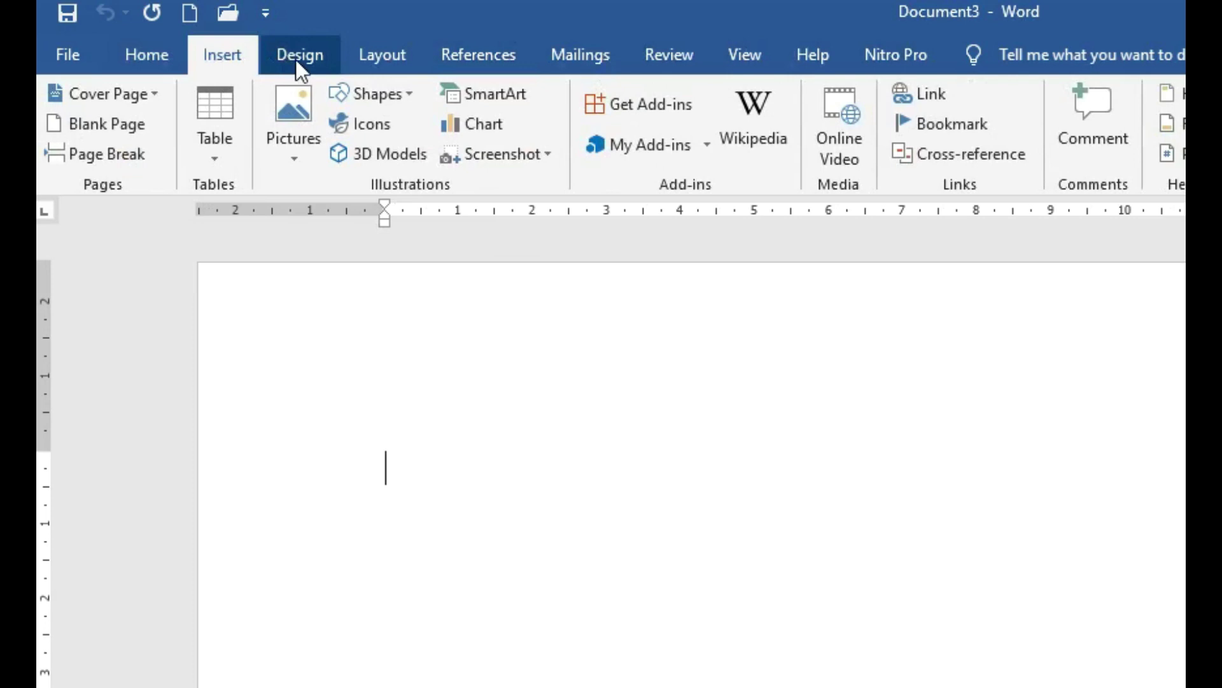
click(295, 59)
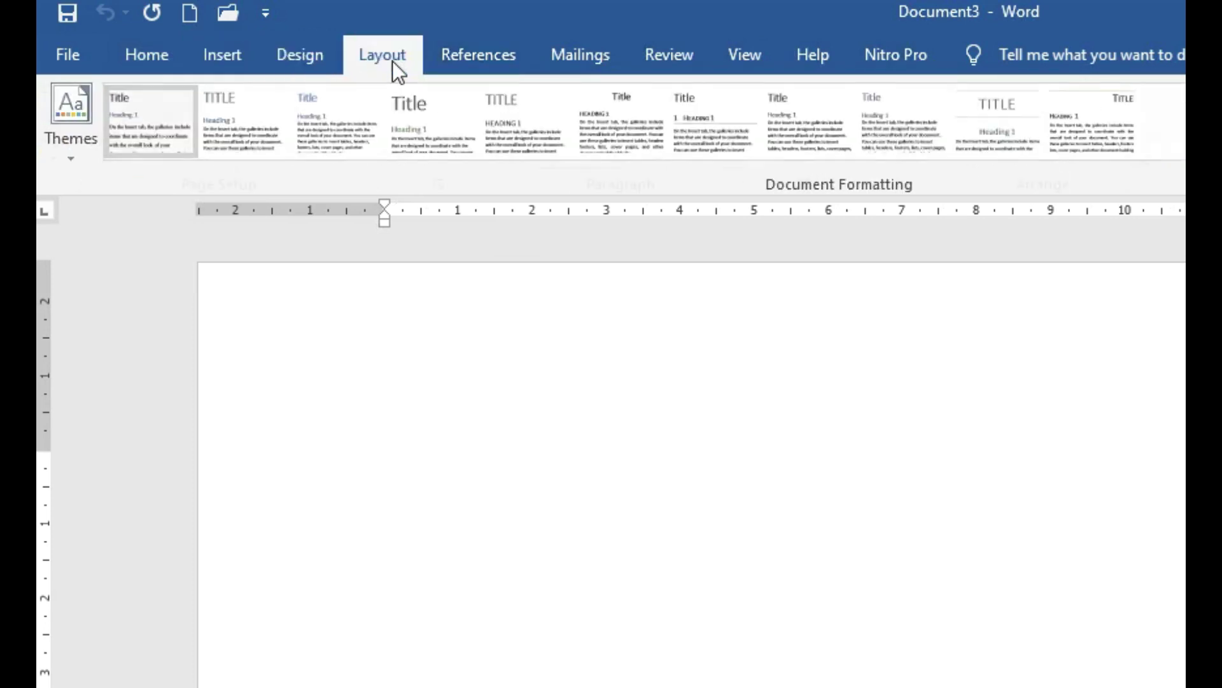
click(392, 60)
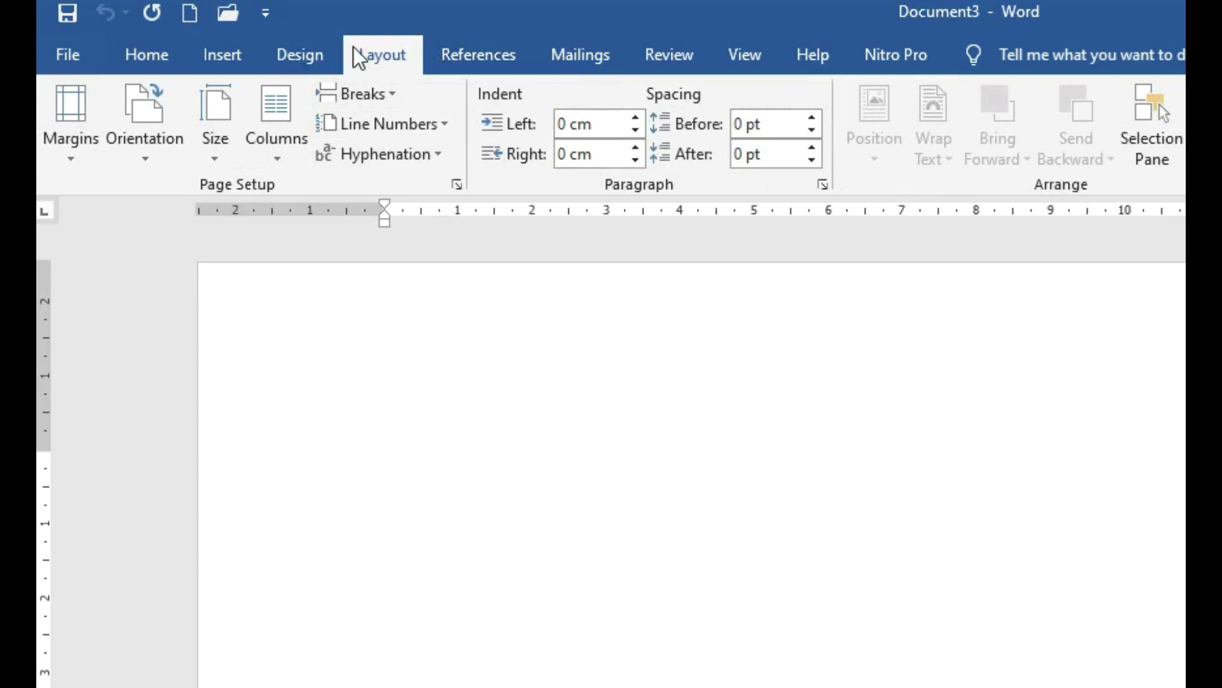
click(171, 67)
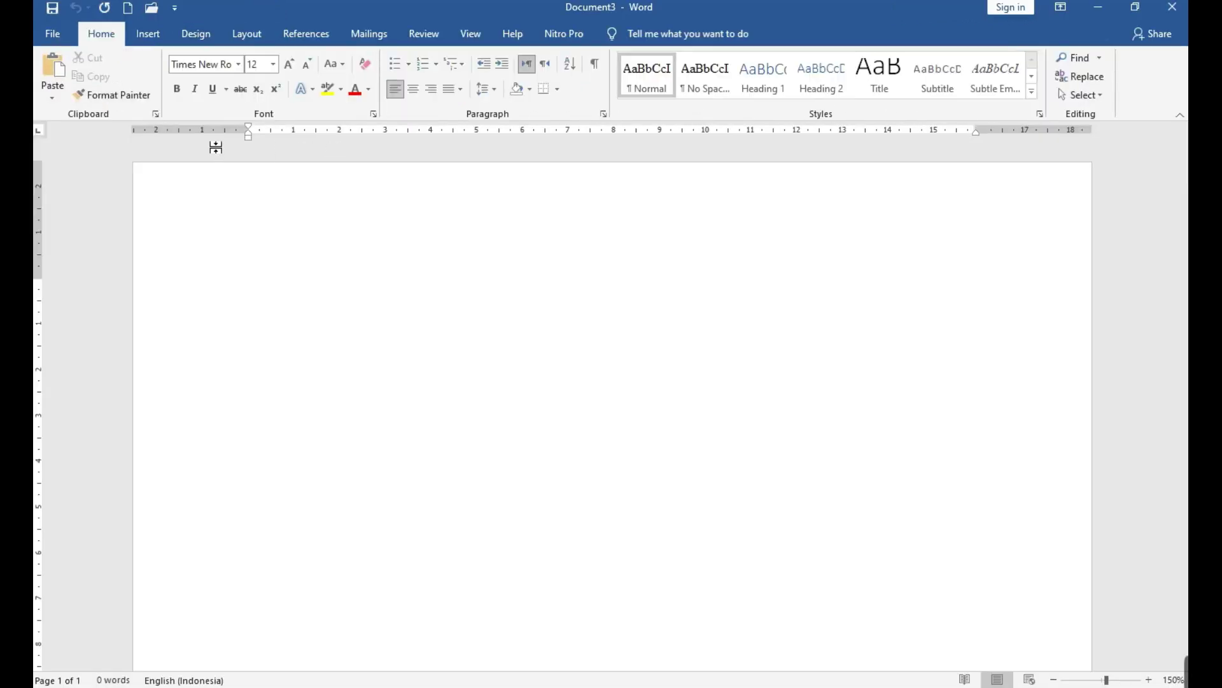
click(239, 37)
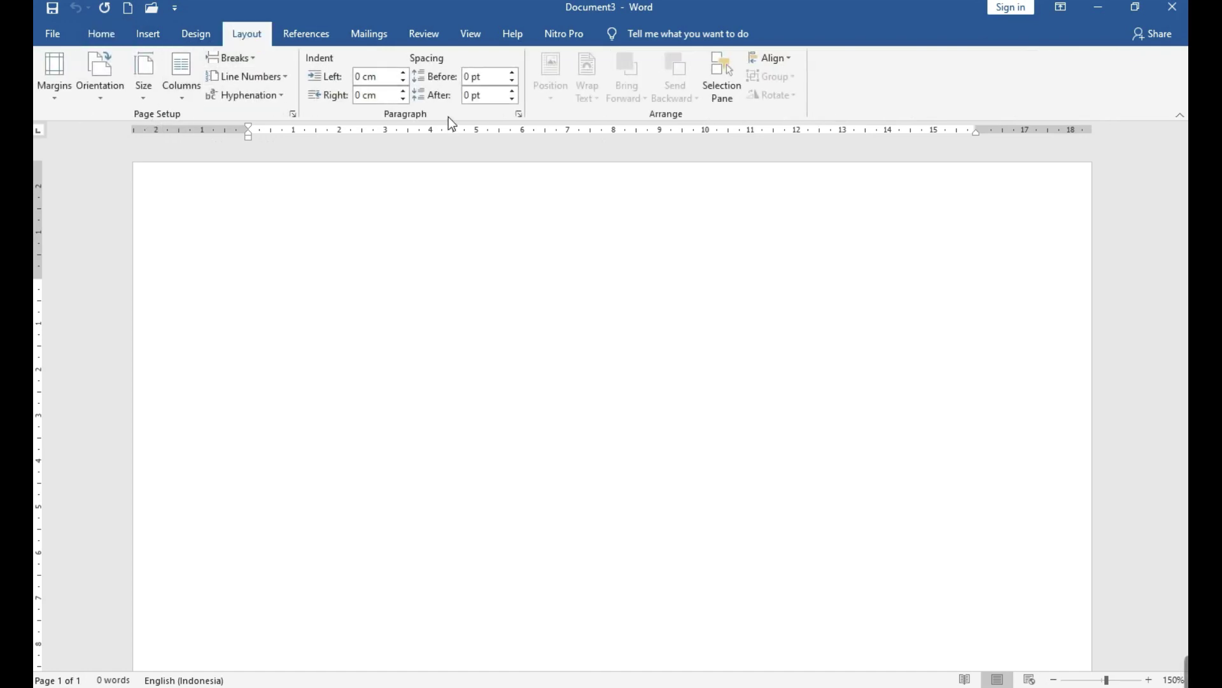
click(117, 37)
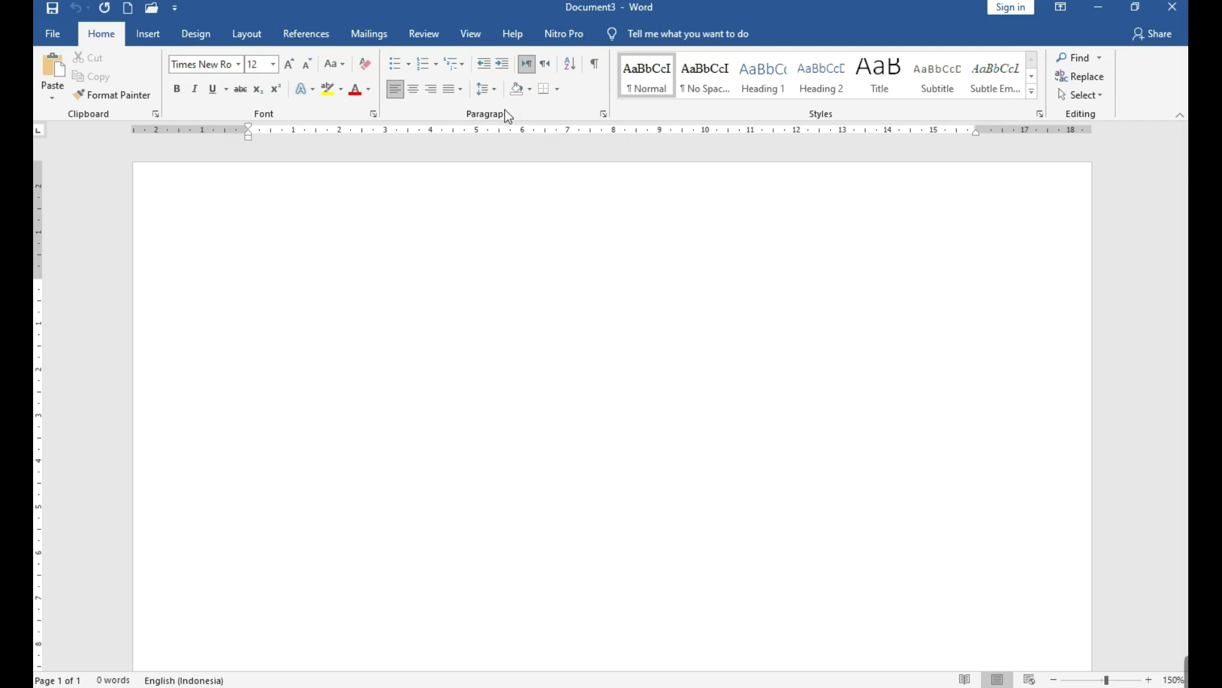
click(603, 114)
drag(604, 121, 654, 166)
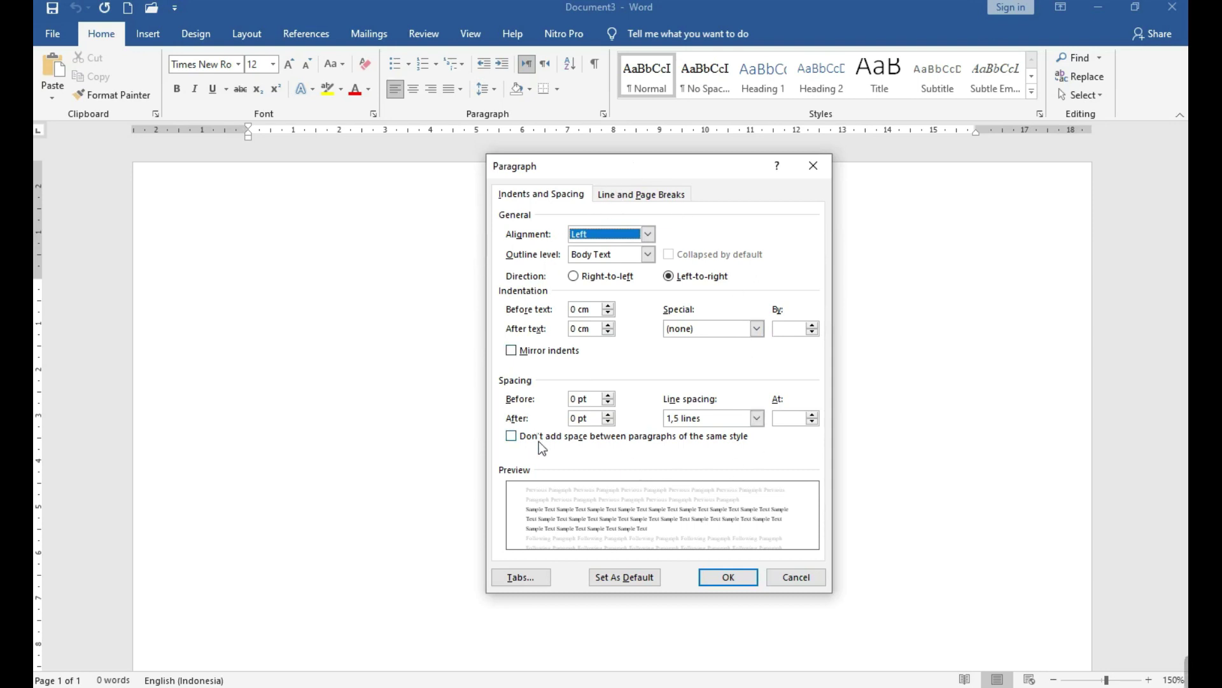
click(793, 581)
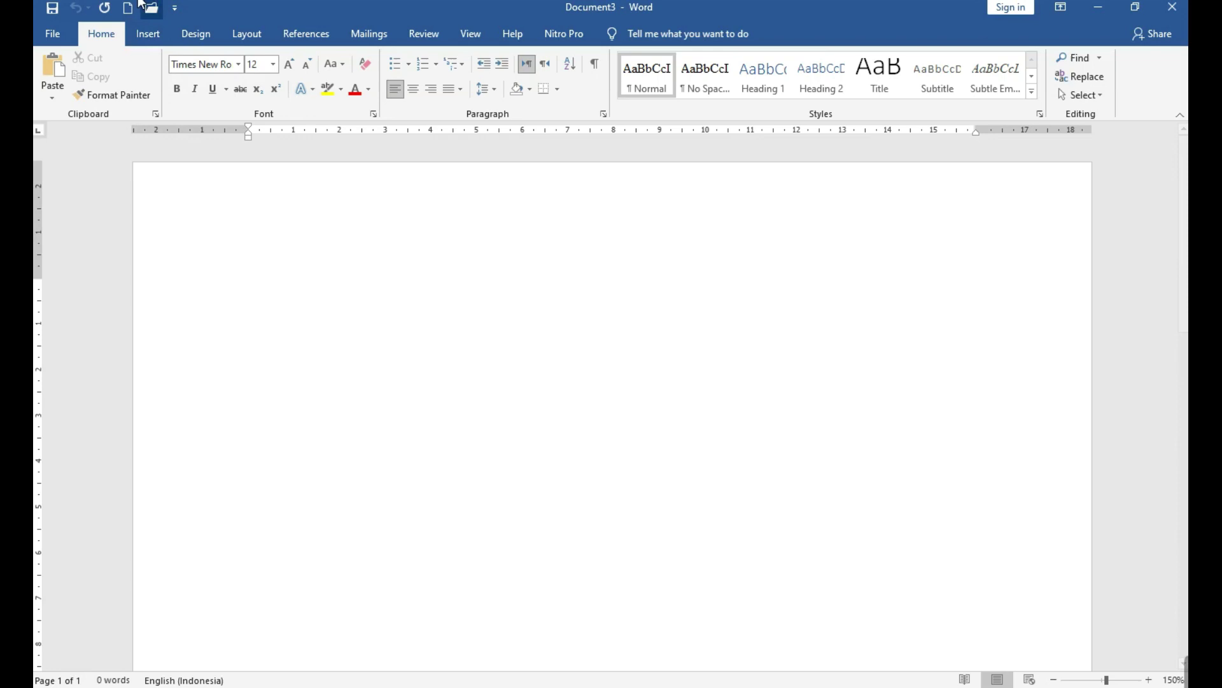
Set 'Show measurements in units of' to Inches in Advanced options, then show Layout's margin presets.
click(57, 33)
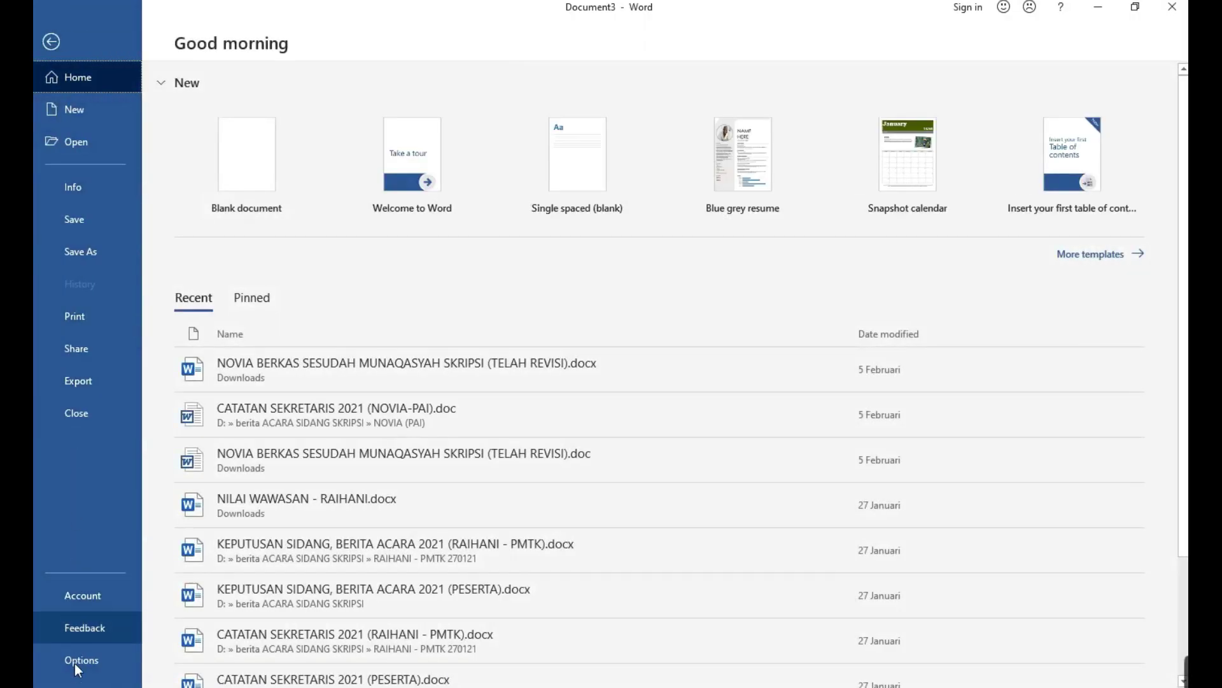
click(75, 663)
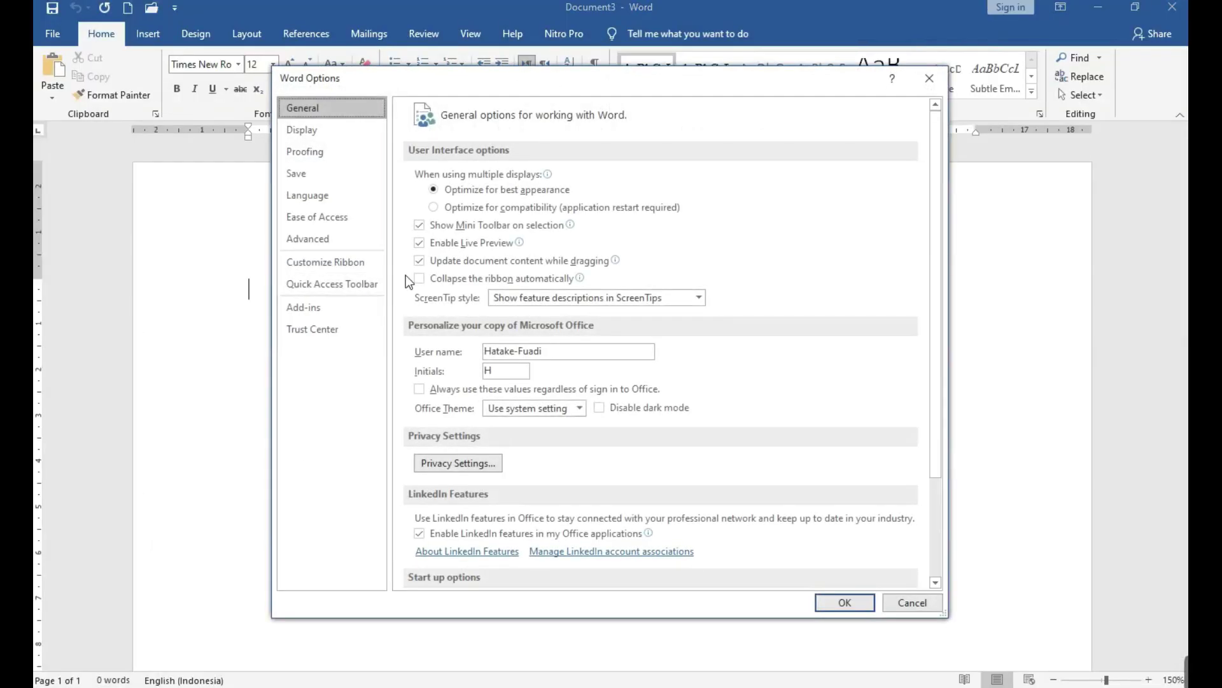
click(330, 237)
scroll(461, 384, down, 20)
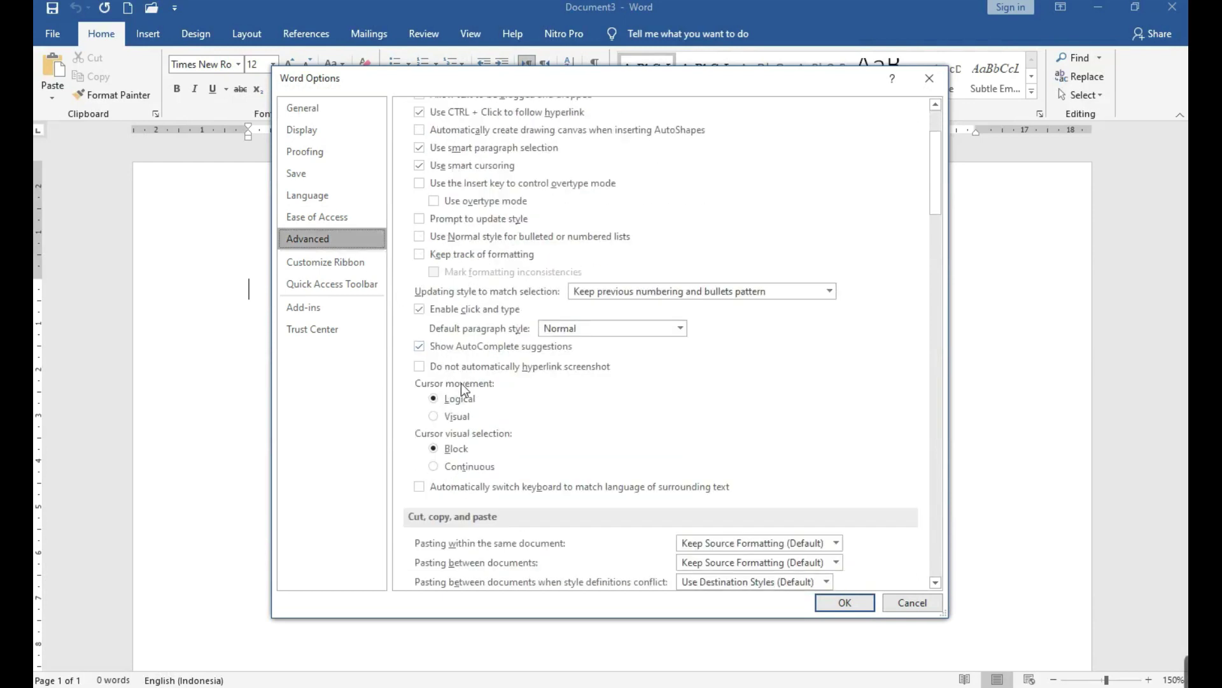
click(696, 384)
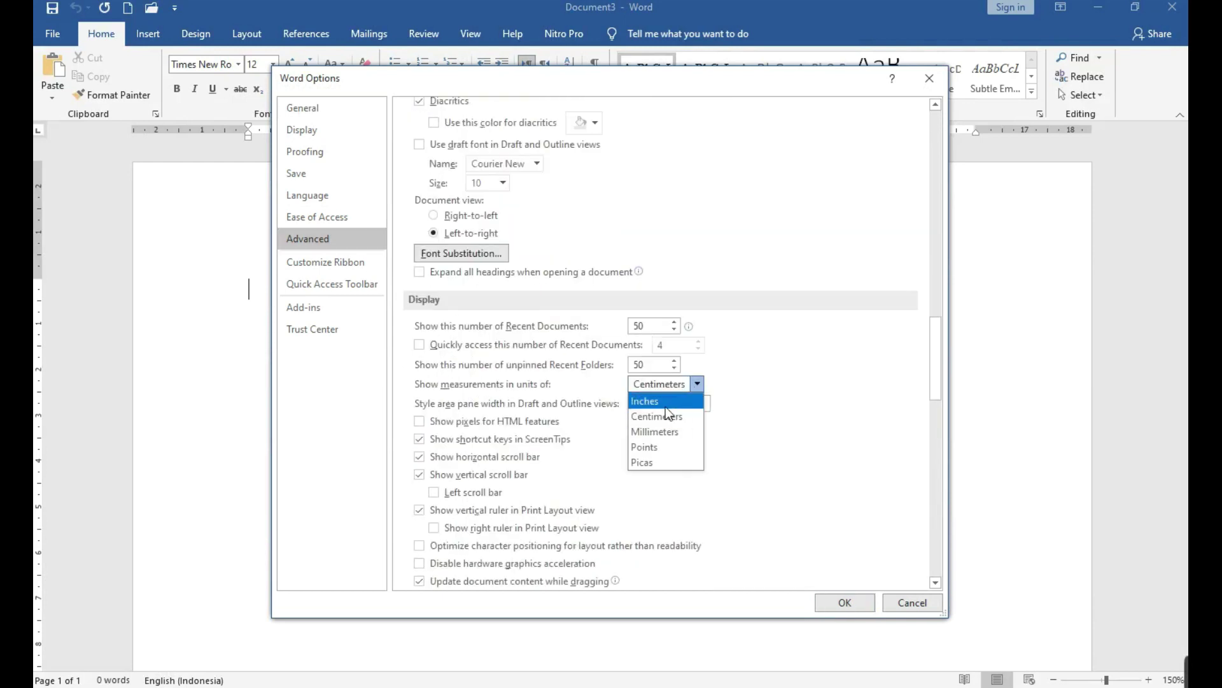
click(666, 406)
click(845, 602)
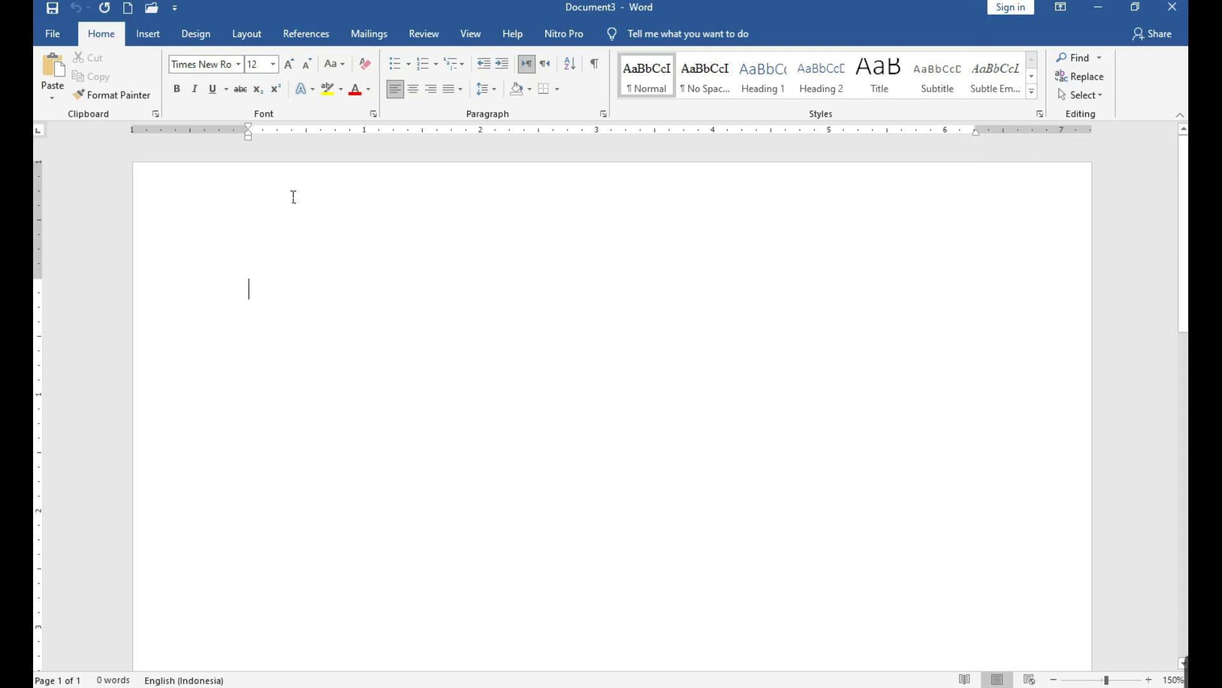
click(242, 38)
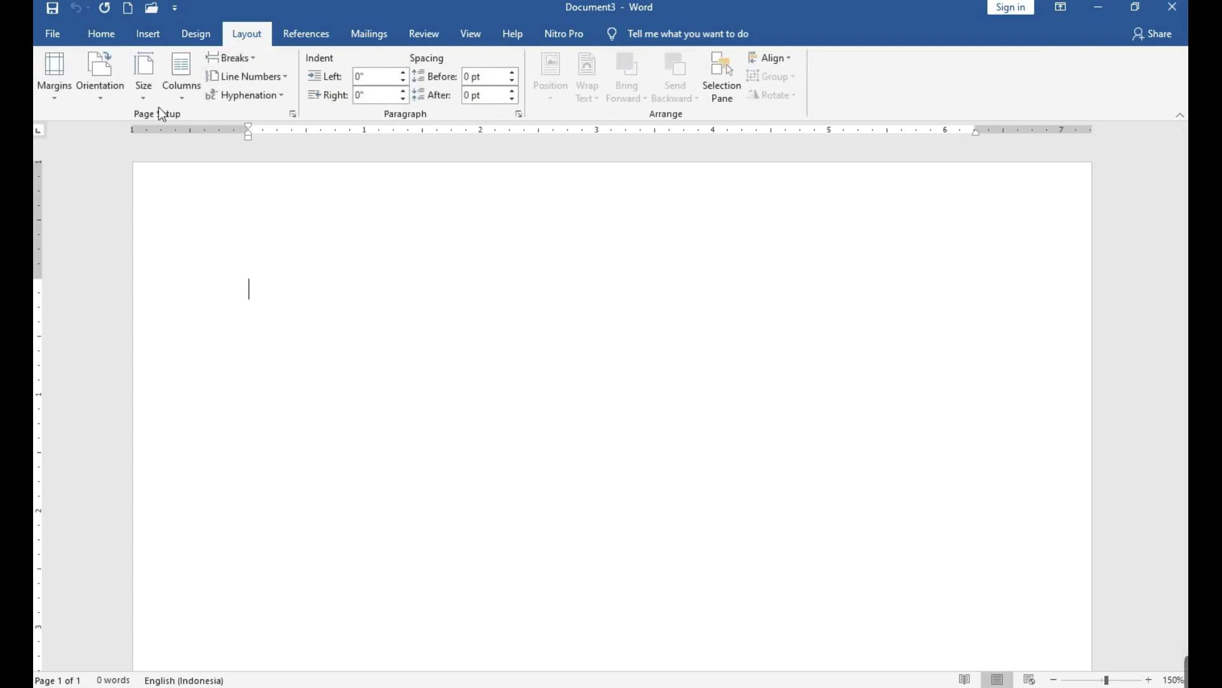
click(61, 98)
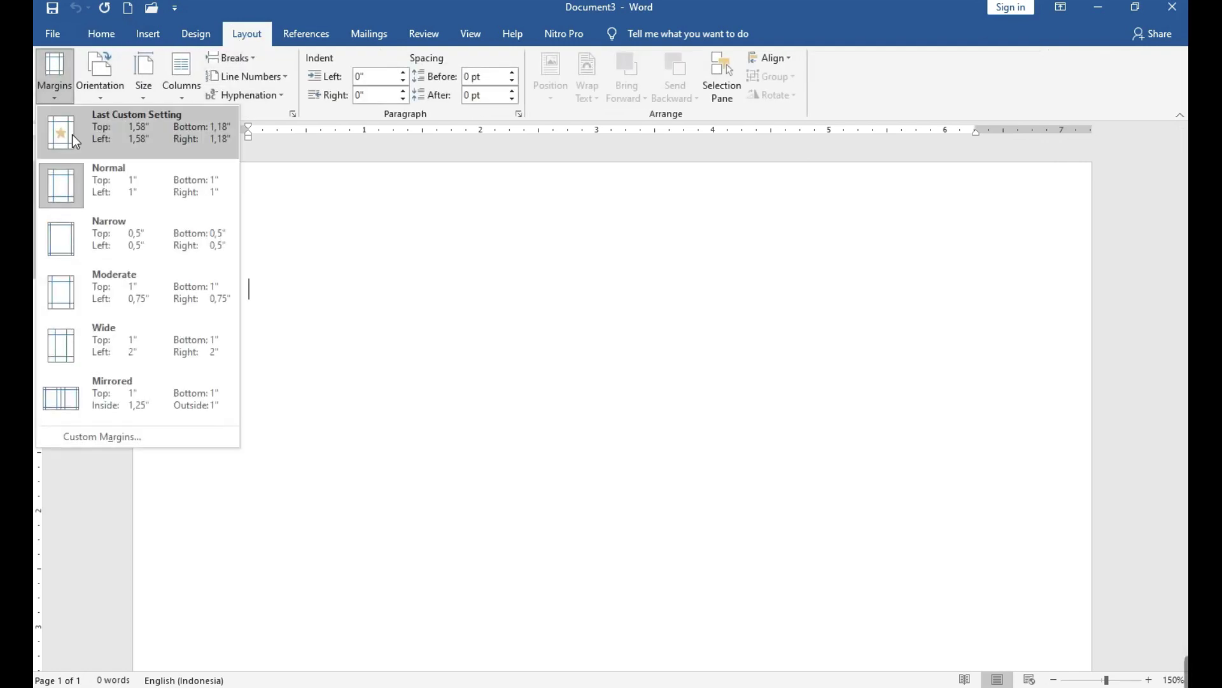
Enter custom margins of 4, 3, 4 and 3 and apply them.
click(135, 431)
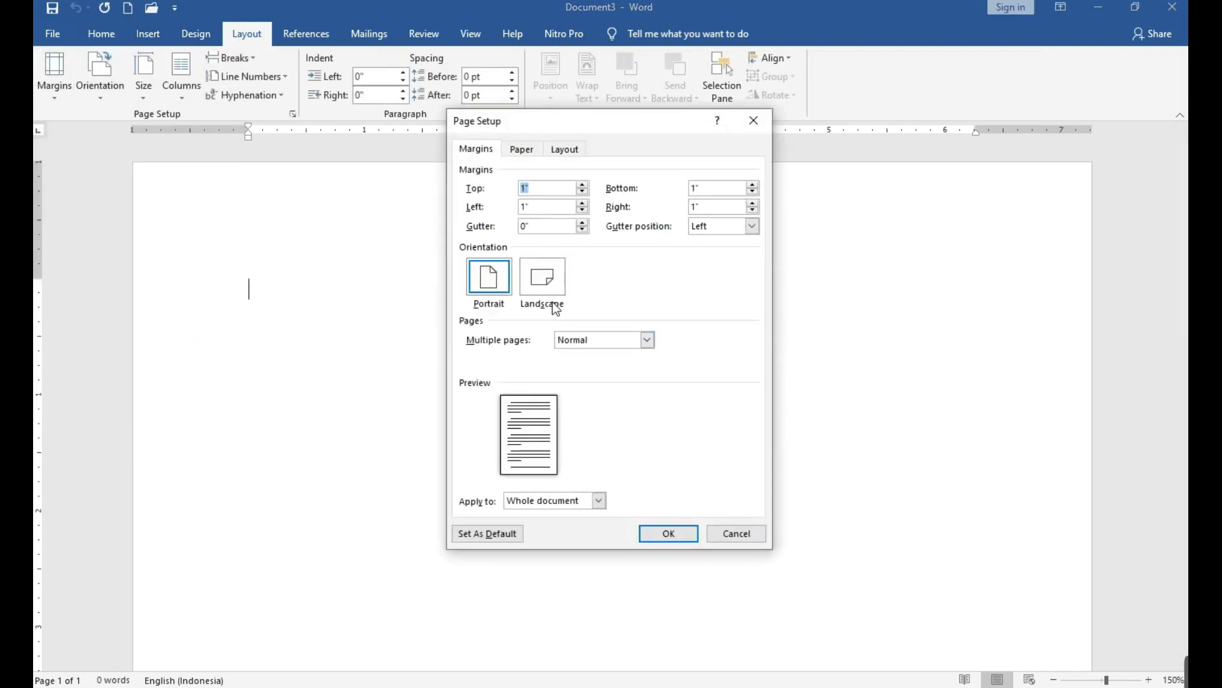
text(4)
key(Tab)
text(3)
key(Tab)
text(4)
key(Tab)
text(3)
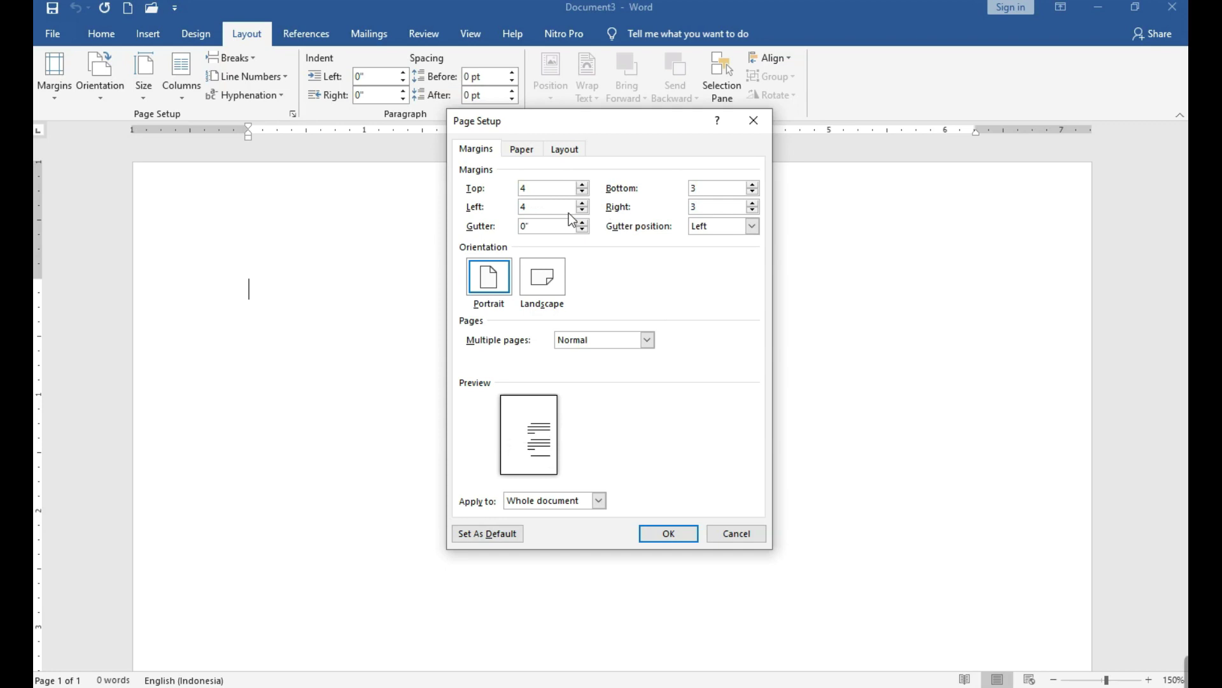
click(651, 532)
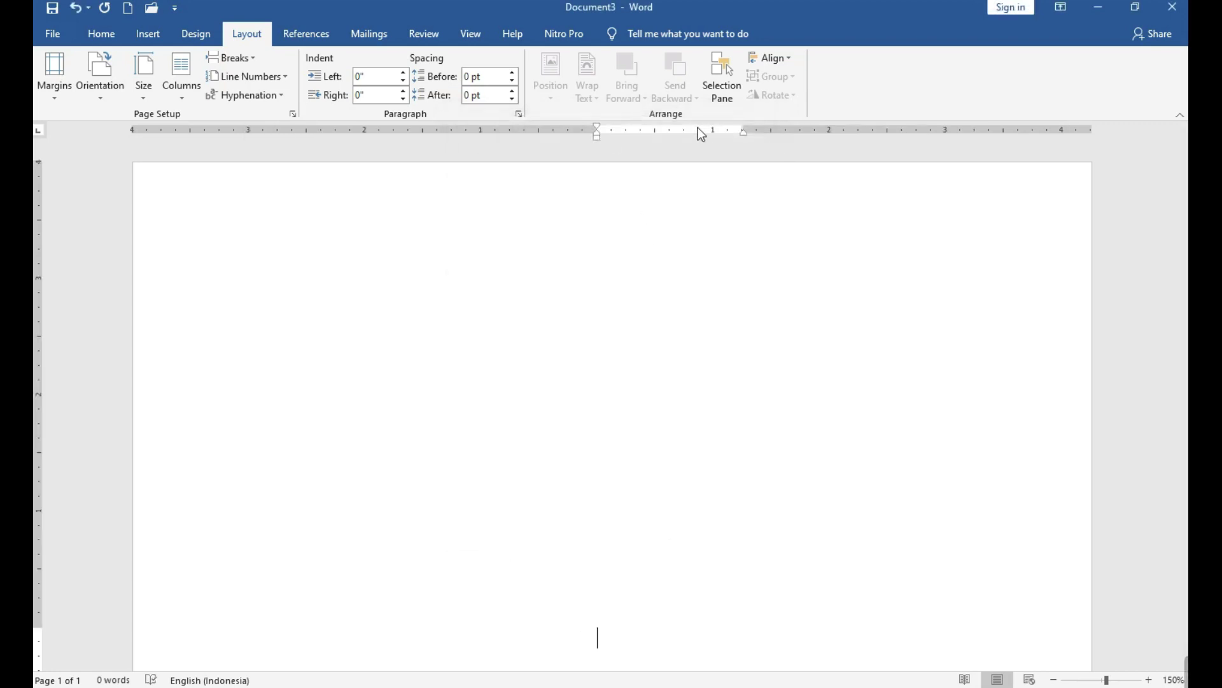
Re-enter the custom margins as top 4 cm, bottom 3 cm, left 4 cm, and apply.
click(65, 96)
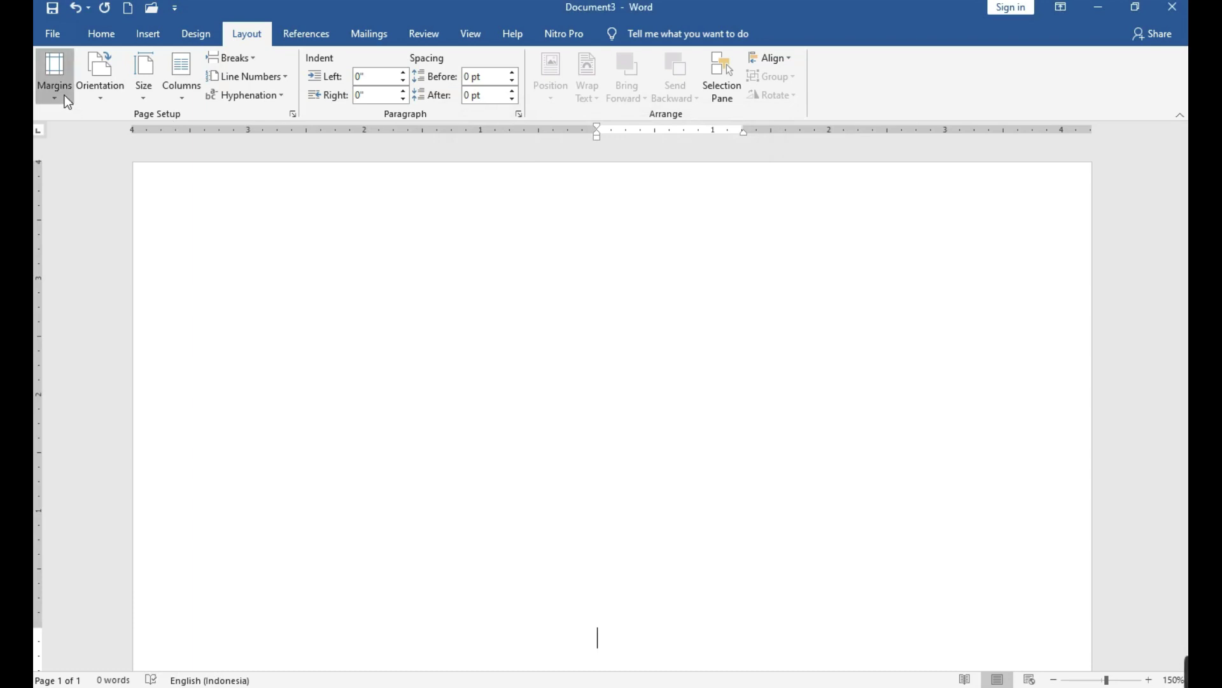
click(152, 439)
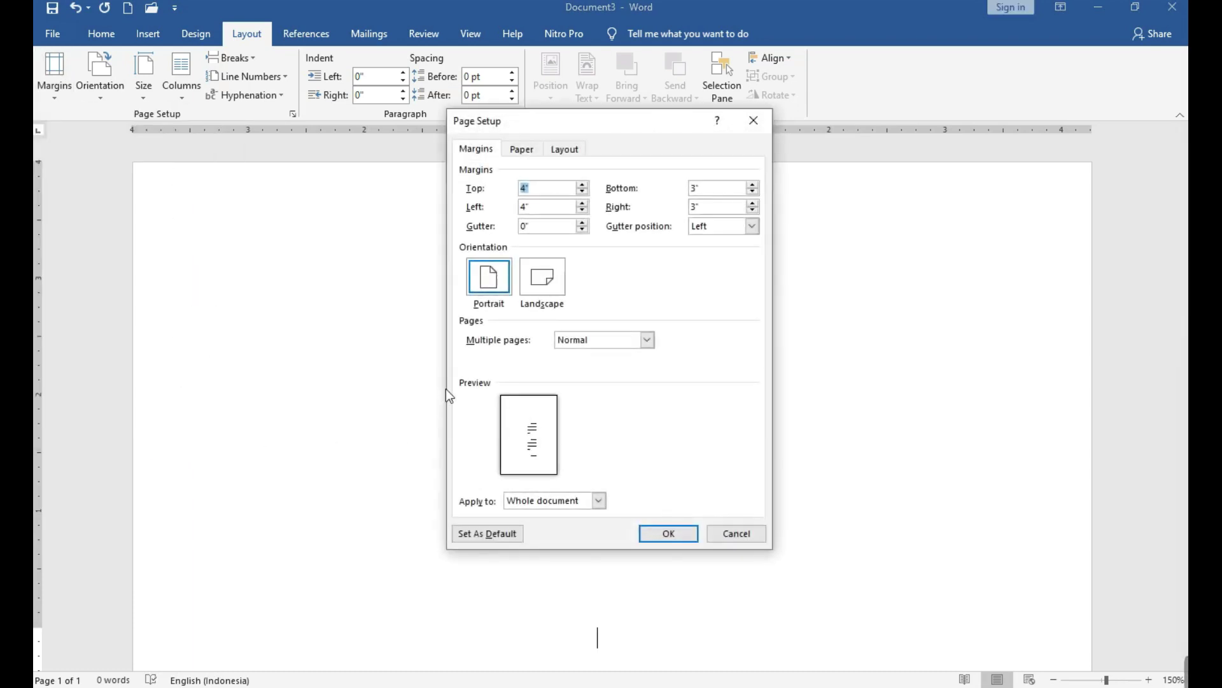
text(4 cm)
key(Tab)
text(3 cm)
key(Tab)
text(4 cm)
key(Tab)
text(3 cm)
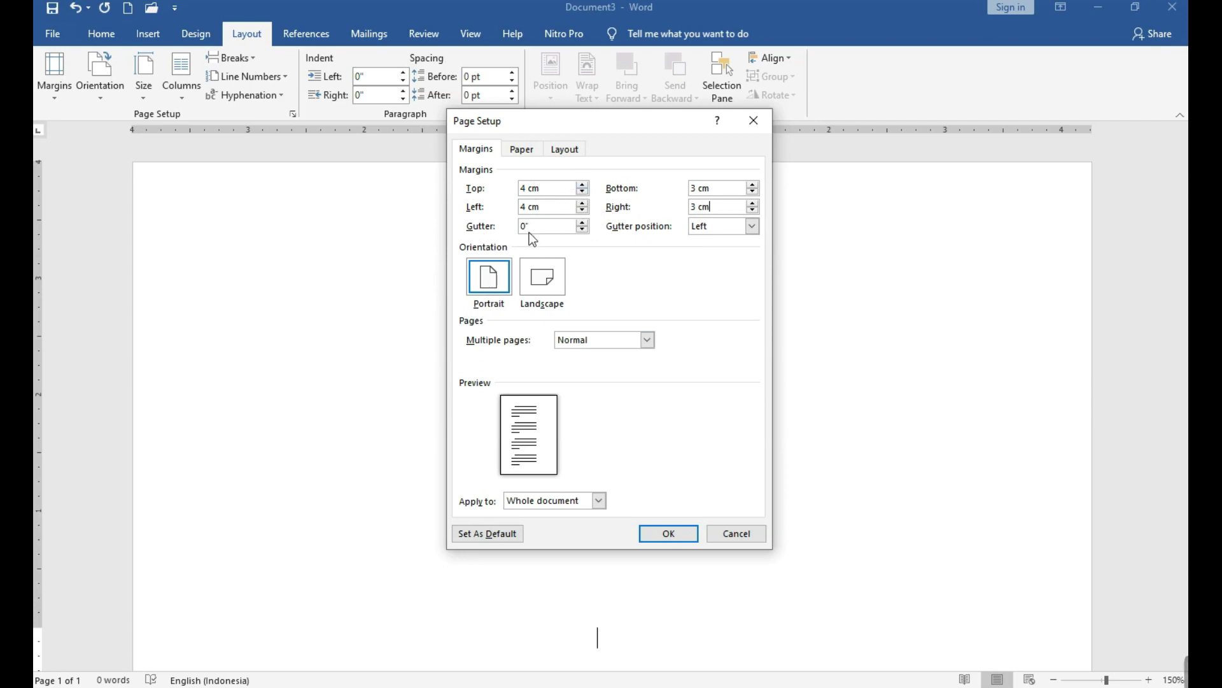
click(660, 536)
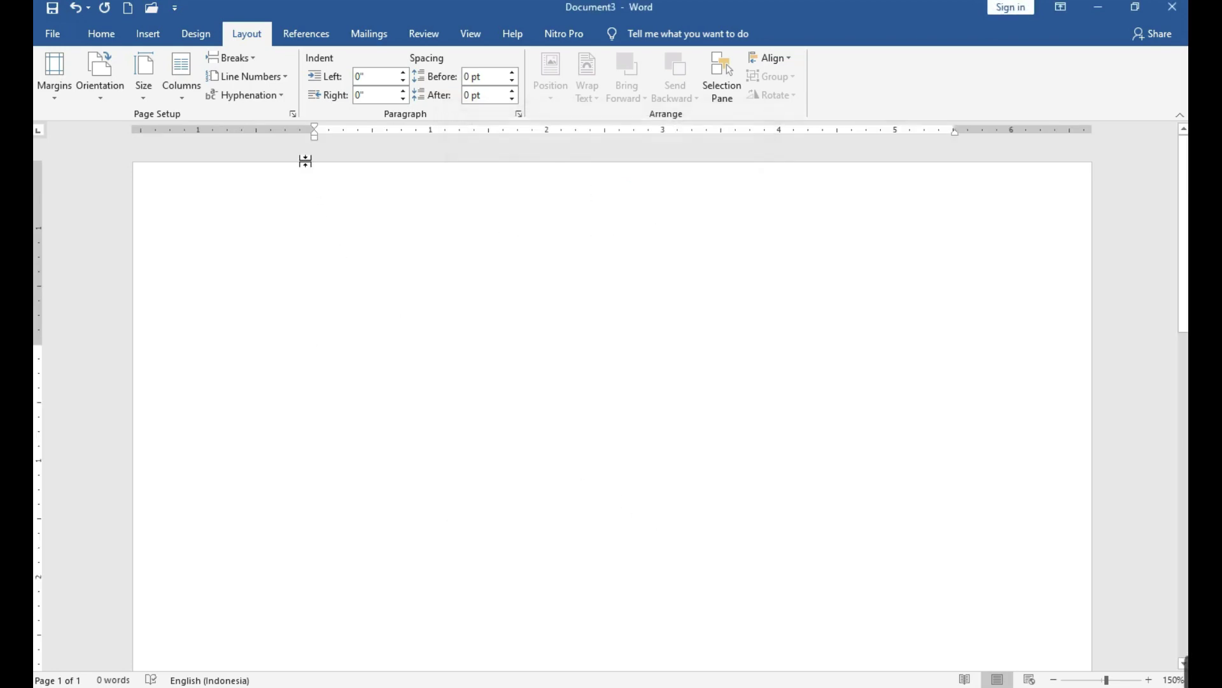
click(56, 97)
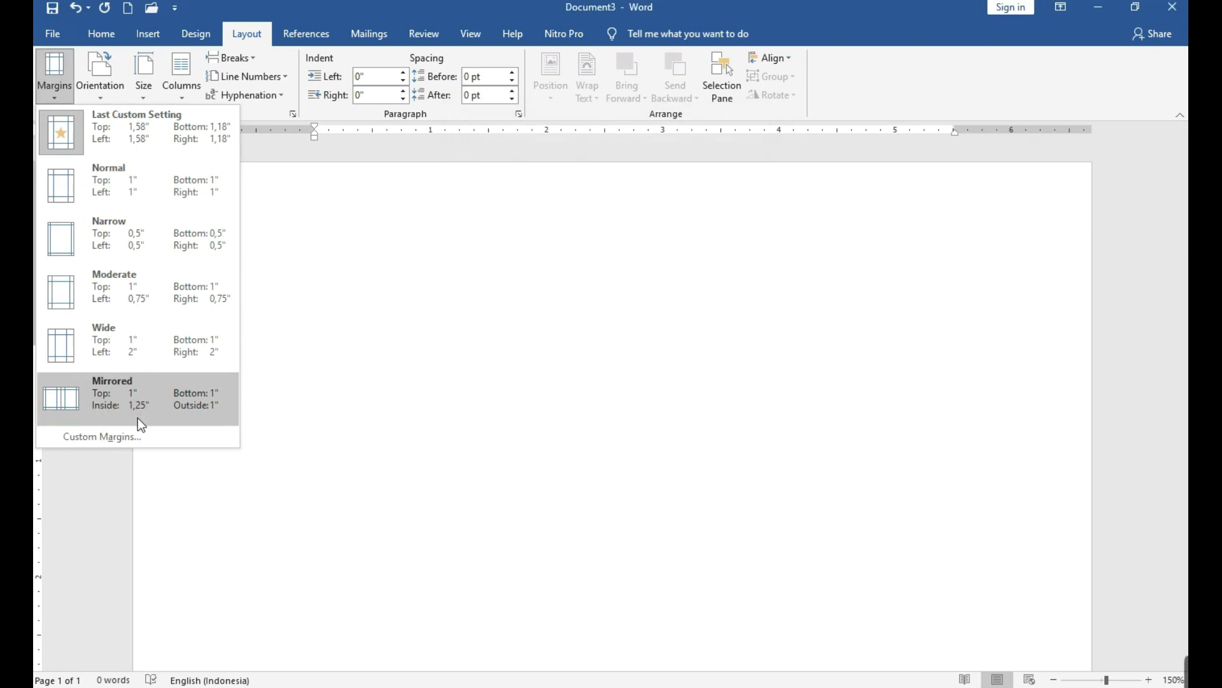
click(138, 436)
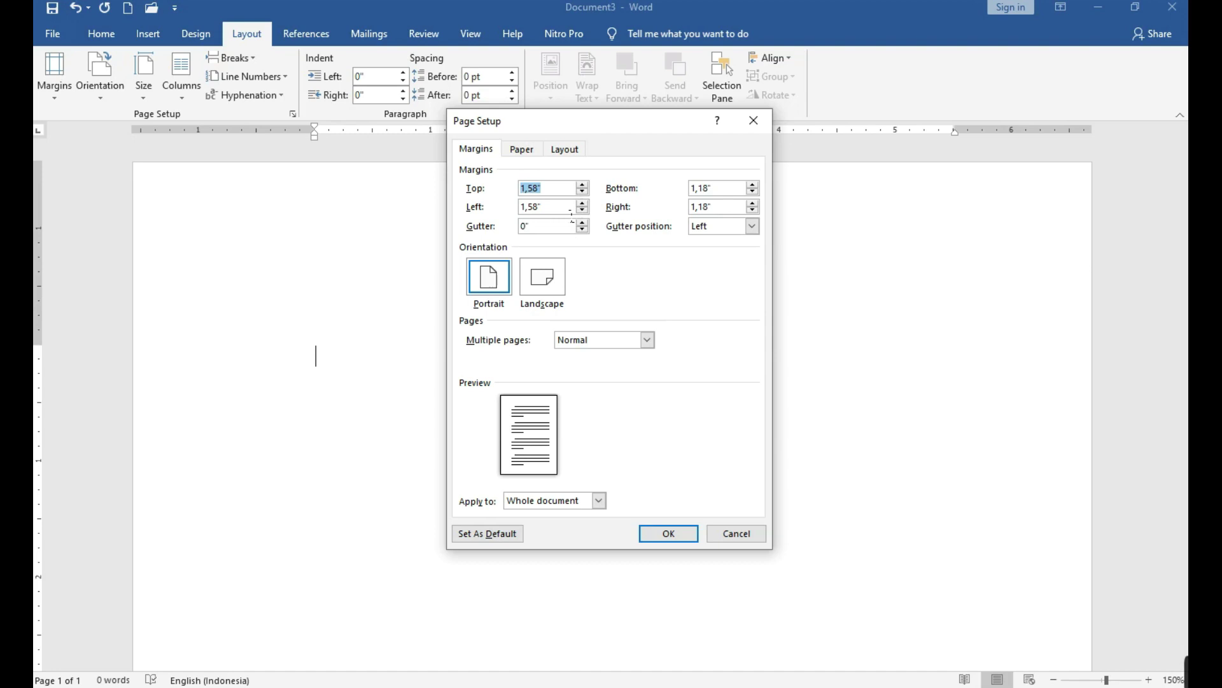
drag(563, 132, 600, 217)
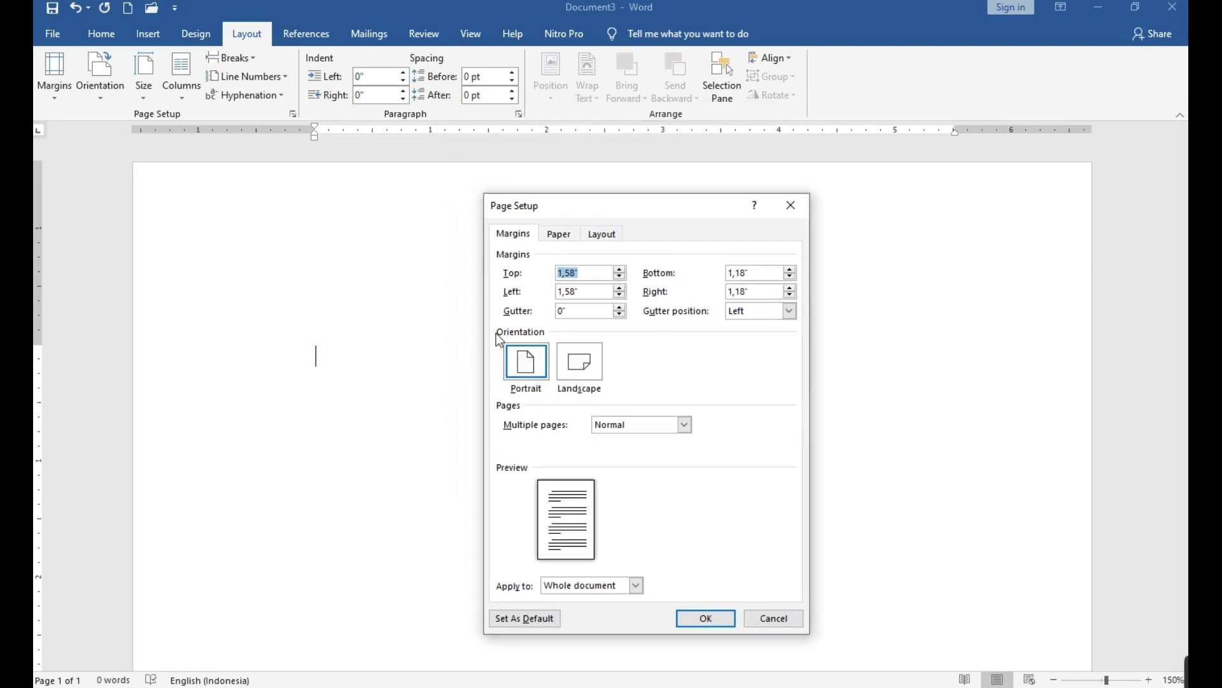
drag(590, 219, 636, 206)
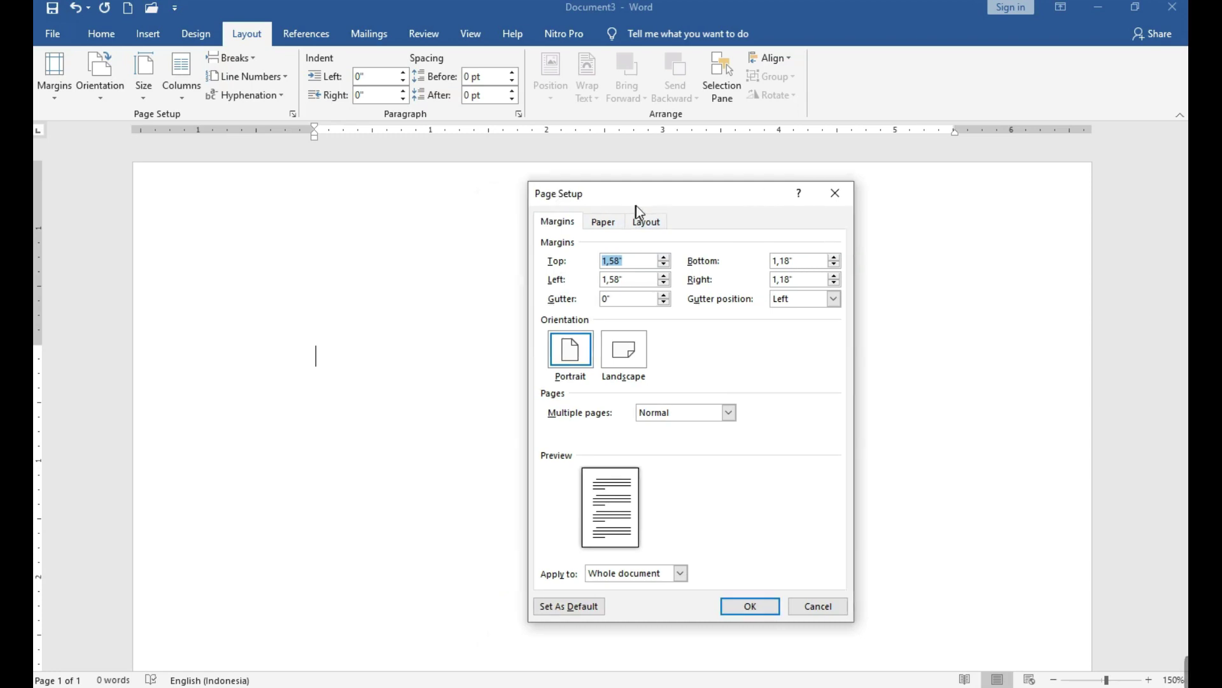
click(771, 610)
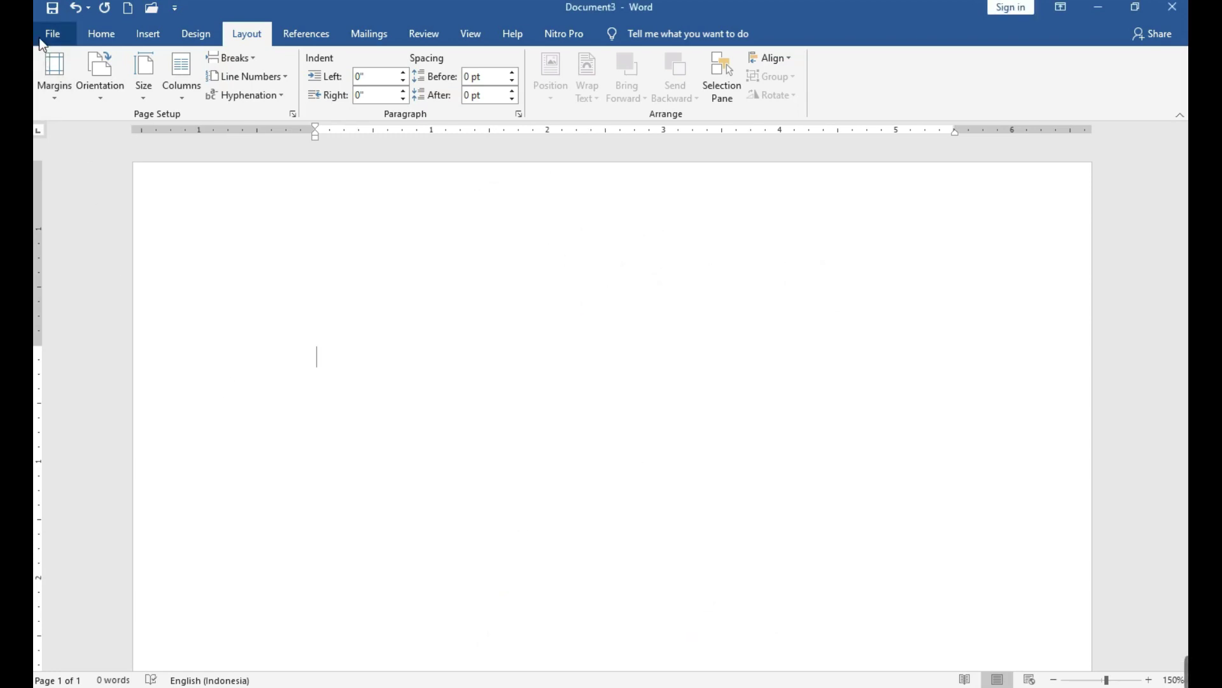
click(53, 34)
Switch 'Show measurements in units of' back to Centimeters in Word's Advanced options.
click(81, 659)
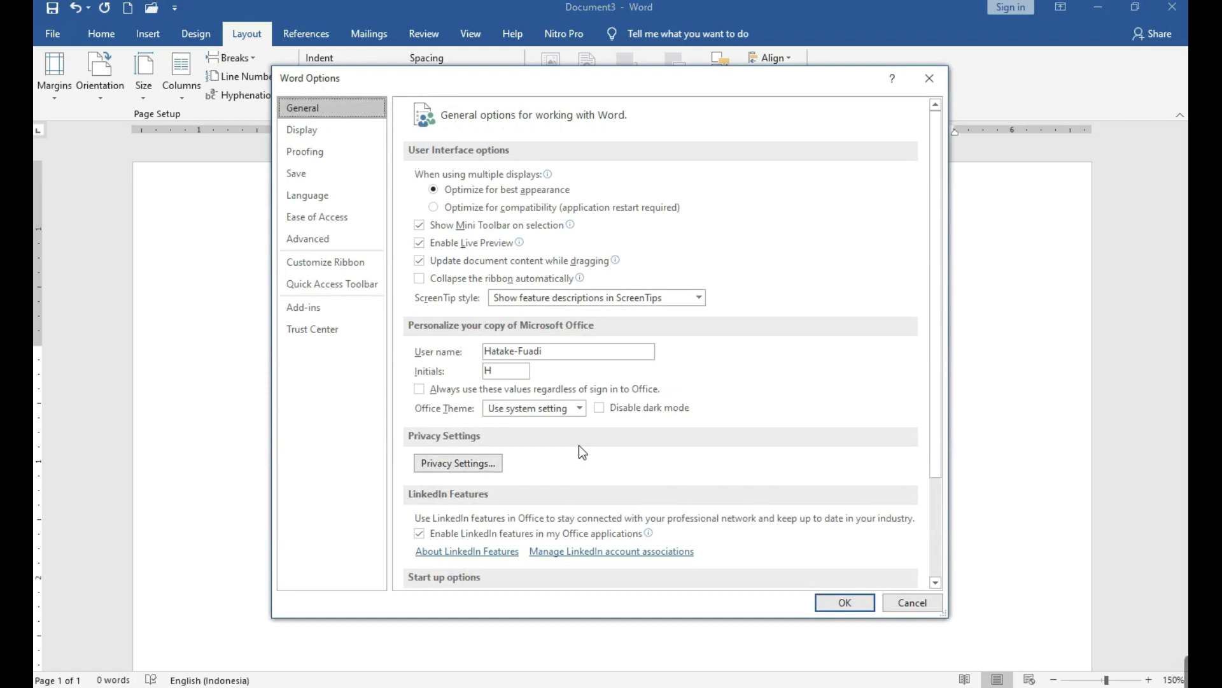
click(307, 243)
scroll(710, 512, down, 15)
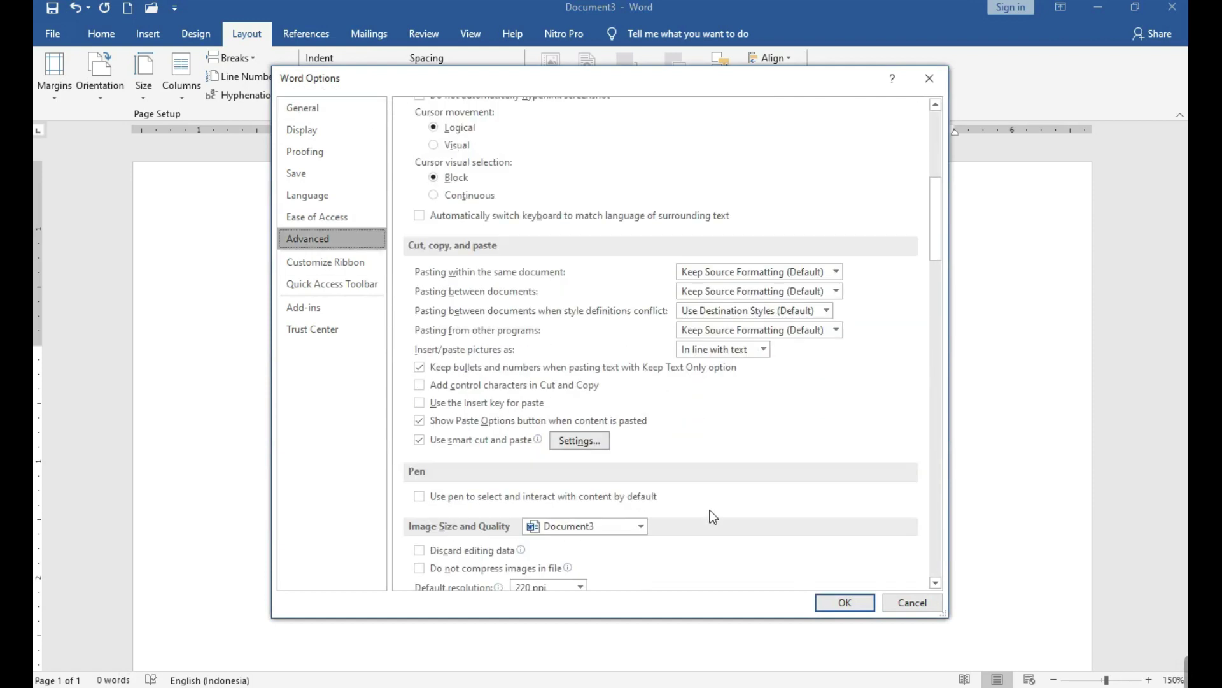
scroll(709, 508, down, 7)
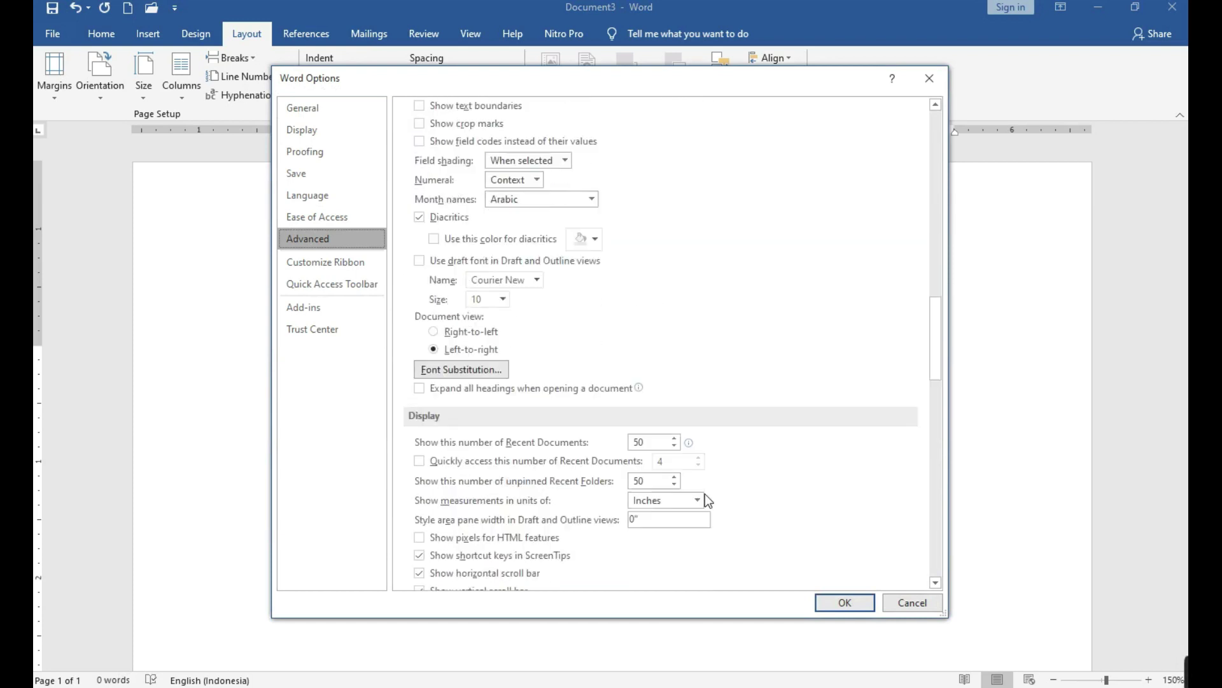
click(698, 423)
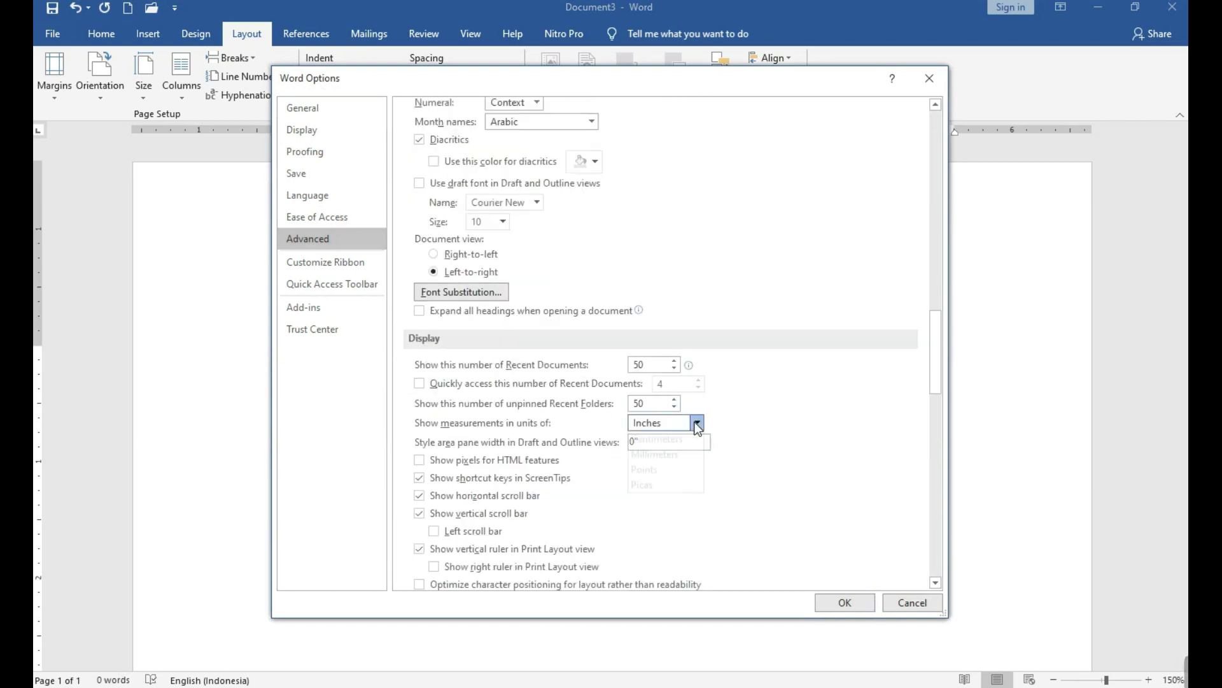
click(665, 458)
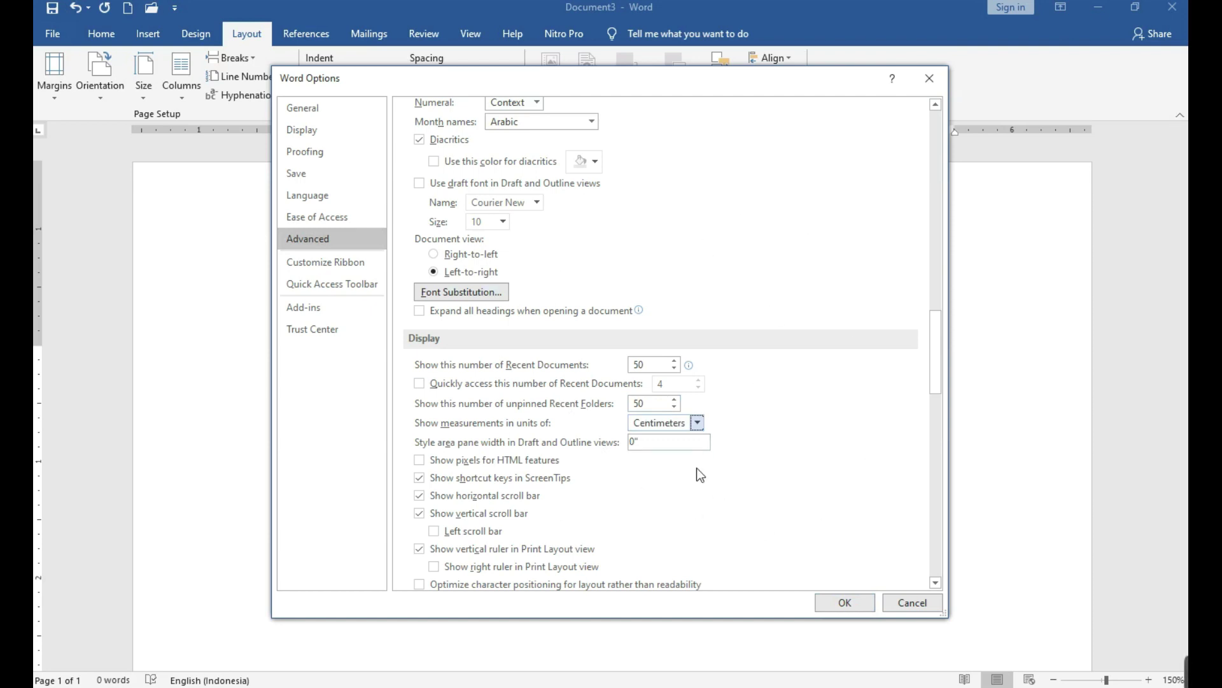
click(842, 604)
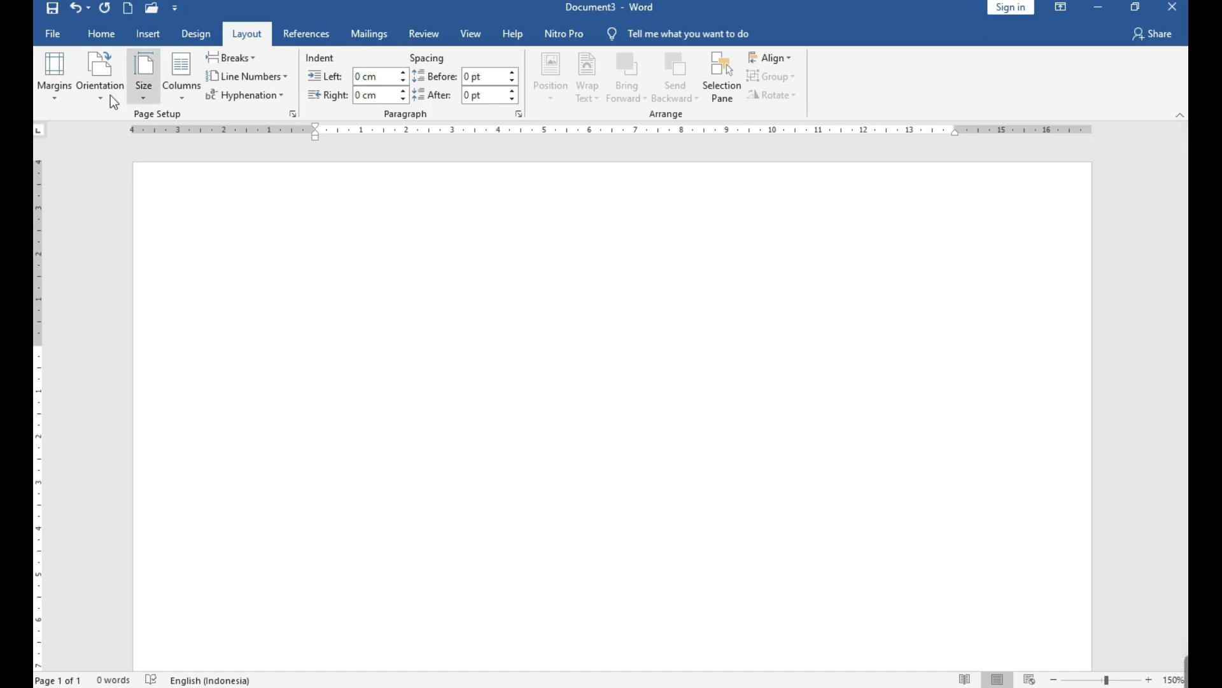
Apply custom margins of top 4, bottom 3, left 4 and right 3 cm.
click(54, 97)
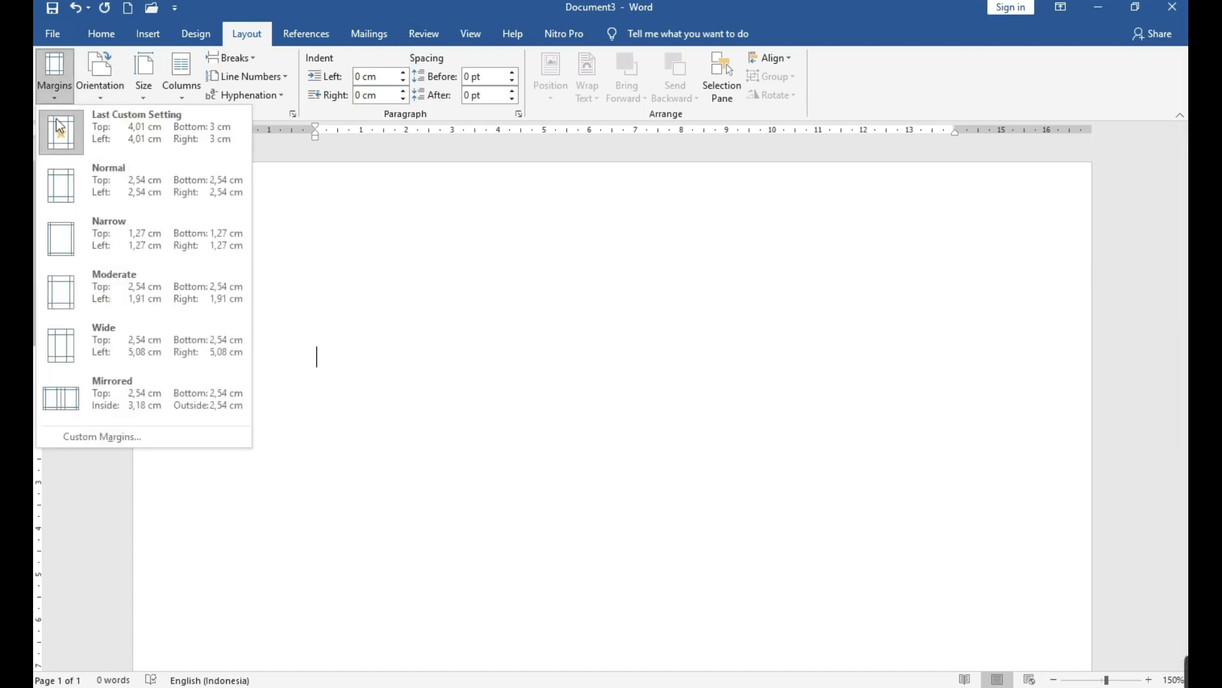
click(107, 443)
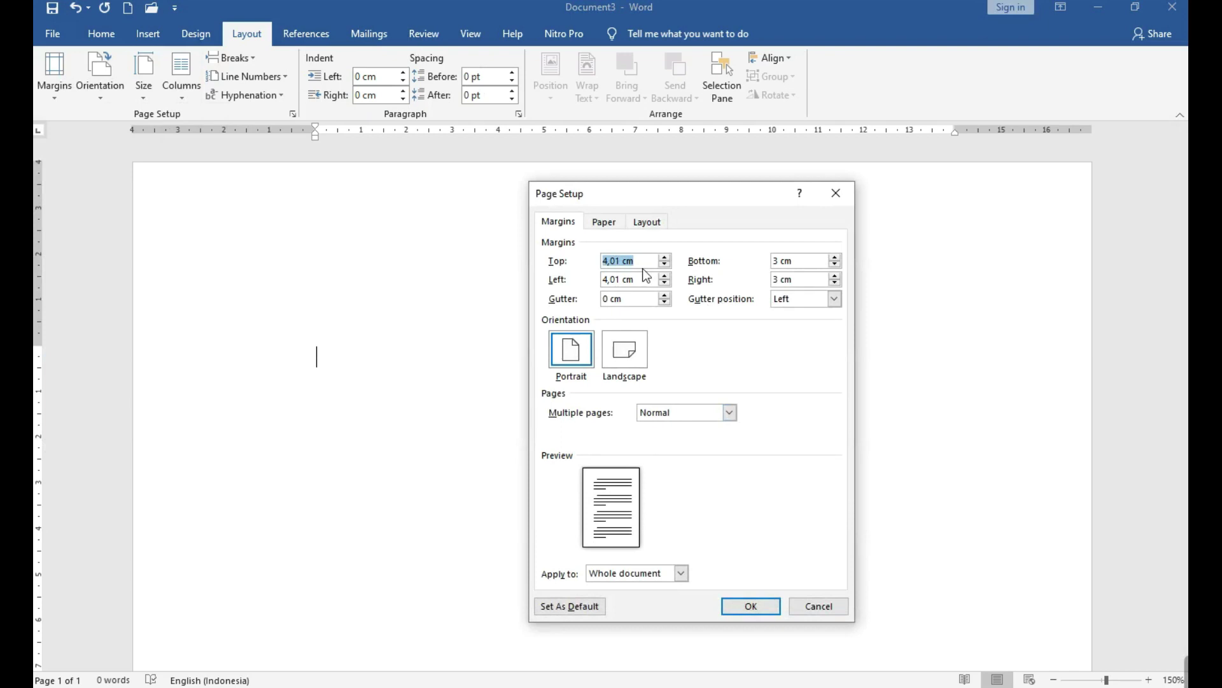
text(4)
key(Tab)
text(3)
key(Tab)
text(4)
key(Tab)
text(3)
text(cm)
click(757, 610)
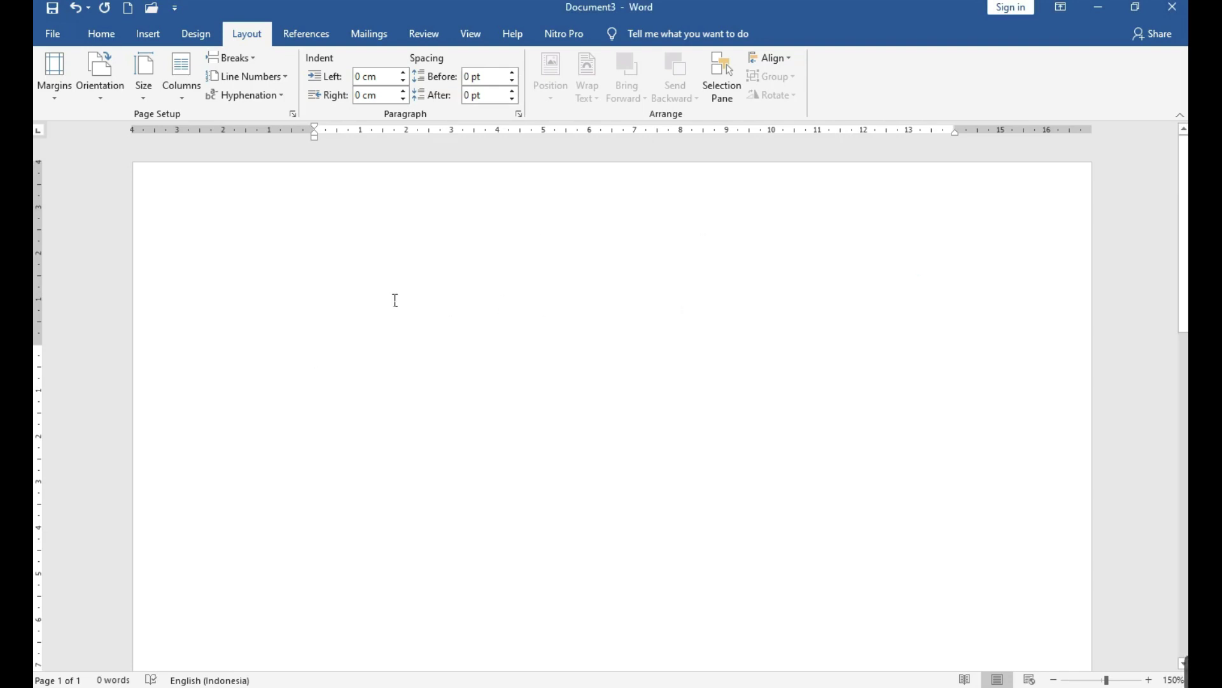
Type 2010 and 2013 on separate lines, fixing a typo, then select 2010.
scroll(292, 300, down, 1)
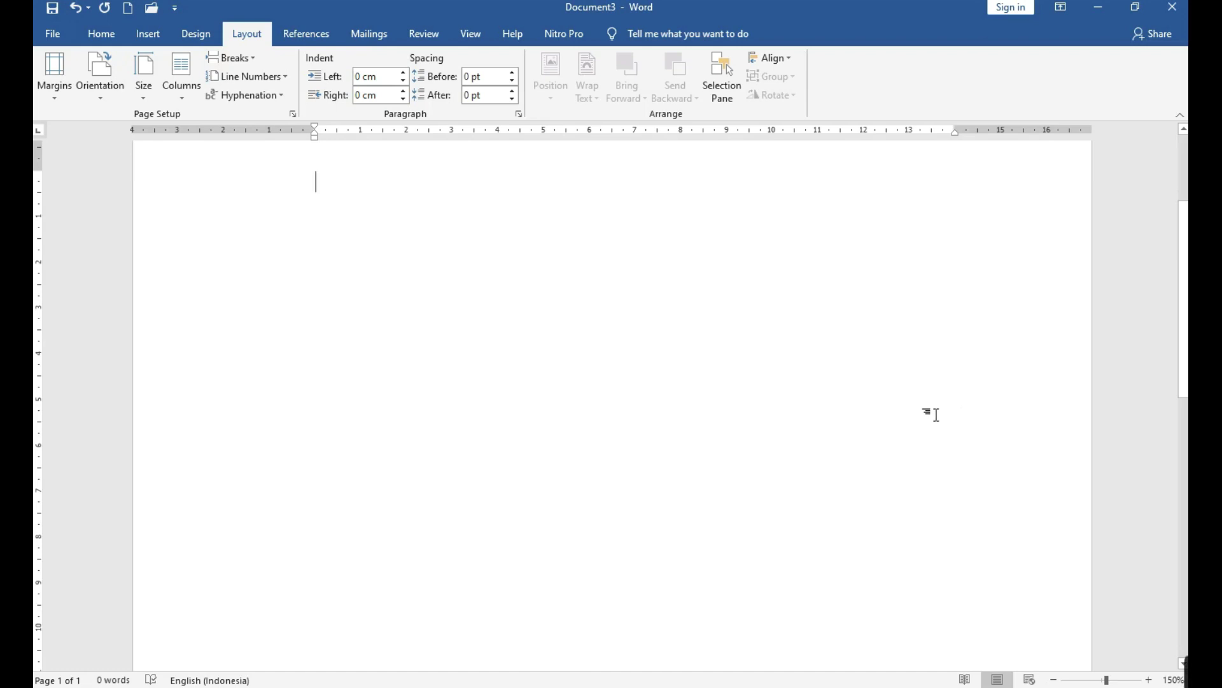
scroll(671, 404, up, 3)
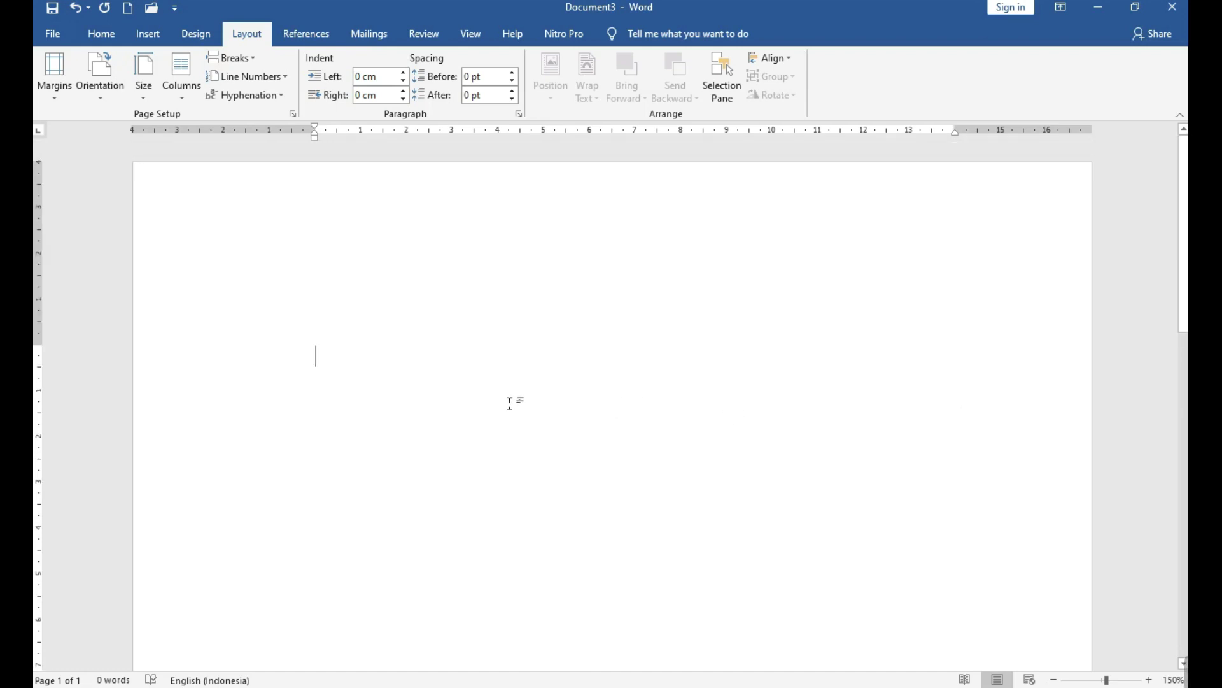
text(20)
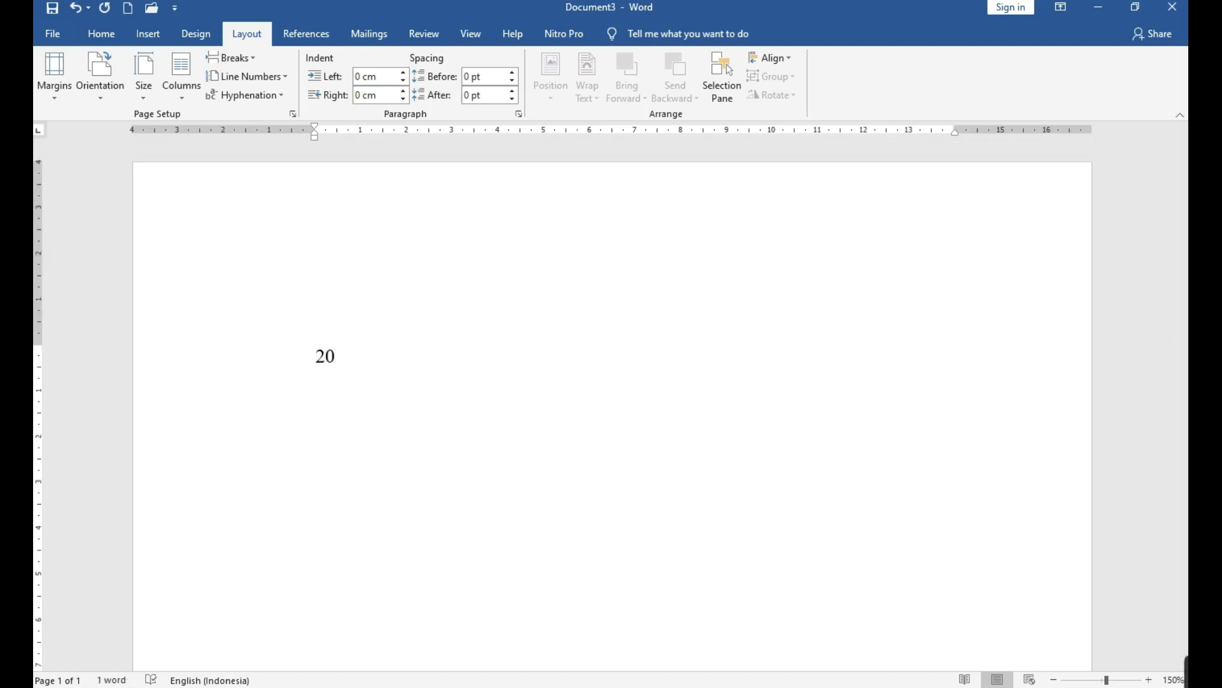
text(10205)
key(BackSpace)
text(13)
drag(360, 360, 319, 368)
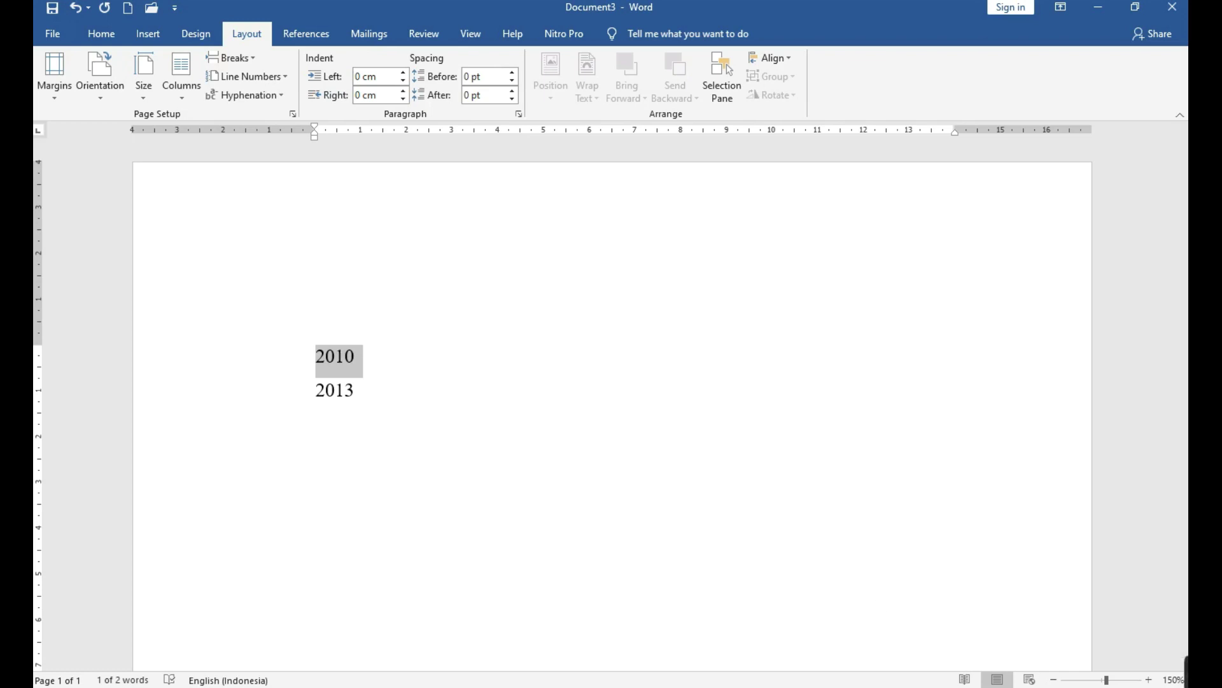
Tick 'Show text boundaries' in Word's Advanced options and apply it.
click(51, 40)
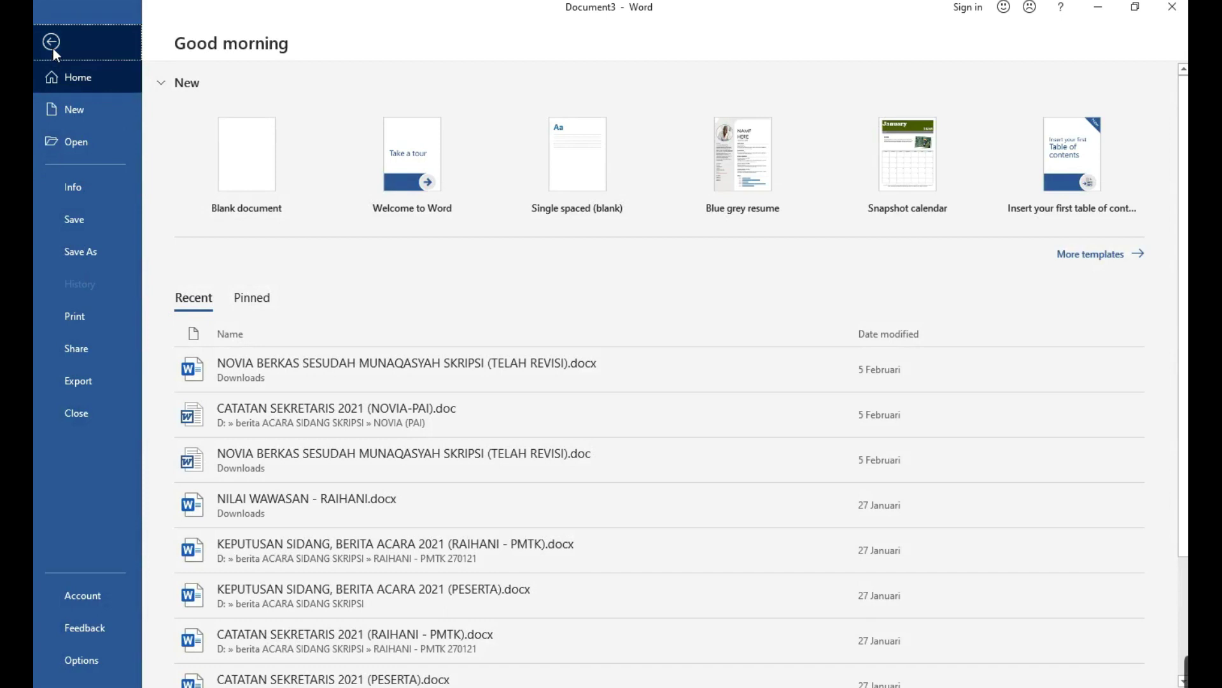
click(51, 43)
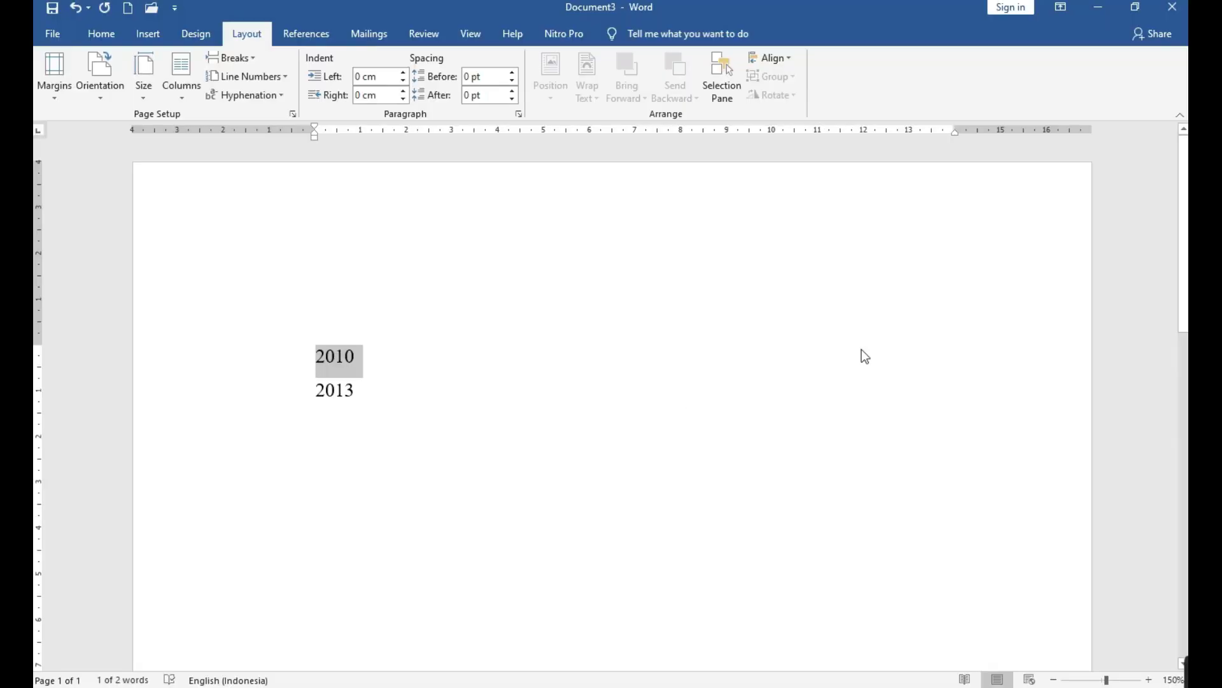
click(56, 33)
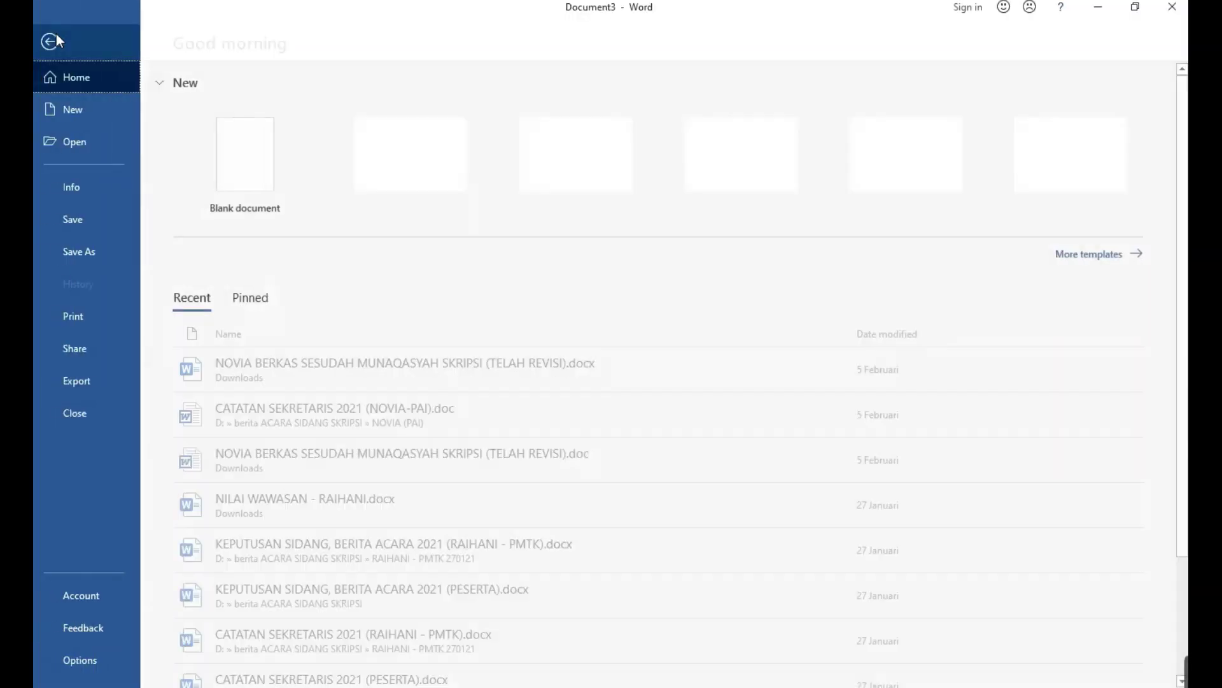
click(81, 659)
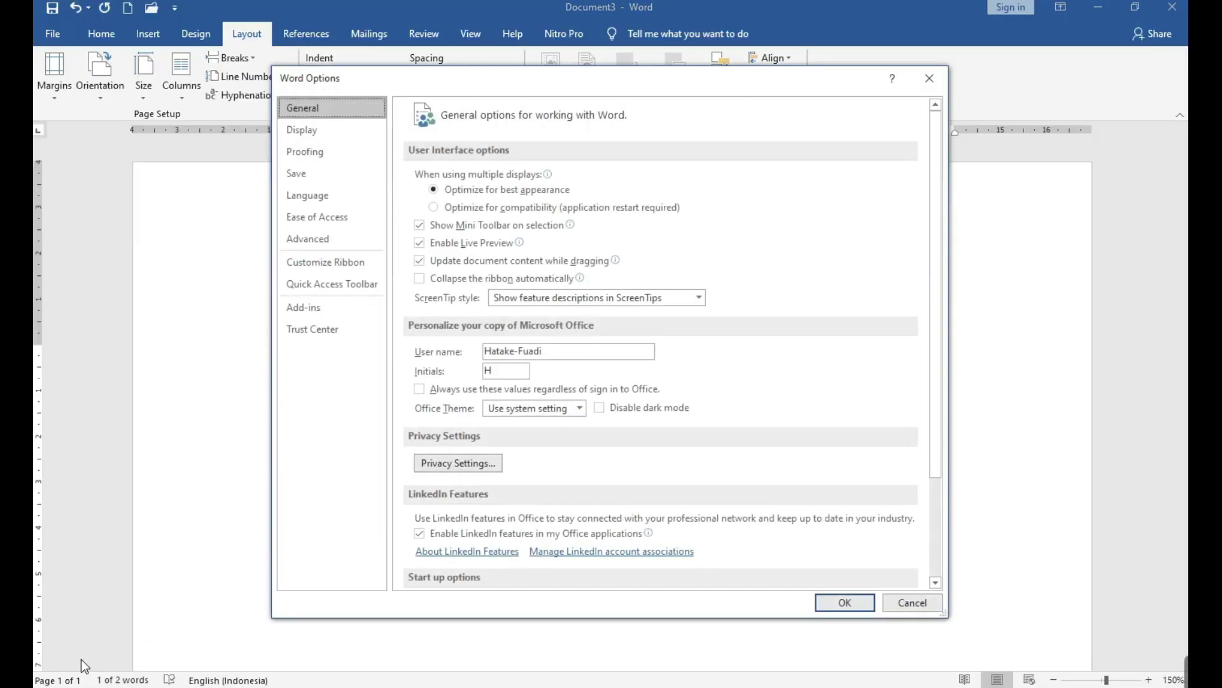
click(324, 239)
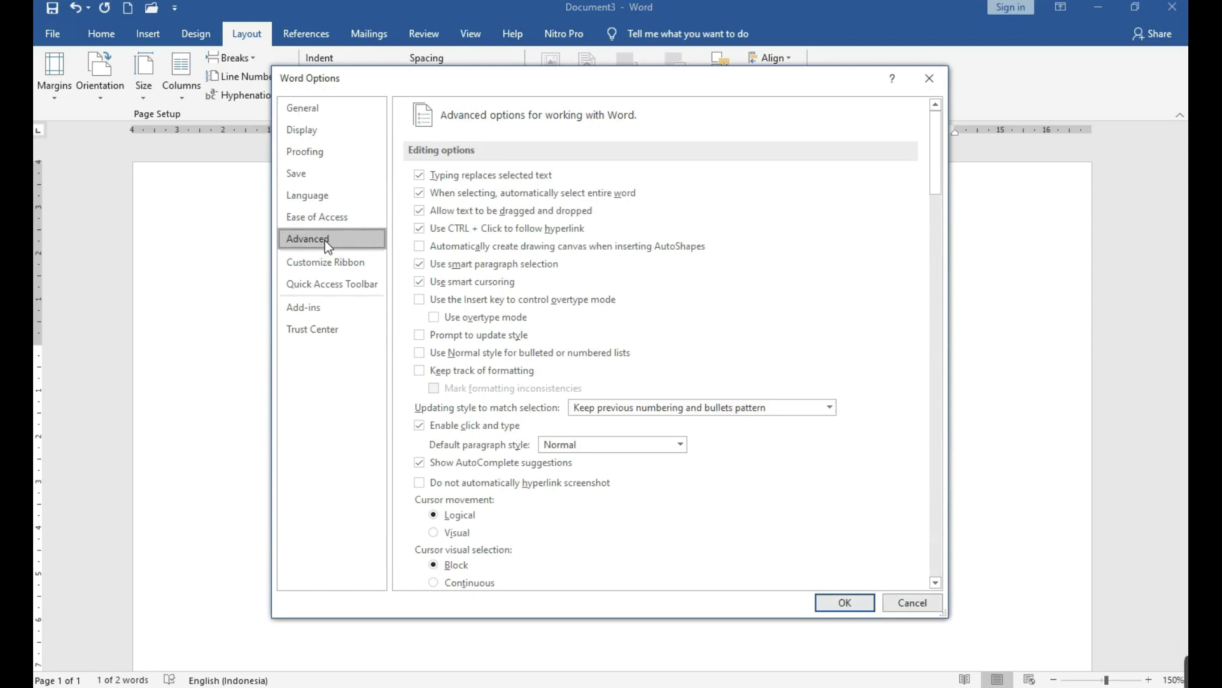
scroll(770, 248, down, 12)
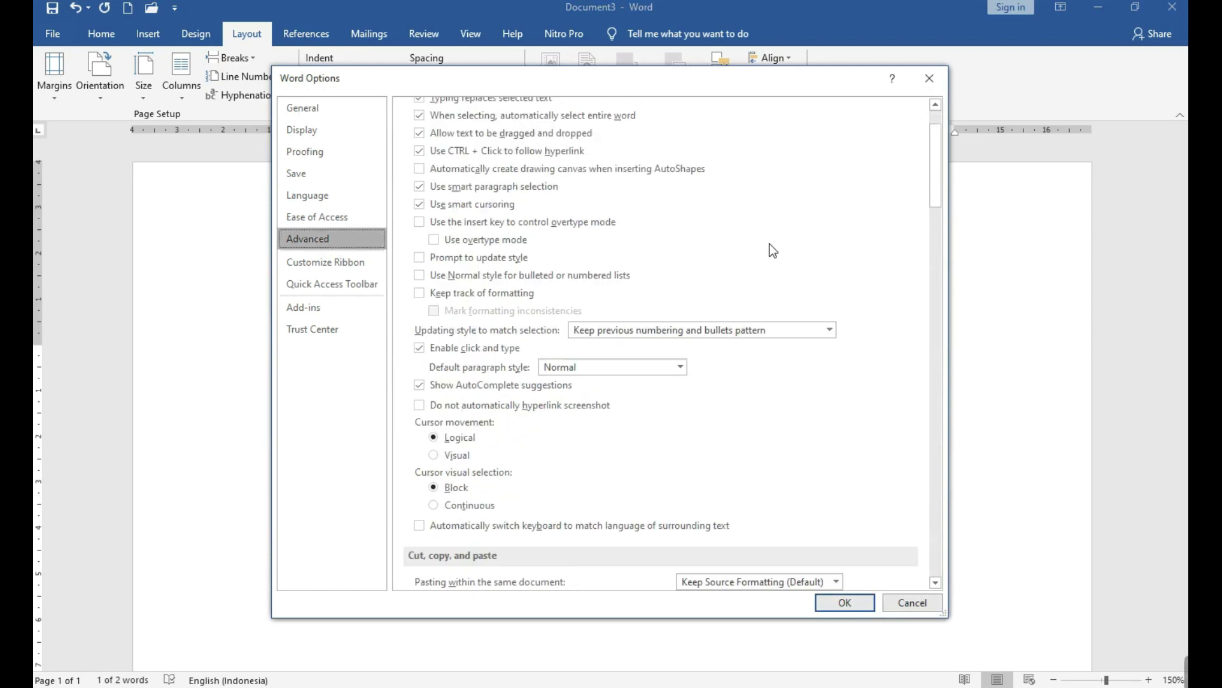
scroll(768, 239, down, 10)
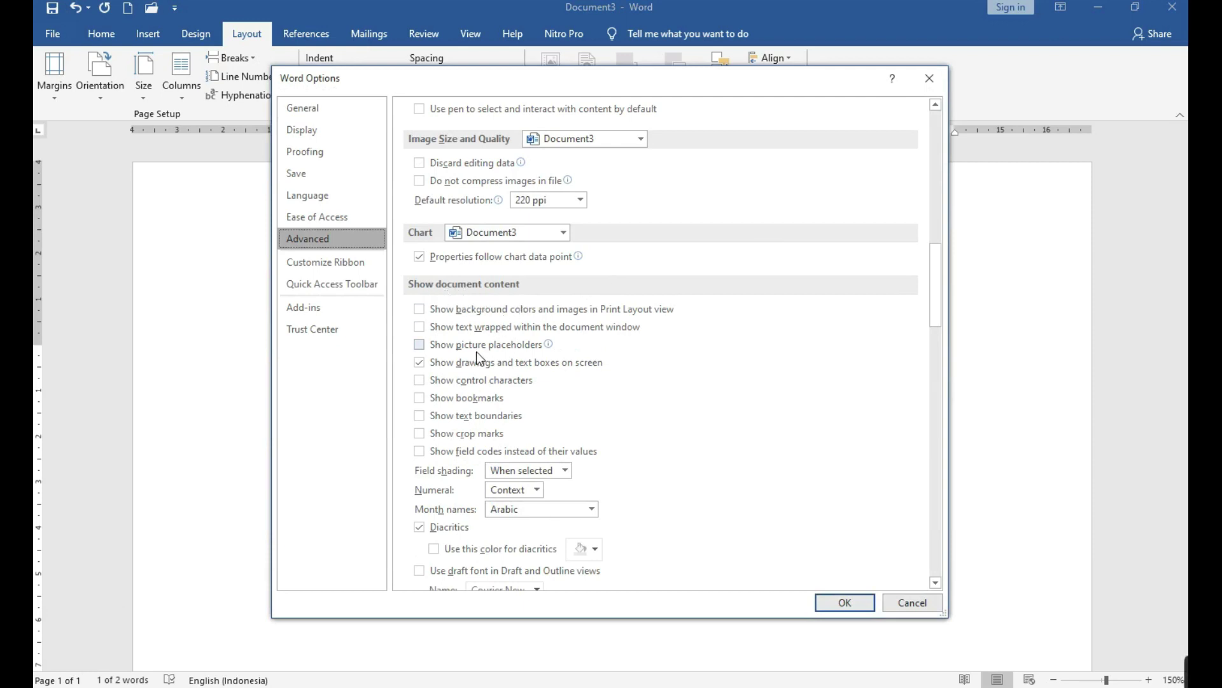
click(420, 415)
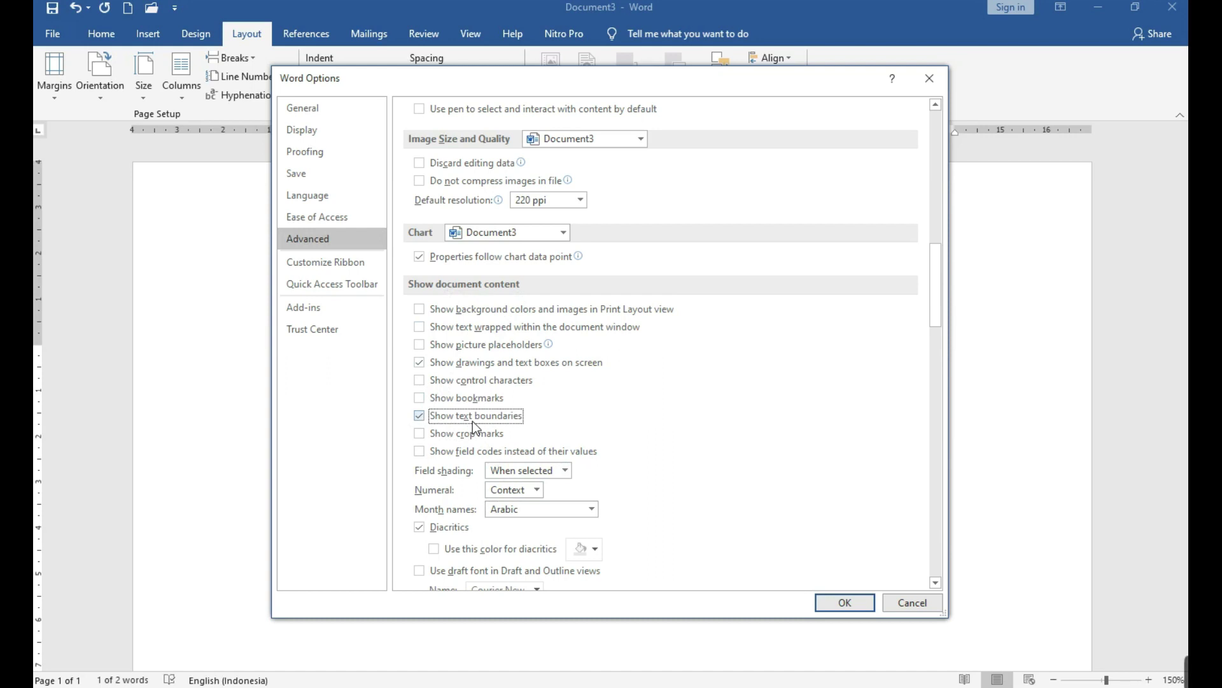
click(856, 604)
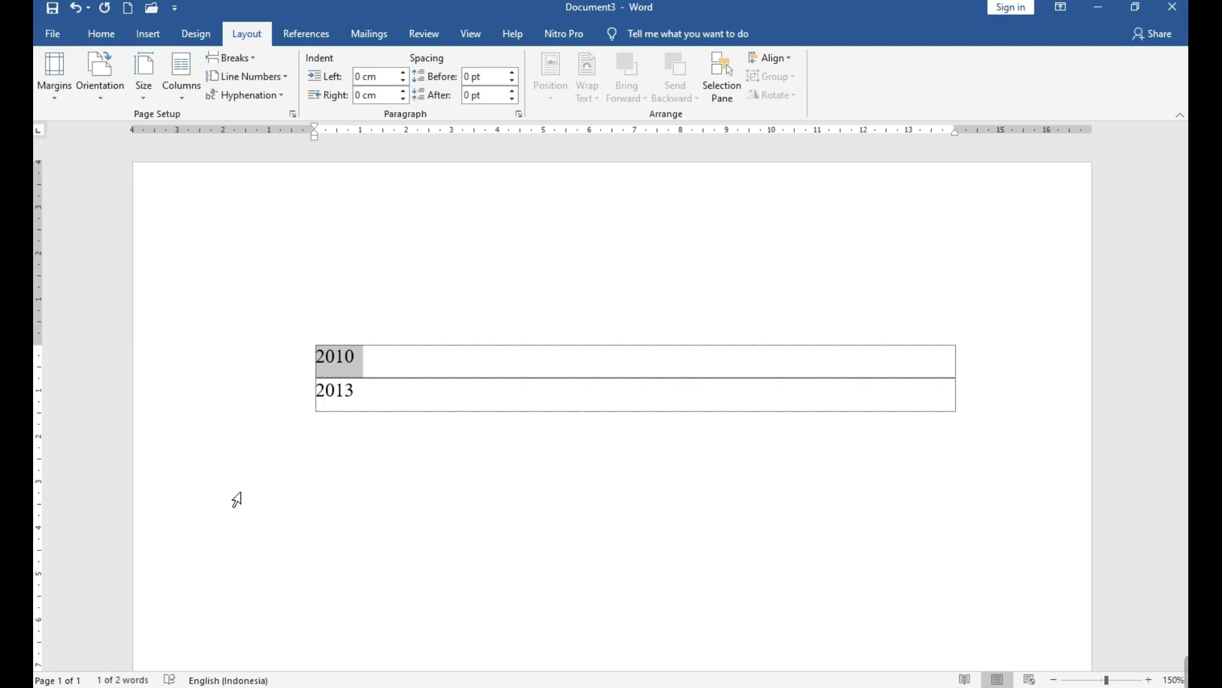
Apply 1.0 line spacing to the 2010 and 2013 lines.
click(327, 357)
drag(337, 399, 374, 415)
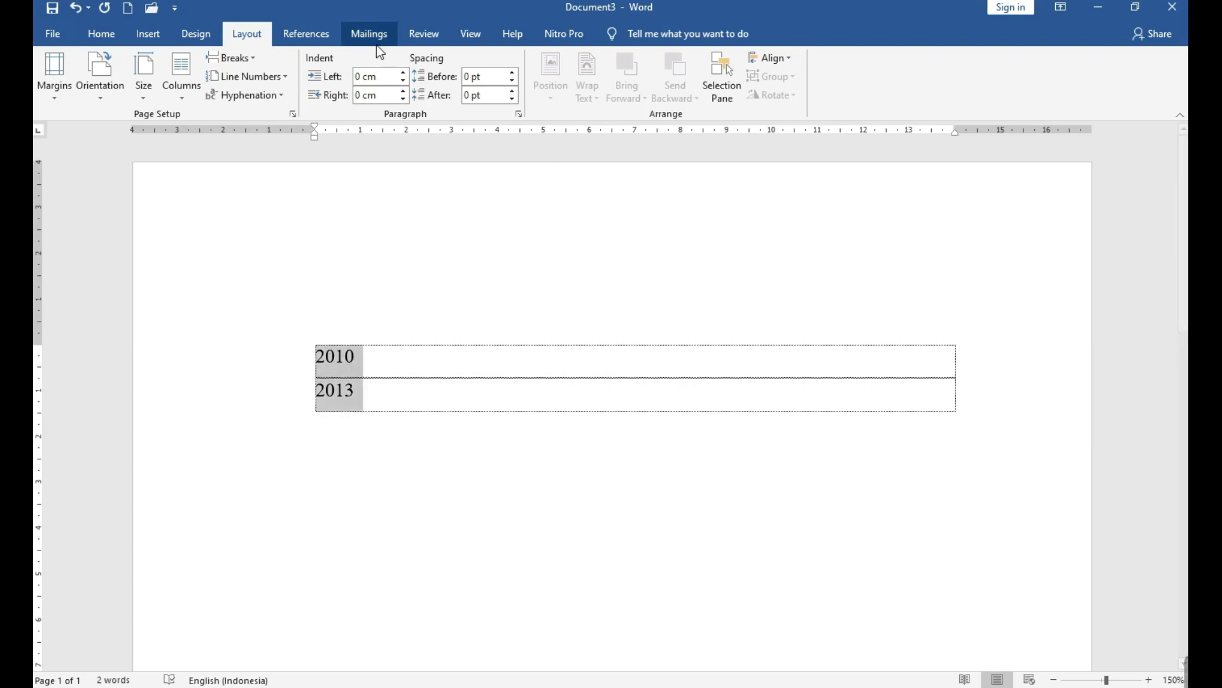
click(100, 37)
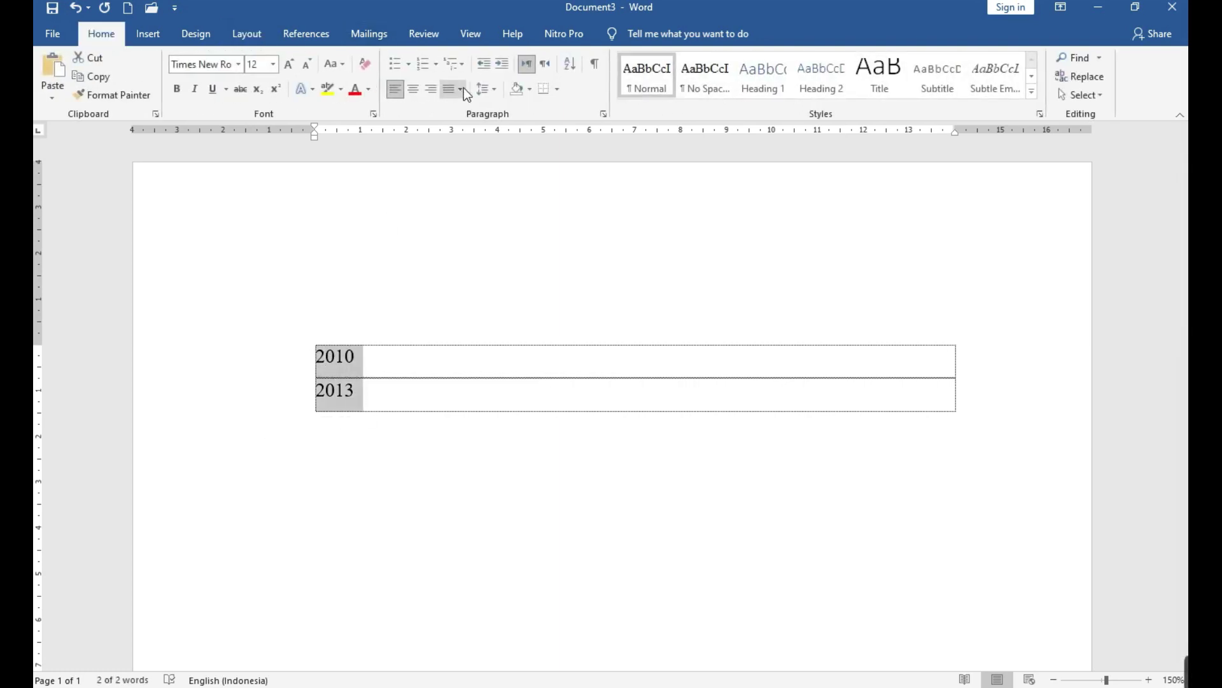
click(491, 91)
click(493, 109)
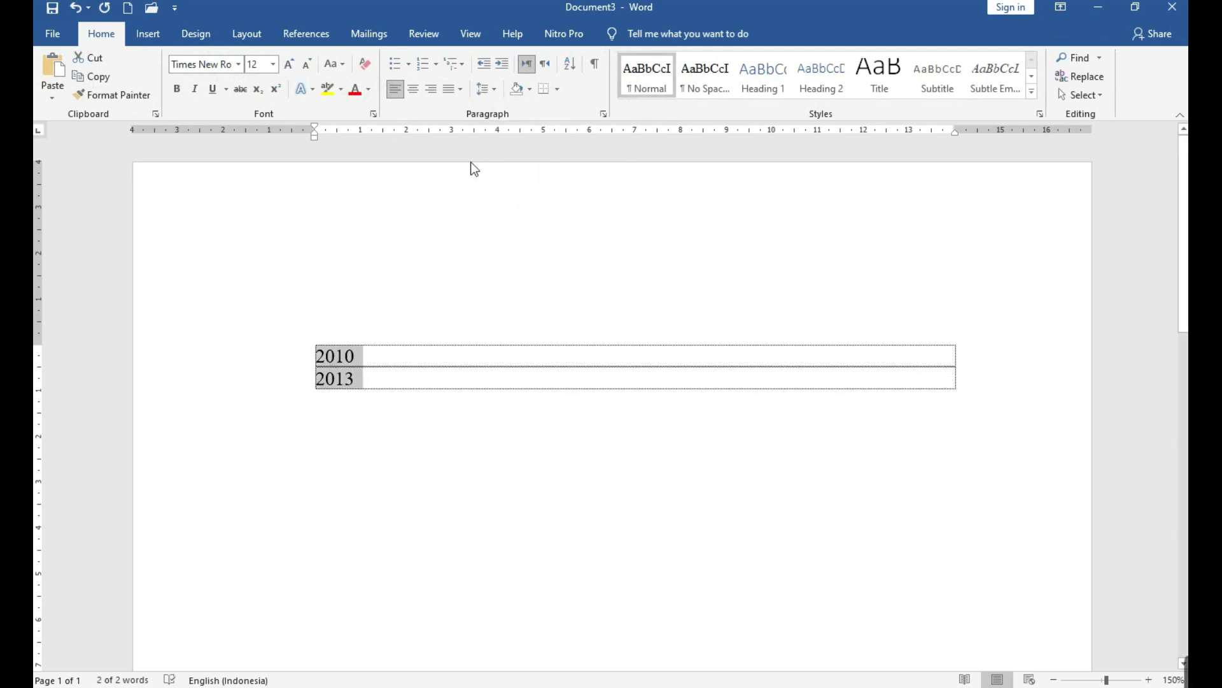
Give the 2013 line 2.0 line spacing and add an empty line below it.
click(382, 375)
click(484, 90)
click(496, 166)
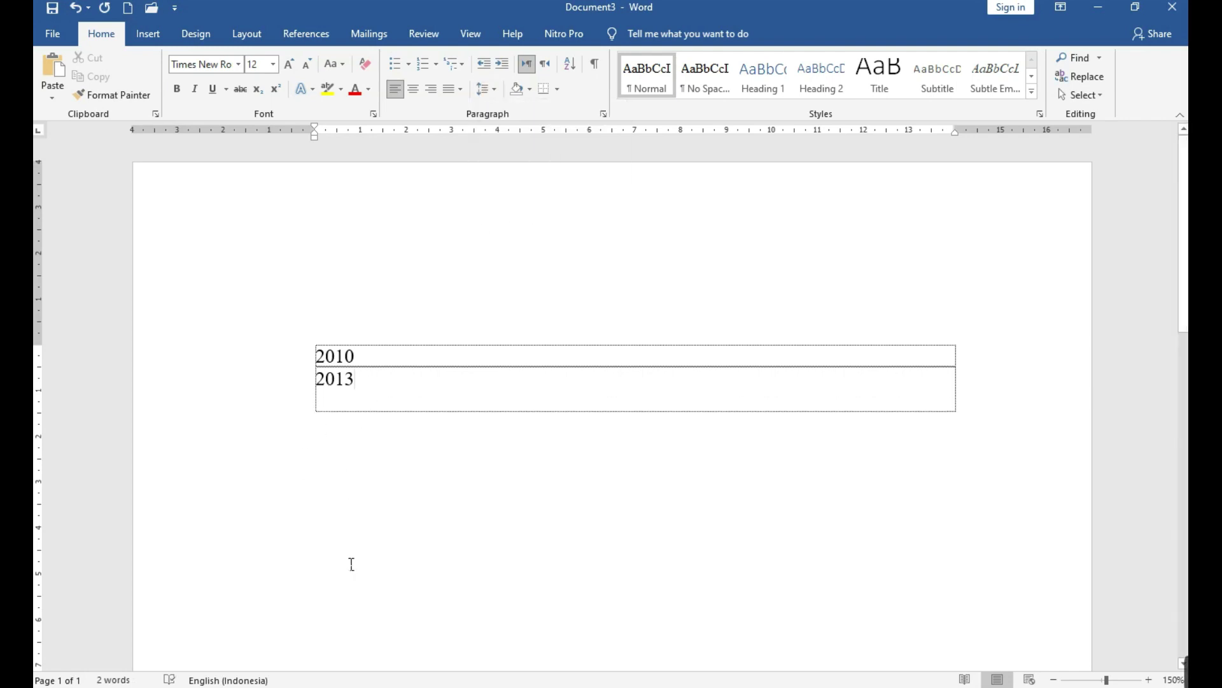
key(Tab)
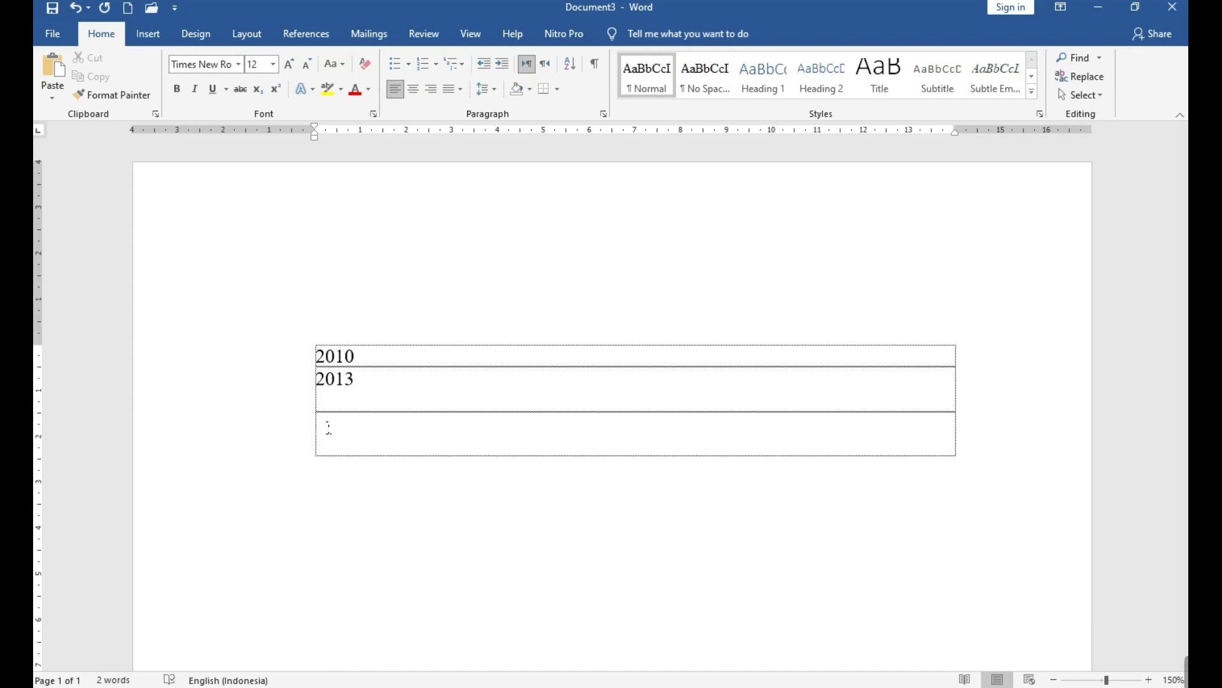
click(369, 387)
Type 'Cara mengatasi text boundaris di word 201' on the third line, correcting a typo.
key(Tab)
text(cara mengha)
key(BackSpace)
key(BackSpace)
text(atasi text boundaris )
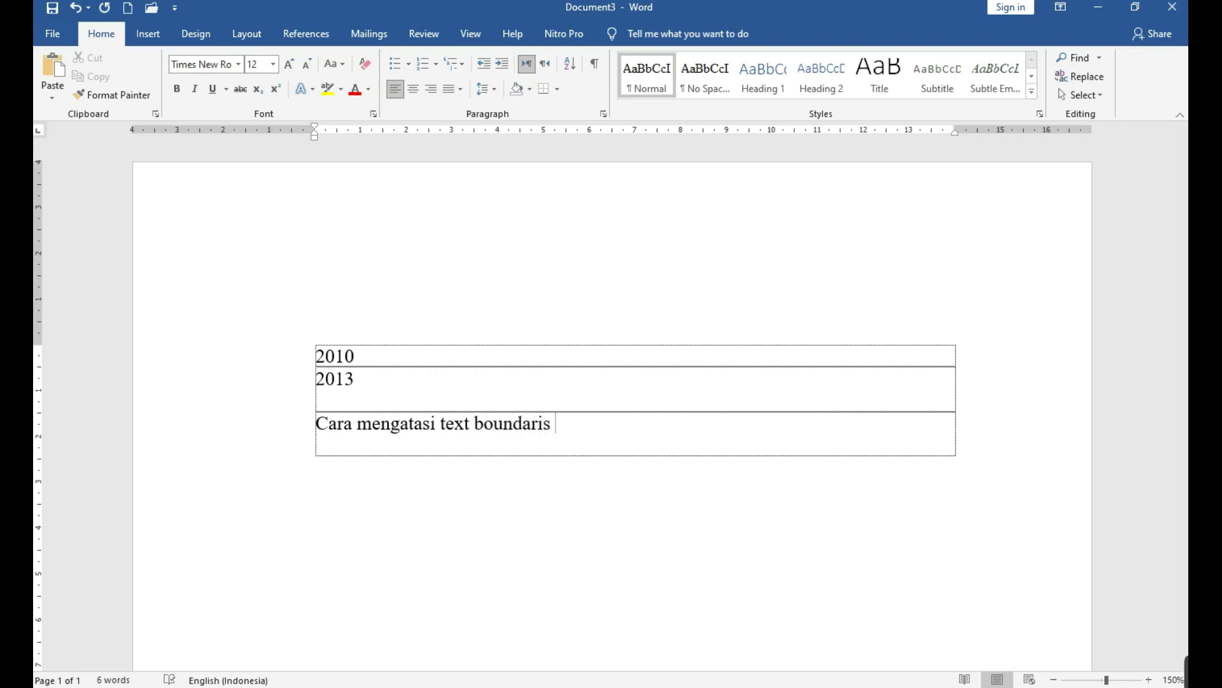
text(di word 2013)
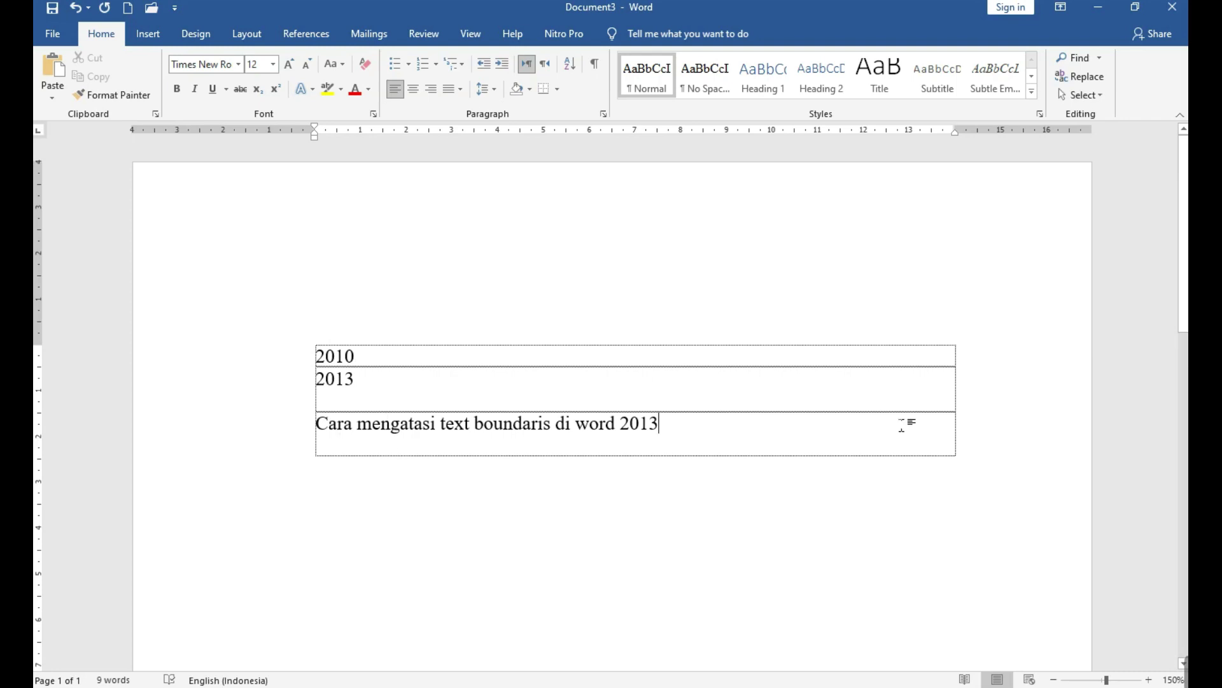
Untick Show text boundaries in Word Options > Advanced and apply the change.
click(53, 33)
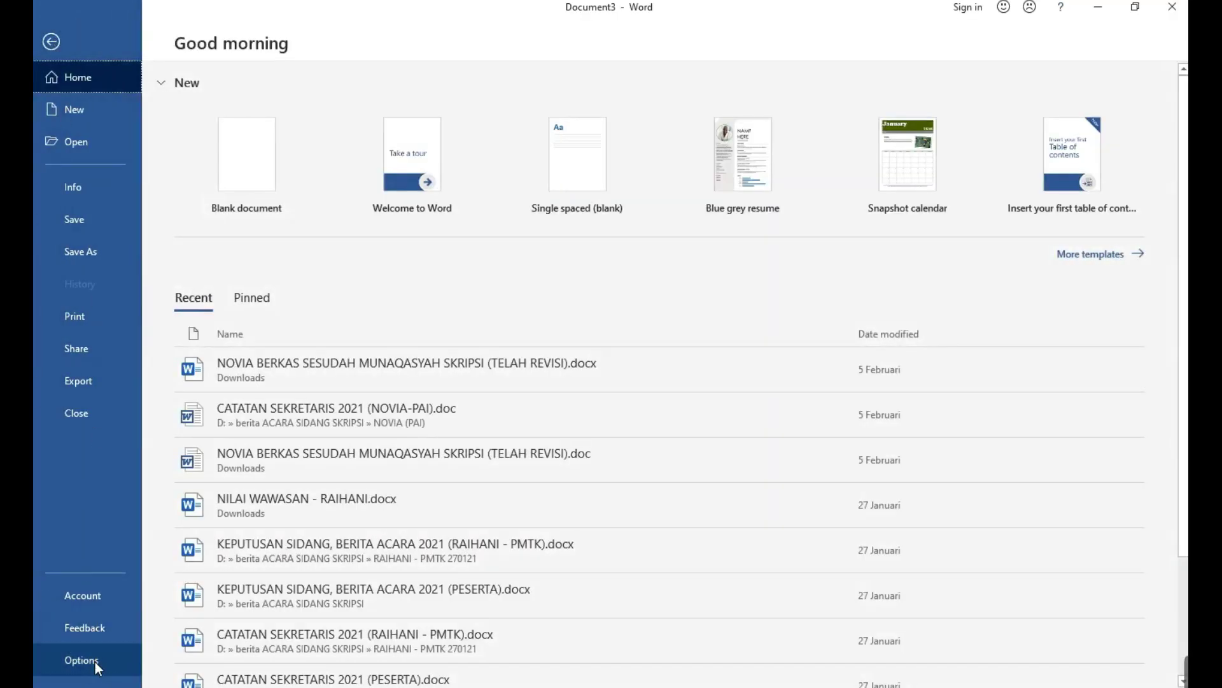
click(94, 663)
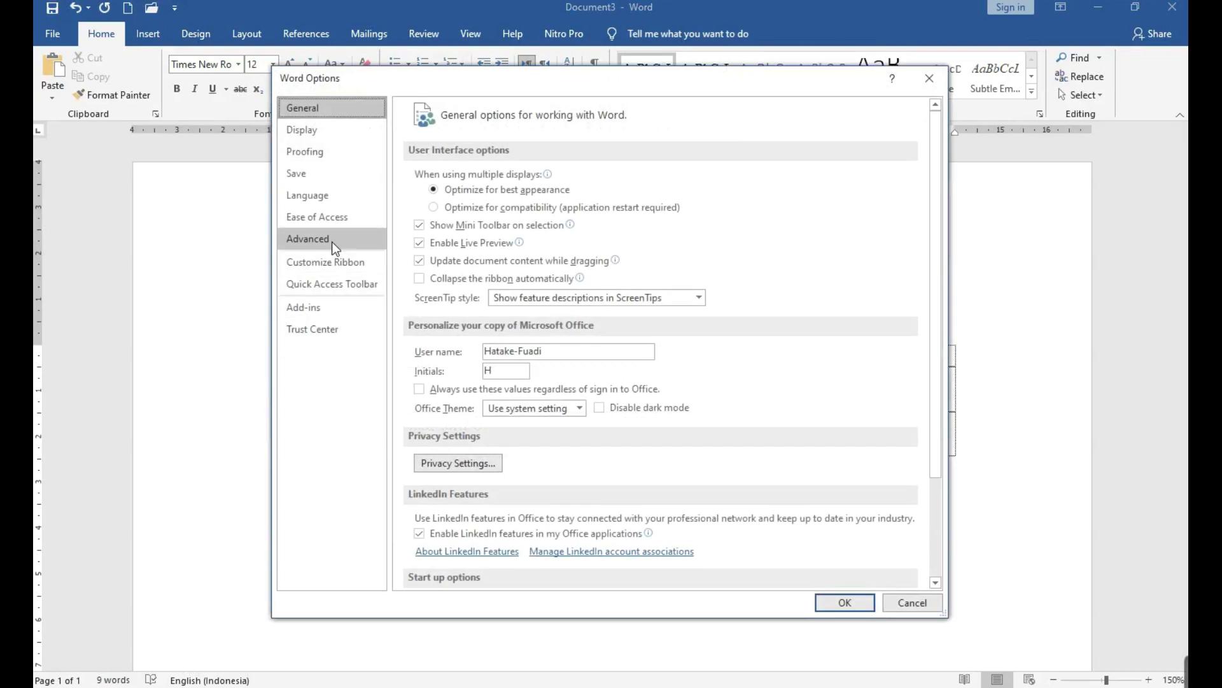
click(331, 242)
scroll(752, 383, down, 15)
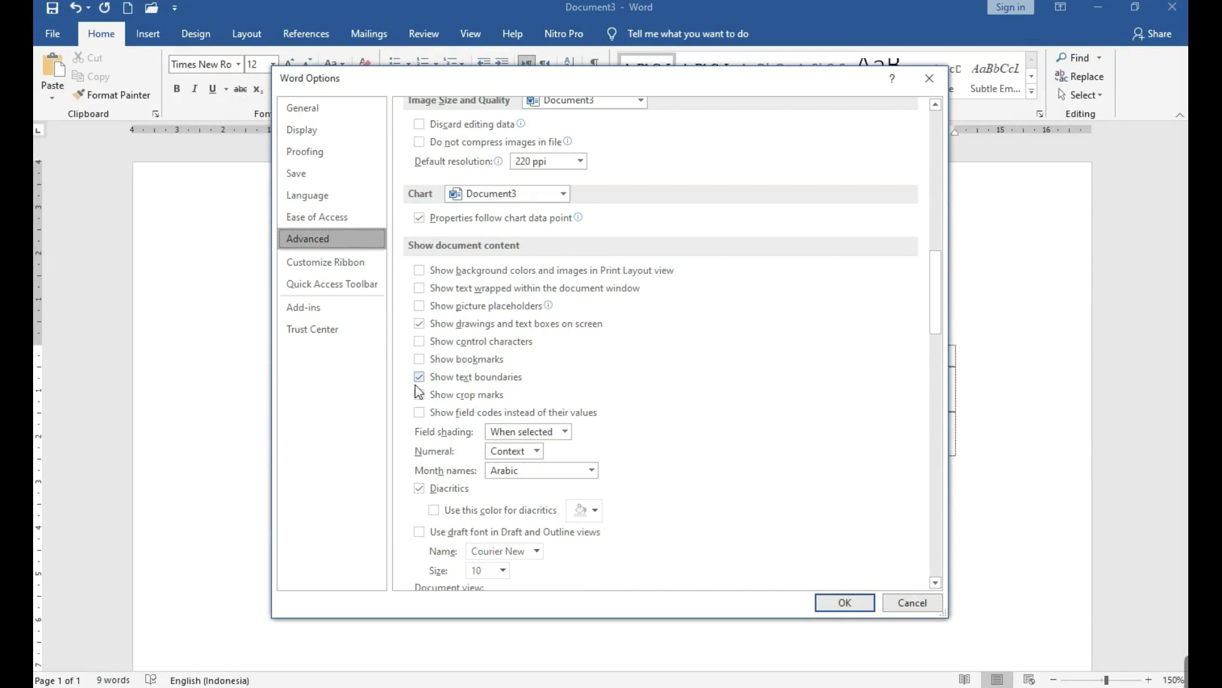
click(417, 378)
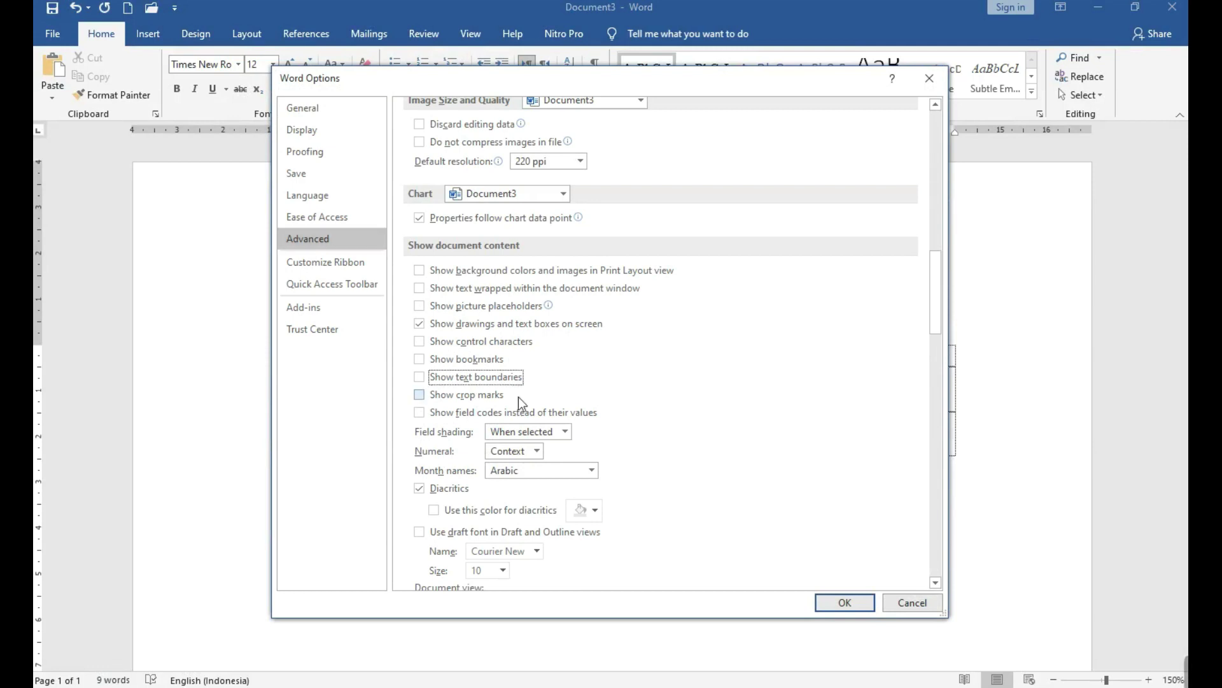
click(842, 602)
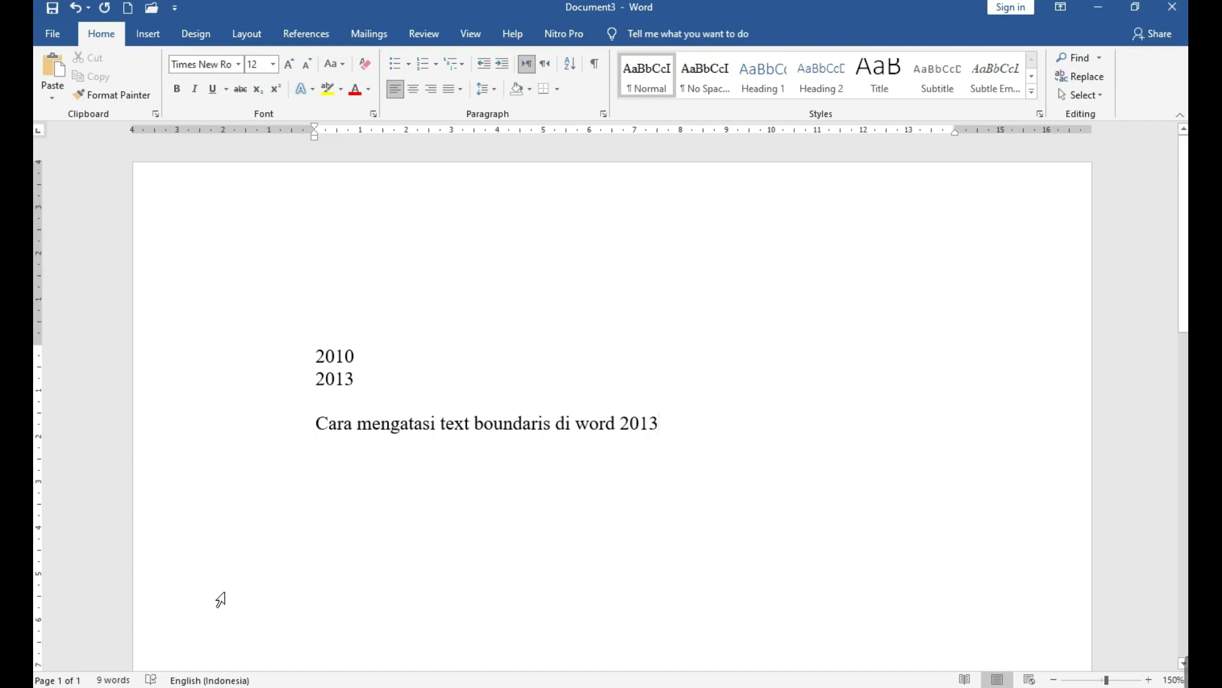
Look over the notes, then create a new blank document, Document4, with Ctrl+N.
scroll(223, 595, down, 3)
scroll(344, 679, down, 3)
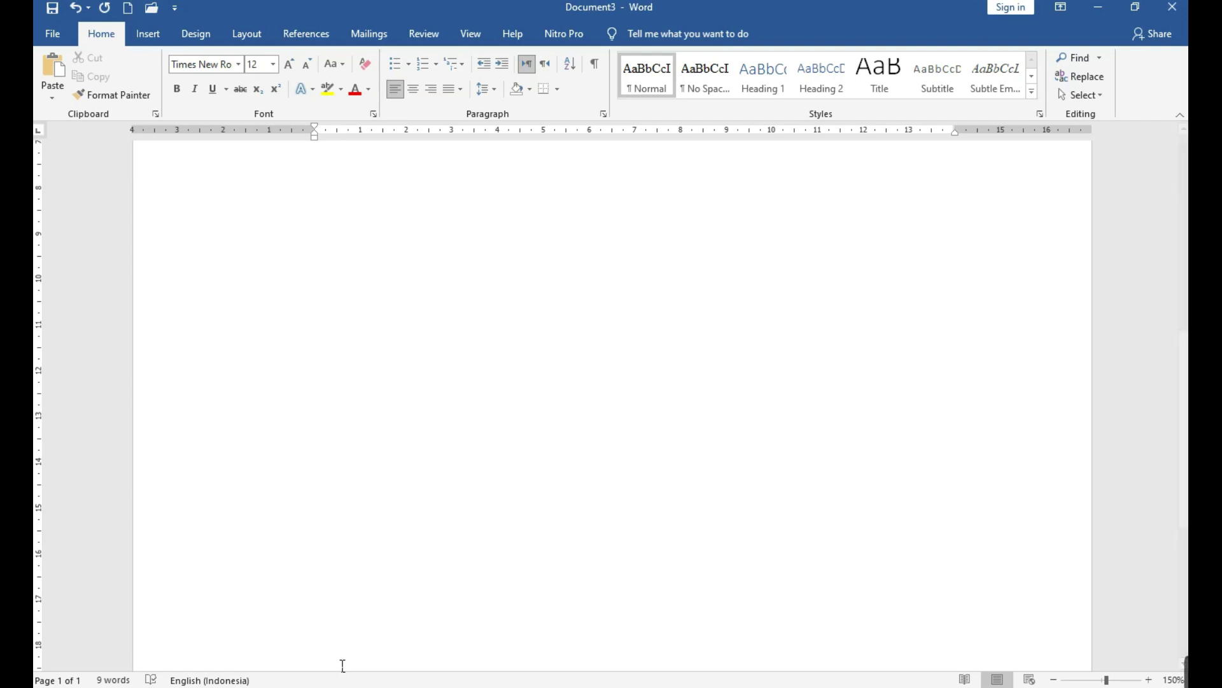
scroll(322, 623, up, 6)
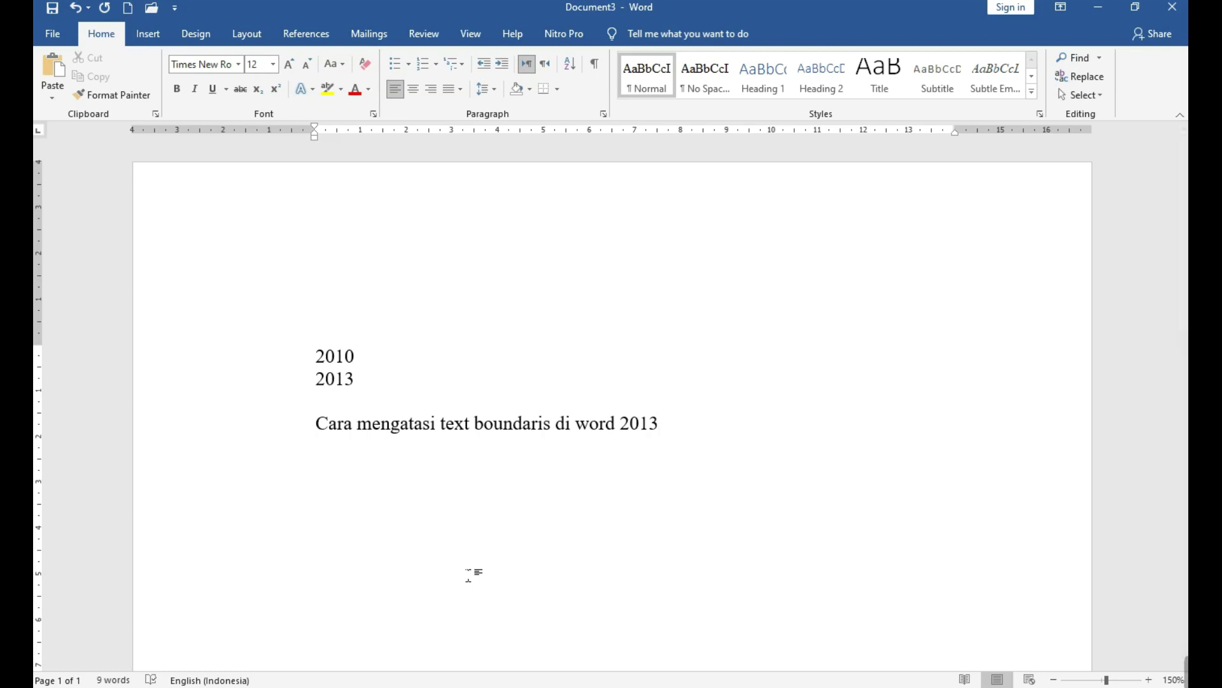
key(ctrl+n)
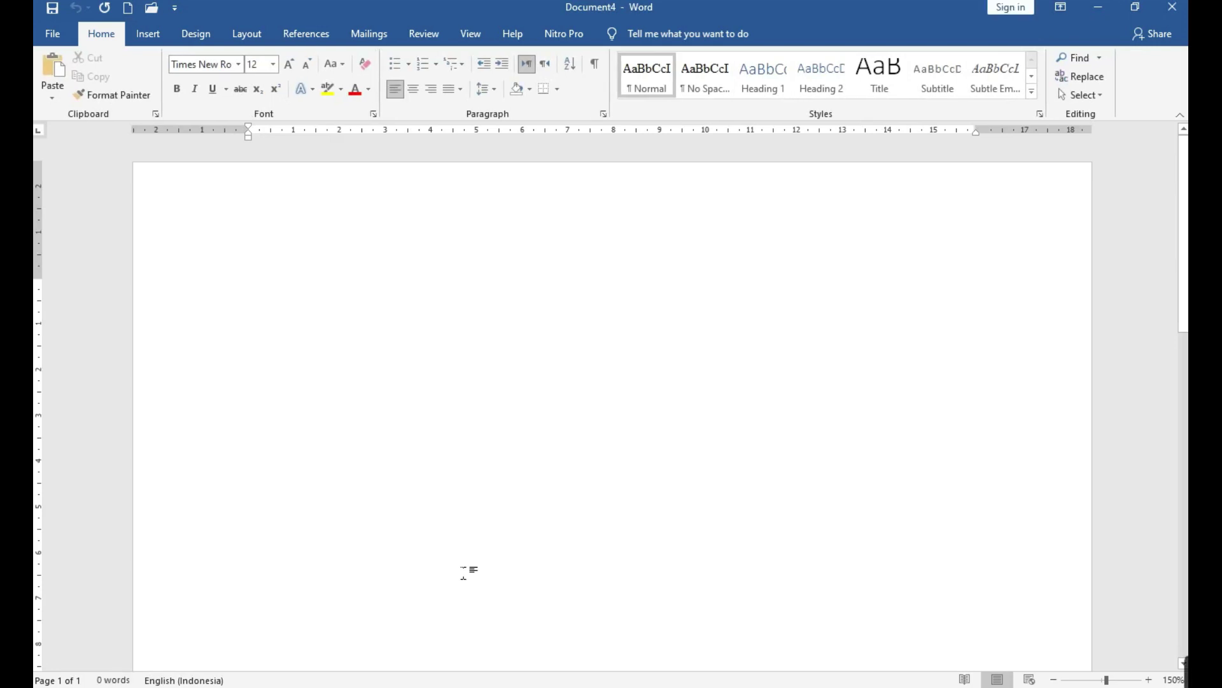
Create Document5 from the Blank document choice on the File > New page.
click(63, 35)
click(69, 109)
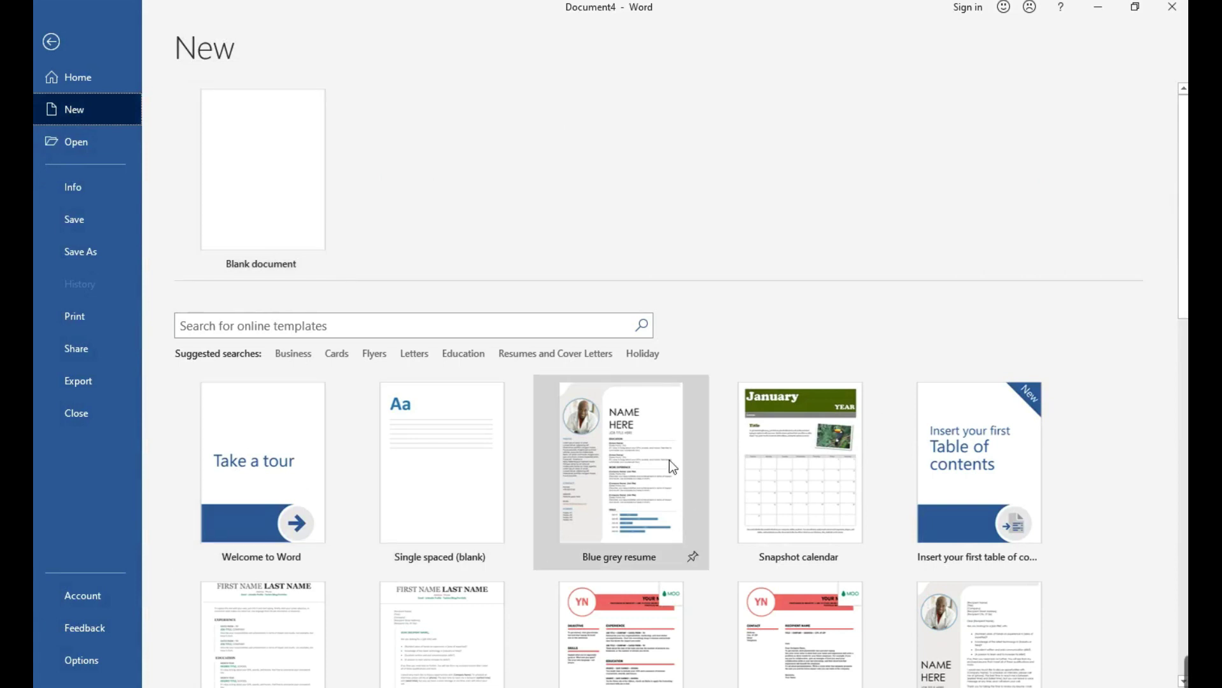
click(231, 177)
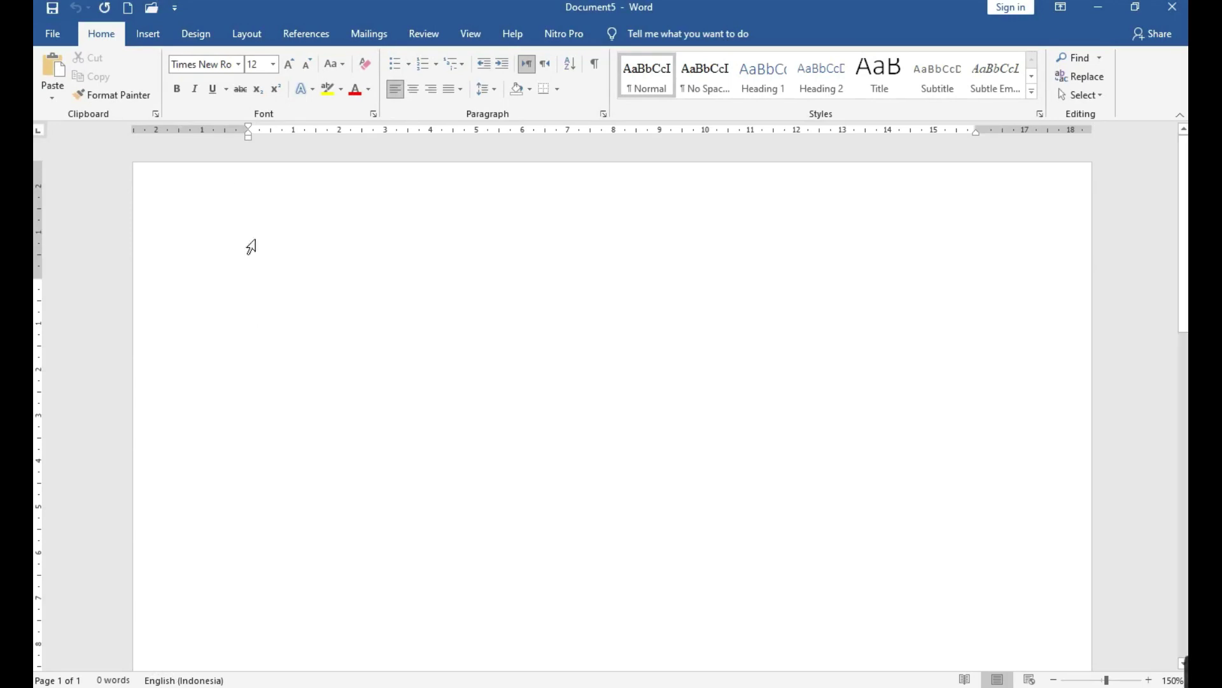
Create a new folder on Local Disk (F:) with its default name and open it.
click(485, 683)
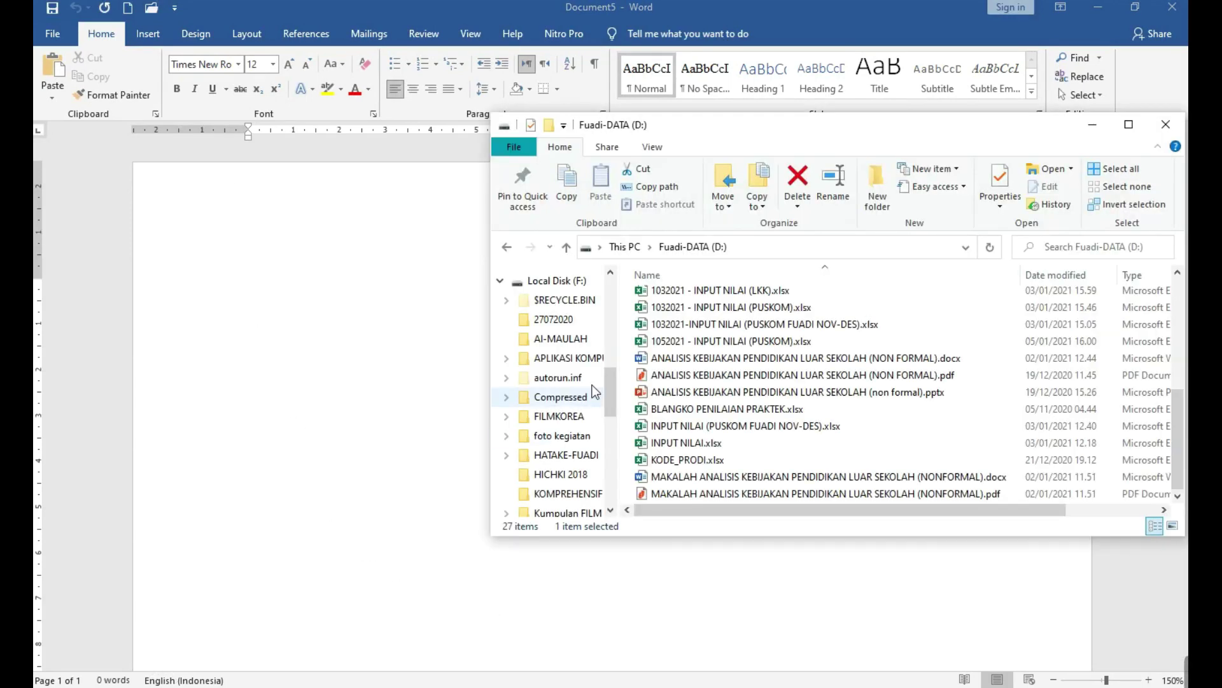
click(554, 280)
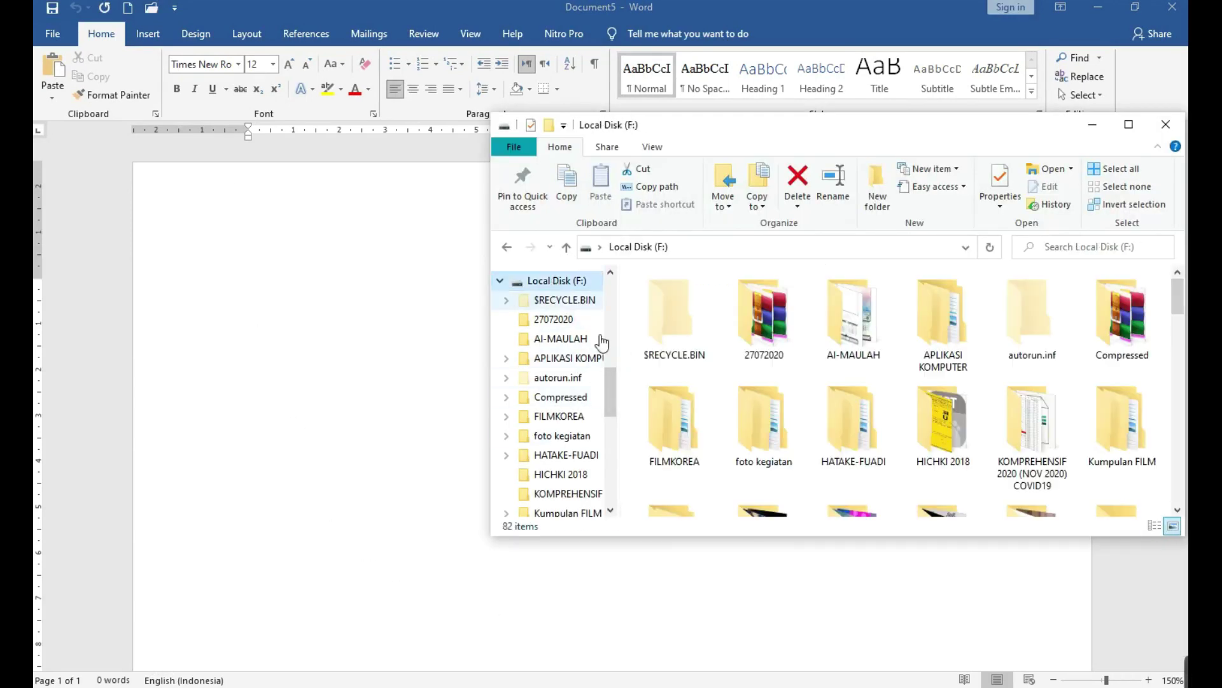
click(876, 190)
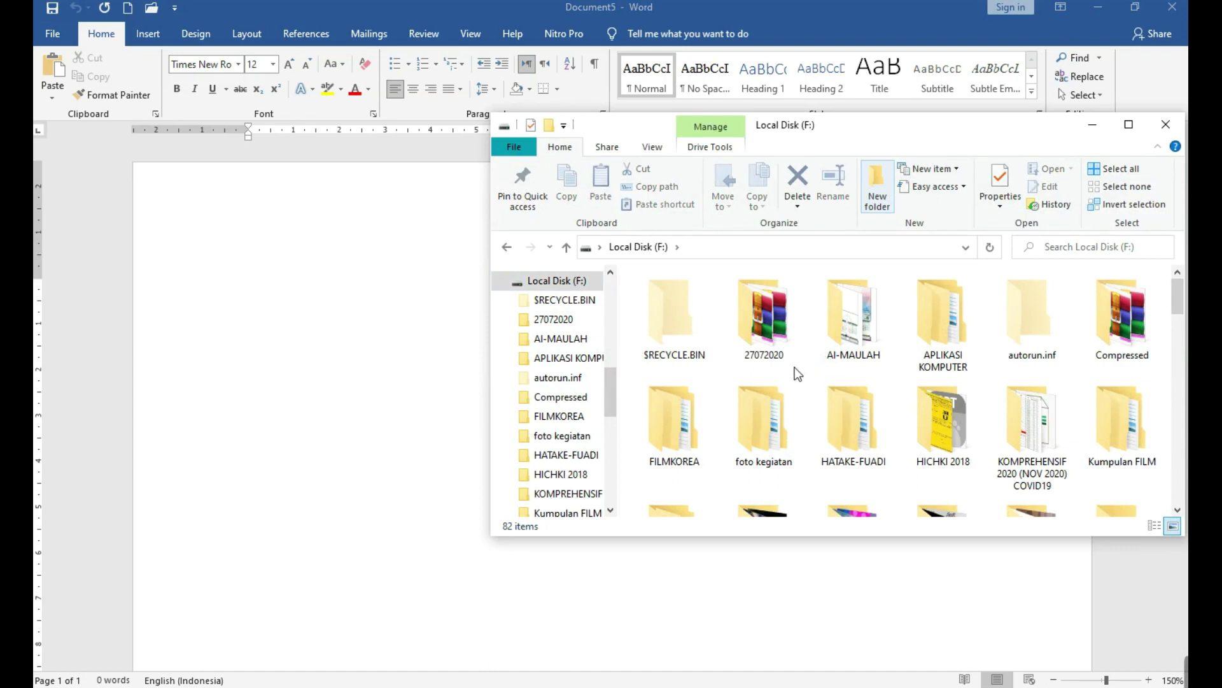
click(1031, 434)
double_click(1031, 433)
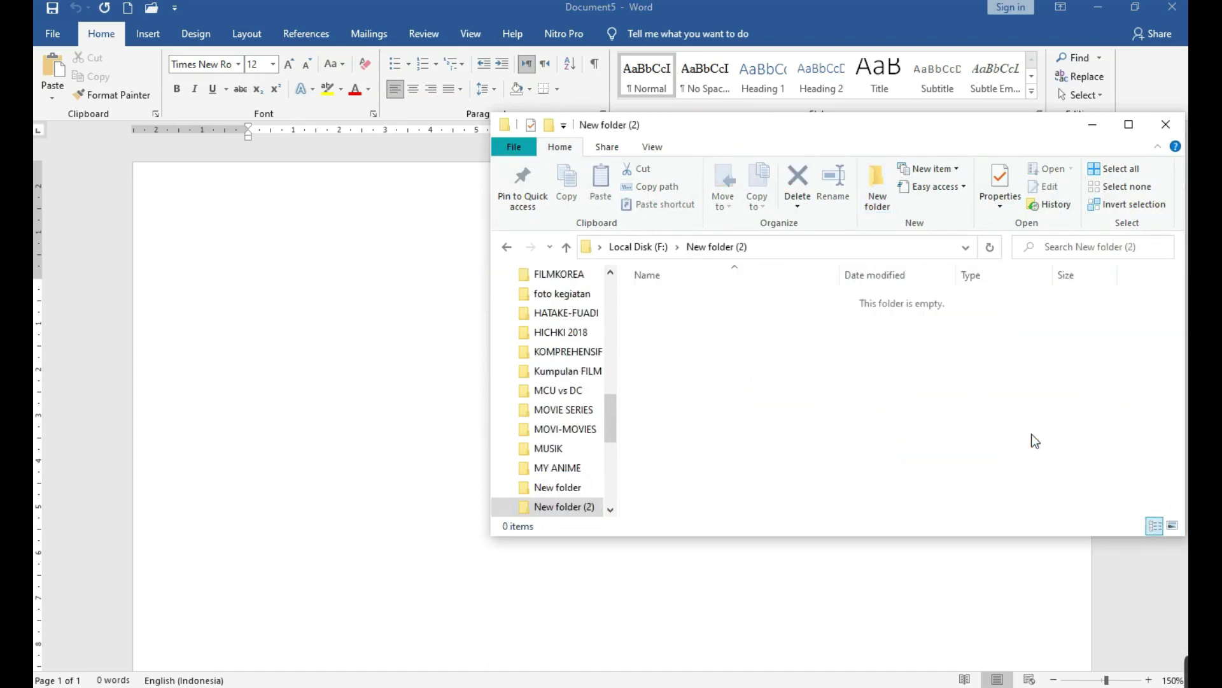
Add a new Word document named makalah in the folder and open it in Word.
right_click(686, 375)
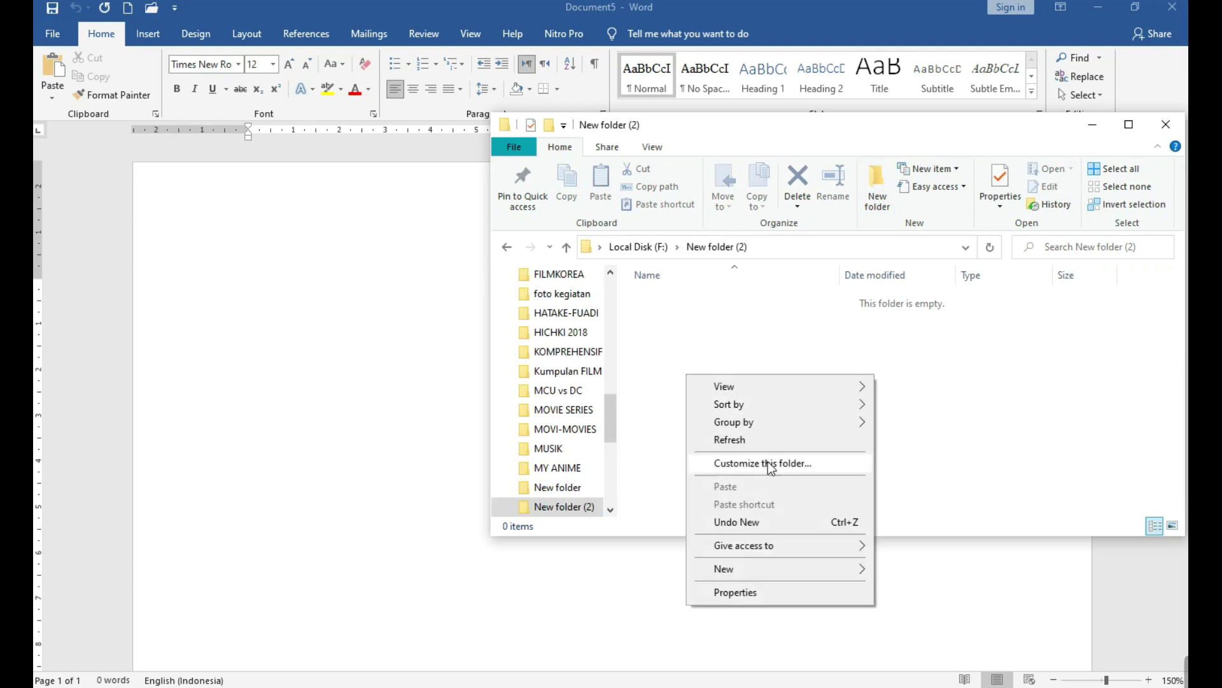
mouse_move(820, 567)
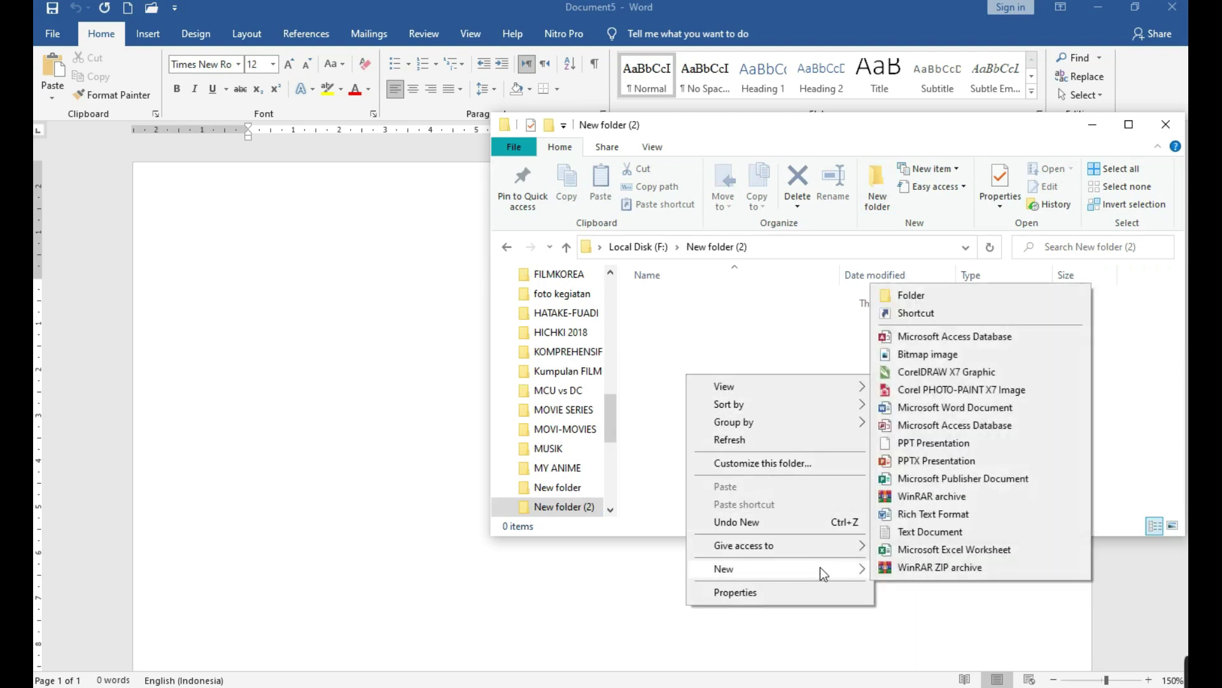
click(917, 407)
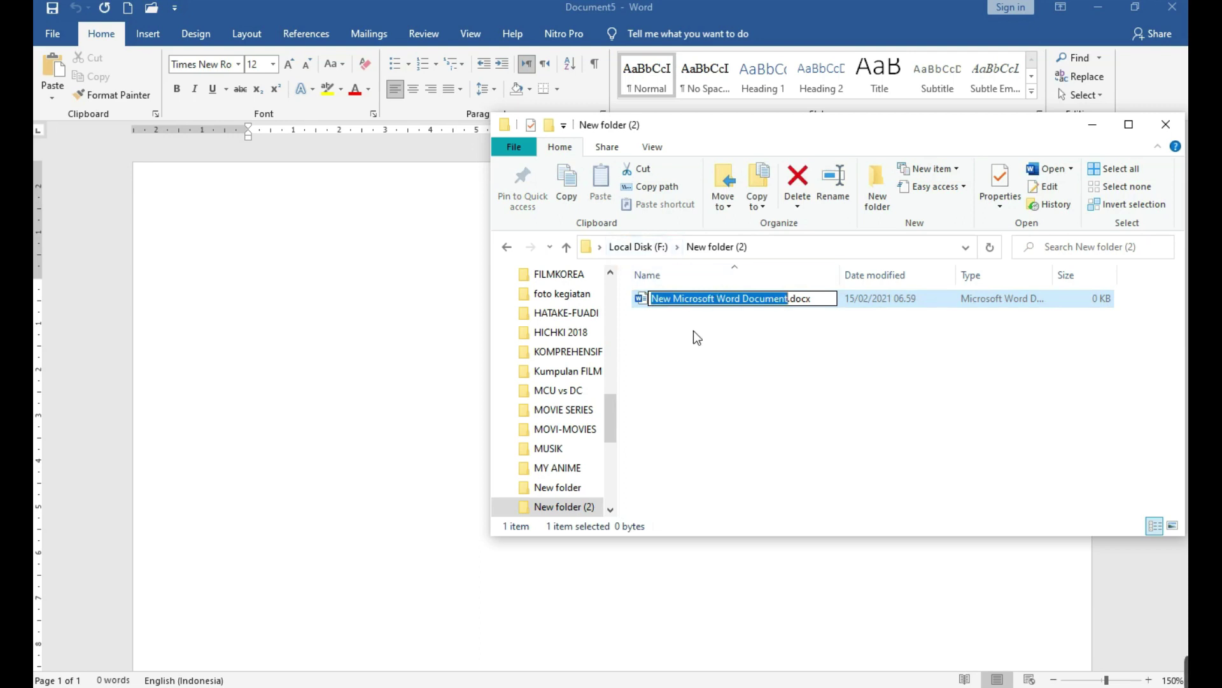
text(makalah)
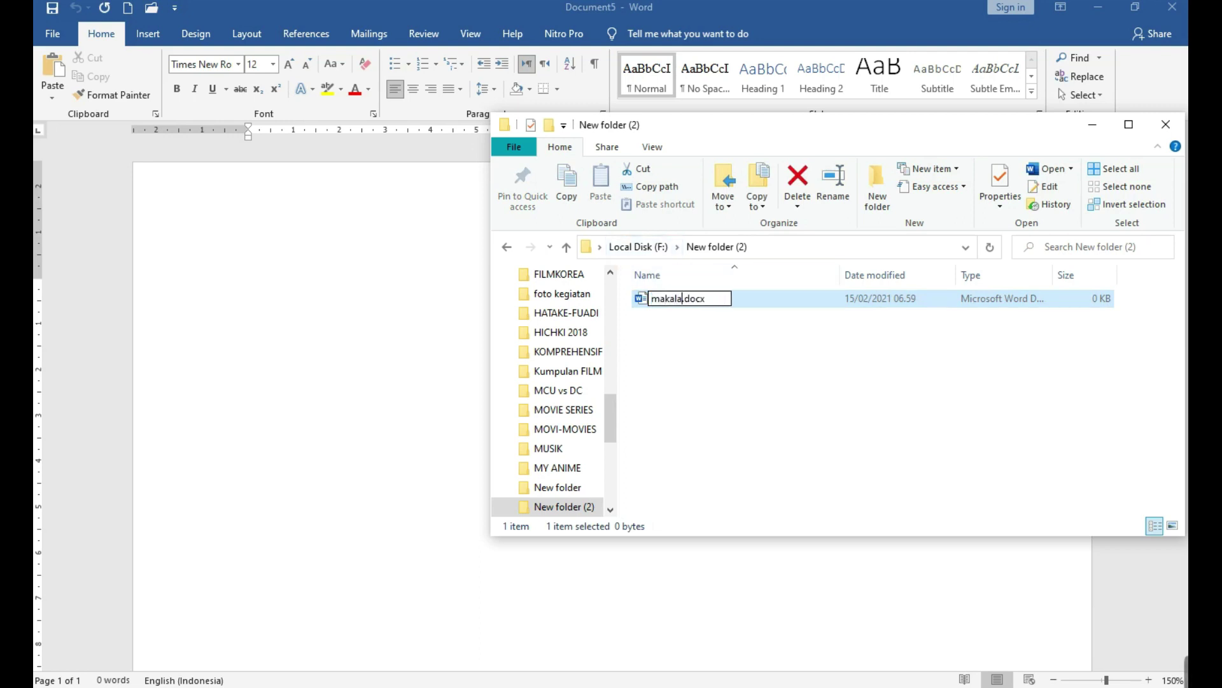
key(Return)
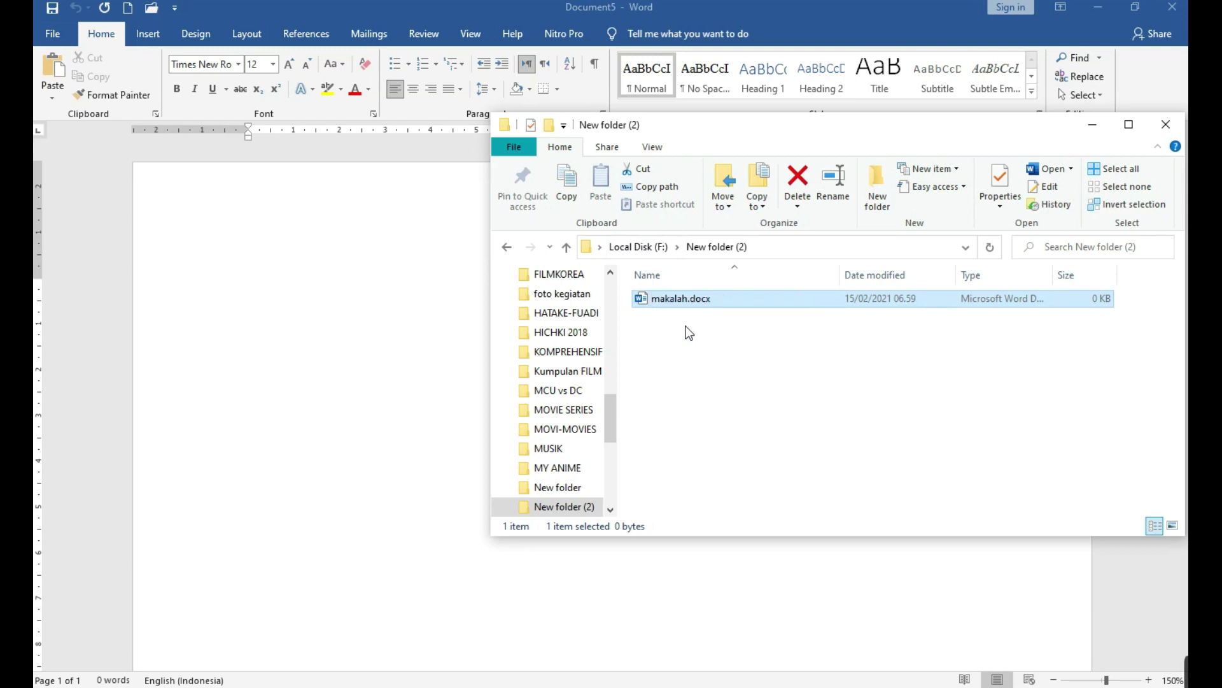
double_click(685, 299)
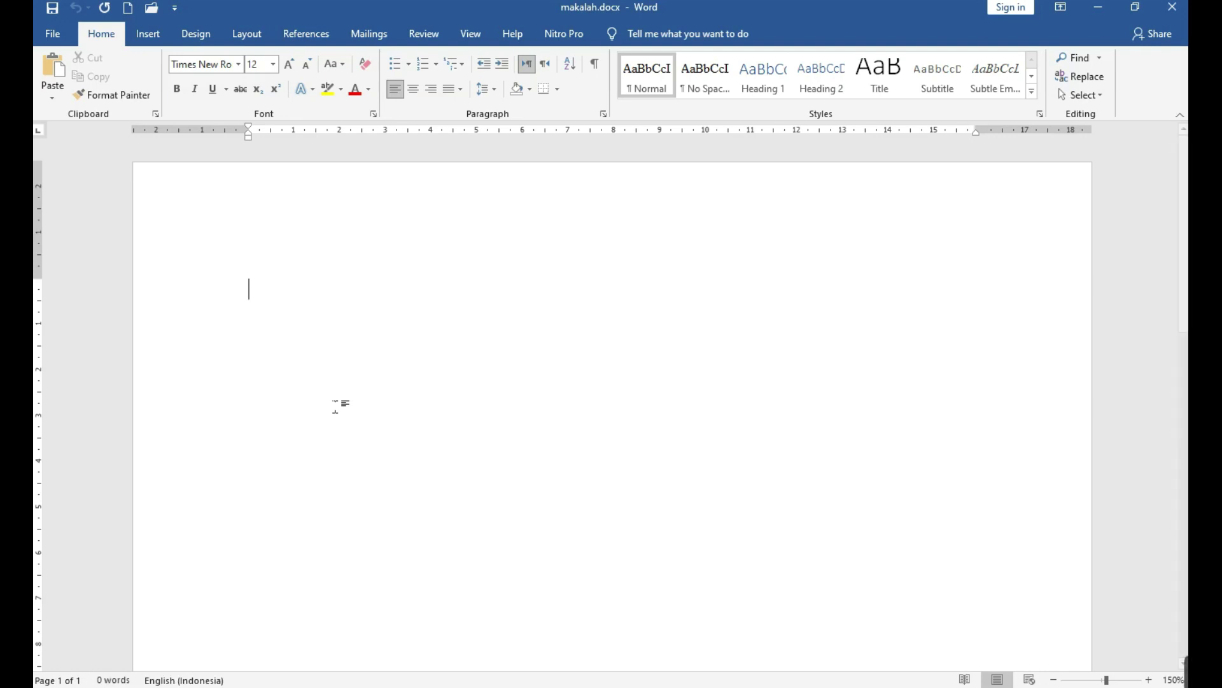
Type the test word Hsdivfoidsfids in Document5 and save it as 'makalah a'.
mouse_move(1186, 675)
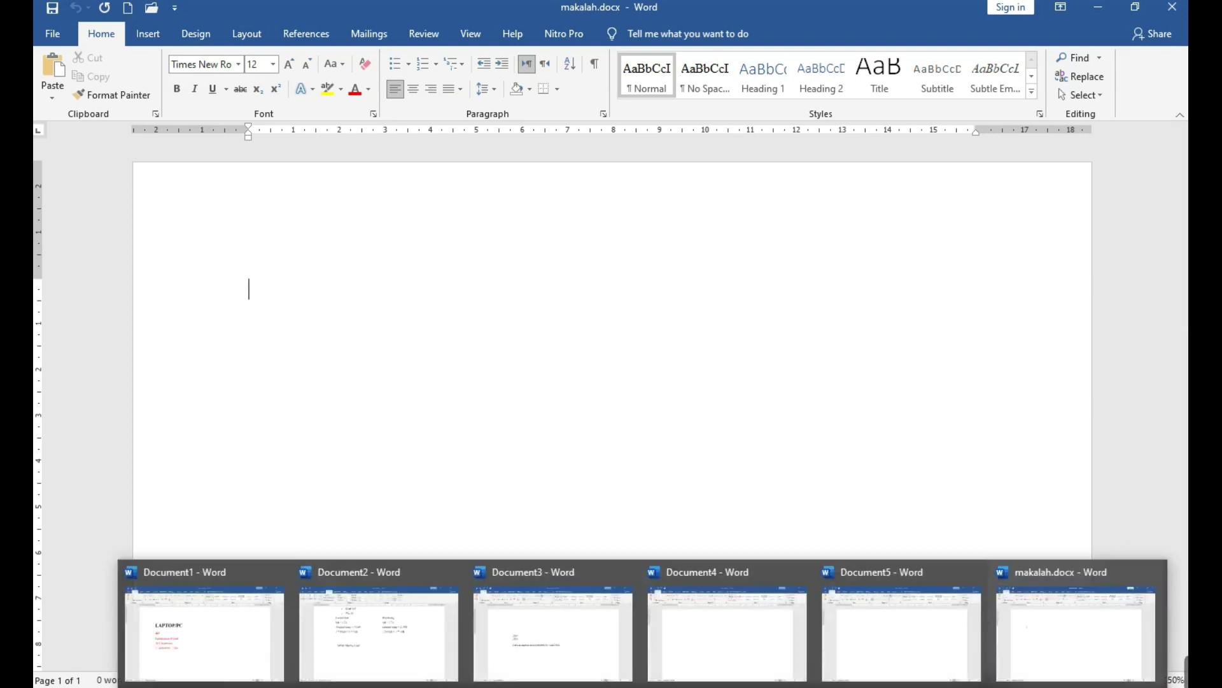
click(949, 605)
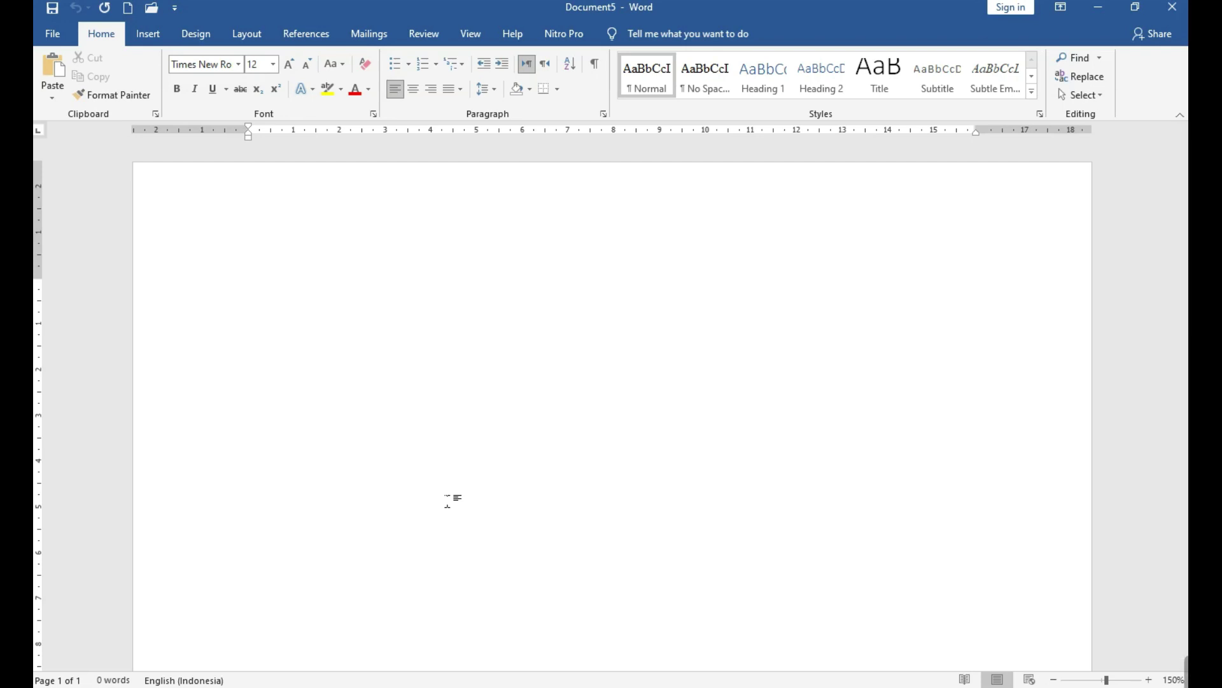
text(Hsdivfoidsfids)
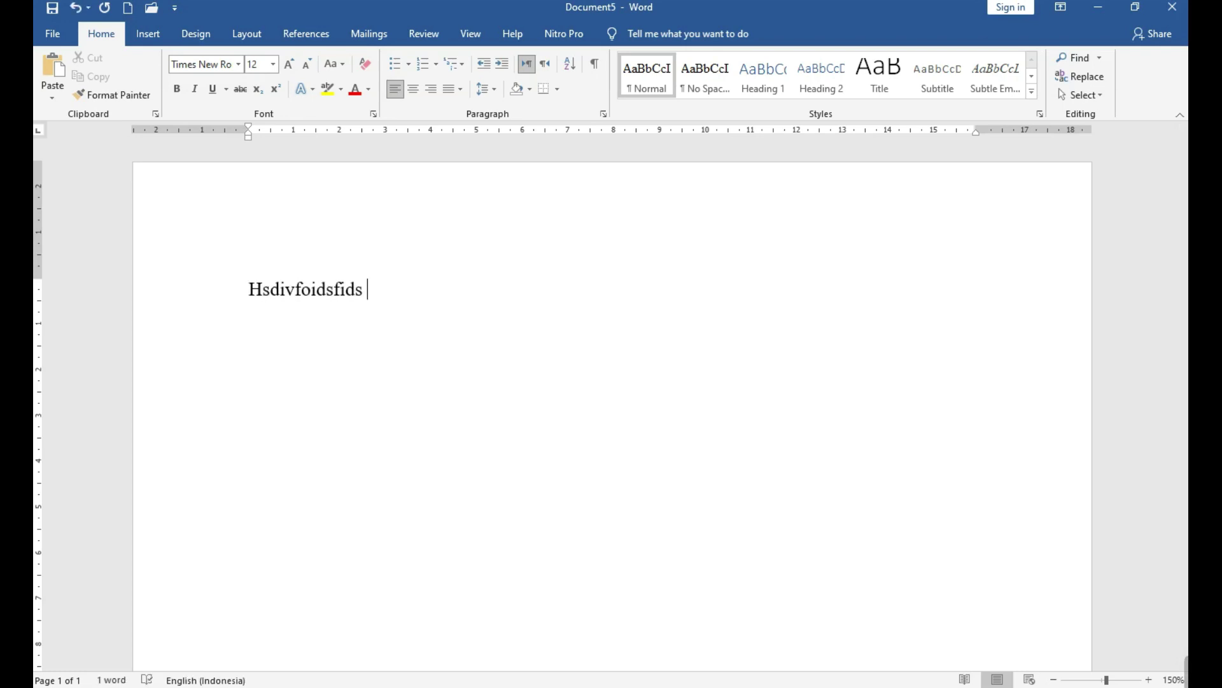
key(F12)
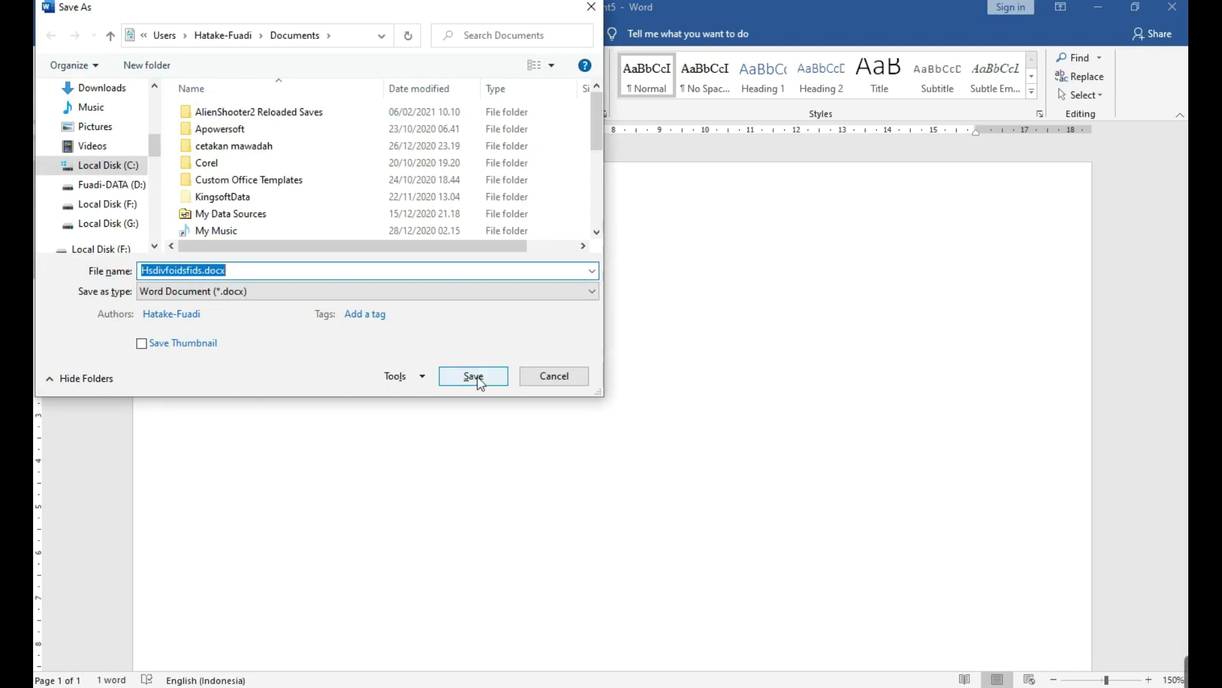
text(makalah )
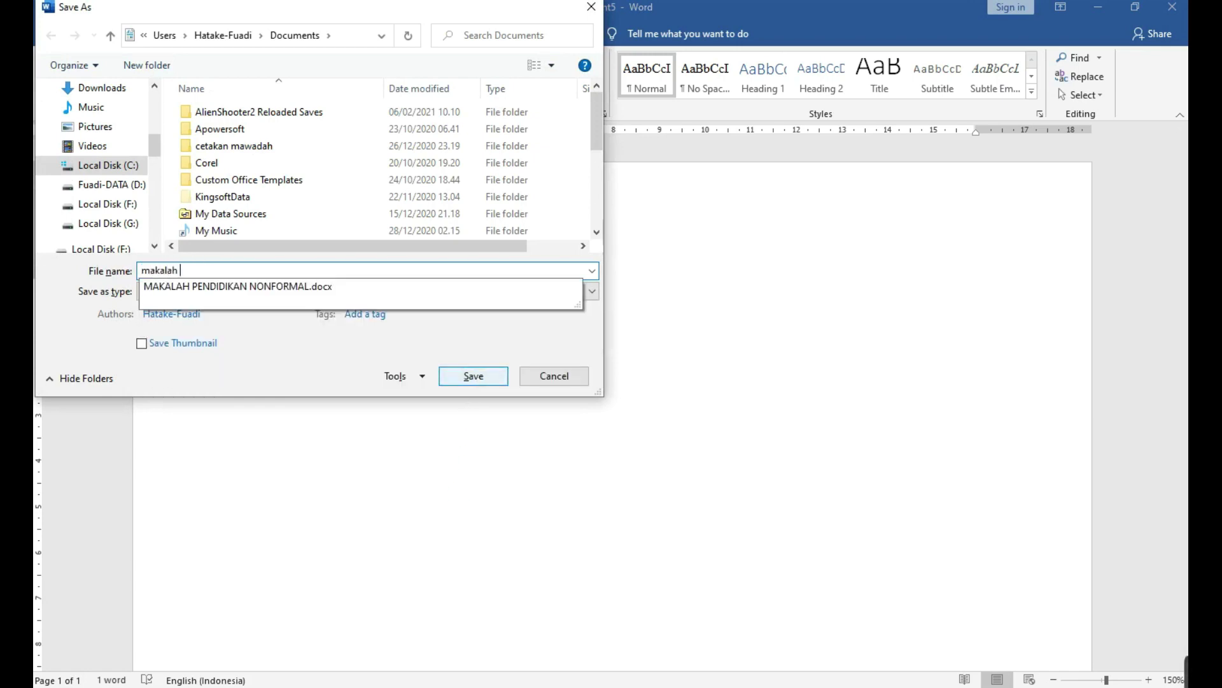
text(a)
click(479, 381)
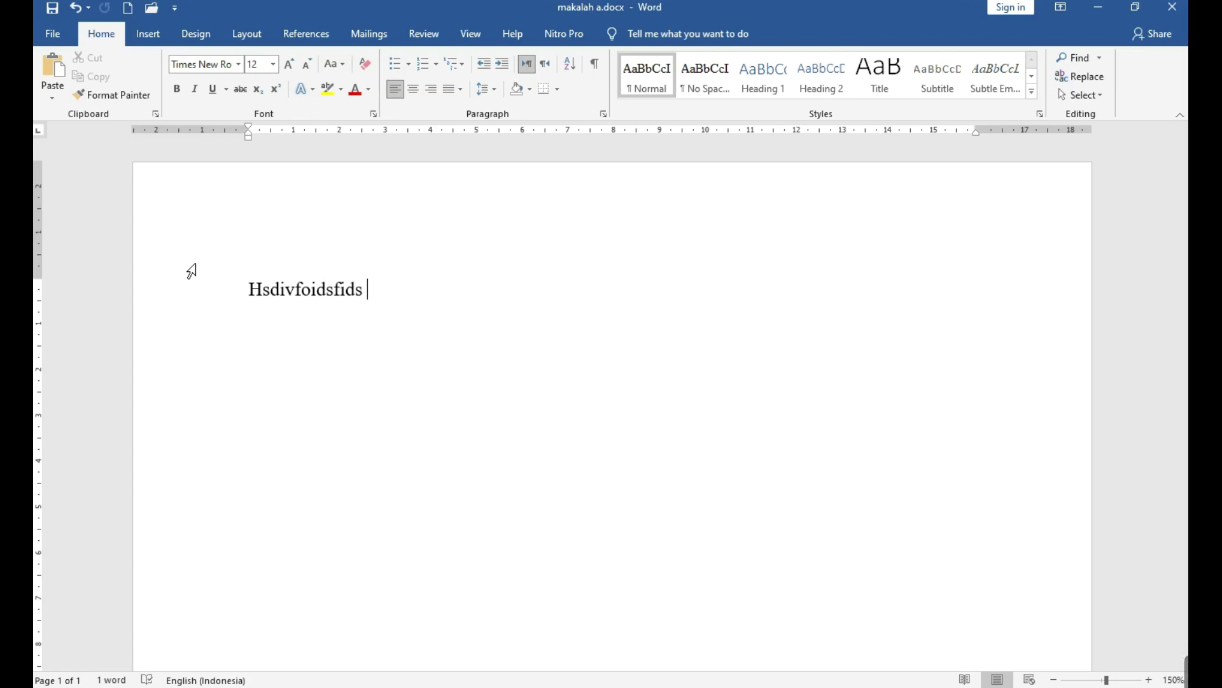
Delete the test word to leave an empty page, then bring up the Start menu.
click(191, 272)
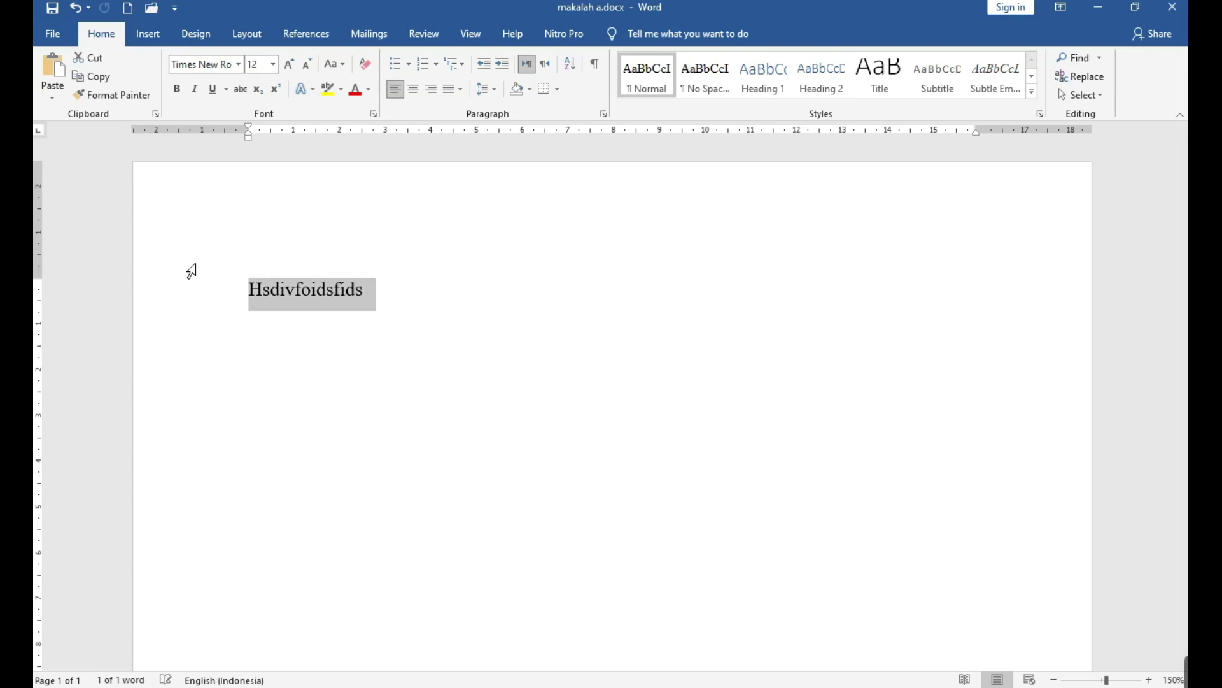
key(BackSpace)
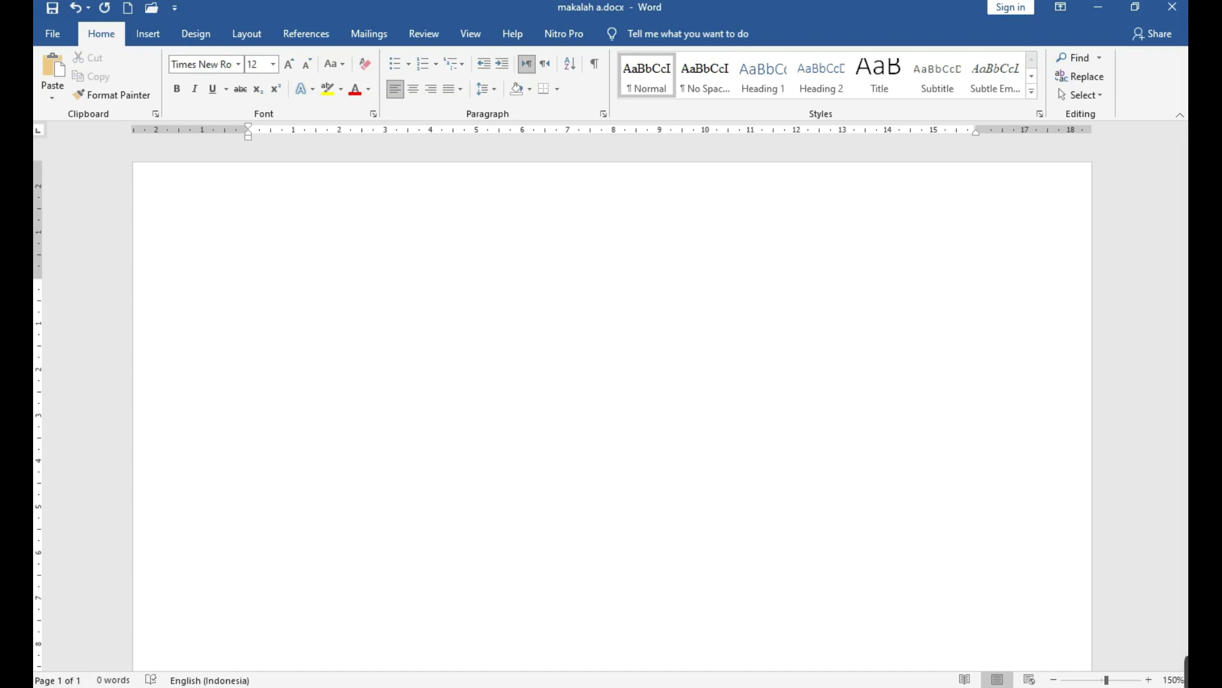
key(super)
Launch On-Screen Keyboard via 'osk' and move it lower, clear of the ribbon.
text(osk)
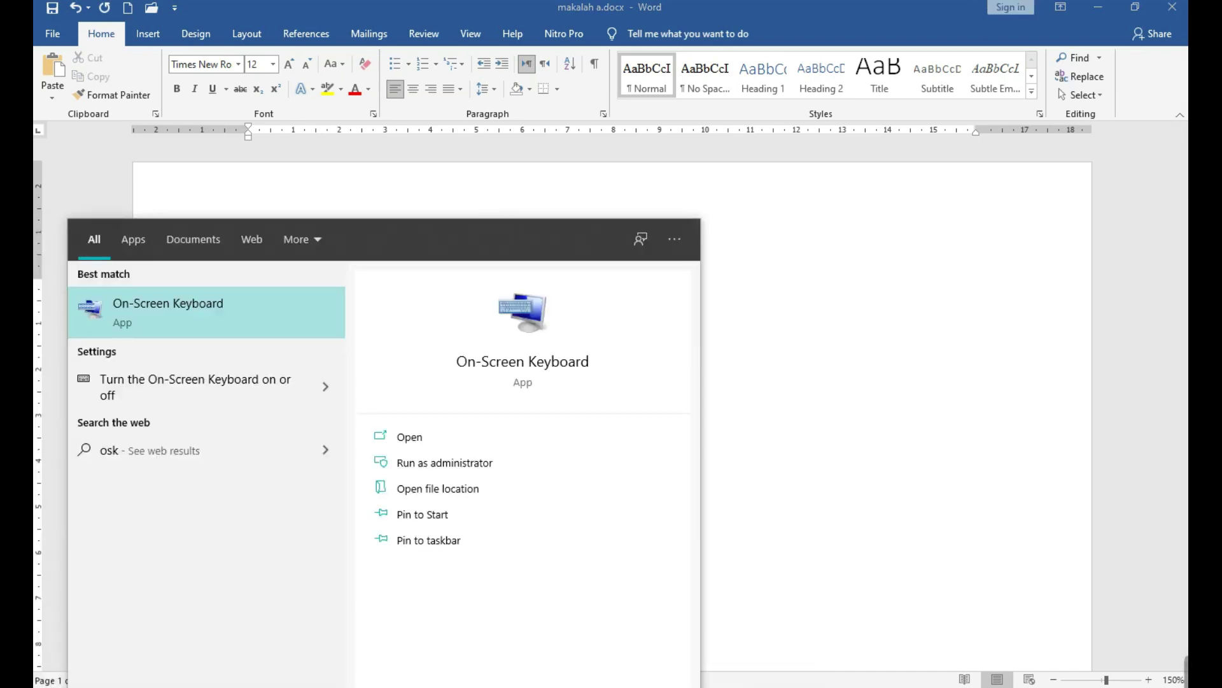
key(Return)
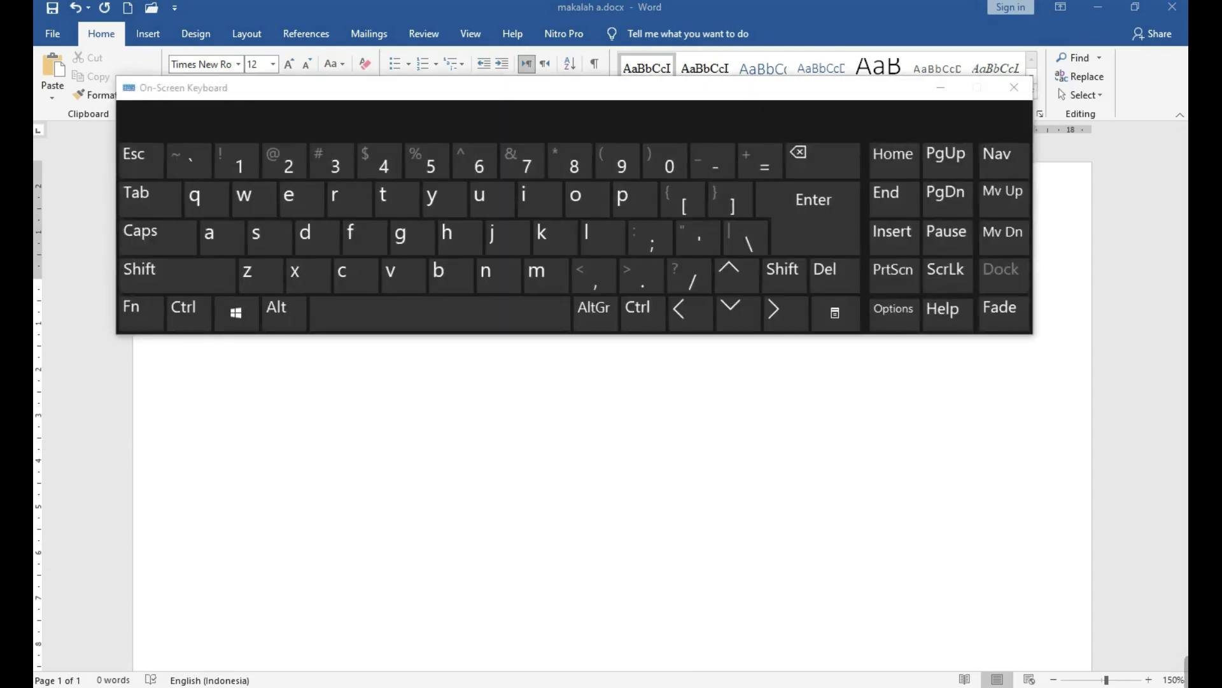
drag(335, 88, 314, 417)
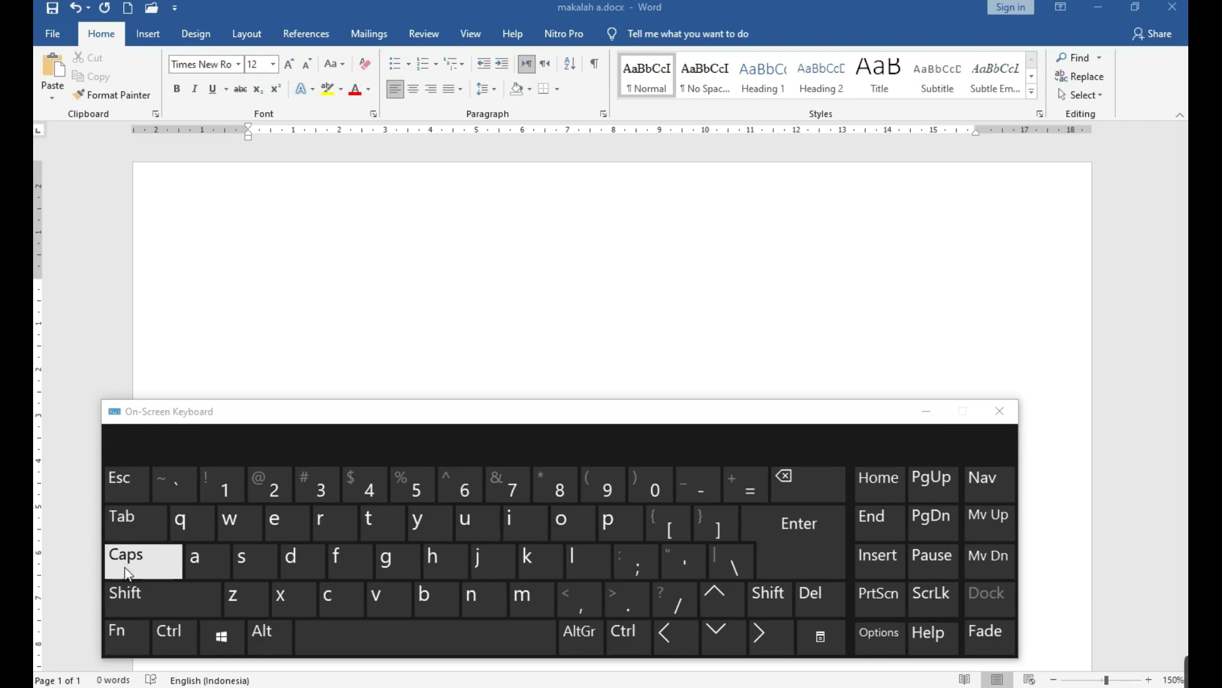
Toggle Caps and Shift on and back off on the On-Screen Keyboard, then close it.
click(143, 564)
click(150, 555)
click(150, 602)
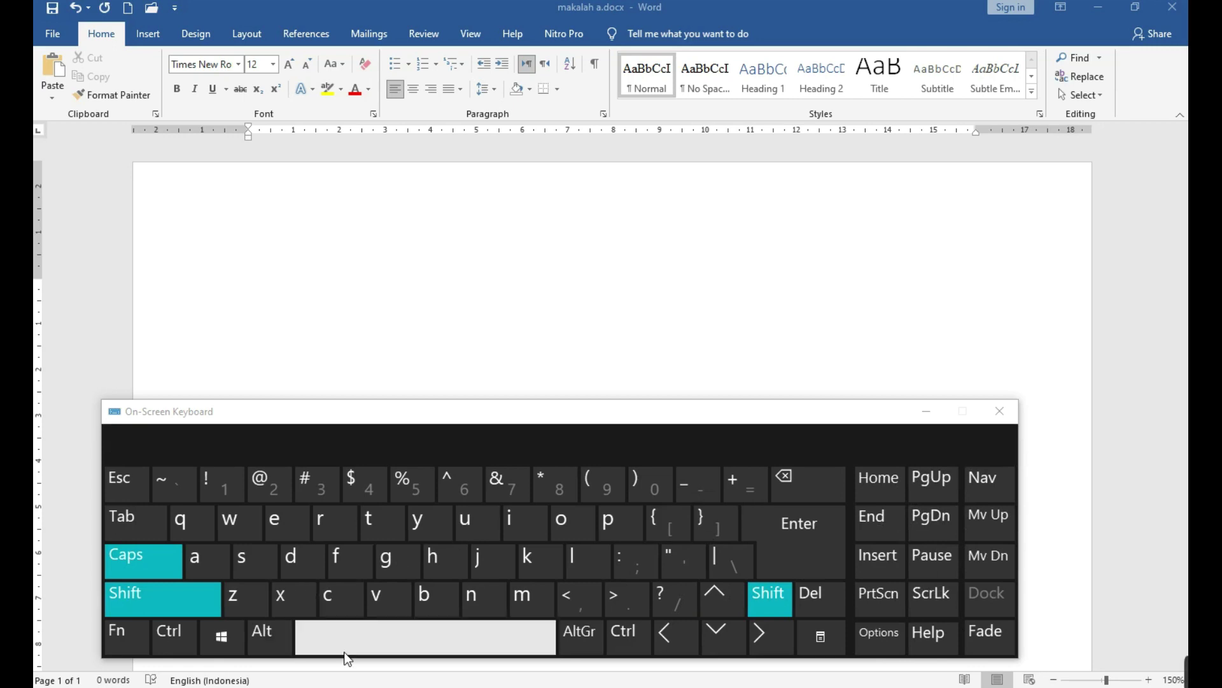
click(172, 605)
click(167, 572)
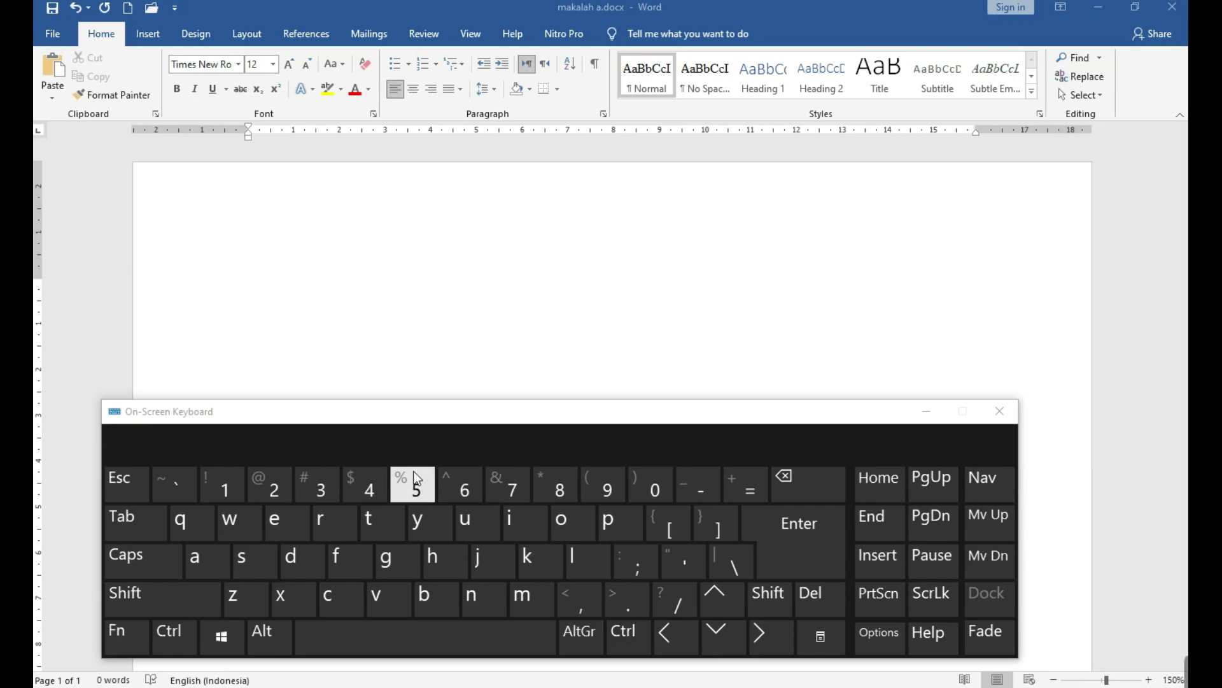
click(999, 414)
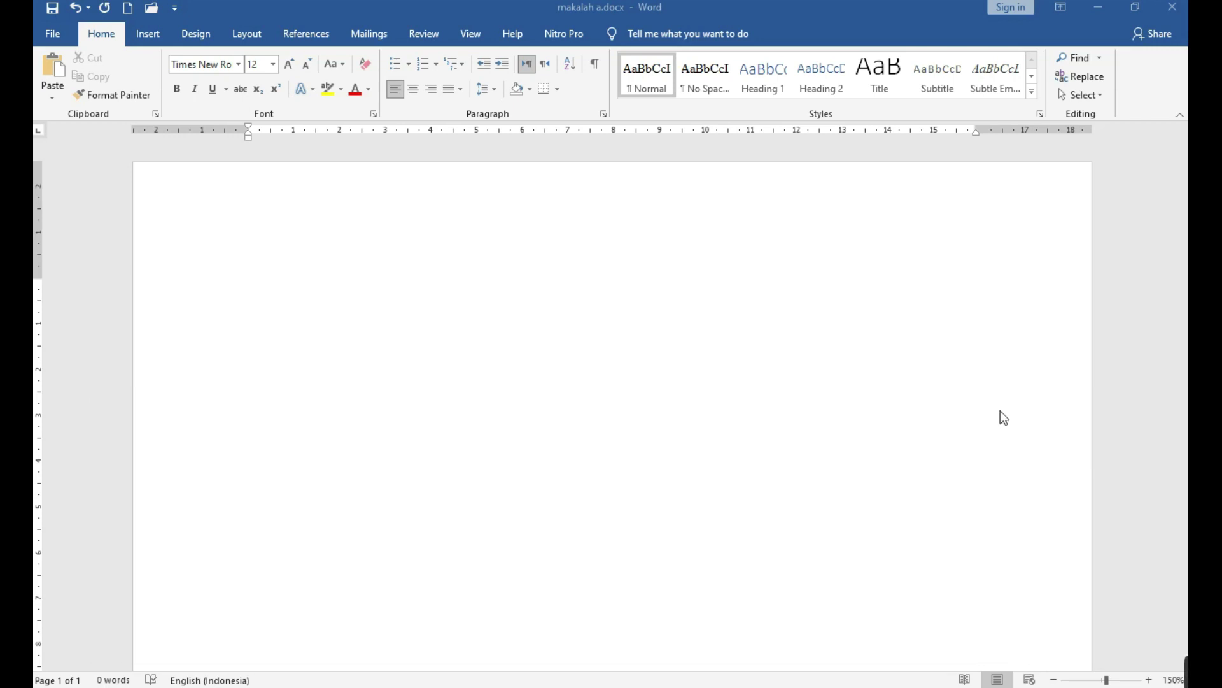
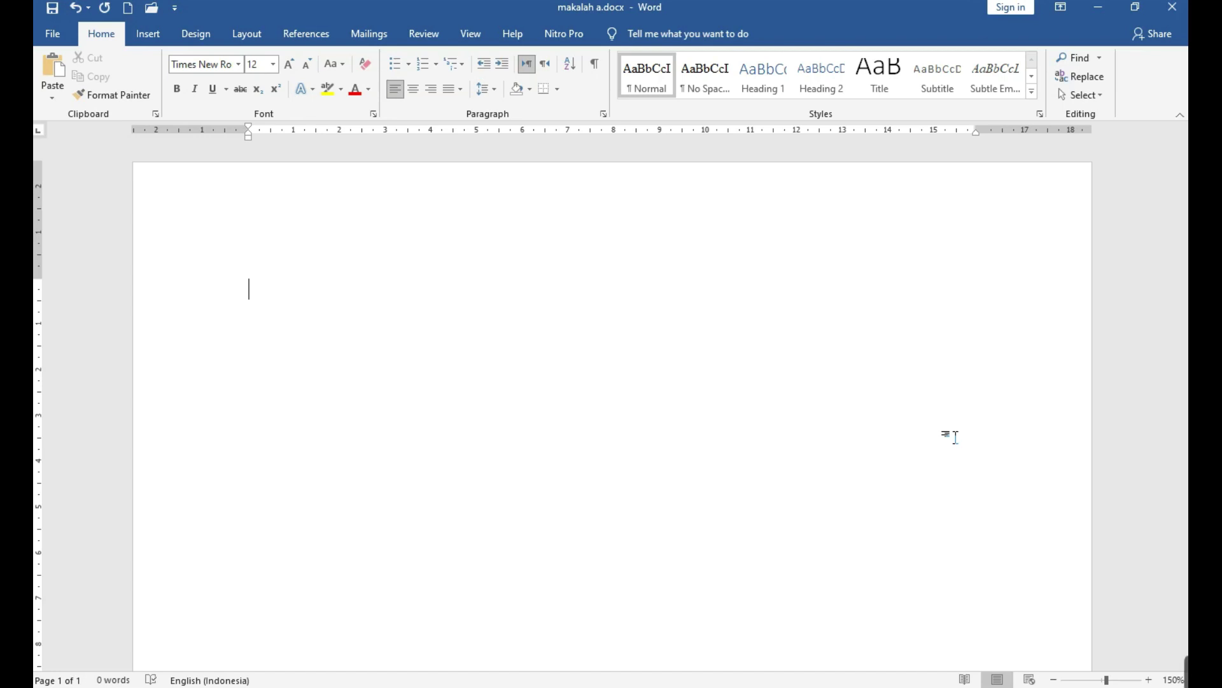
Type 'Dengan fn atau tanpa fn untuk tombol F1 s.d. F12' on the first line, fixing typos.
text(dengan )
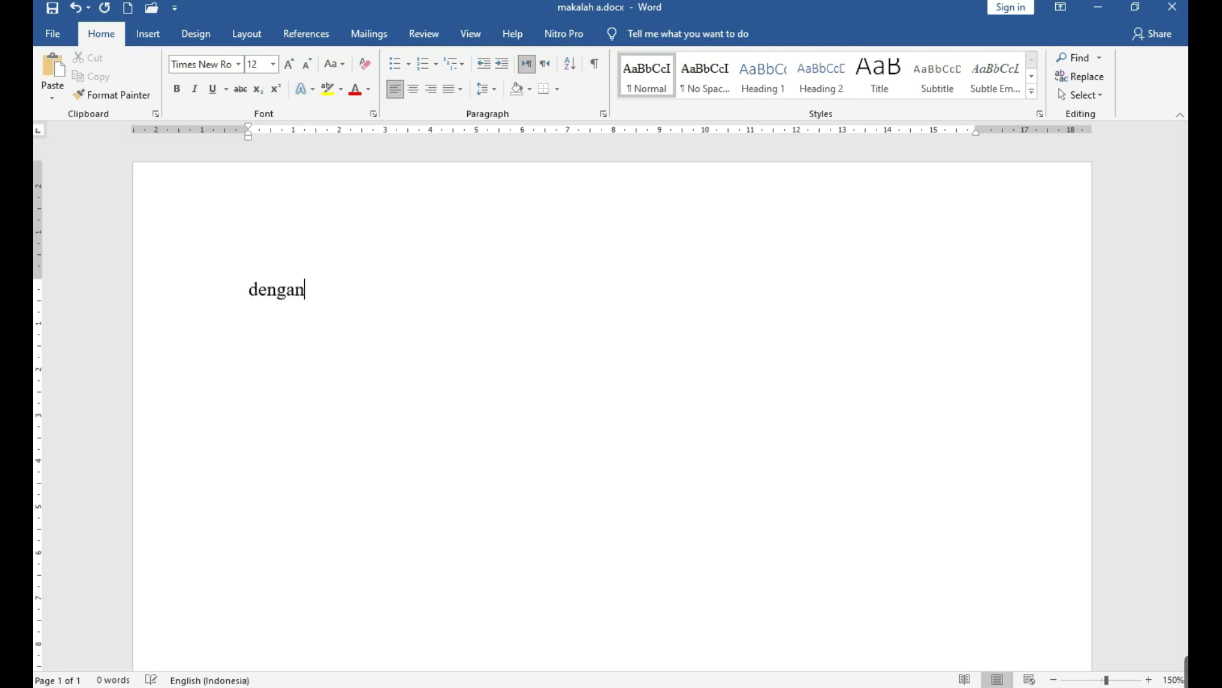
text(fn)
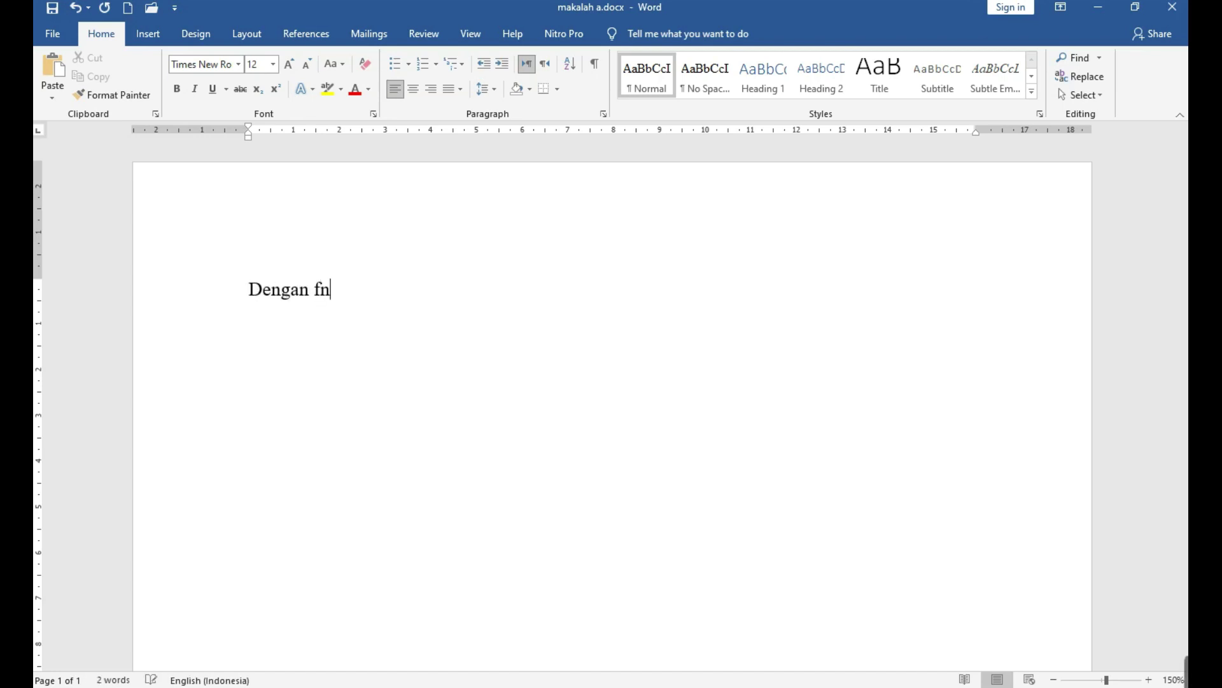
text( atau tanoa)
key(BackSpace)
key(BackSpace)
key(BackSpace)
text(pa fv)
key(BackSpace)
text(n )
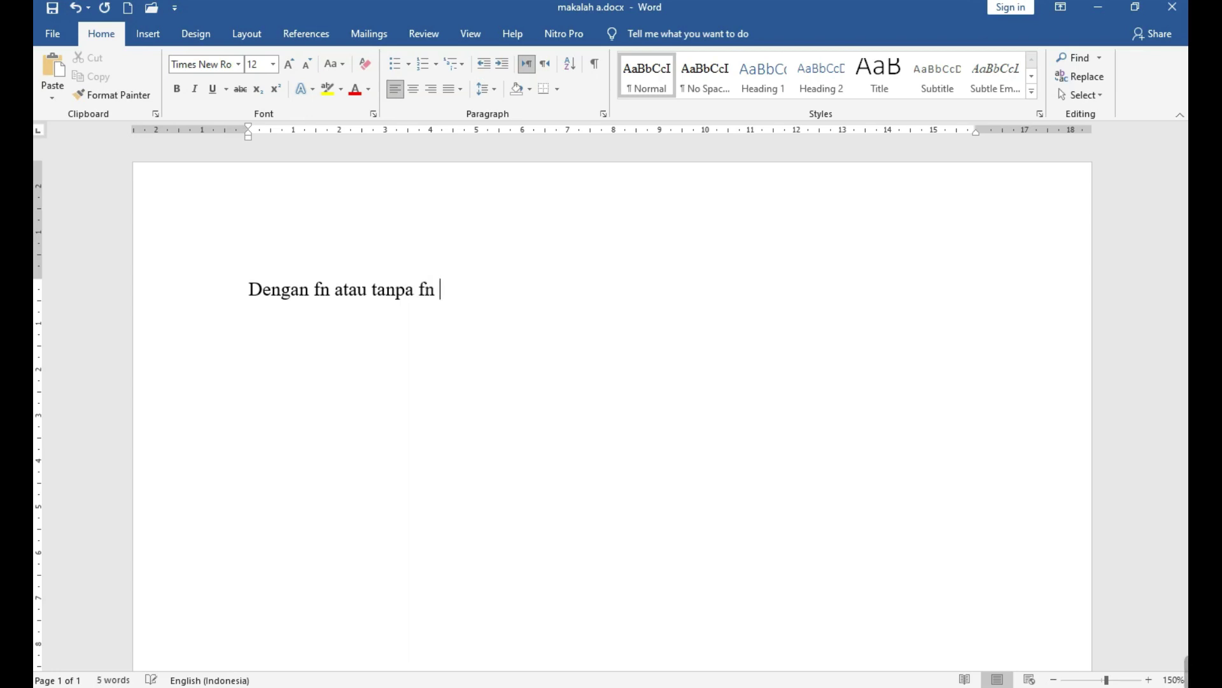
text(untuk tomb)
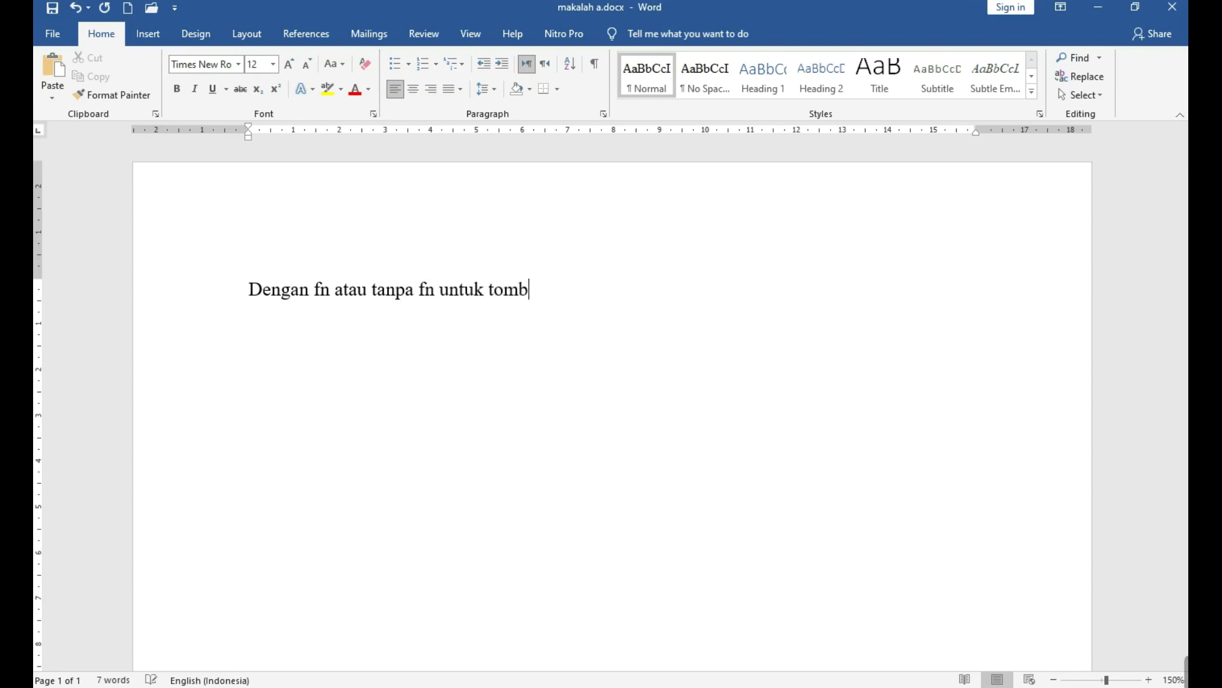
text(ol F1 s.d. )
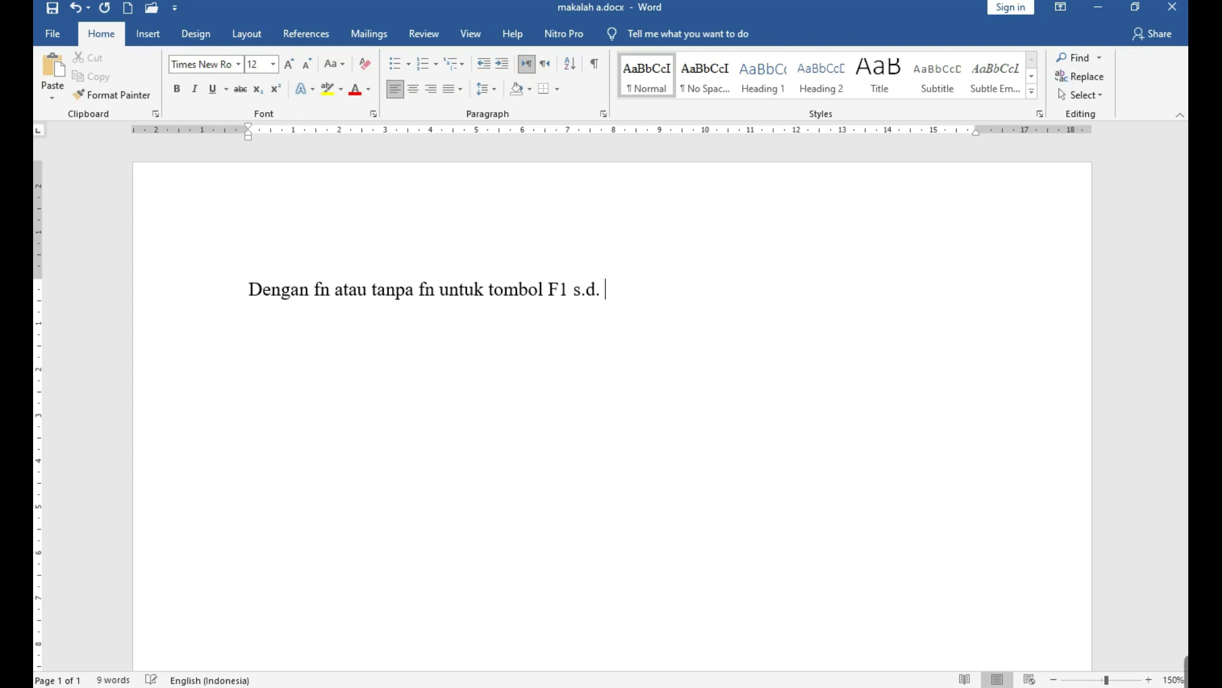
text(F12)
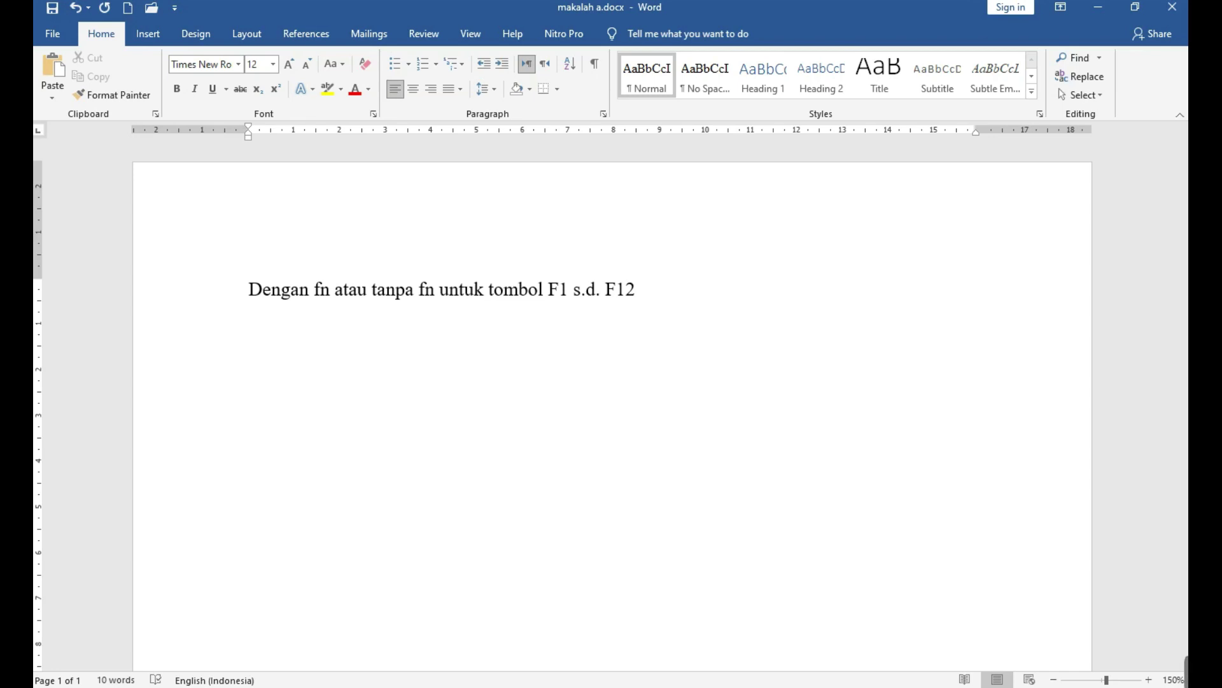
Open Save As with F12, centre the dialog, and close the stray help page.
key(F12)
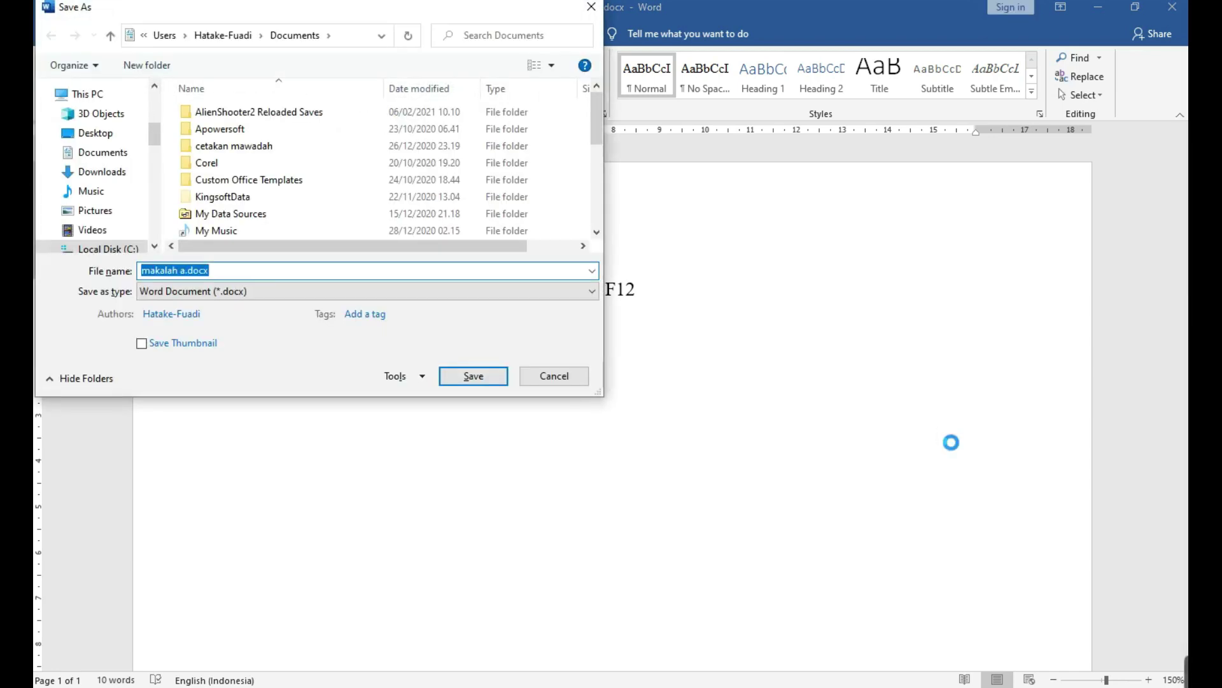
drag(193, 14, 718, 218)
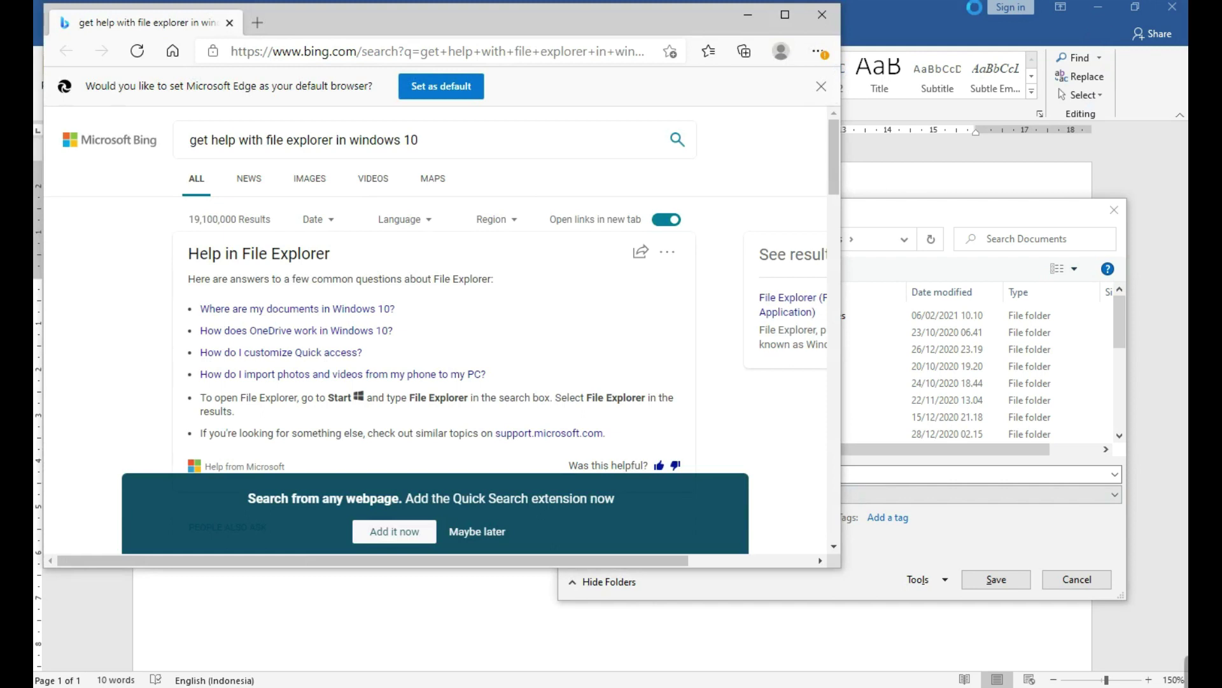
click(822, 14)
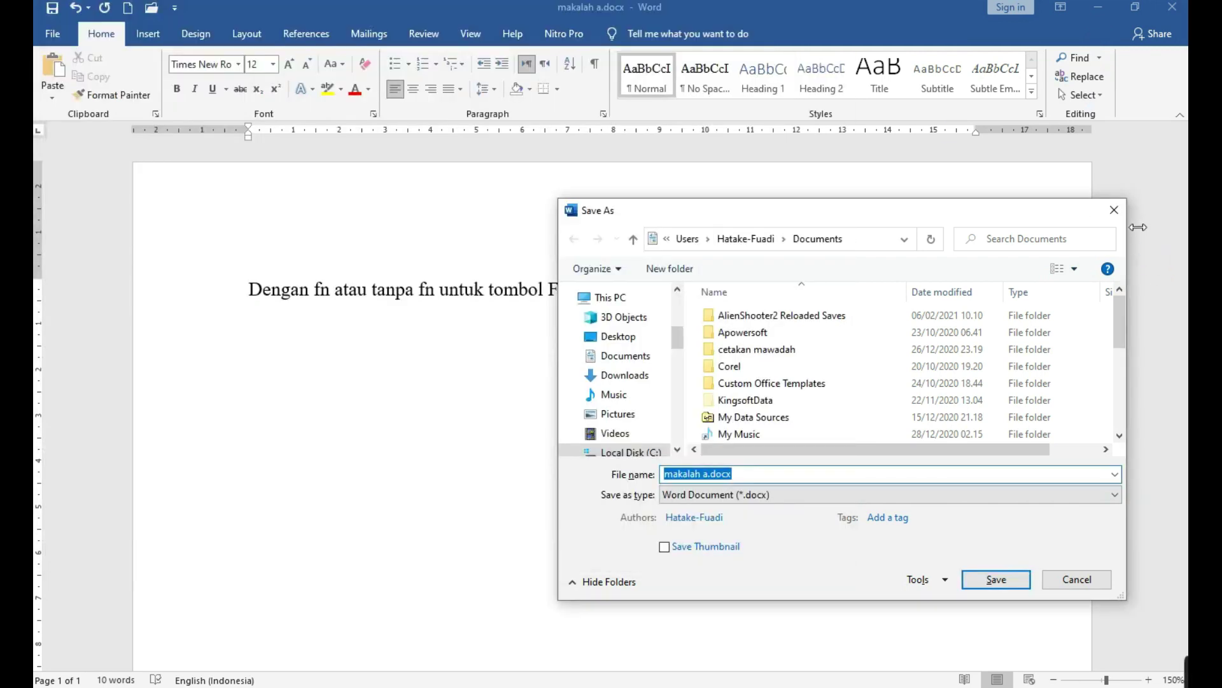
Close Save As and type the 'Simpan Dokumen:' heading with a dash bullet 'Cntrl +s'.
key(Escape)
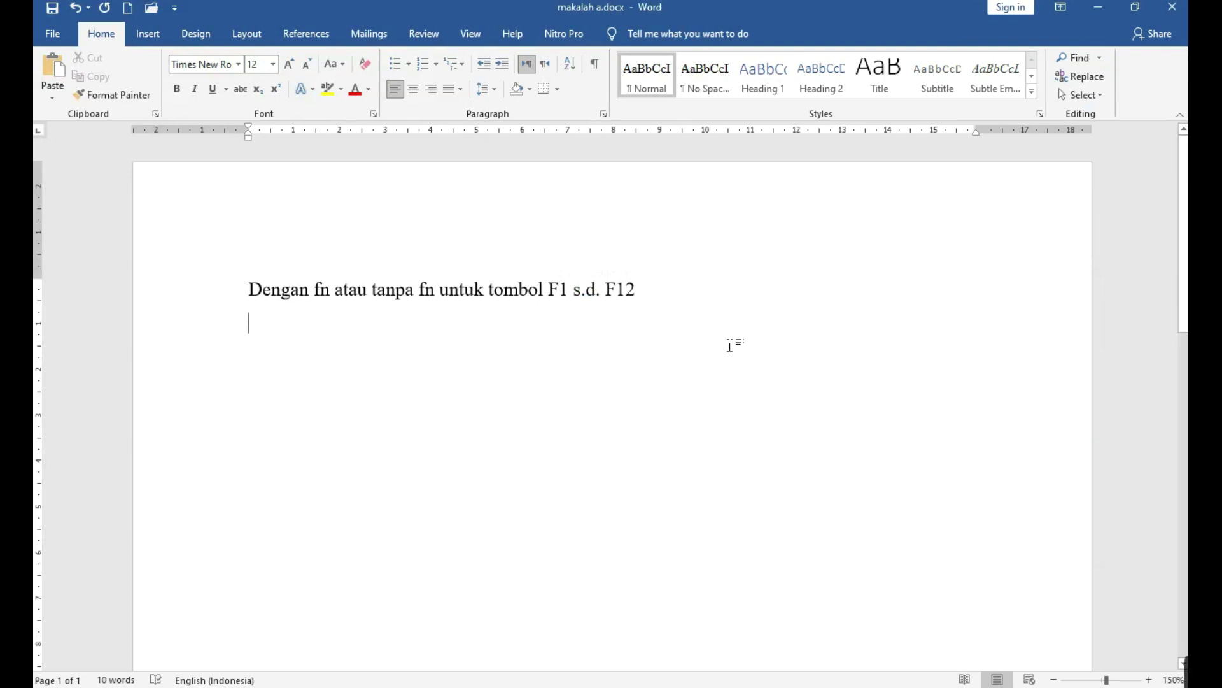
text(si)
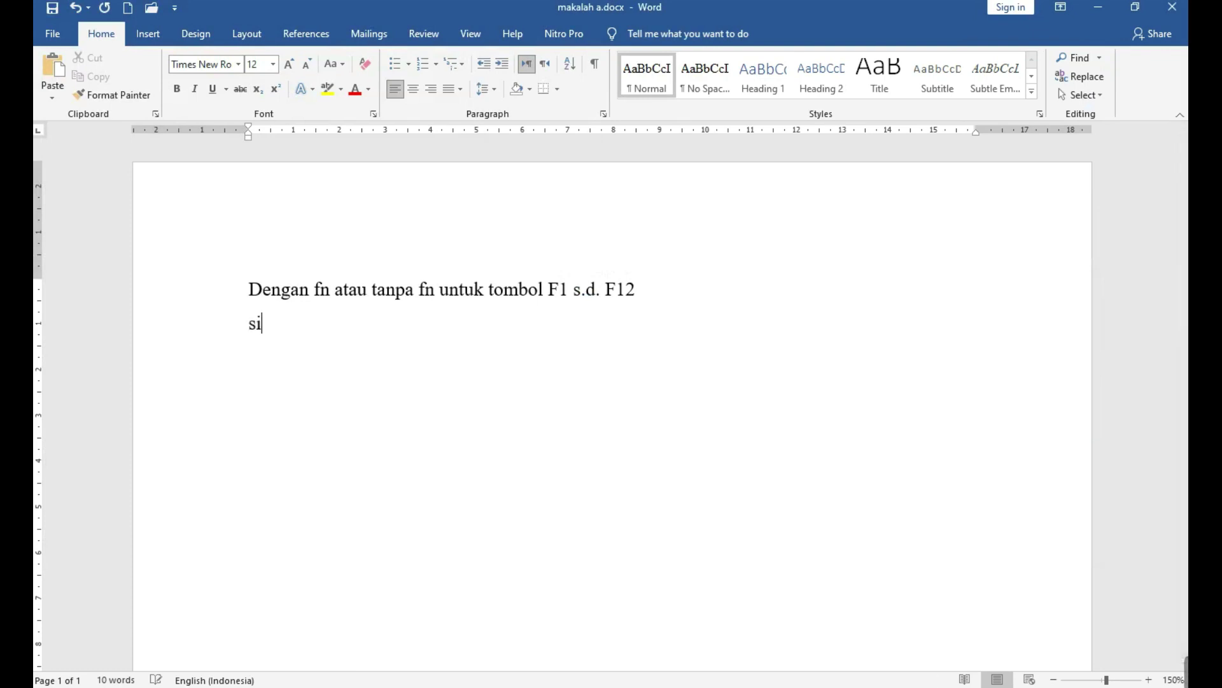
text(mpan Dokumen)
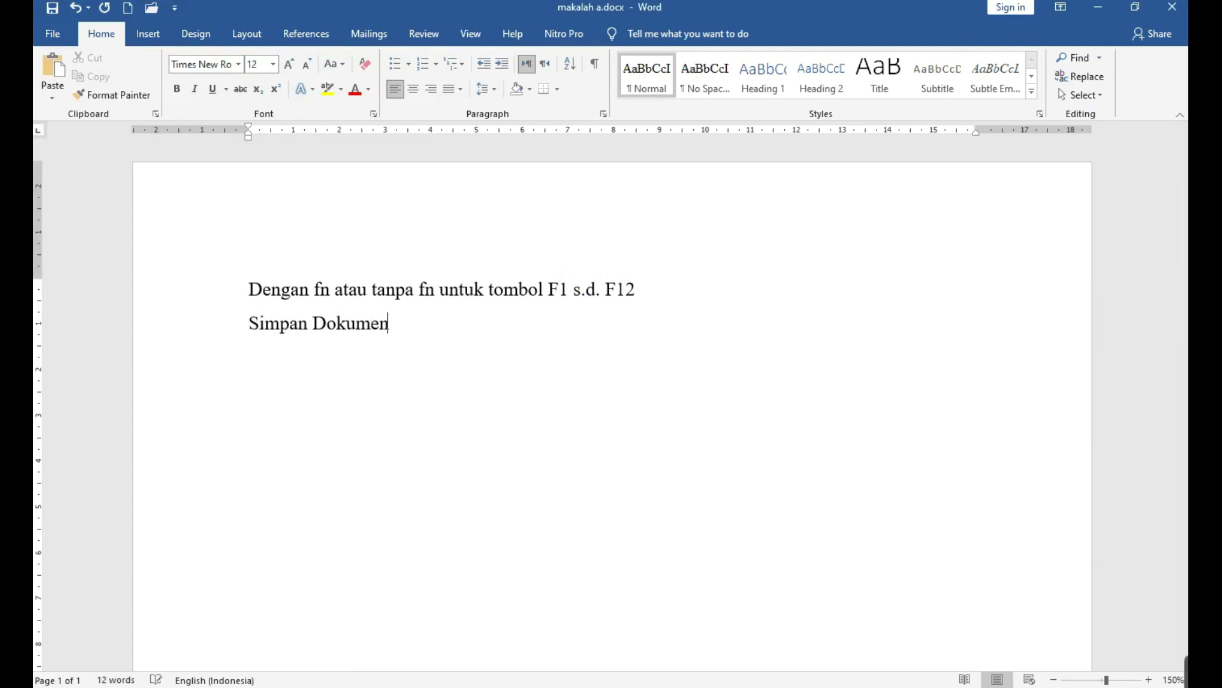
text(:)
key(Return)
text(- cn)
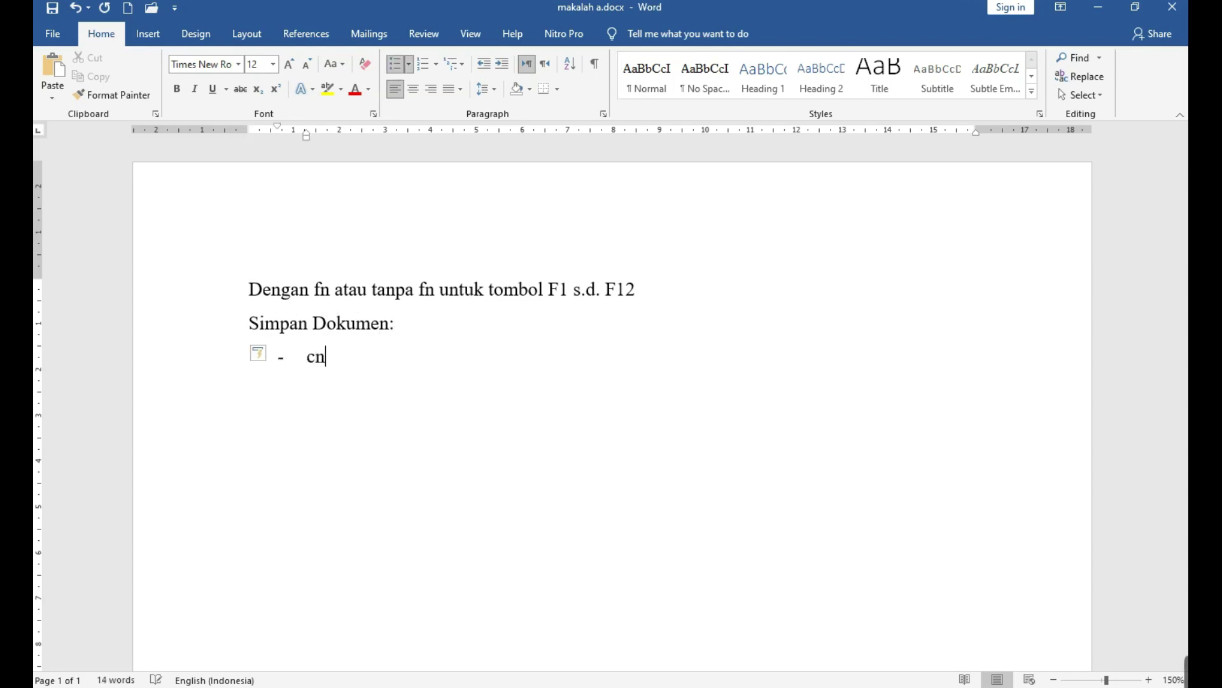
text(trl)
text(+s)
key(Return)
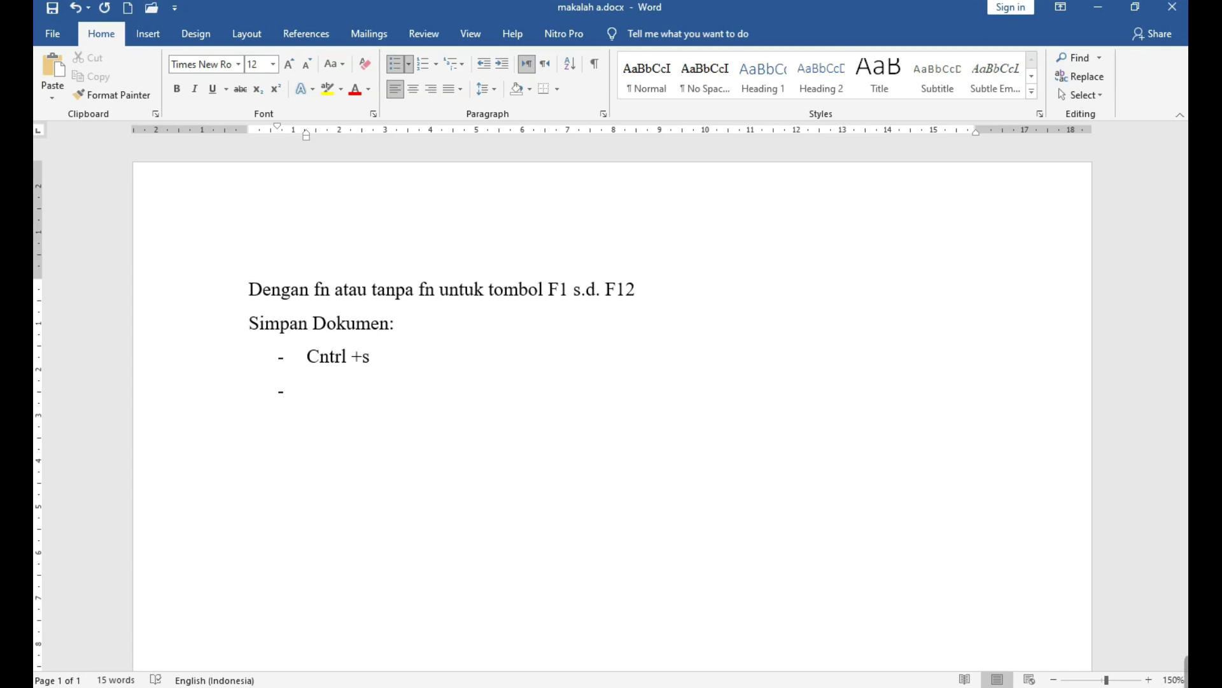
Add sub-bullets 'Penyimpanan Awal' and 'Dan Update Penyimpanan' under Cntrl +s, then save with Ctrl+S.
key(Left)
key(Return)
key(Tab)
text(penyimpanan )
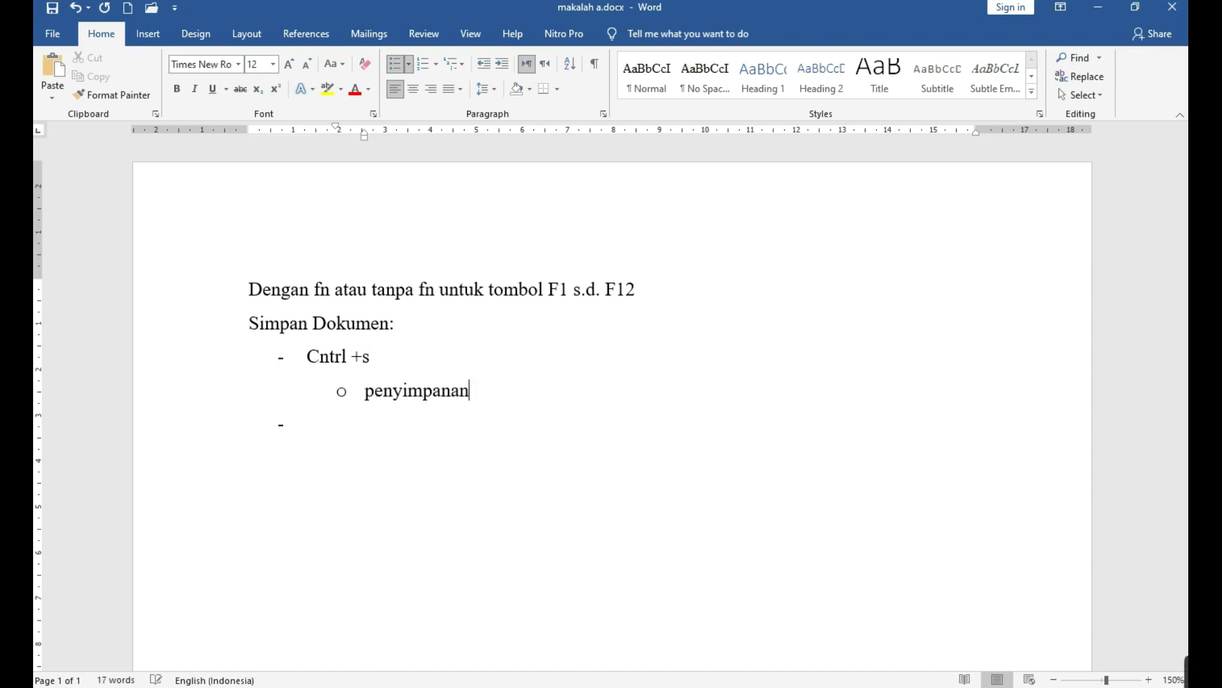
text(Awal)
key(Return)
text(dan )
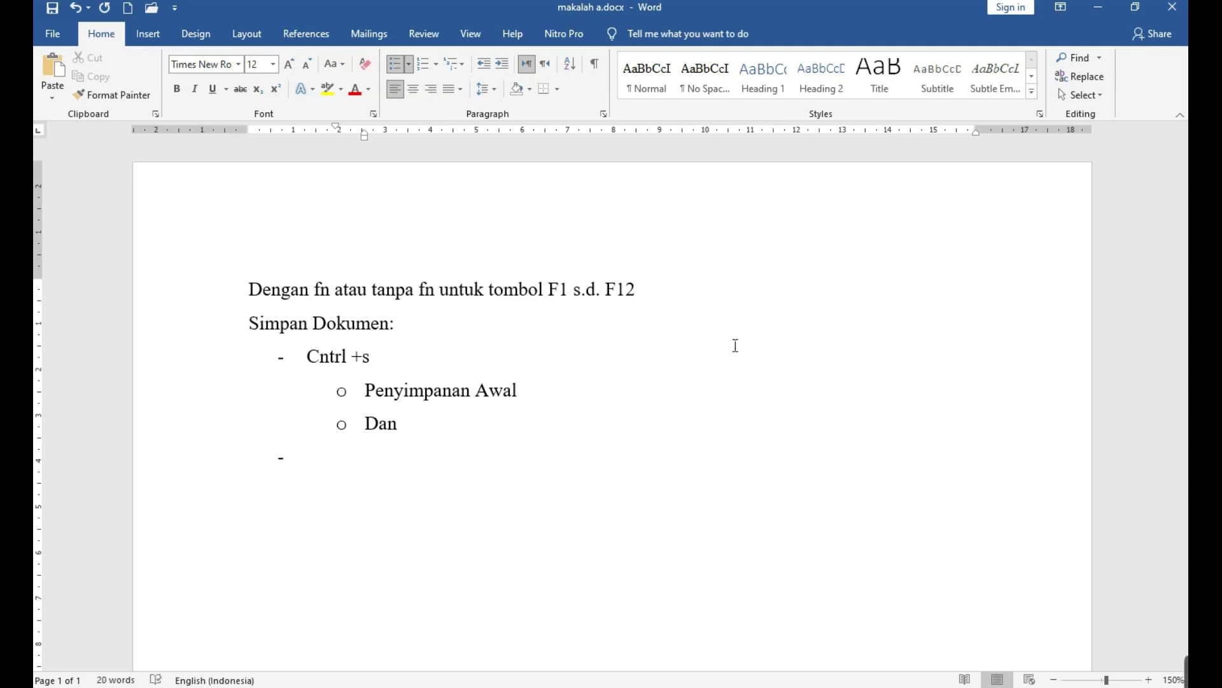
text(Update Penyimpanan)
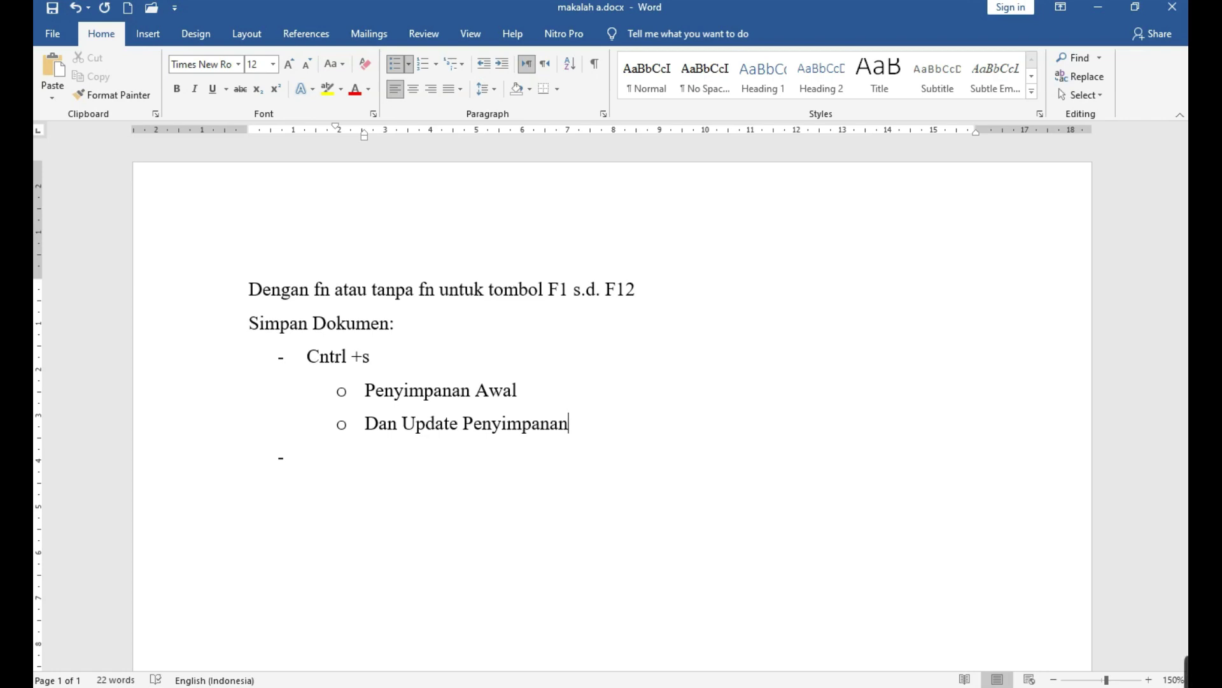
key(ctrl+s)
click(736, 345)
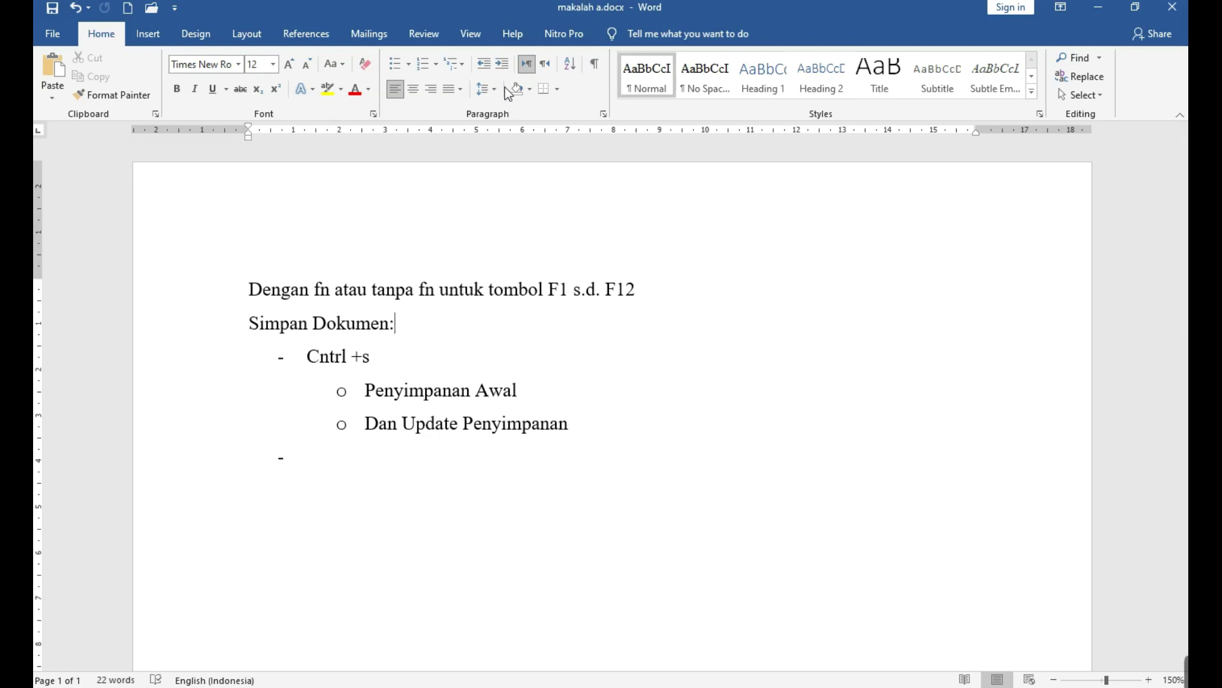
Save from the File menu, then browse Save As locations and the file dialog before cancelling back.
click(43, 32)
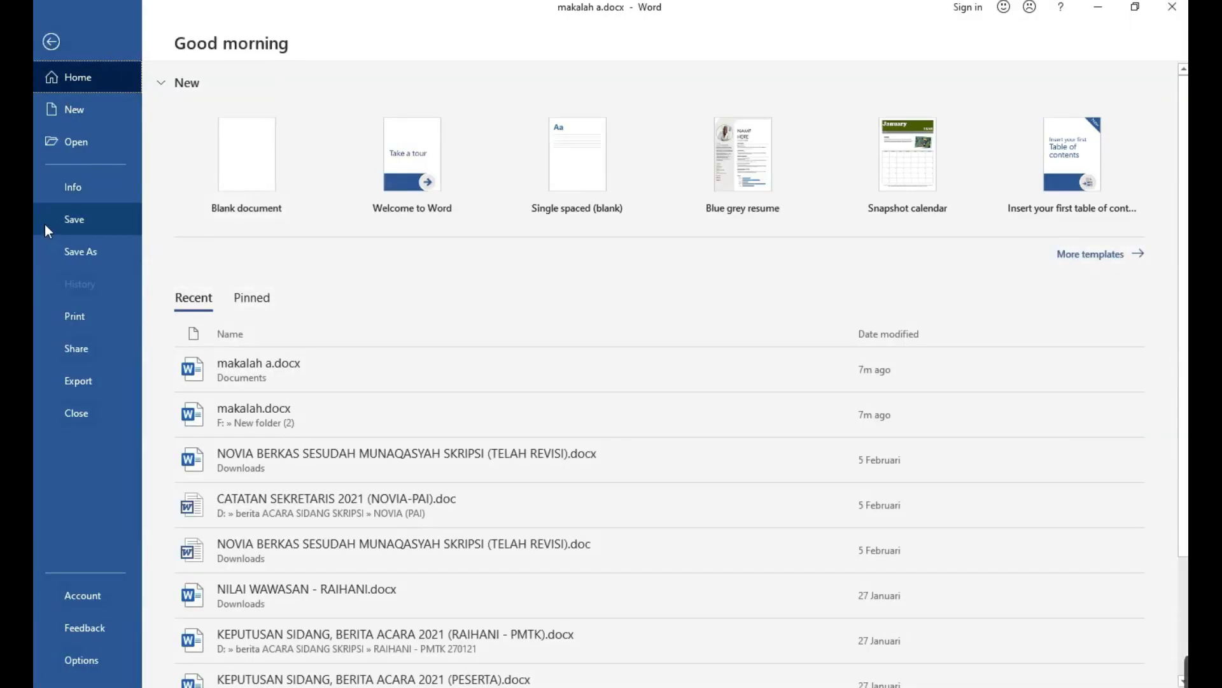
click(74, 230)
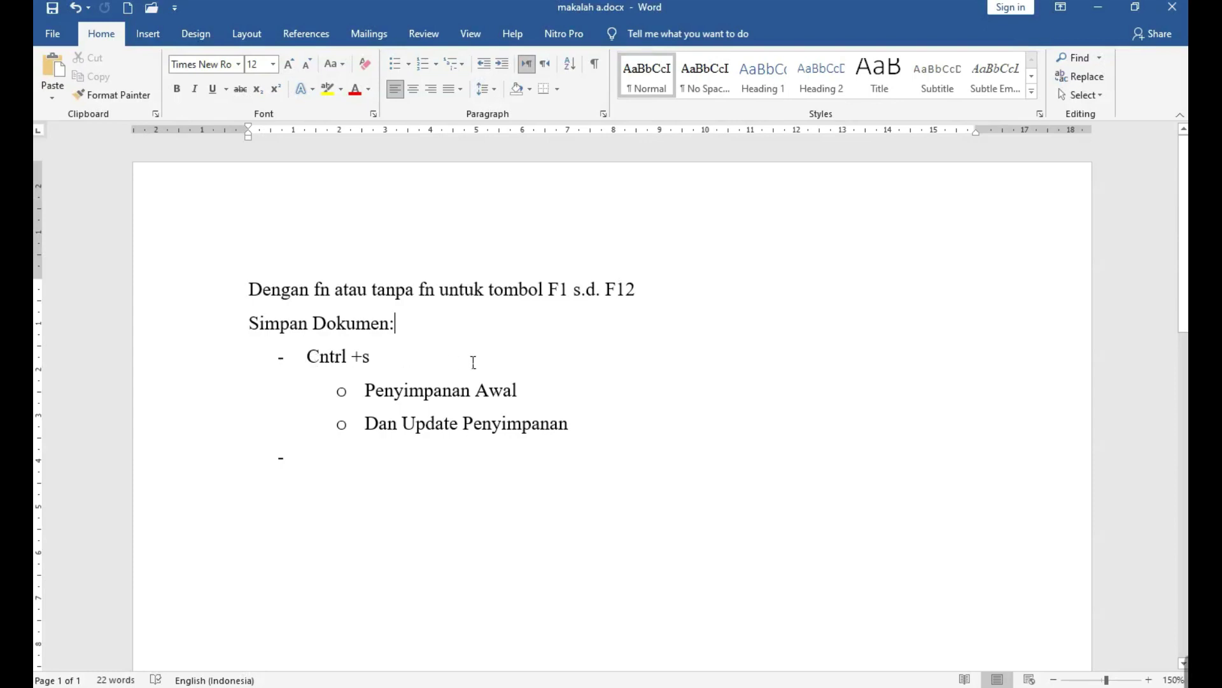
click(51, 38)
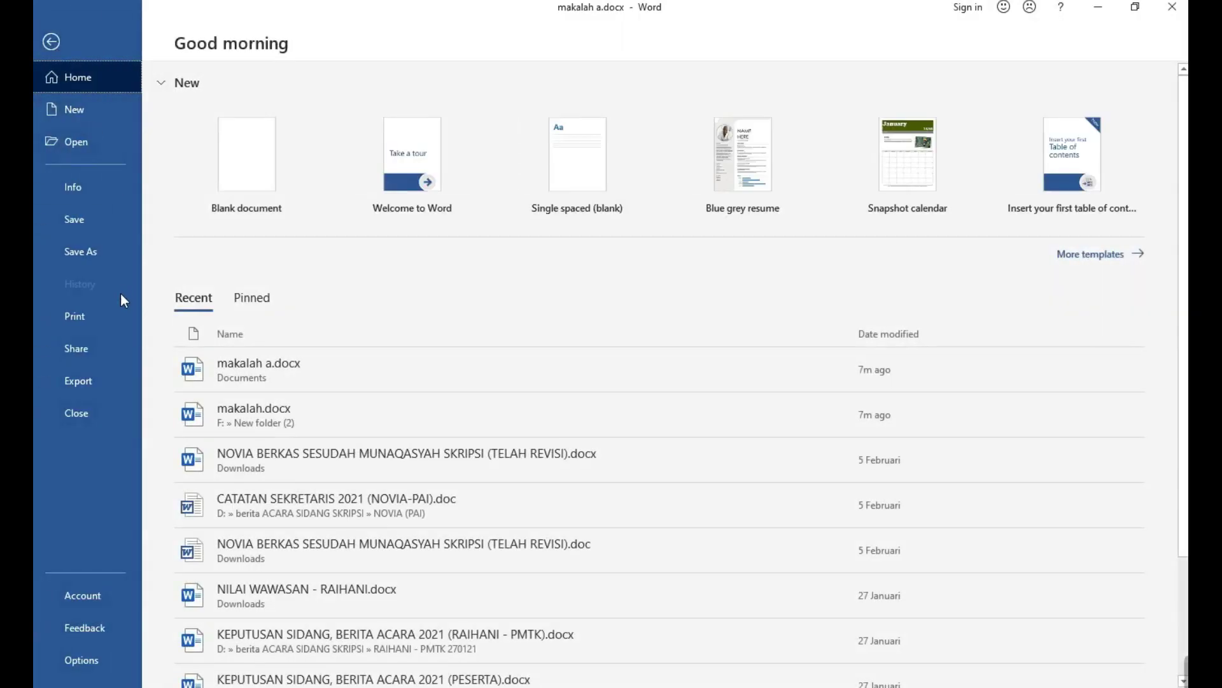
click(110, 254)
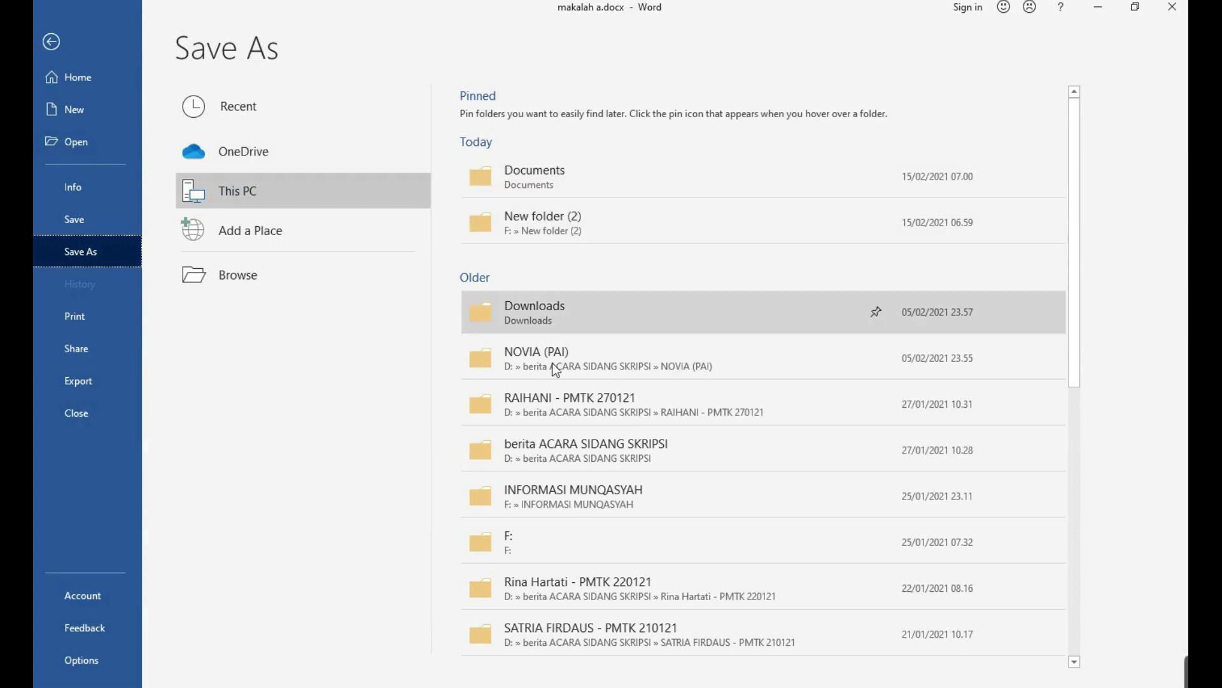
scroll(555, 573, down, 8)
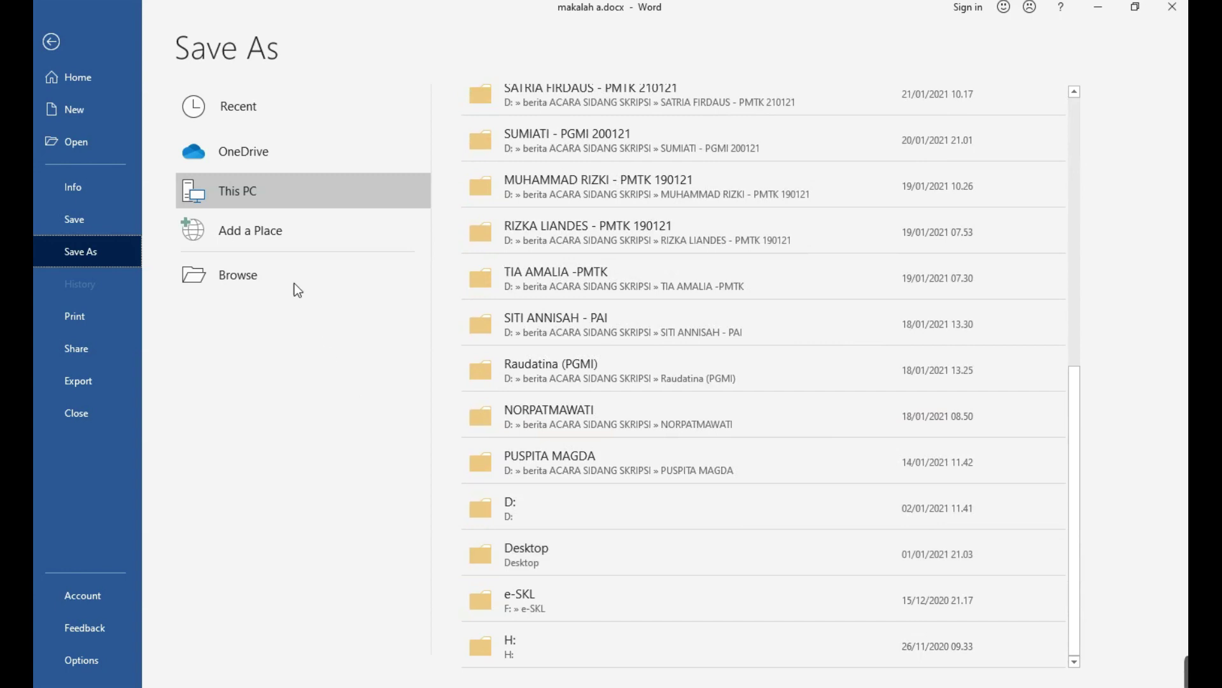
click(261, 279)
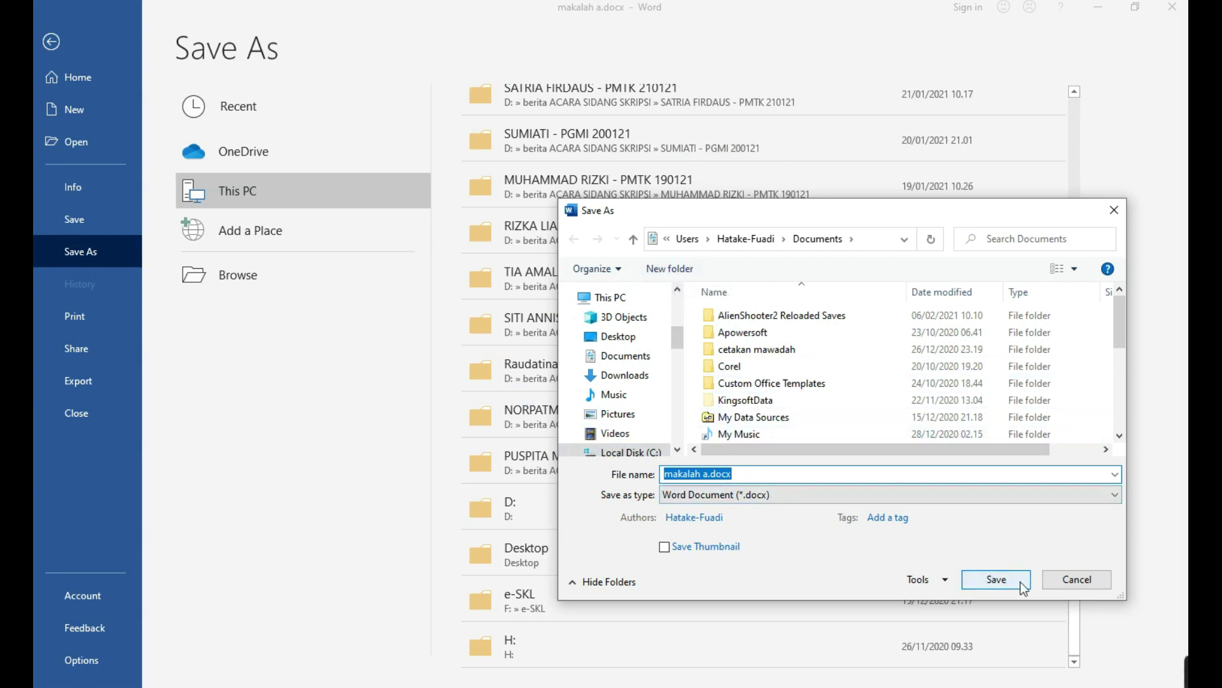
click(1055, 581)
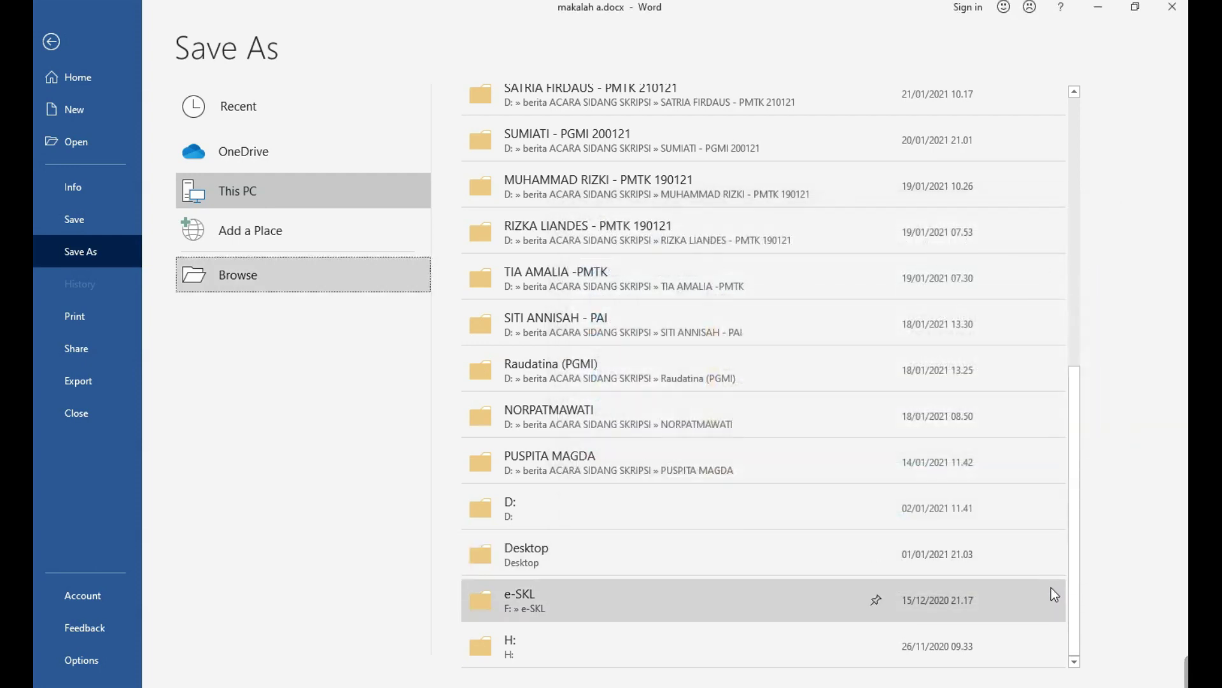
key(Escape)
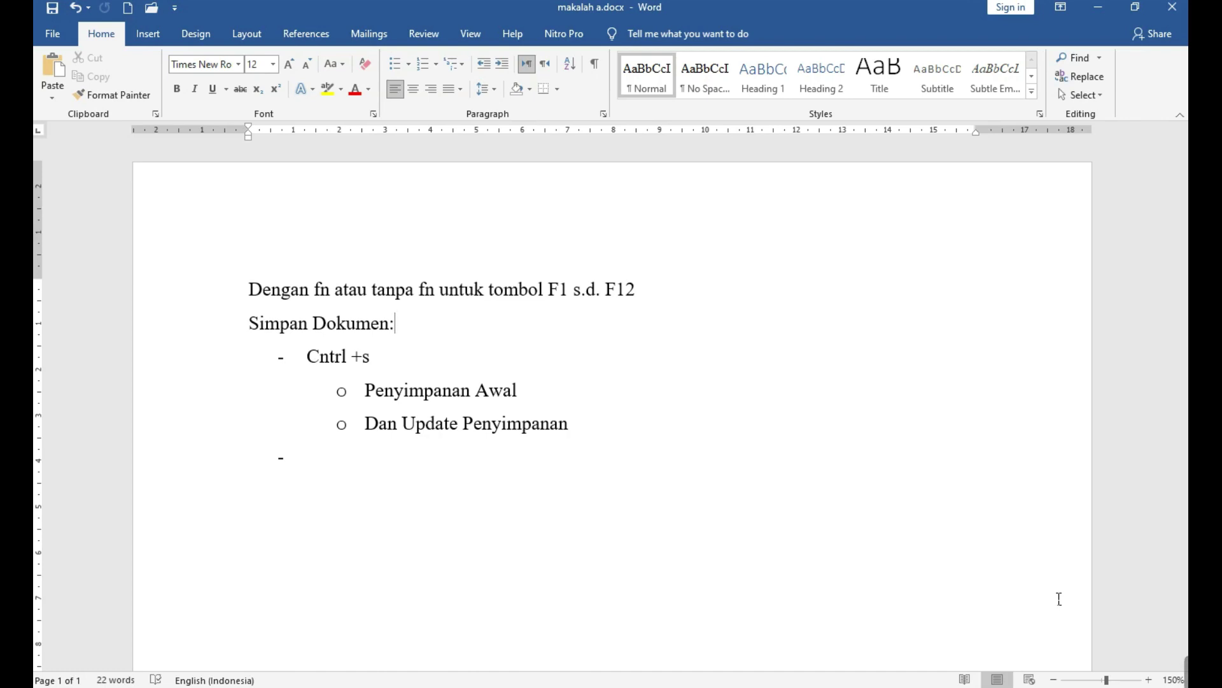
Type the 'F12 (SAVE As)' bullet with indented points 'Penyimpanan awal' and 'Menyimpan ke Nama/format berbeda'.
key(Down)
key(Down)
key(Down)
key(Down)
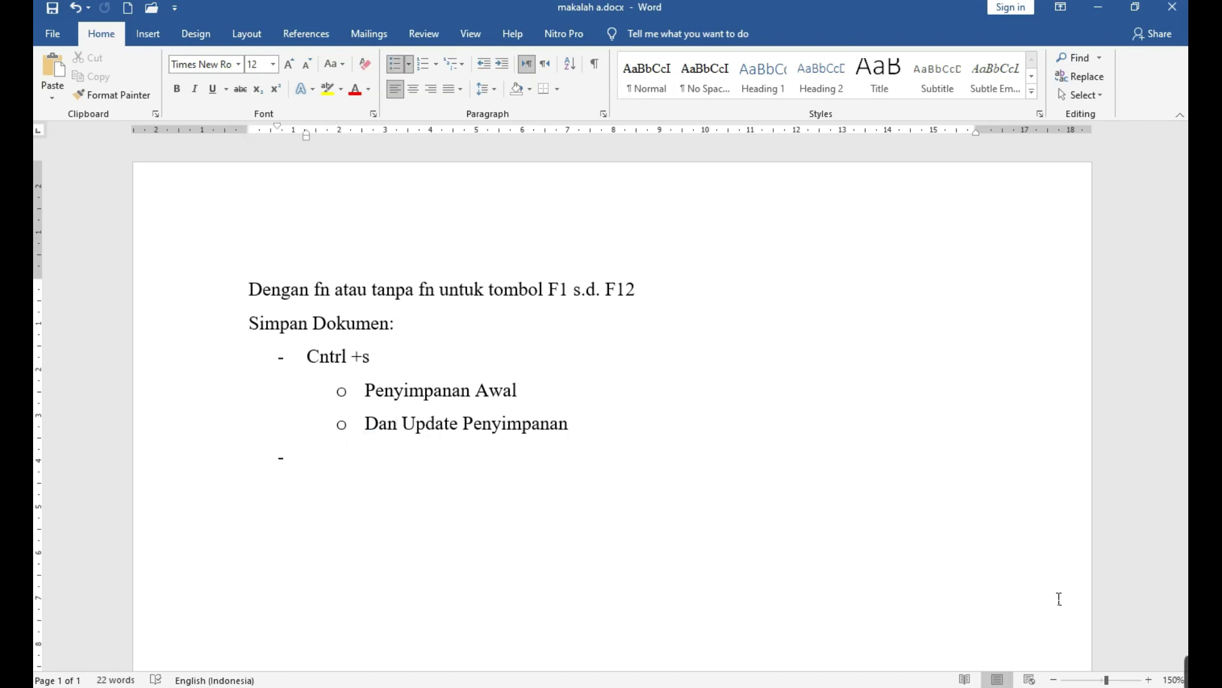
text(F12 (SAVE a)
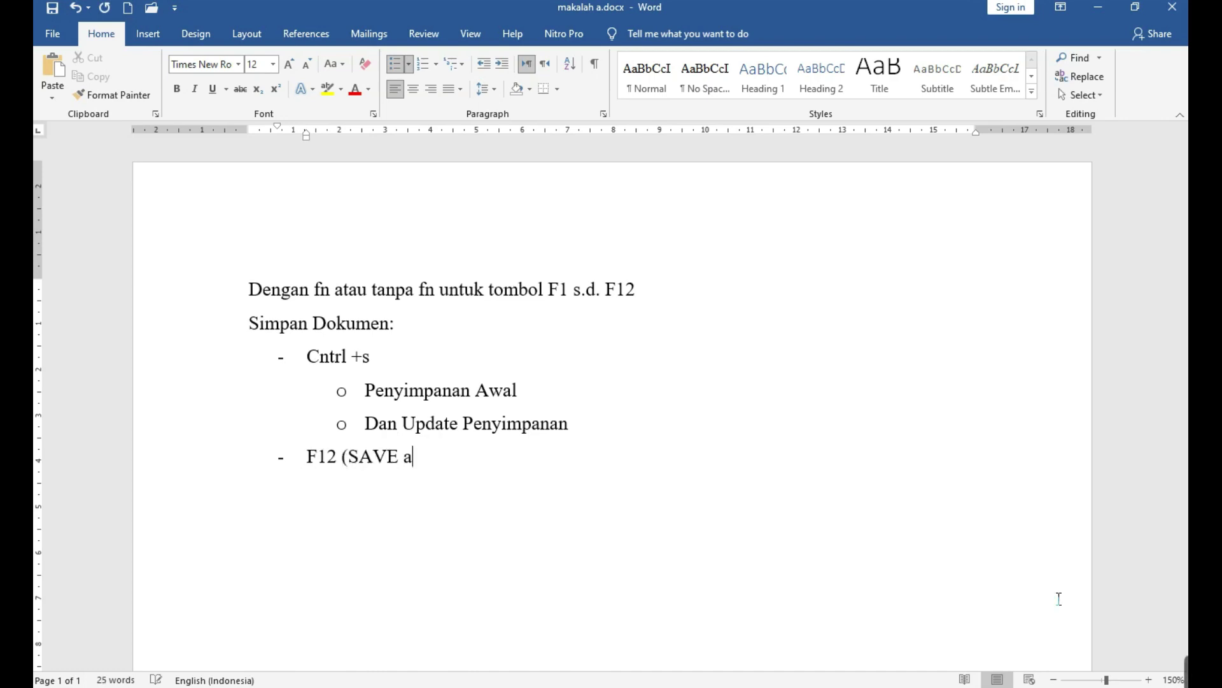
text(S))
key(Tab)
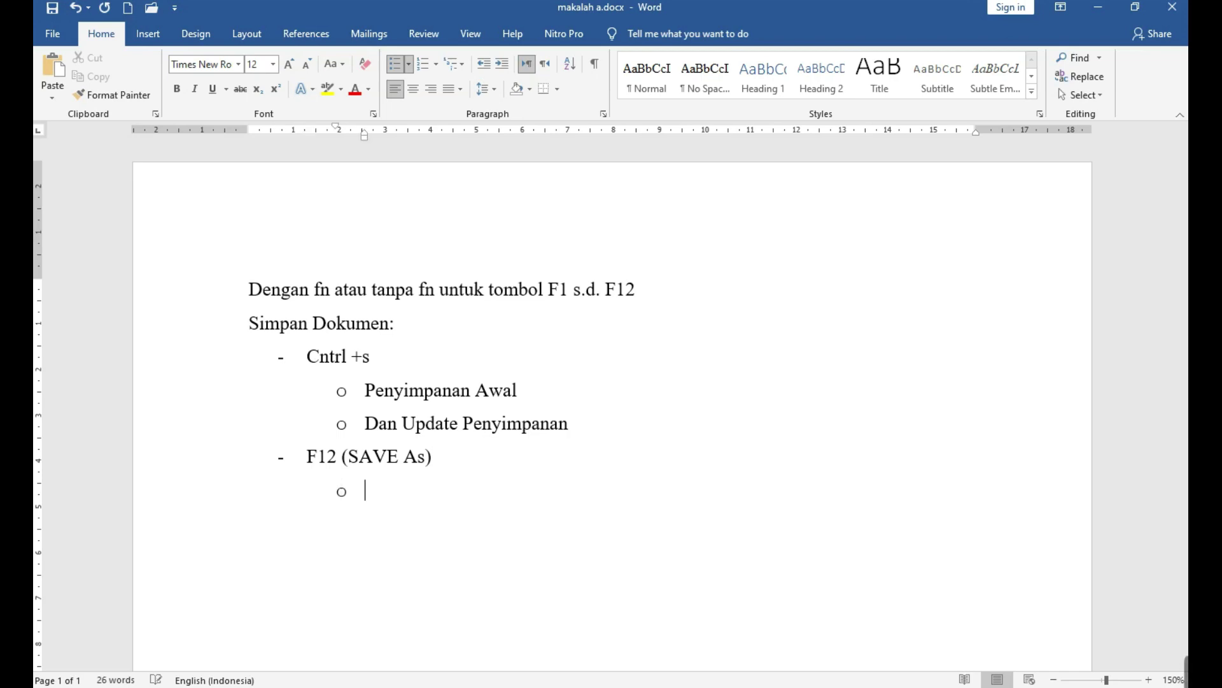
text(penyimpanan awal)
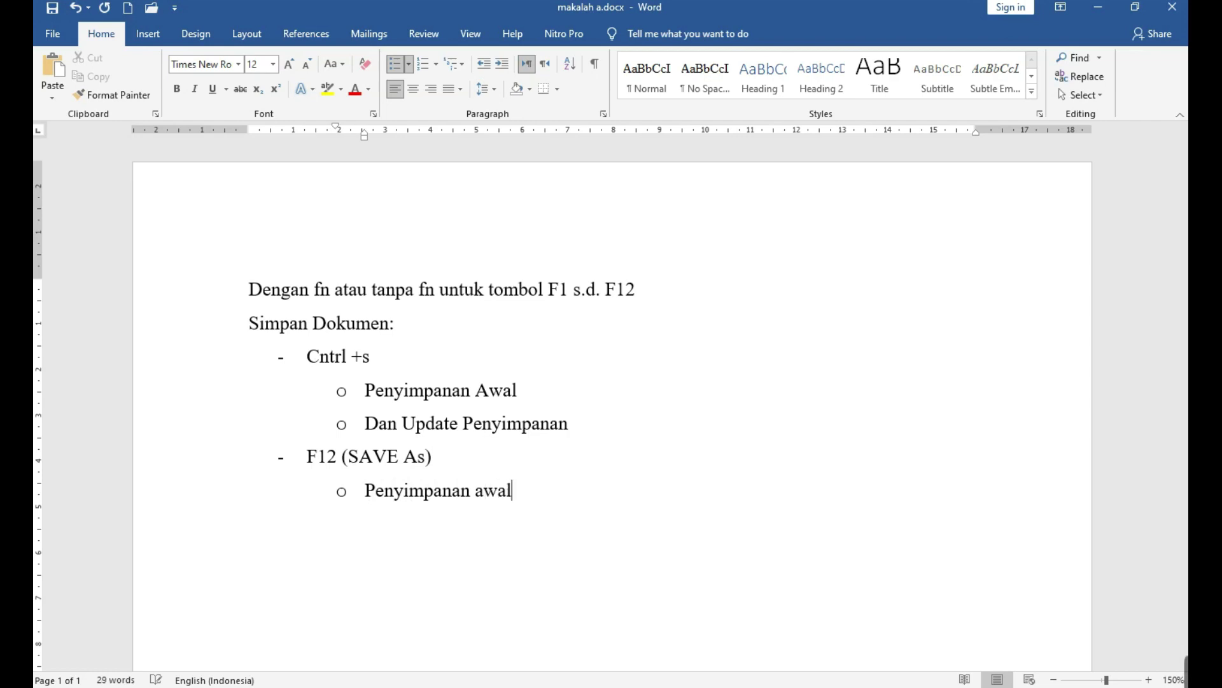
key(Return)
text(menyimp)
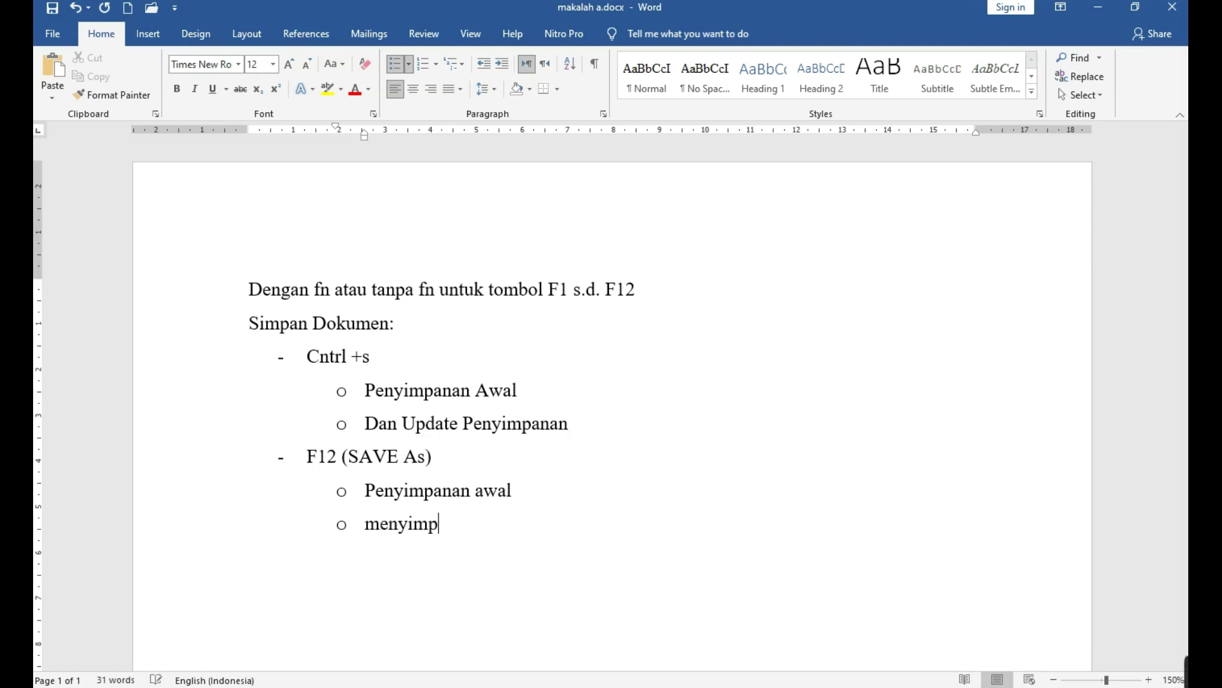
text(an ke)
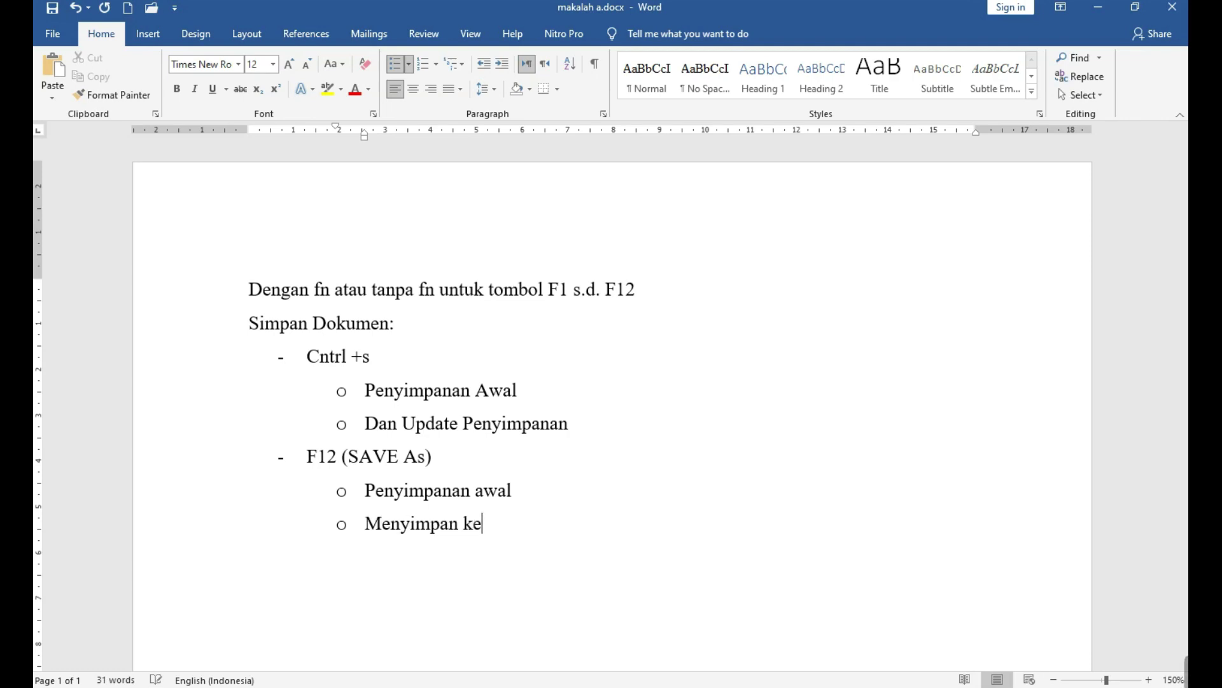
text( Nama/)
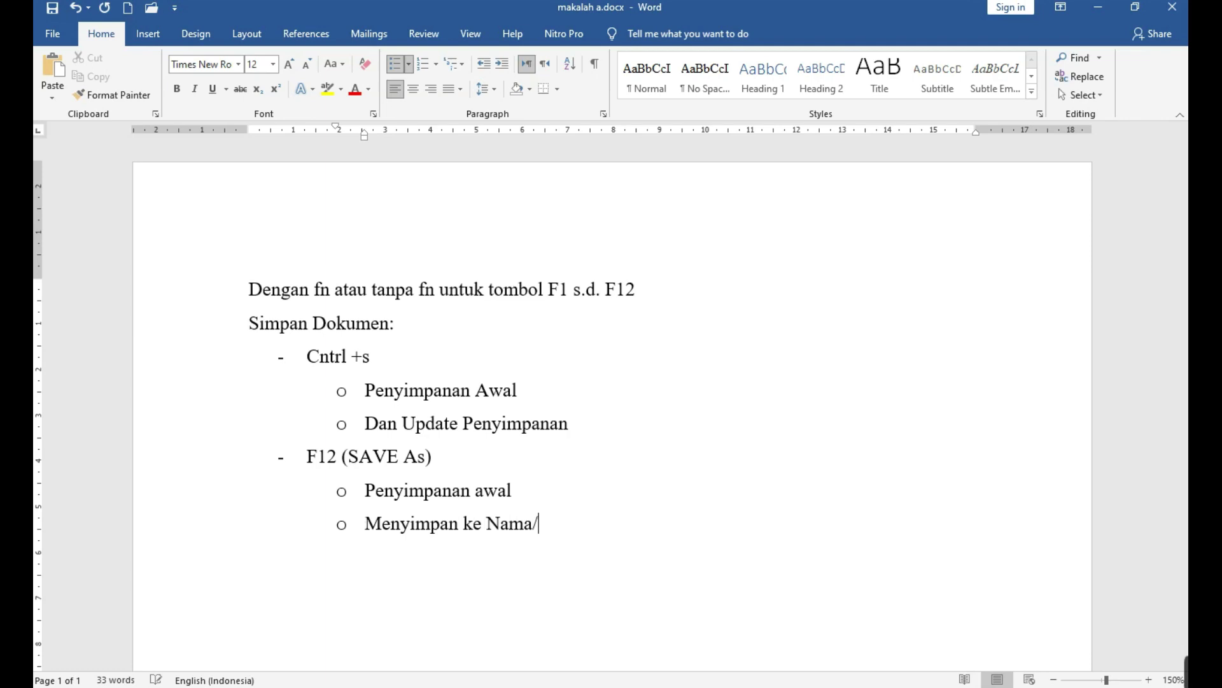
text(format)
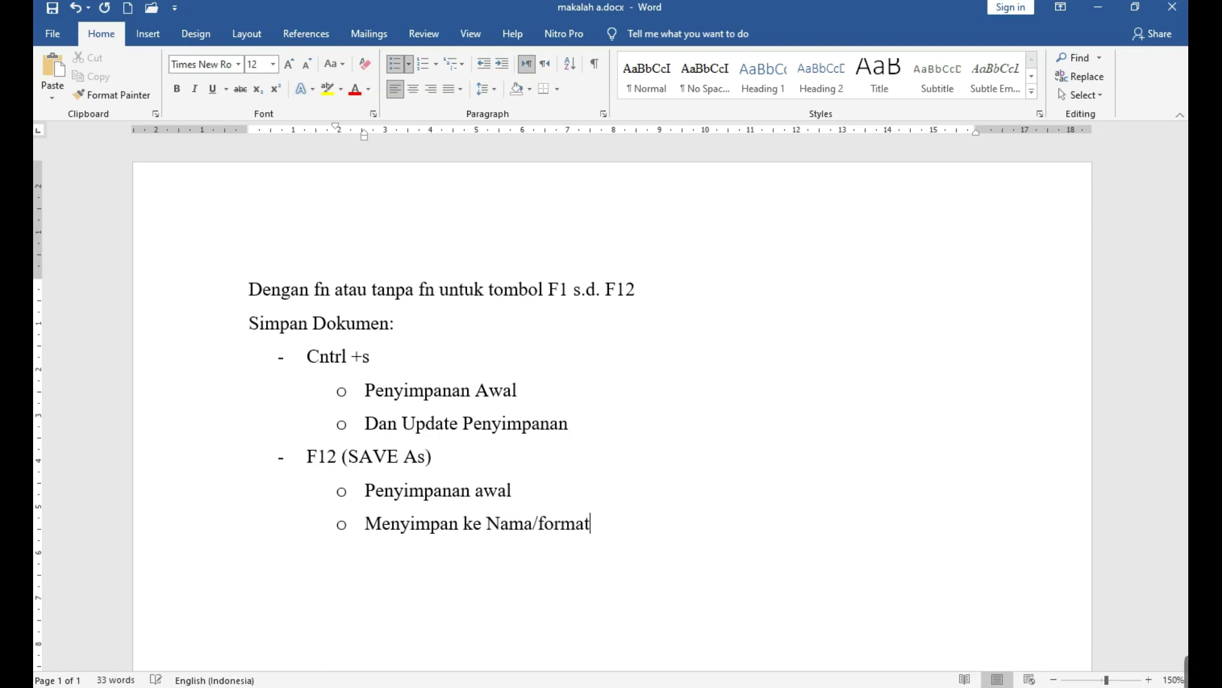
text( berbeda)
key(Return)
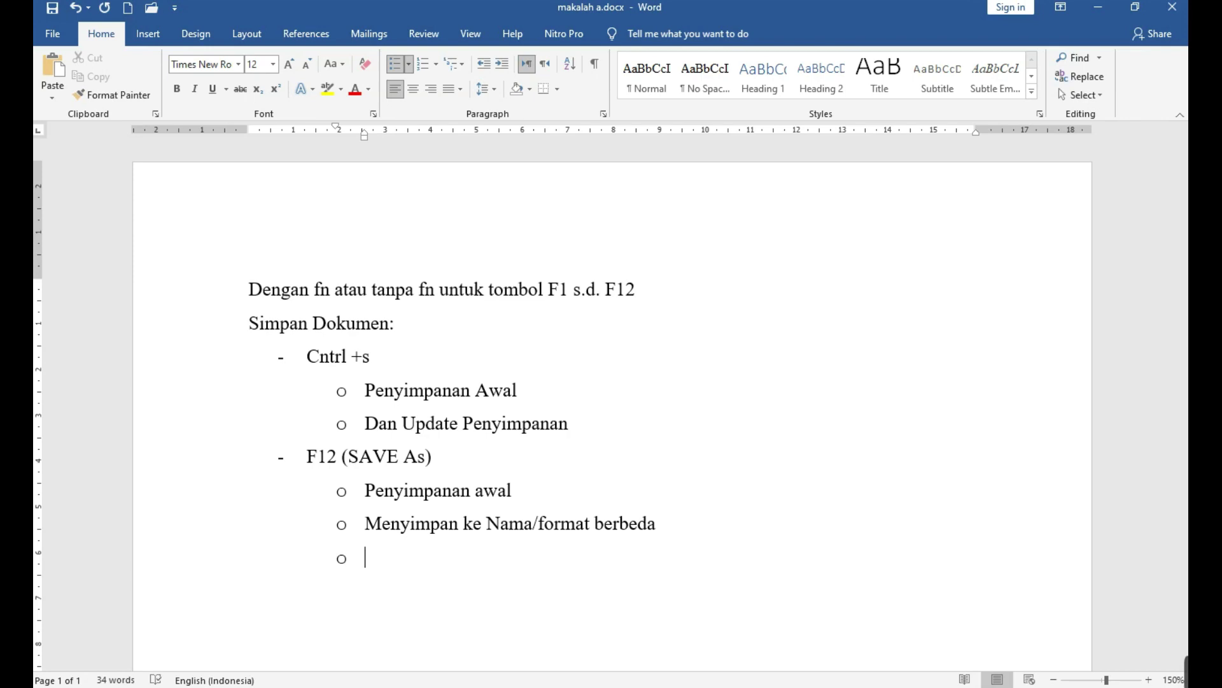
Append '(Menyimpan ulang)' to the Nama/format berbeda sub-point and bring up Save As with F12.
key(Left)
key(Left)
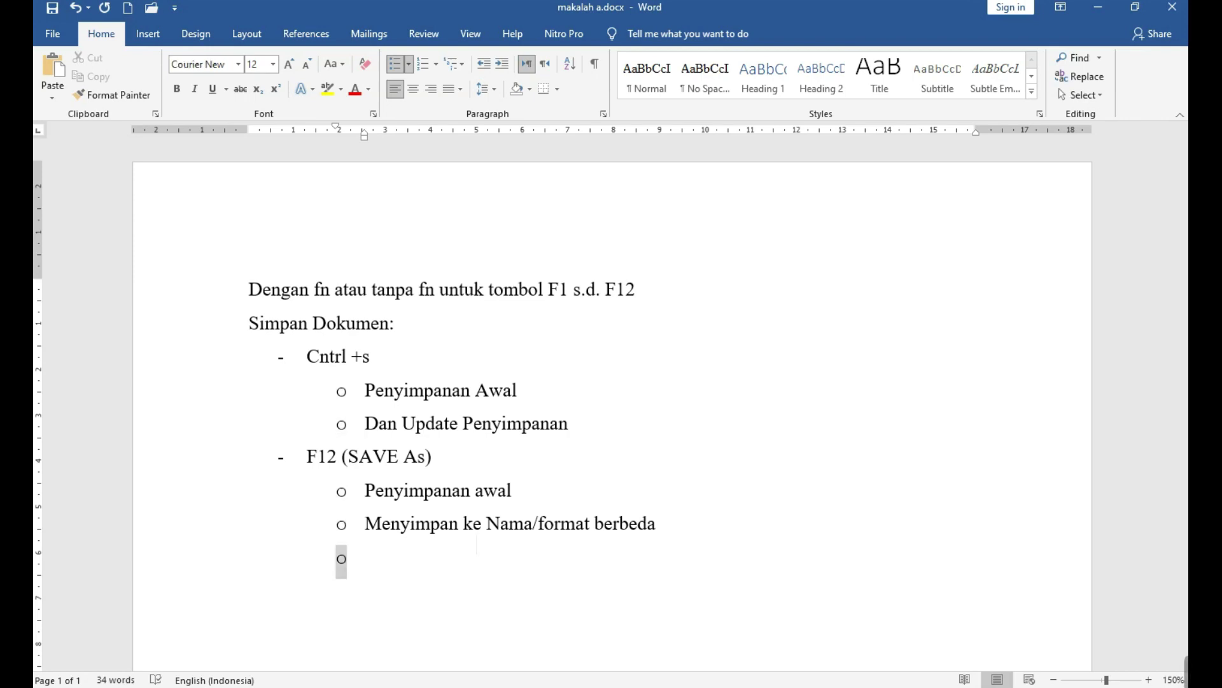
text(()
text(Menyimpan)
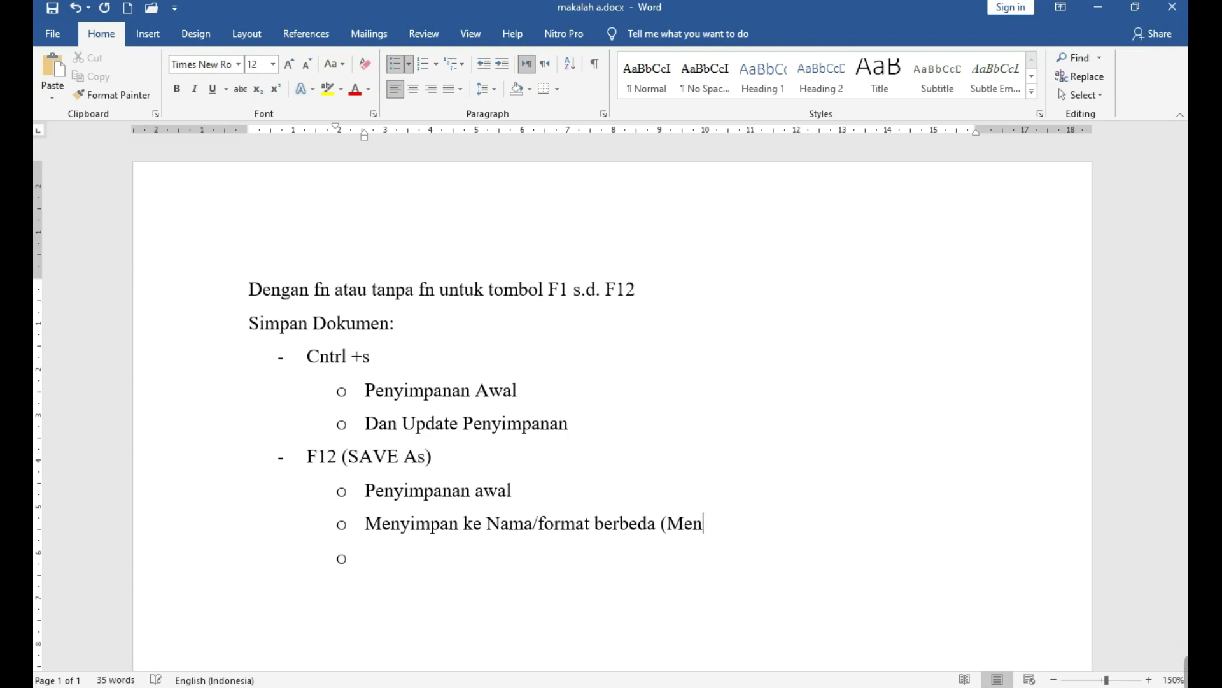
text( ulang))
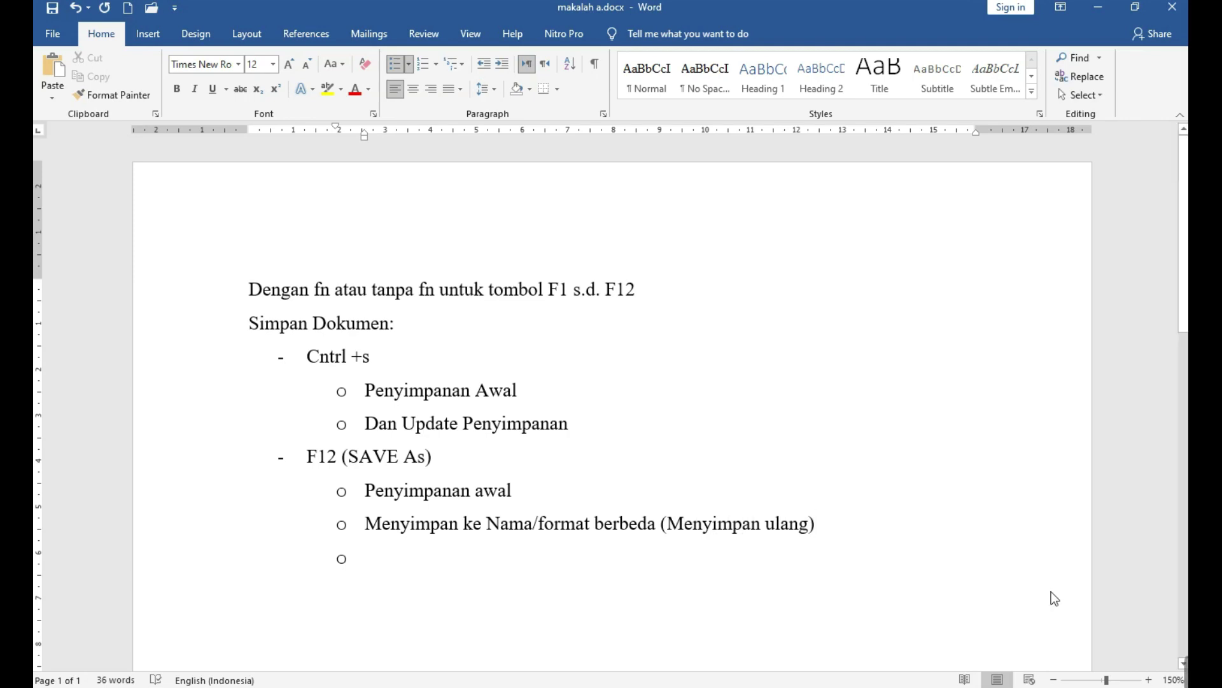
key(F12)
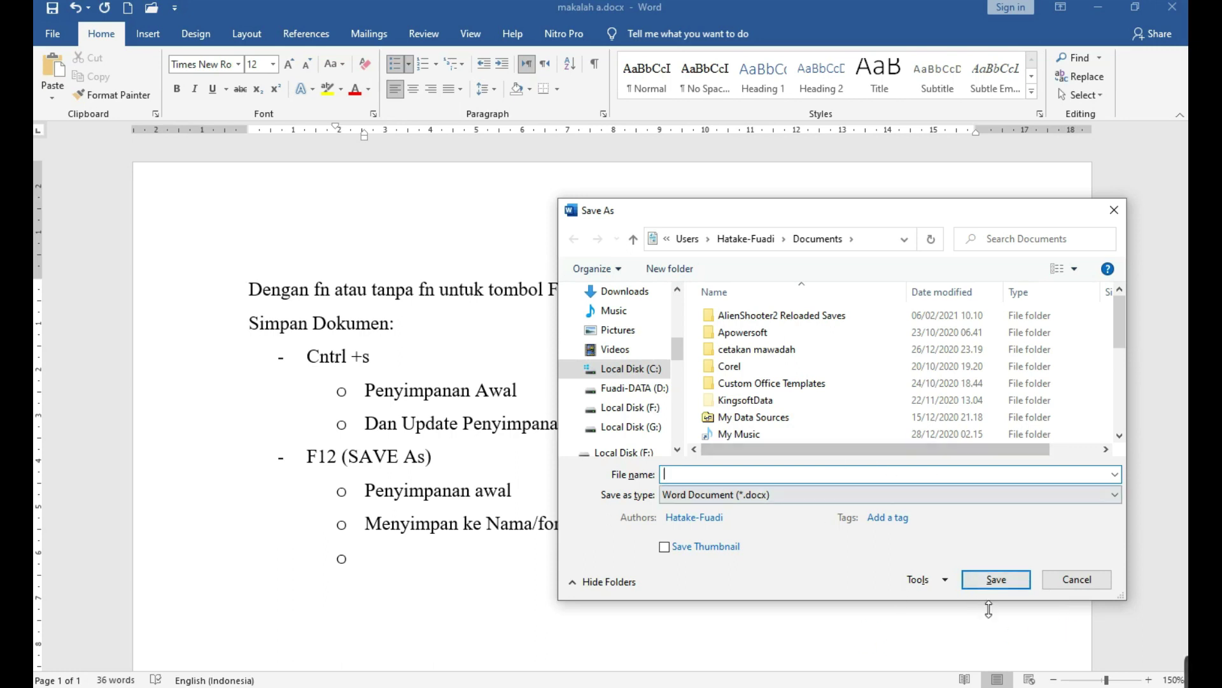
Cancel Save As and replace 'format' with 'type' in the Nama/format berbeda sub-point.
click(1073, 580)
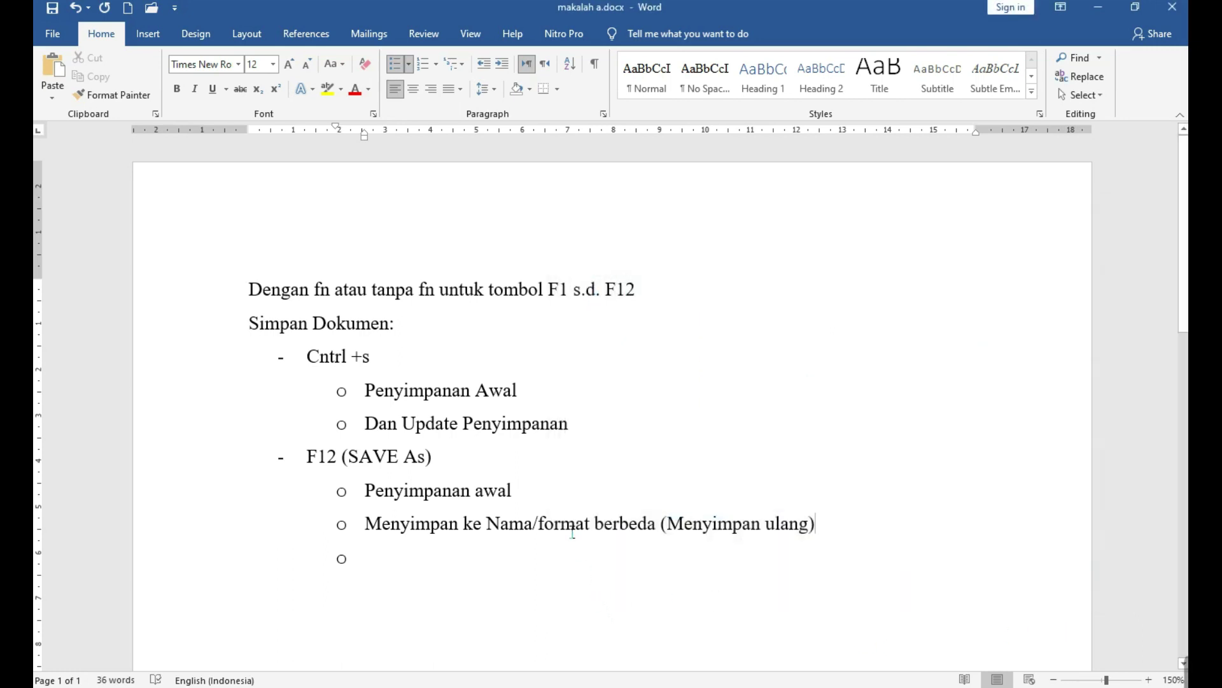
double_click(552, 523)
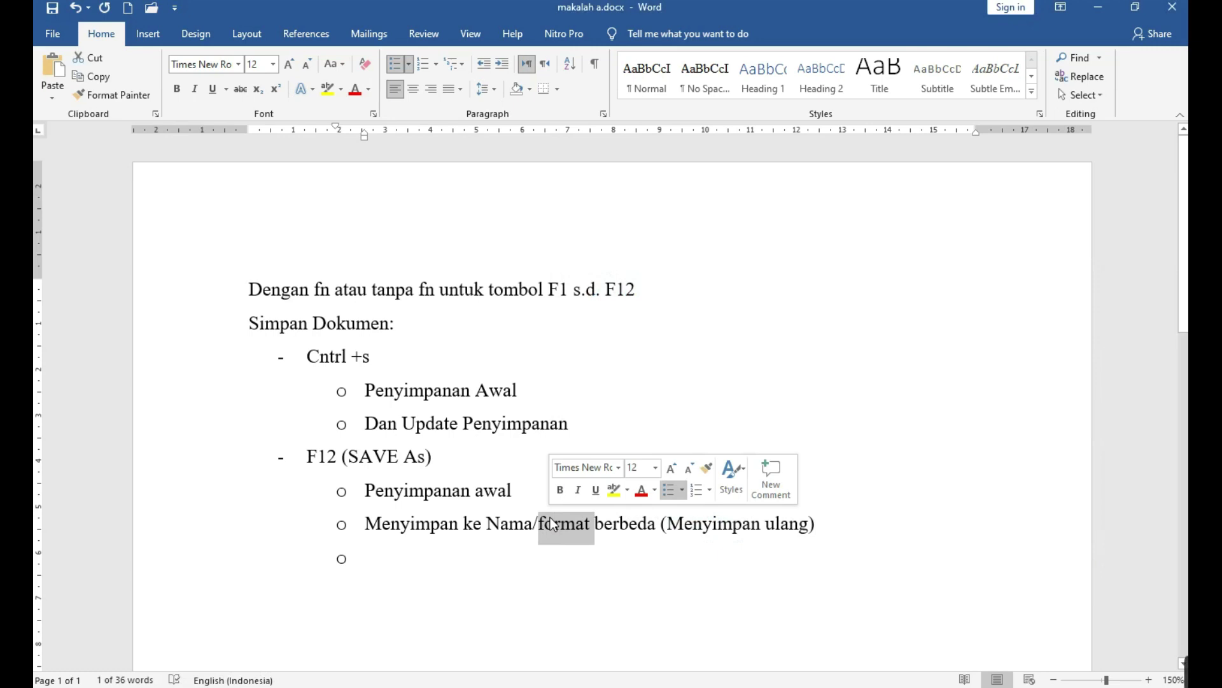
key(BackSpace)
text(tyoe)
key(BackSpace)
key(BackSpace)
text(pe)
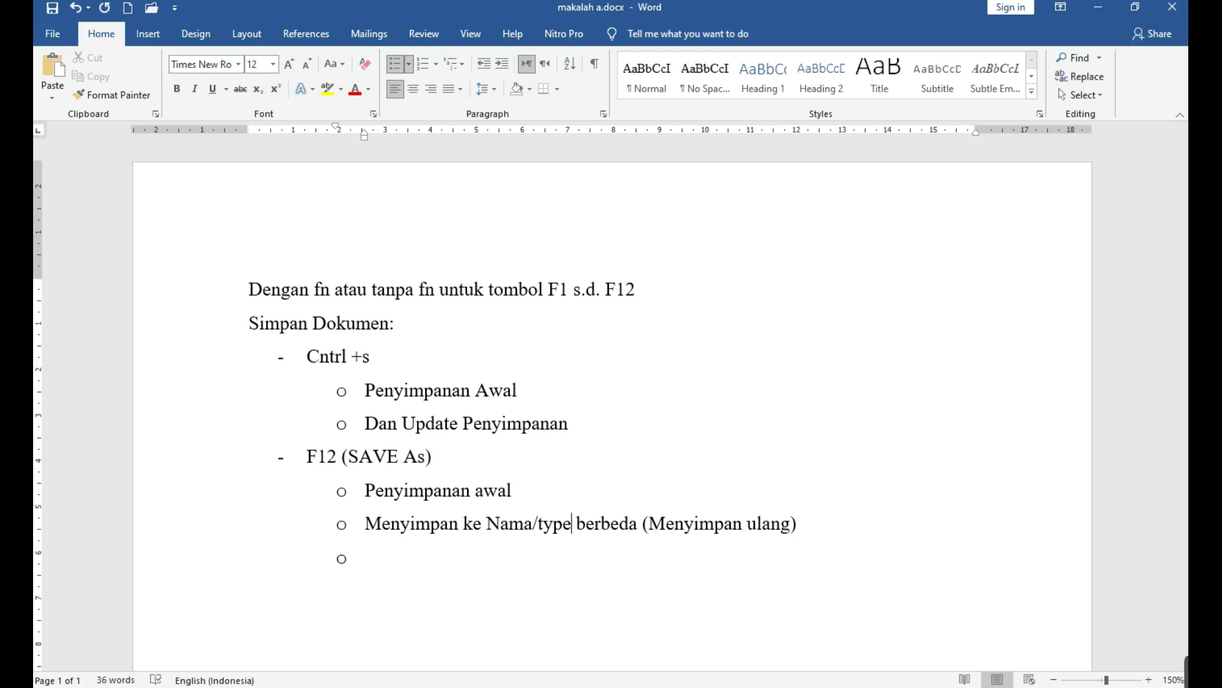
Begin the empty last sub-point with the text 'Selanjutnya untung'.
key(Right)
key(Down)
text(selanjutnya u)
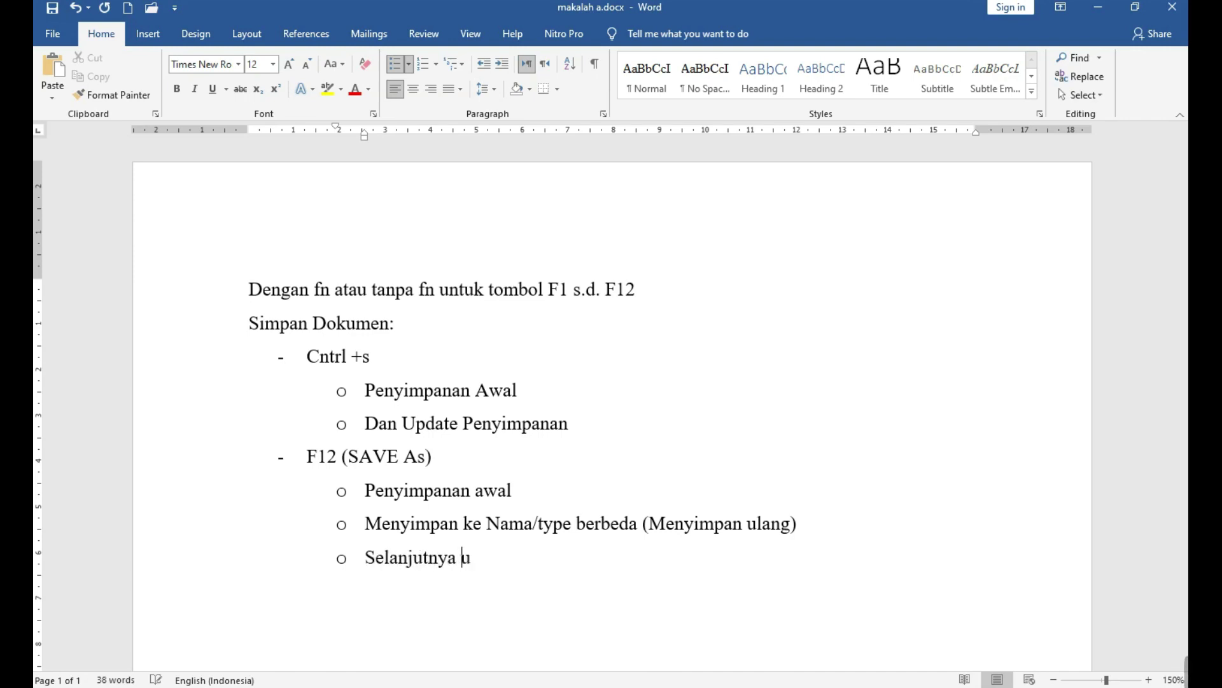
text(ntung uoda)
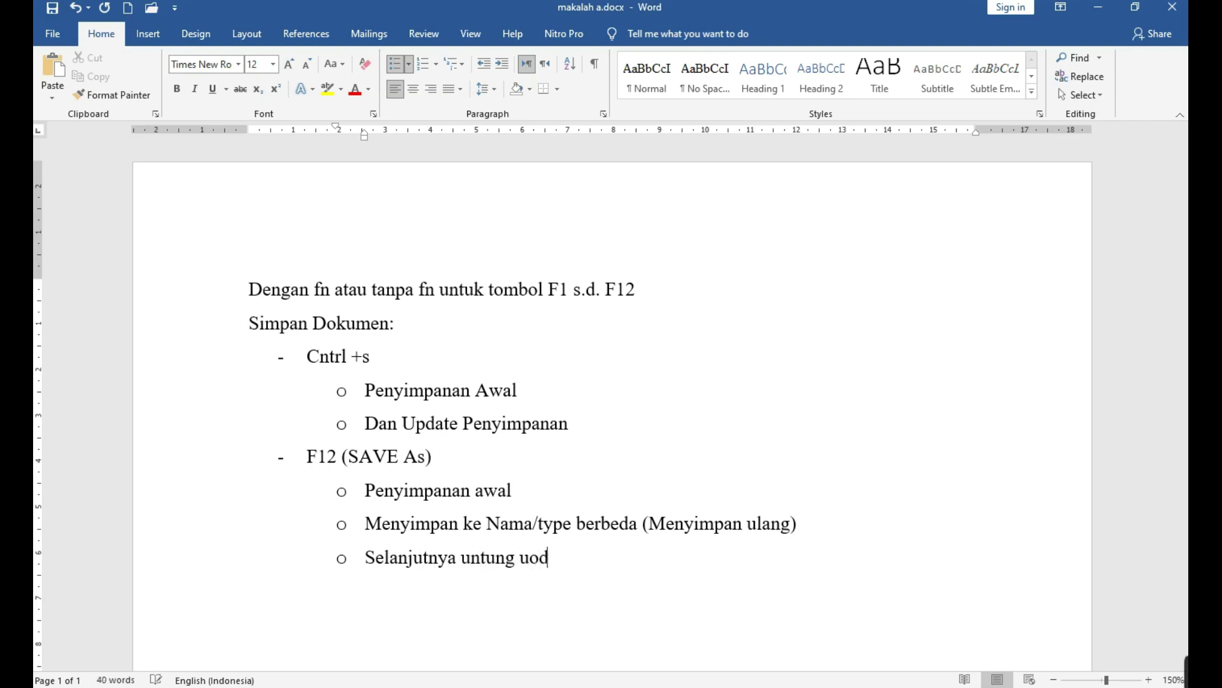
Complete the last sub-point as 'Selanjutnya untung update (cntrl +s)' and select the Nama/type berbeda line.
key(BackSpace)
key(BackSpace)
key(BackSpace)
text(pdate (cntrk)
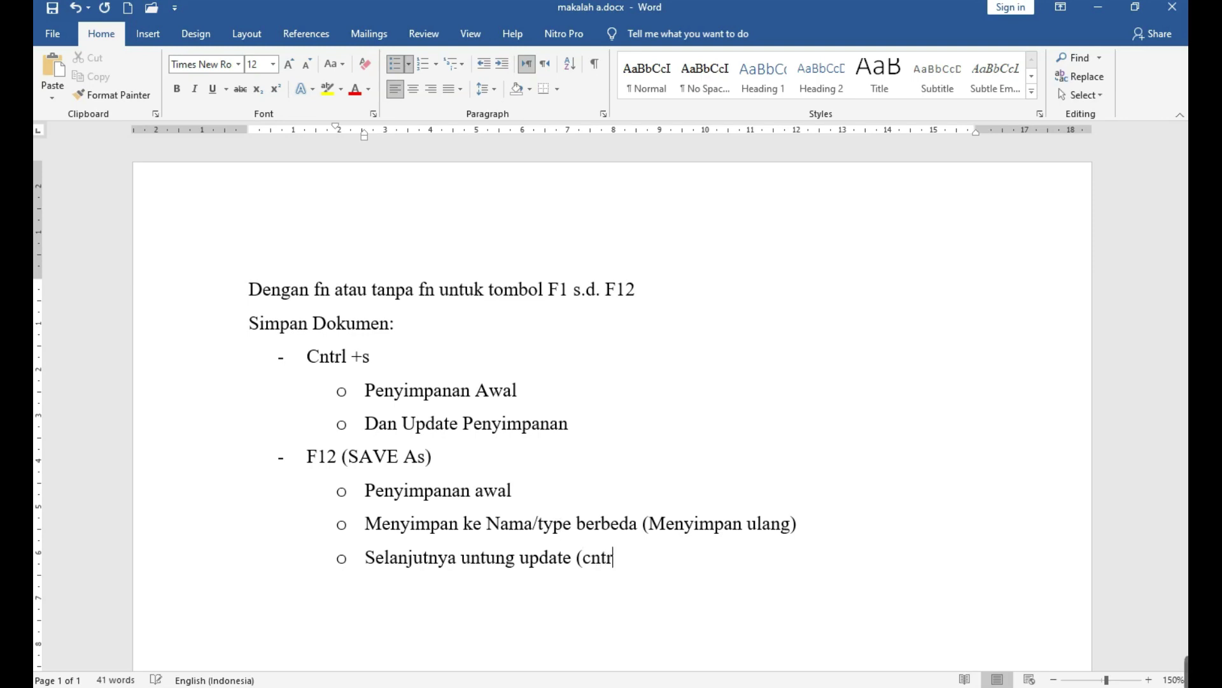
key(BackSpace)
key(BackSpace)
text(rl _)
scroll(552, 524, down, 4)
key(BackSpace)
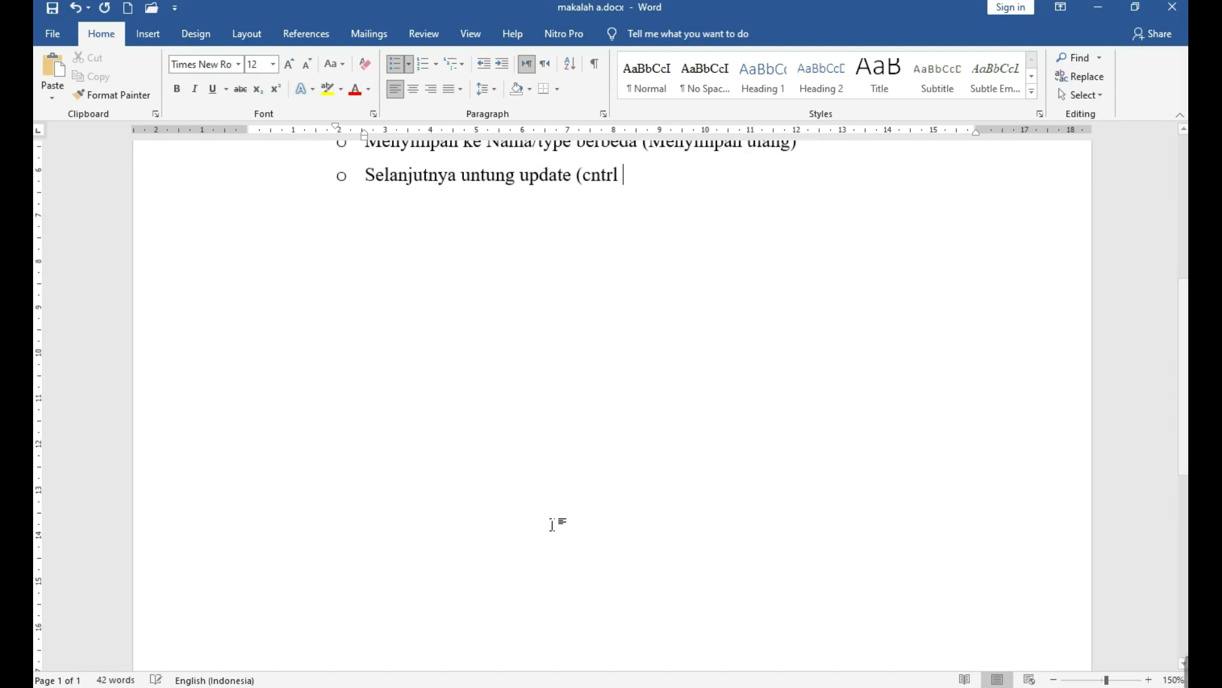
text(+s))
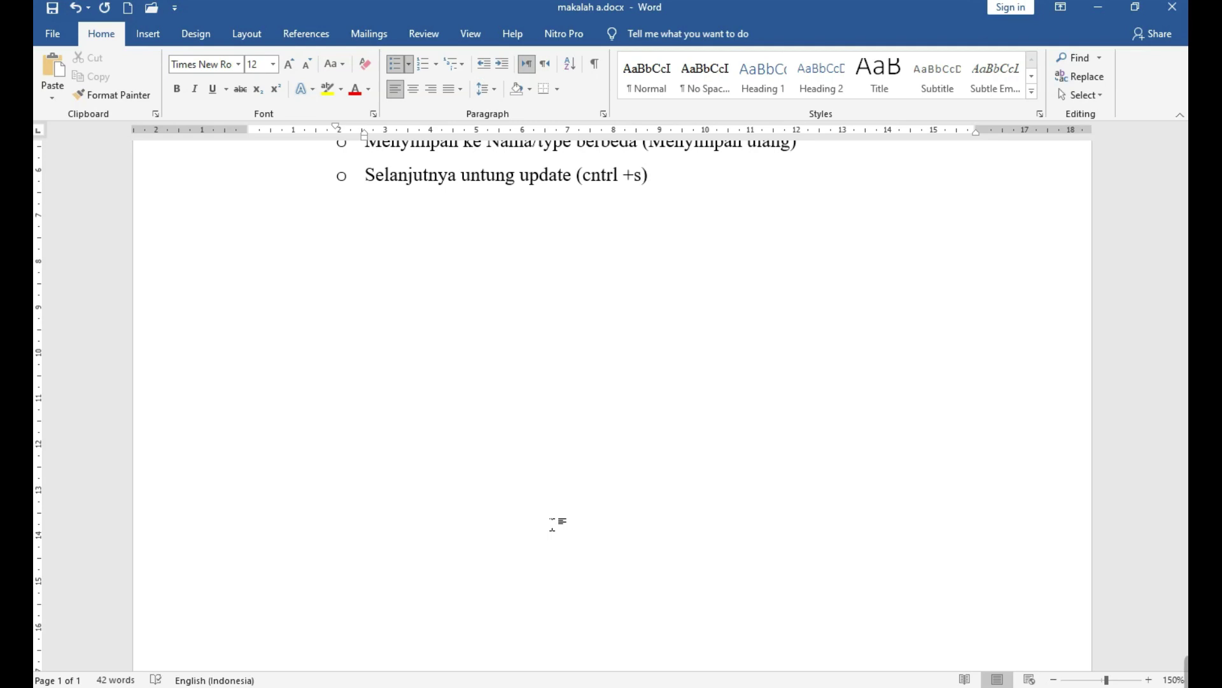
scroll(553, 524, up, 5)
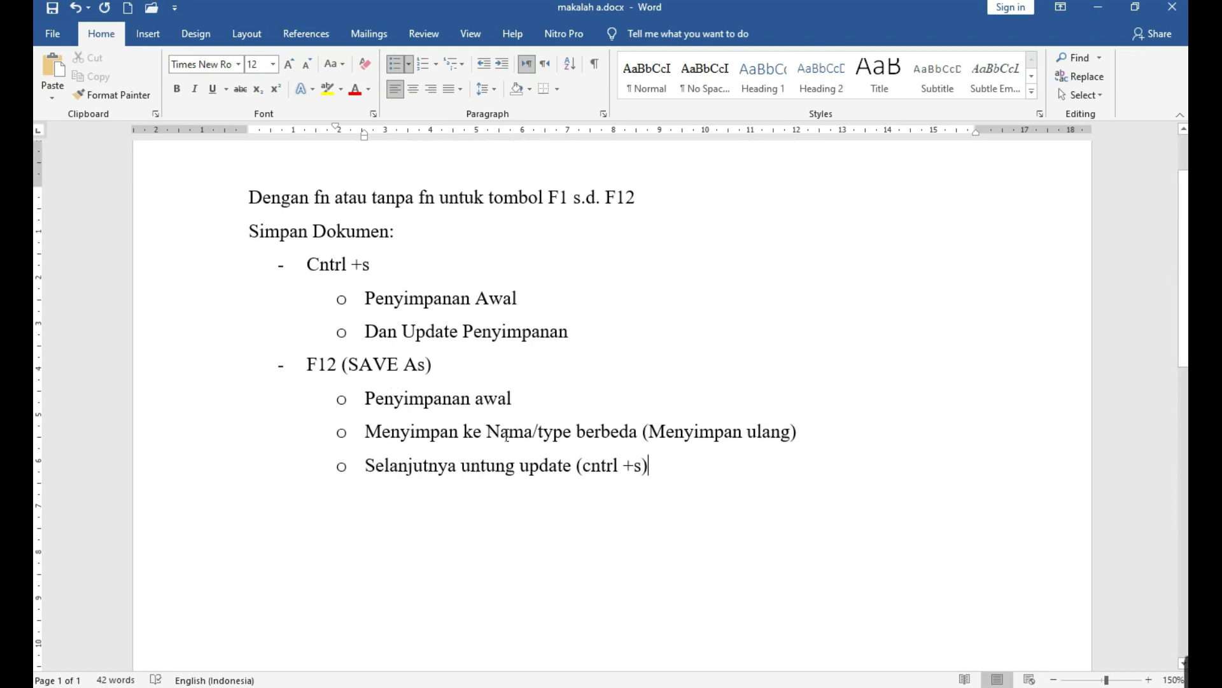
drag(367, 433, 817, 442)
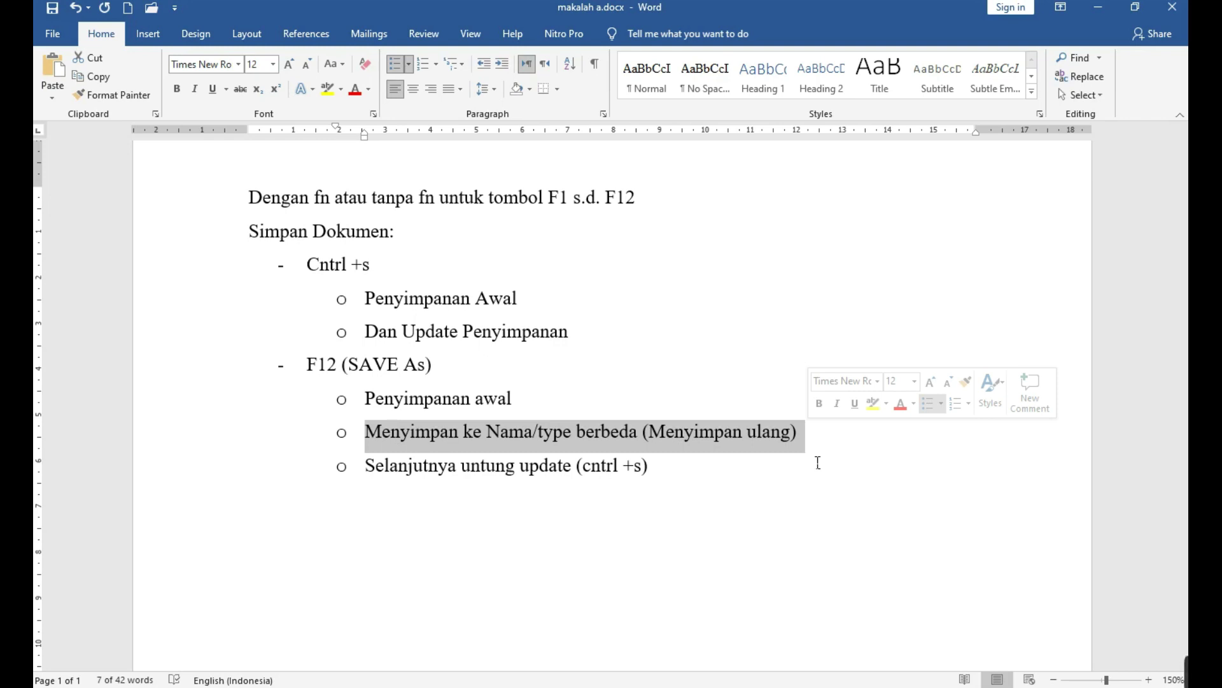
Open Save As with F12 and expand the Save as type list of formats.
key(F12)
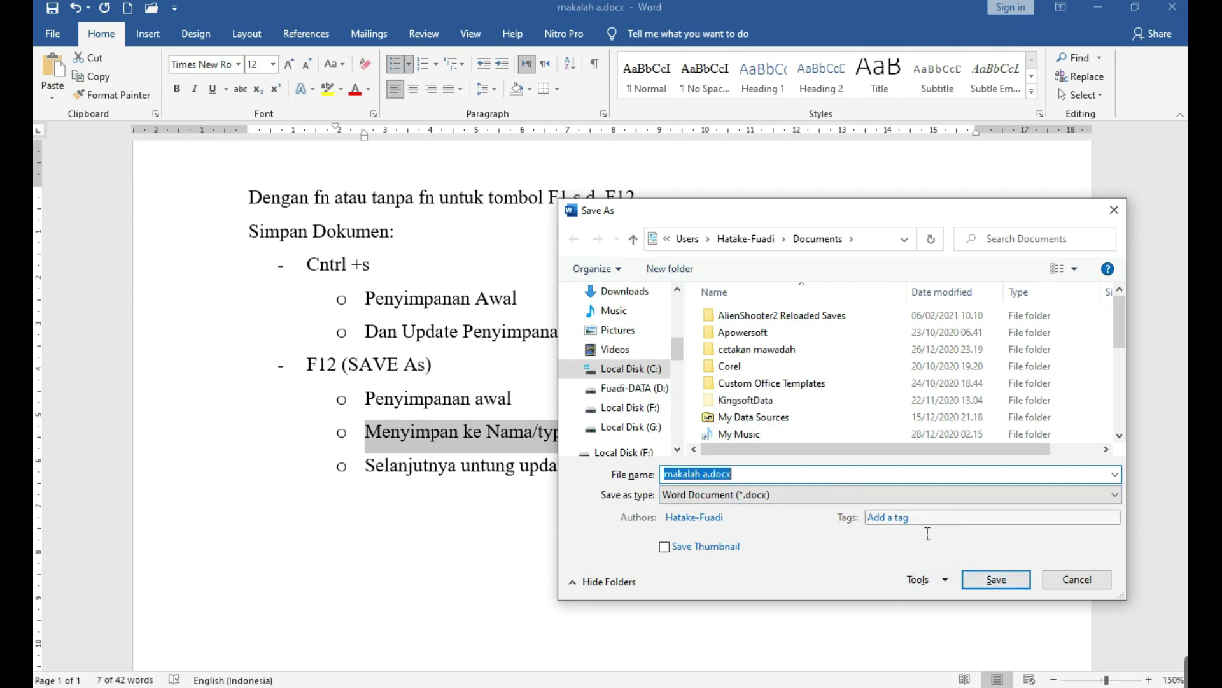
click(927, 495)
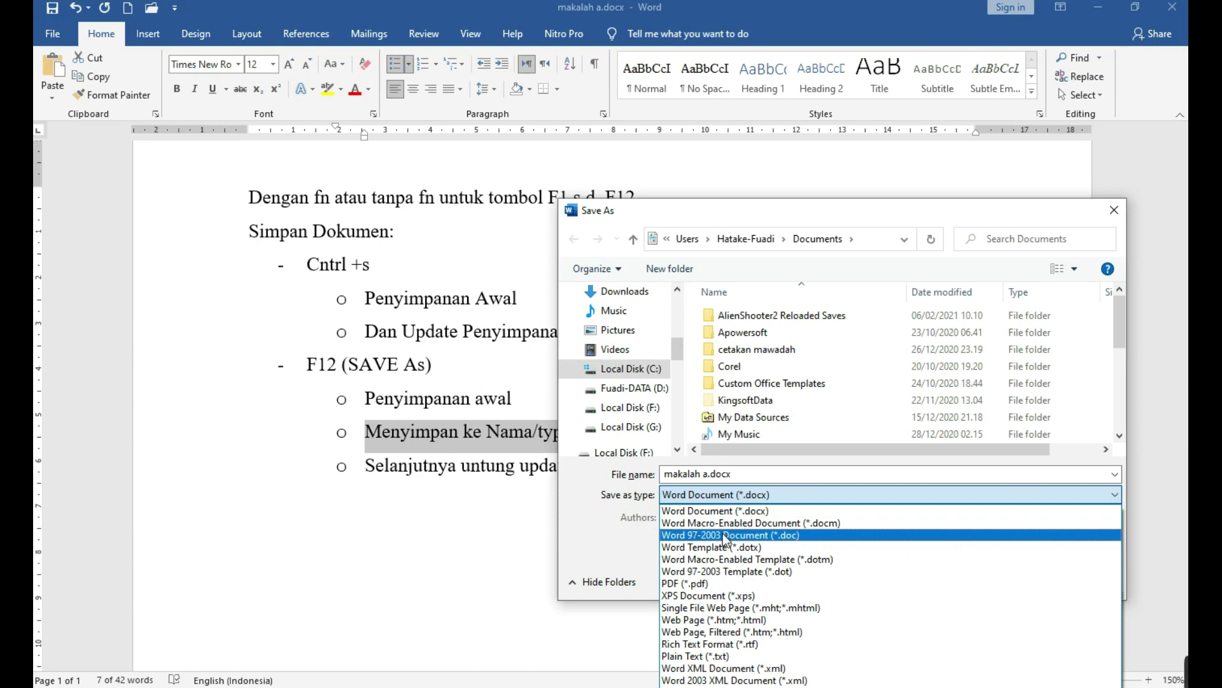
Try Word 97-2003 Document, revert to Word Document, then set the save type to PDF (*.pdf).
click(820, 536)
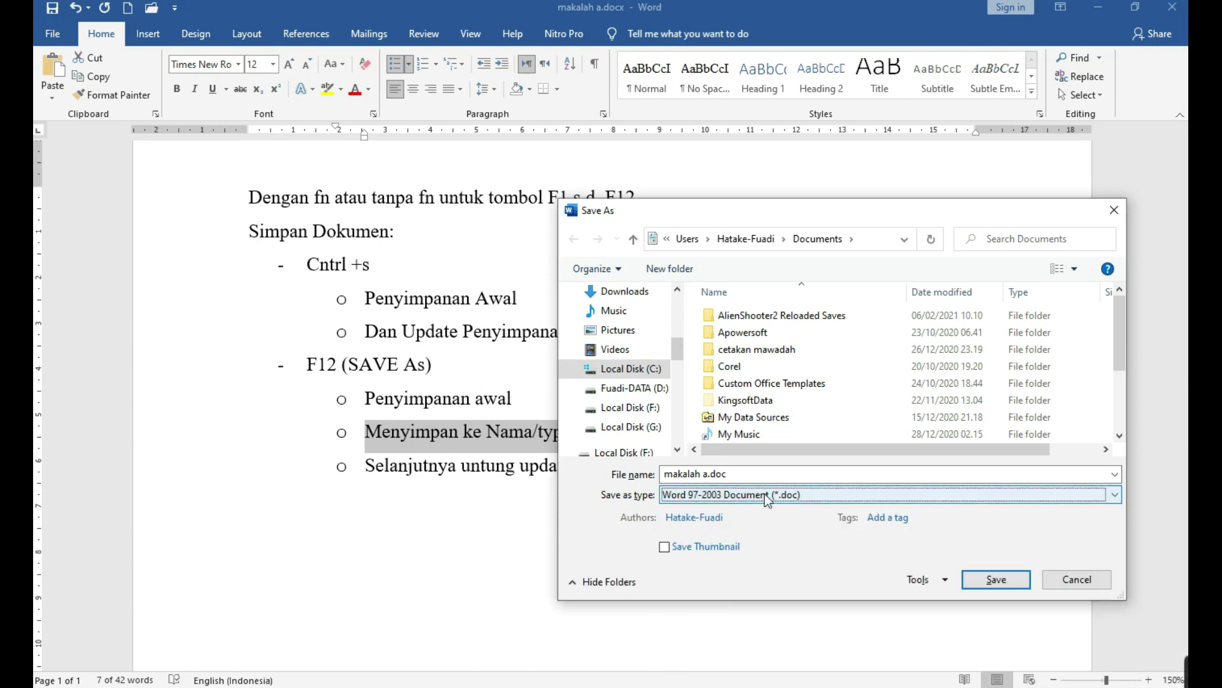
click(765, 494)
click(759, 508)
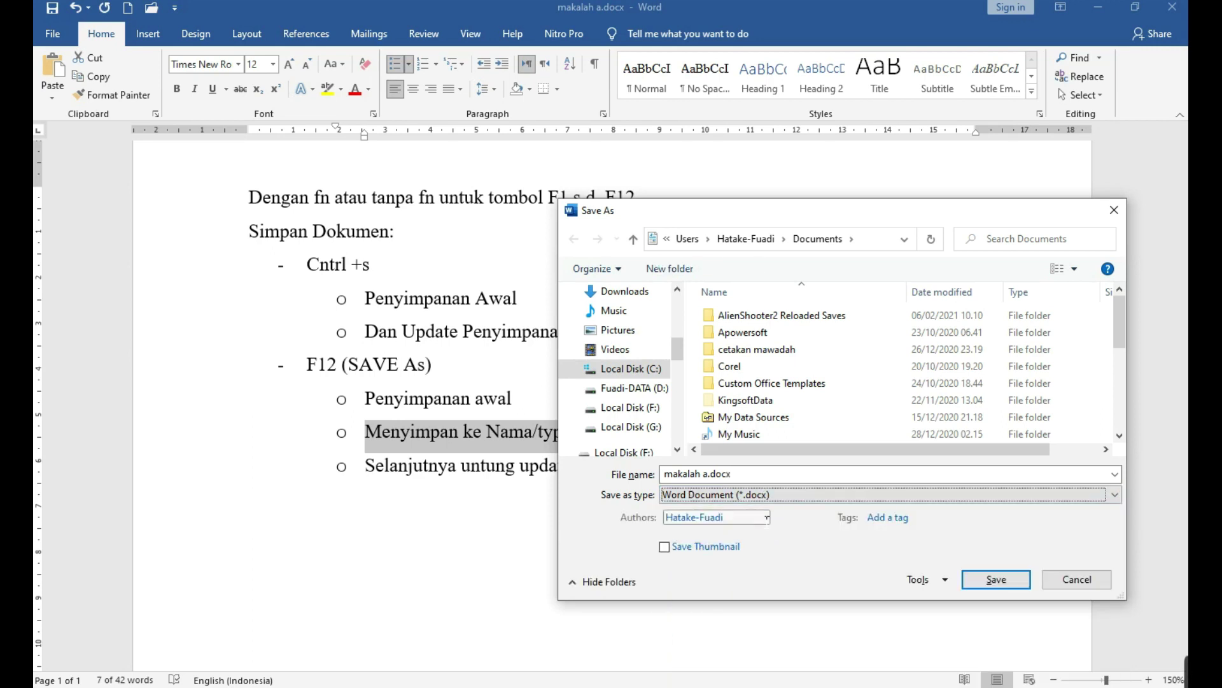
click(760, 499)
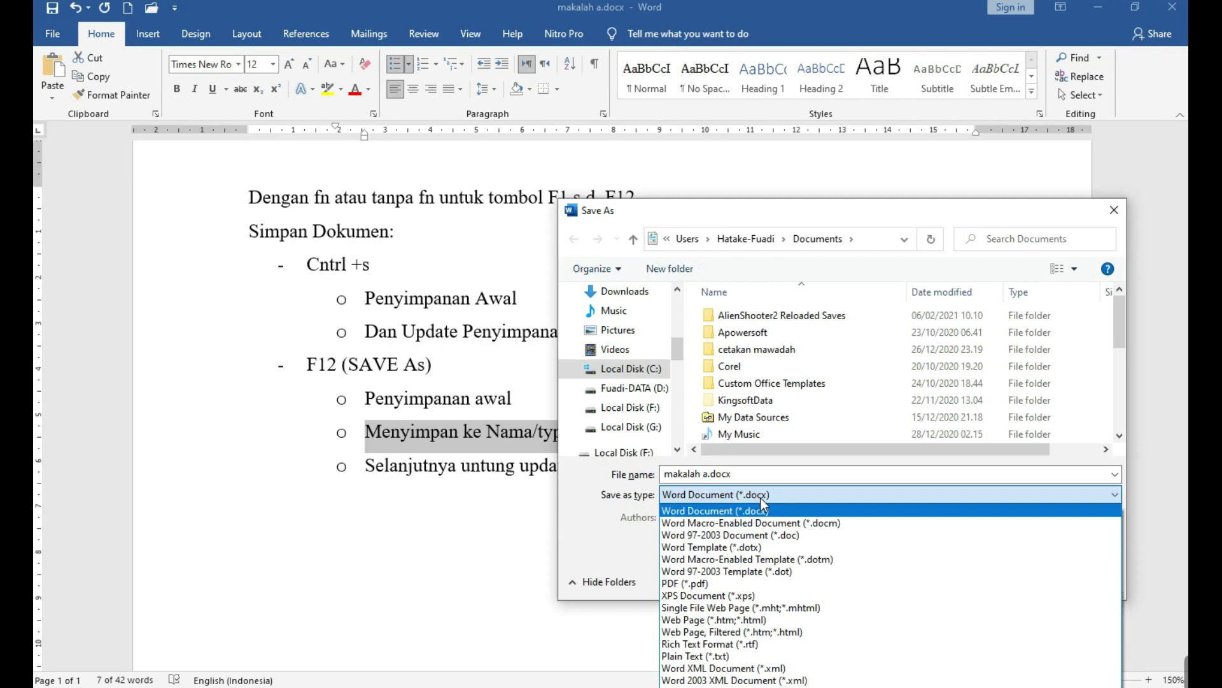
click(709, 584)
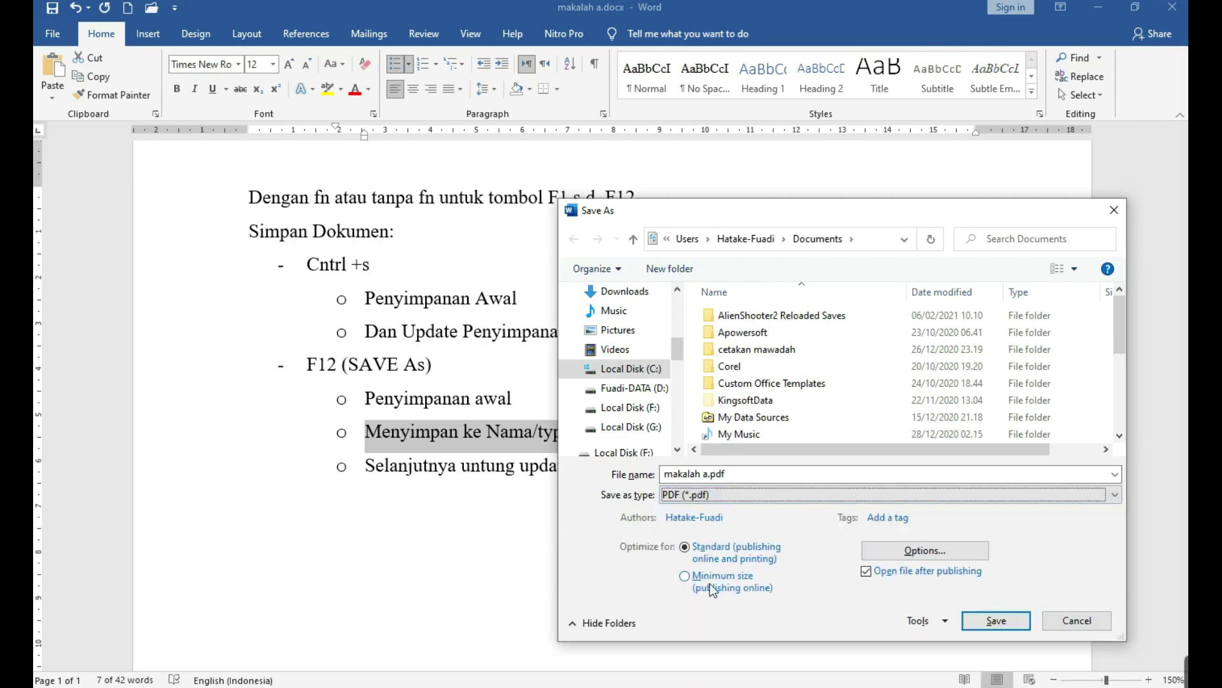
click(746, 494)
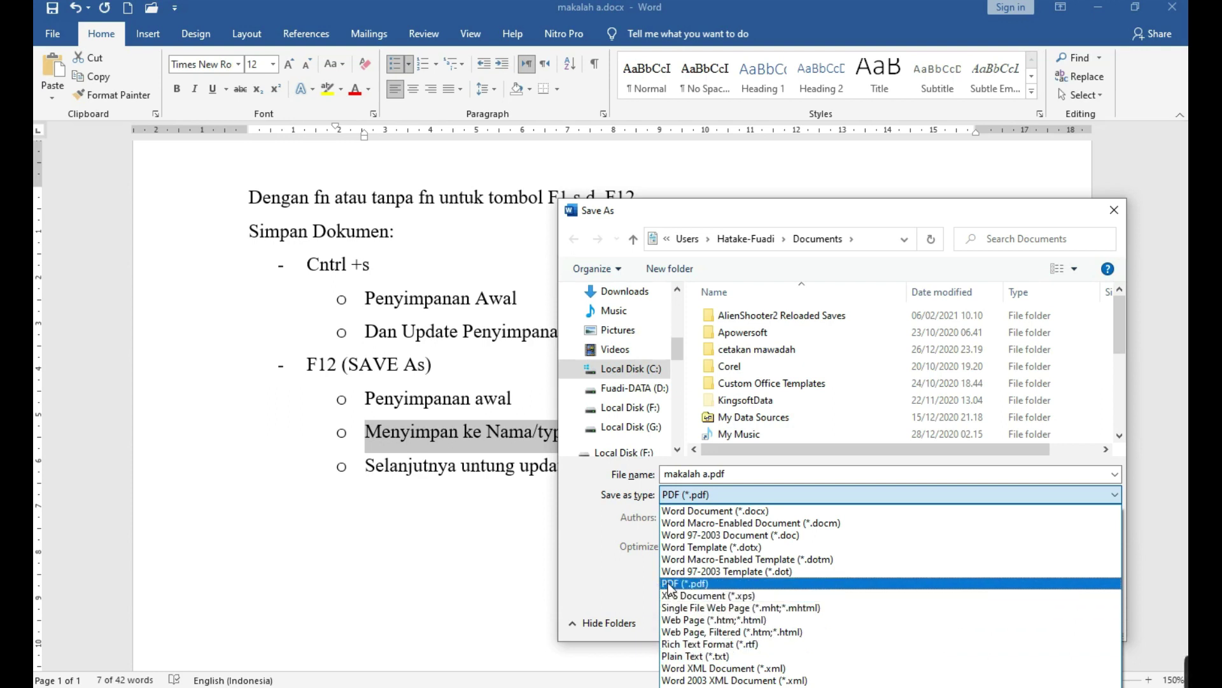
Change the Save as type for makalah a from PDF back to Word Document (*.docx) and open the Tools menu.
click(578, 578)
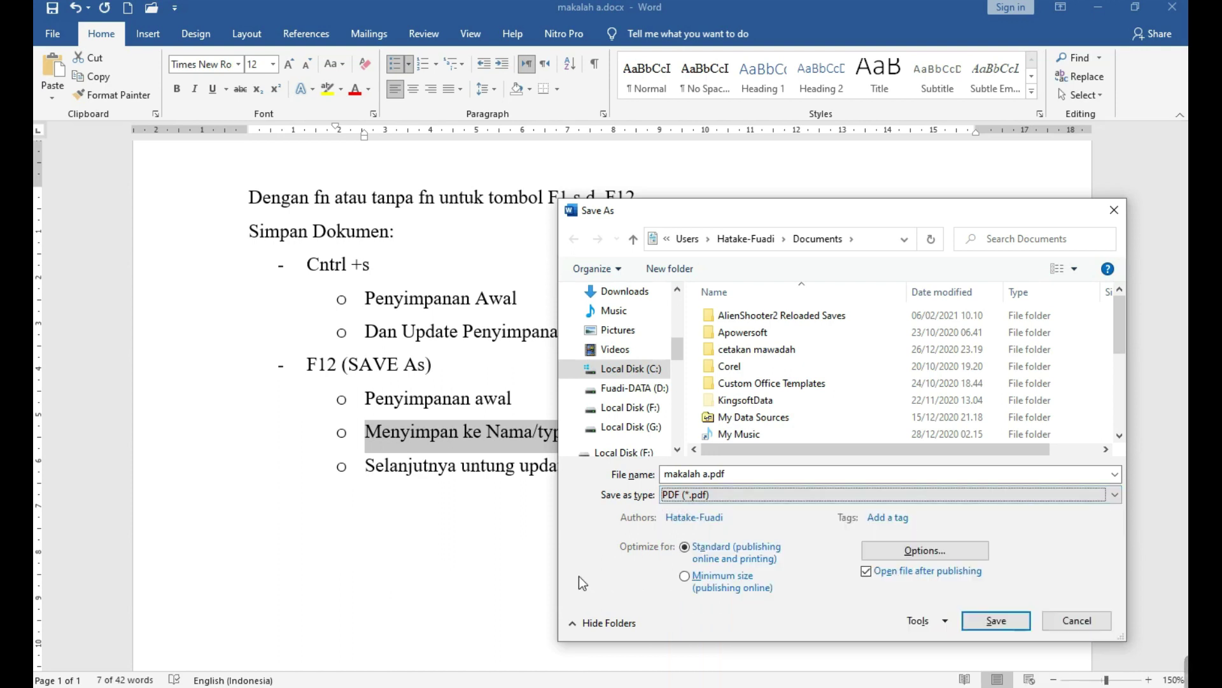
click(693, 500)
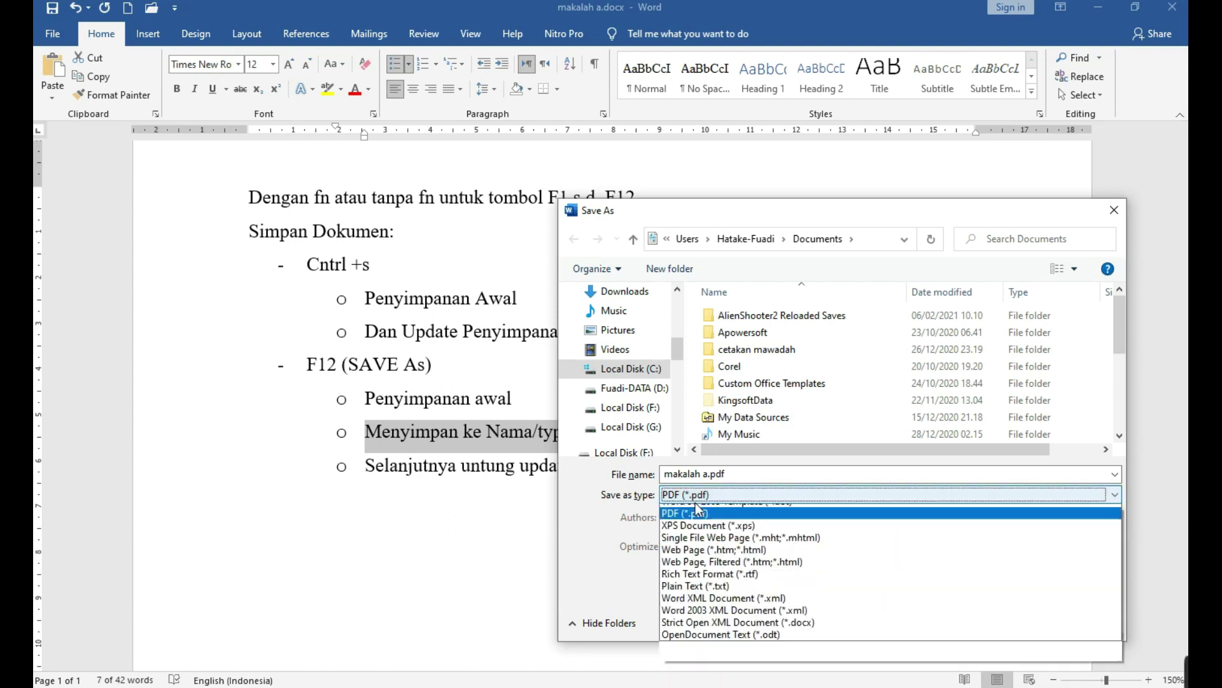
scroll(695, 502, up, 3)
click(697, 506)
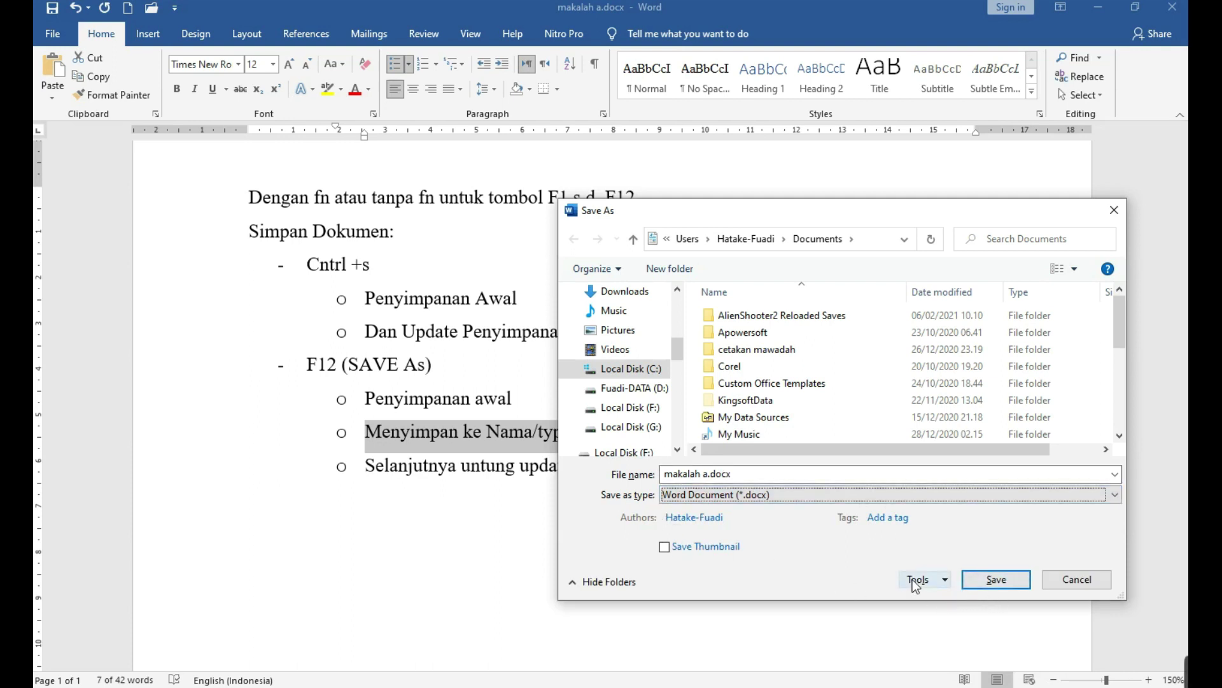
click(940, 583)
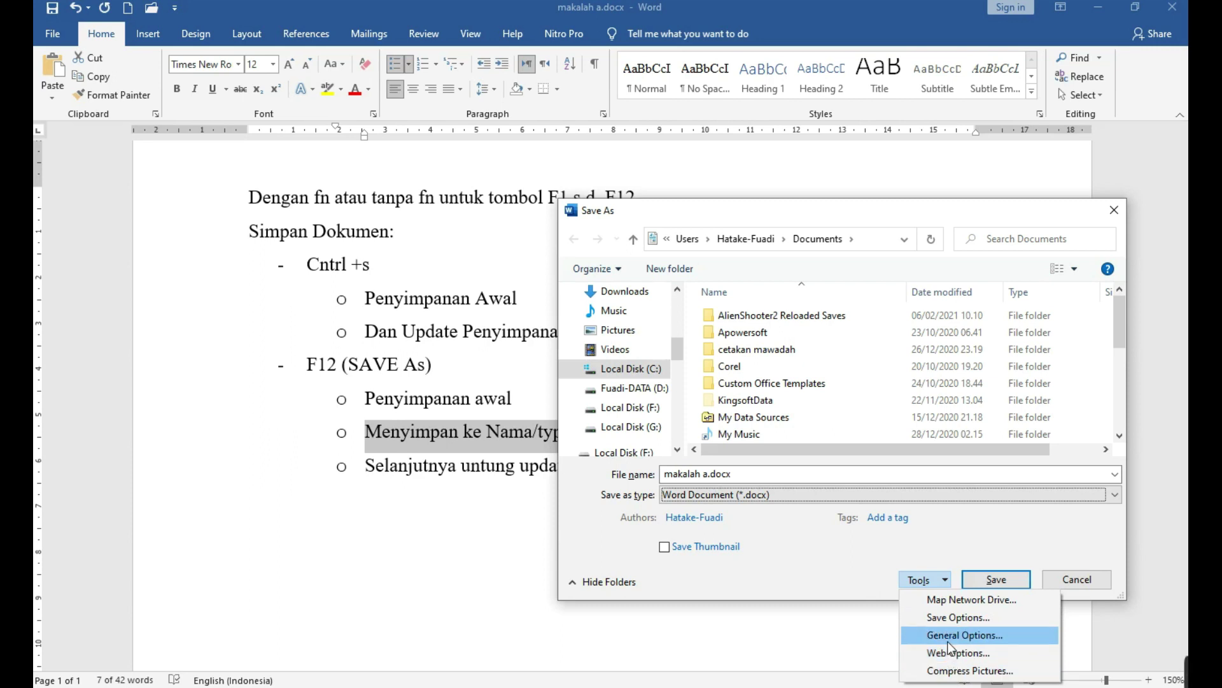
Open General Options, leave the open and modify password fields blank, and confirm with OK.
click(951, 647)
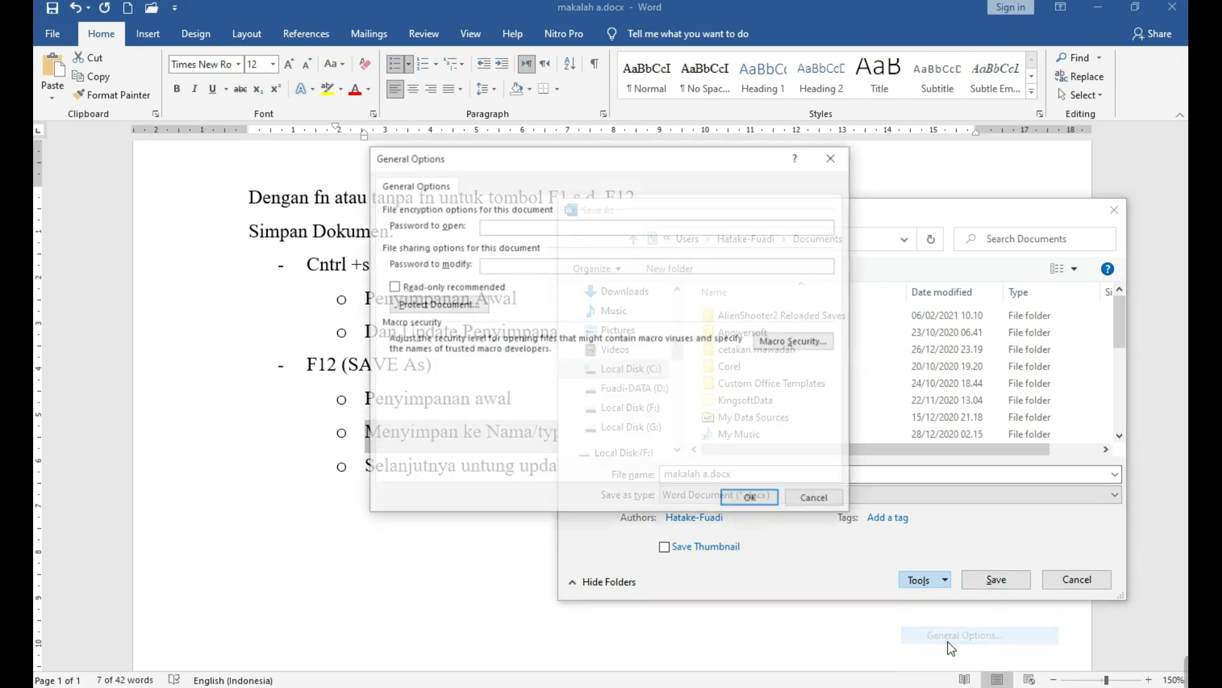
drag(511, 165, 366, 276)
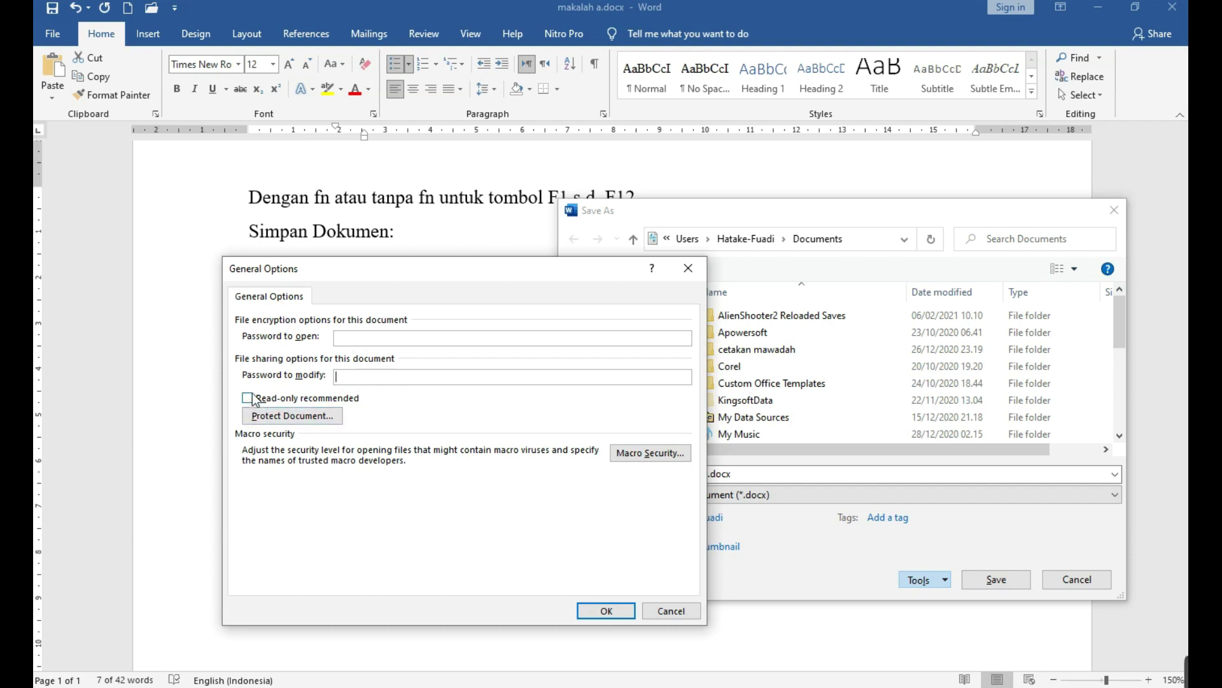
click(366, 344)
click(380, 380)
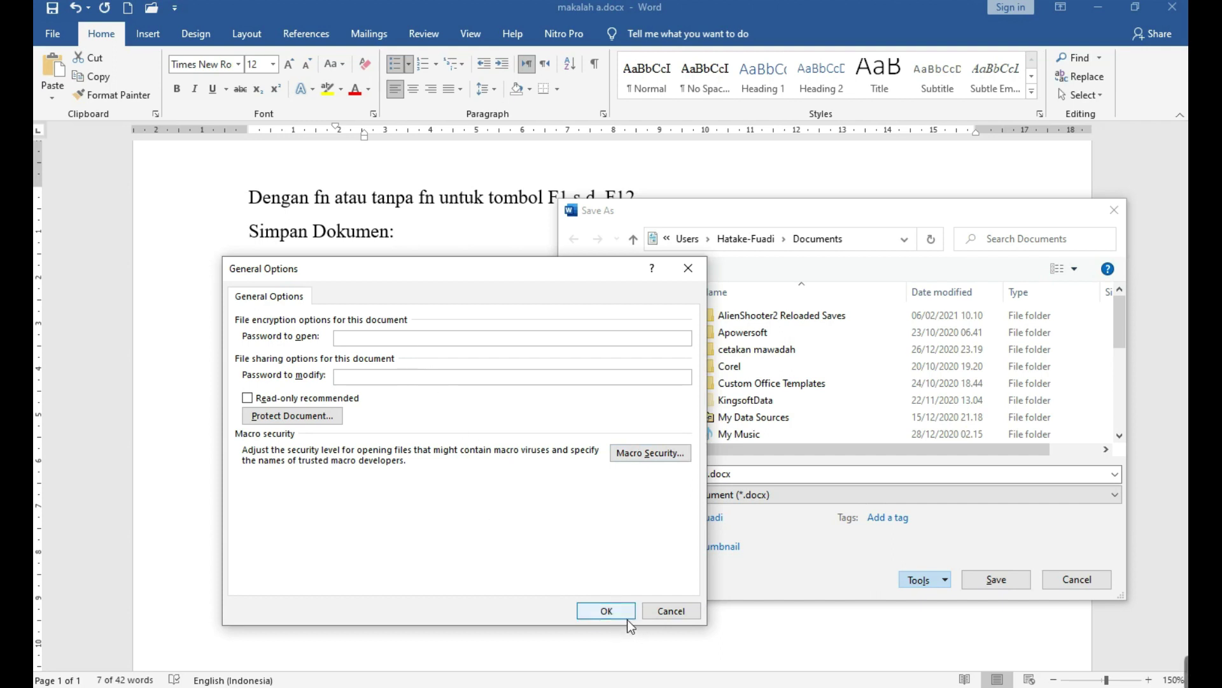
click(648, 613)
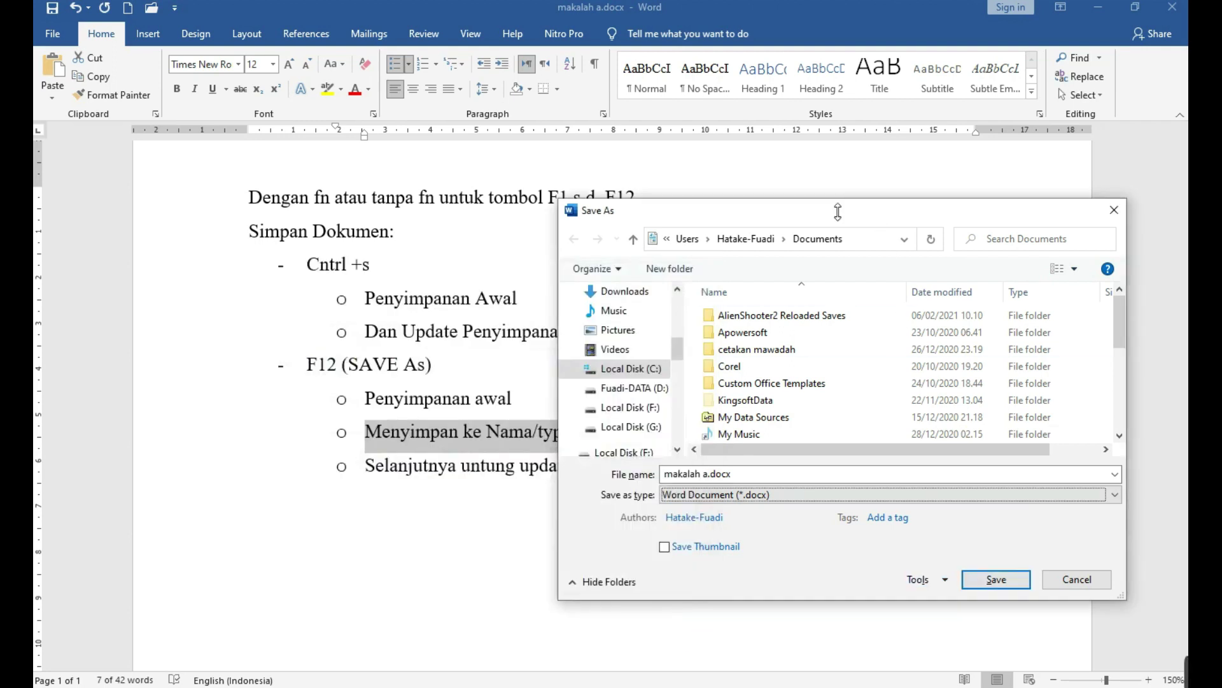